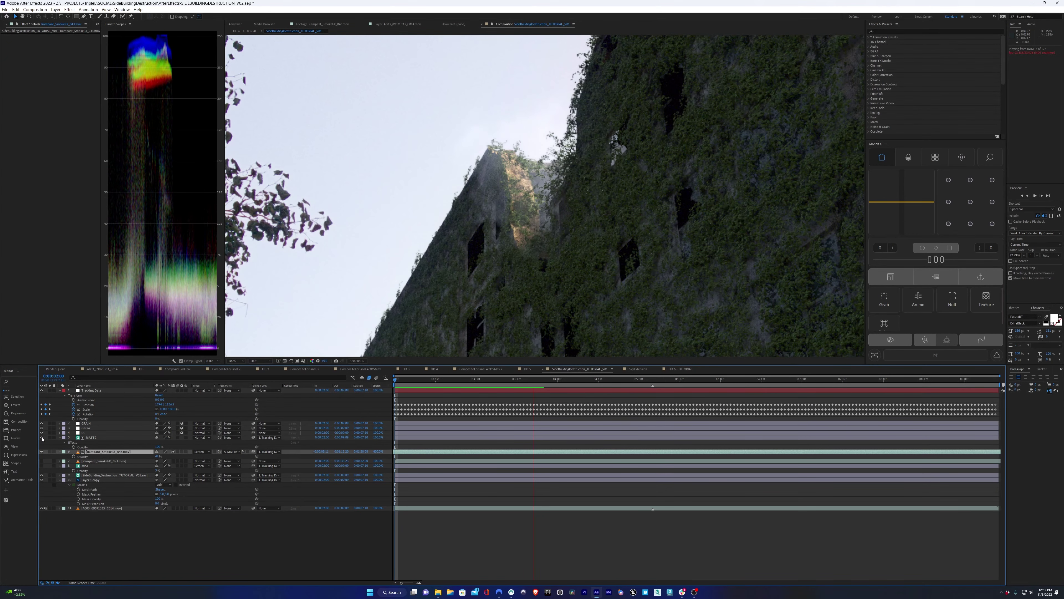
pyautogui.click(42, 438)
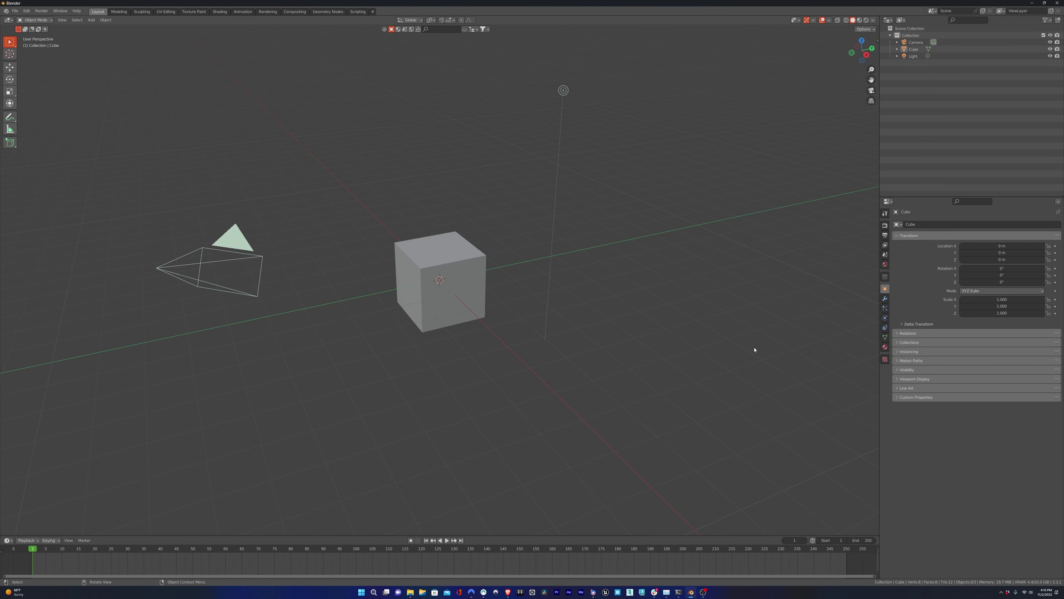
# Set the render engine to Cycles with the Experimental feature set and GPU Compute as the device.
pyautogui.click(886, 225)
pyautogui.click(1010, 225)
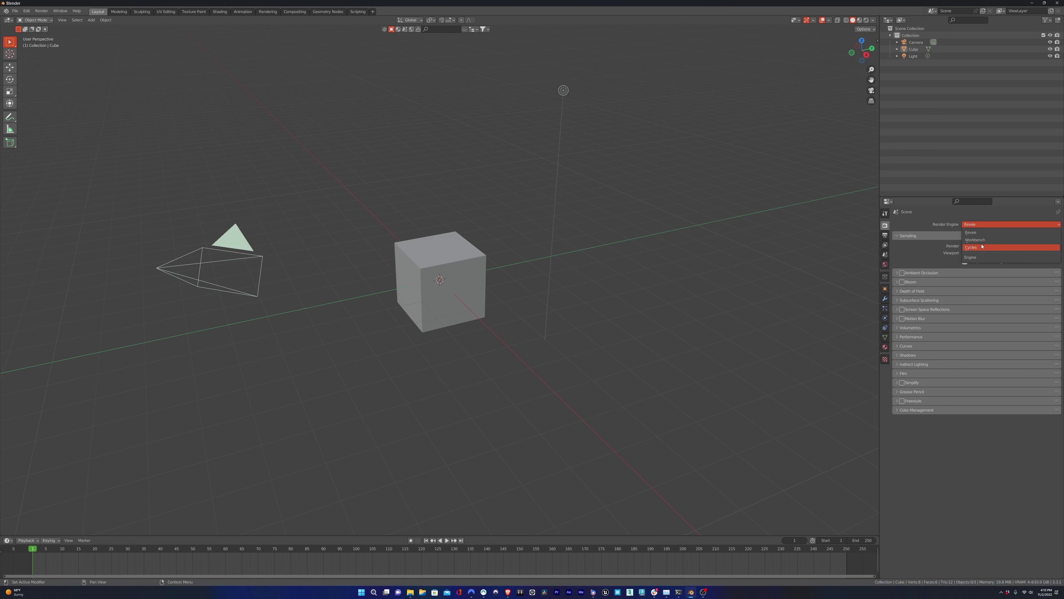
pyautogui.click(982, 247)
pyautogui.click(979, 233)
pyautogui.click(979, 249)
pyautogui.click(979, 242)
pyautogui.click(978, 257)
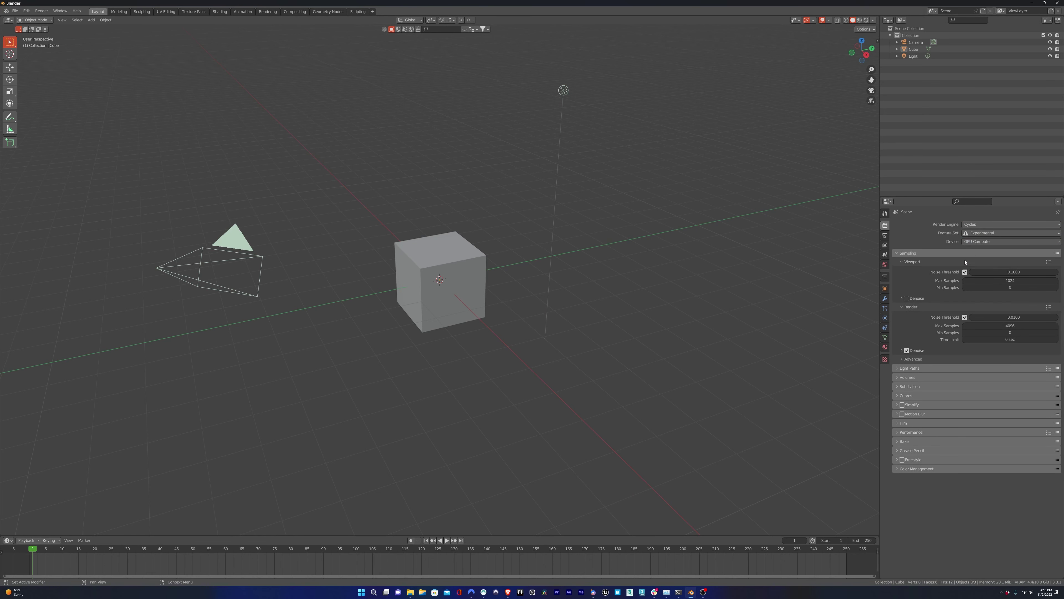
# Set the viewport noise threshold to 0.5 and enable viewport denoising.
pyautogui.click(1020, 271)
pyautogui.press('BackSpace')
pyautogui.write('5')
pyautogui.press('Return')
pyautogui.click(907, 298)
# Change the scene's color management view transform to Standard.
pyautogui.click(914, 468)
pyautogui.click(981, 488)
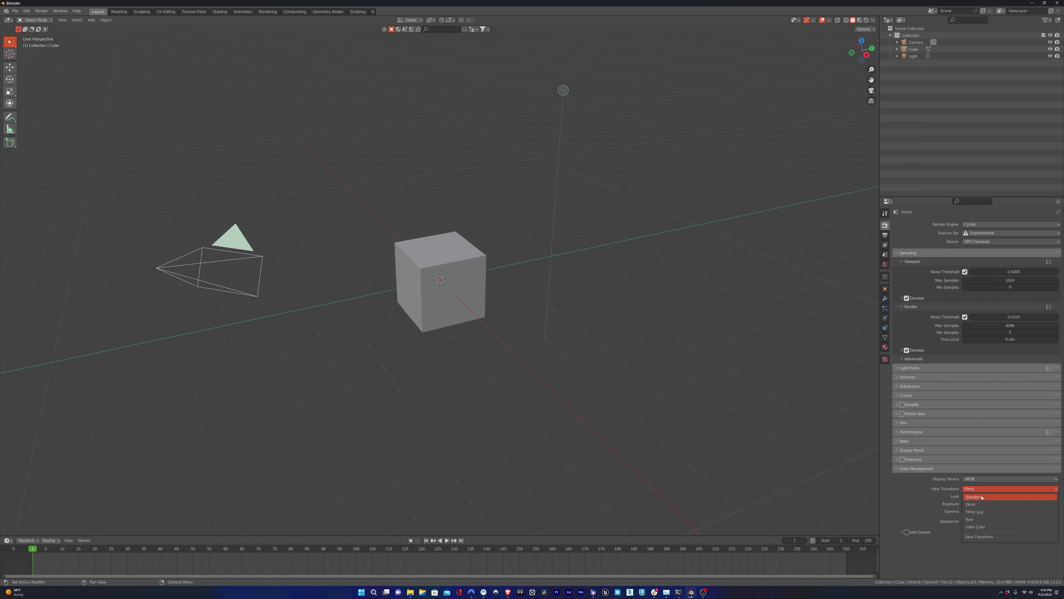
pyautogui.click(982, 497)
# Set the render output file format to OpenEXR MultiLayer and reveal its output color management options.
pyautogui.click(885, 236)
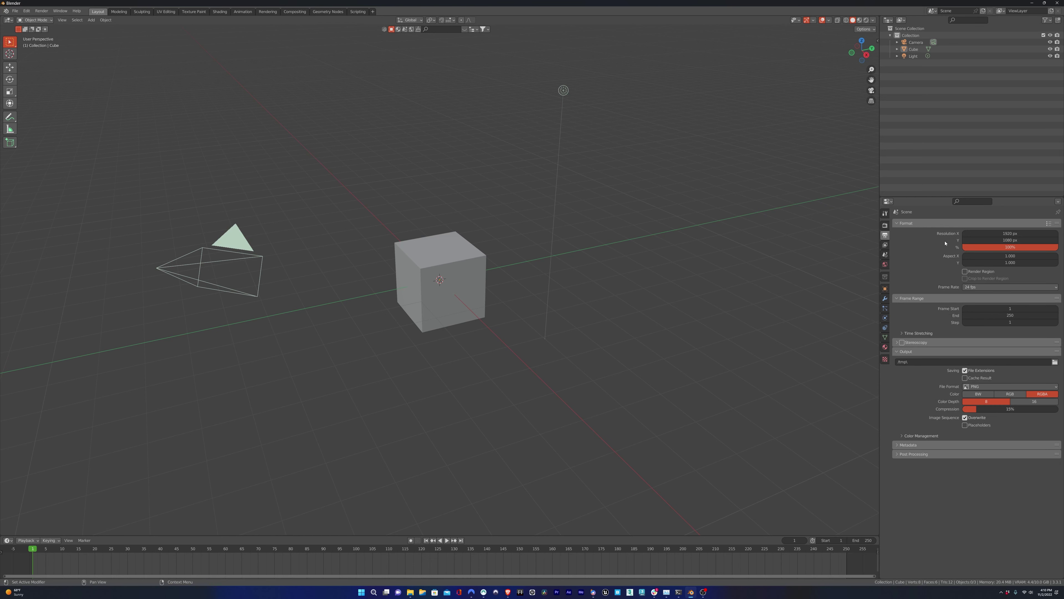
pyautogui.click(1005, 386)
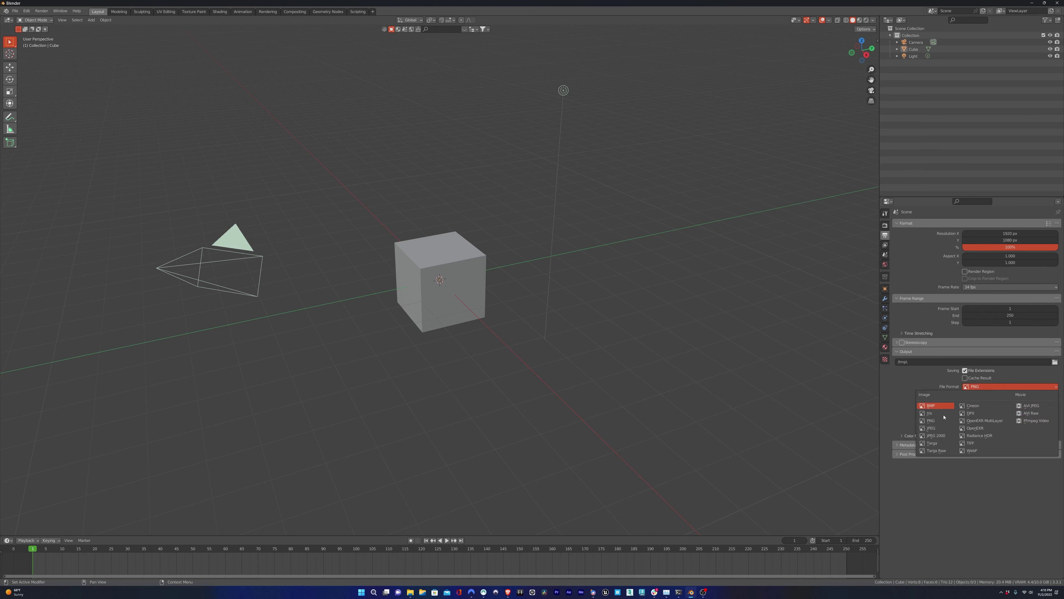
pyautogui.click(986, 420)
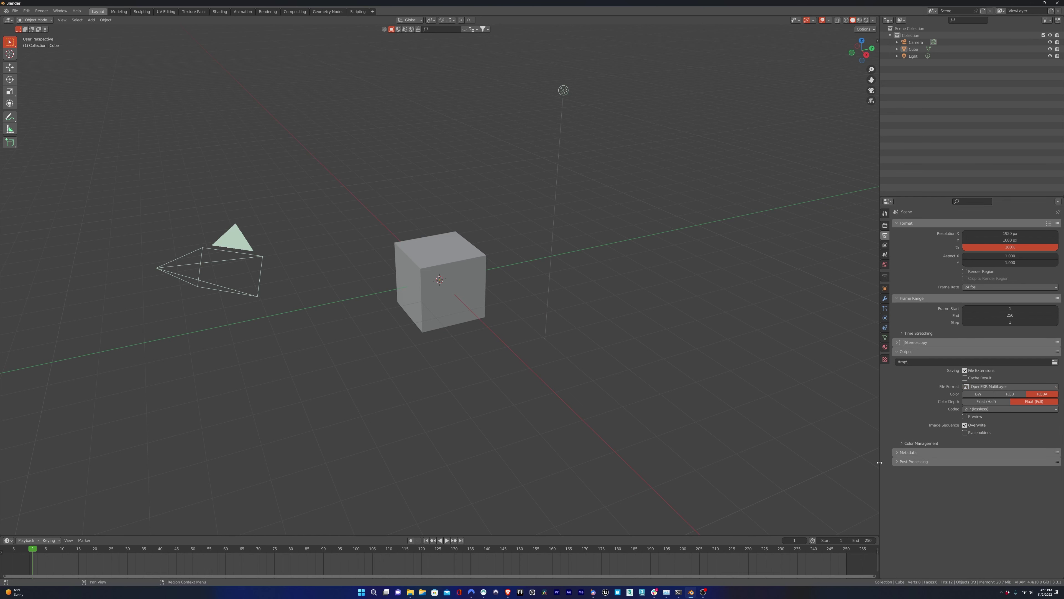
pyautogui.click(976, 443)
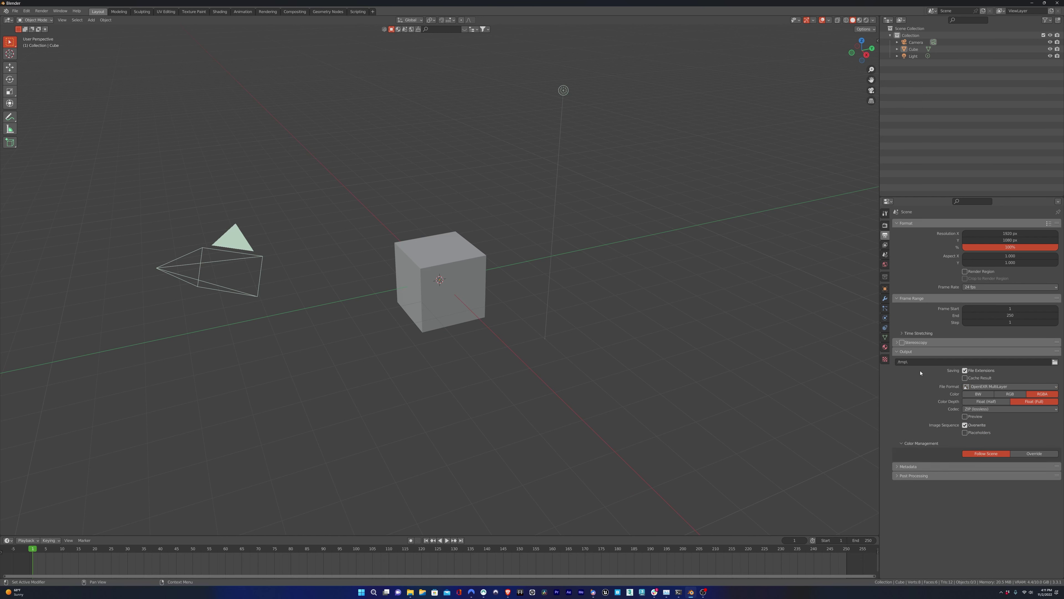
# Enable the Z, Mist, Shadow, Ambient Occlusion and Cryptomatte Material passes for the view layer.
pyautogui.click(885, 245)
pyautogui.click(966, 278)
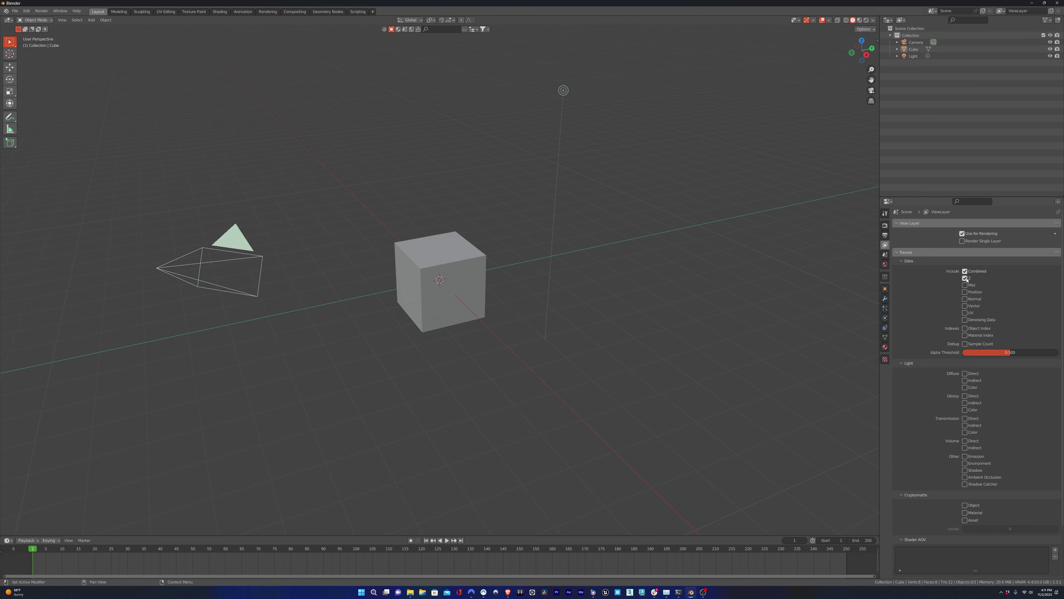
pyautogui.click(972, 286)
pyautogui.click(973, 471)
pyautogui.click(968, 478)
pyautogui.click(966, 512)
# Enable background images on the camera and load the building still from the CleanPlate folder.
pyautogui.click(255, 296)
pyautogui.click(885, 318)
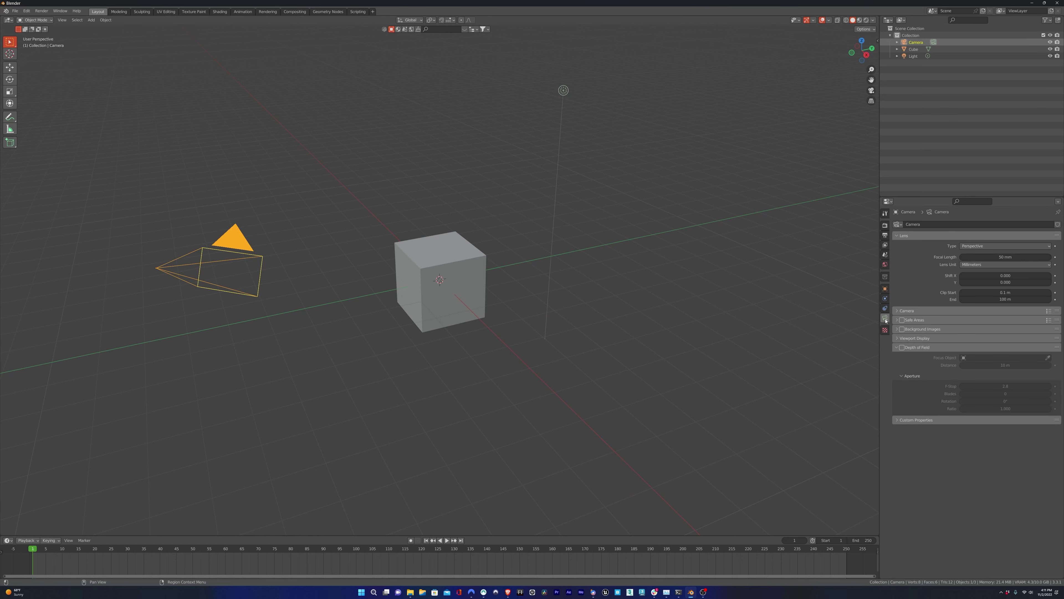
pyautogui.click(902, 329)
pyautogui.click(922, 329)
pyautogui.click(977, 340)
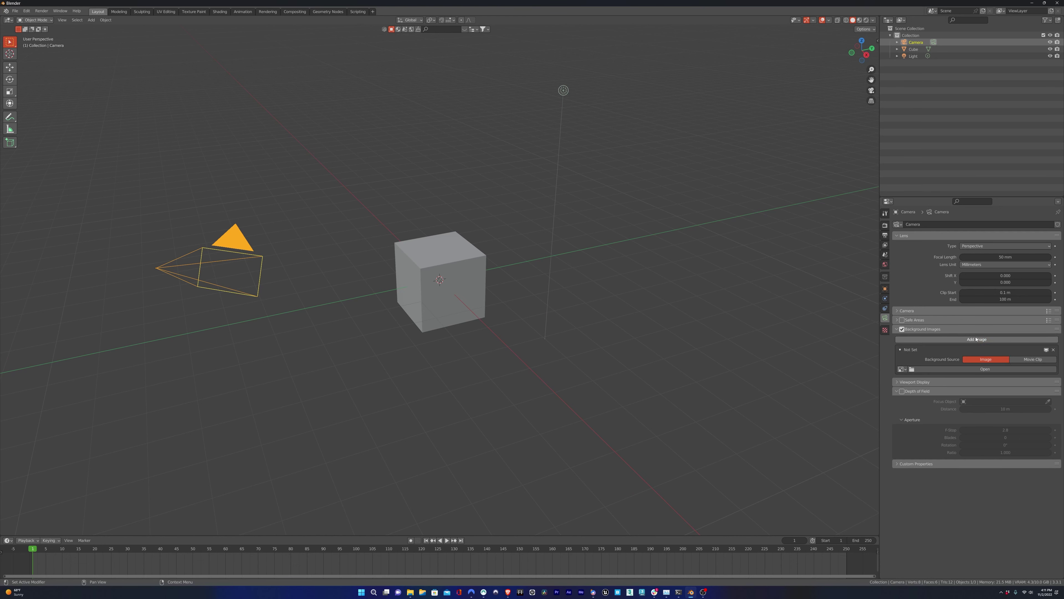
pyautogui.click(985, 369)
pyautogui.click(314, 395)
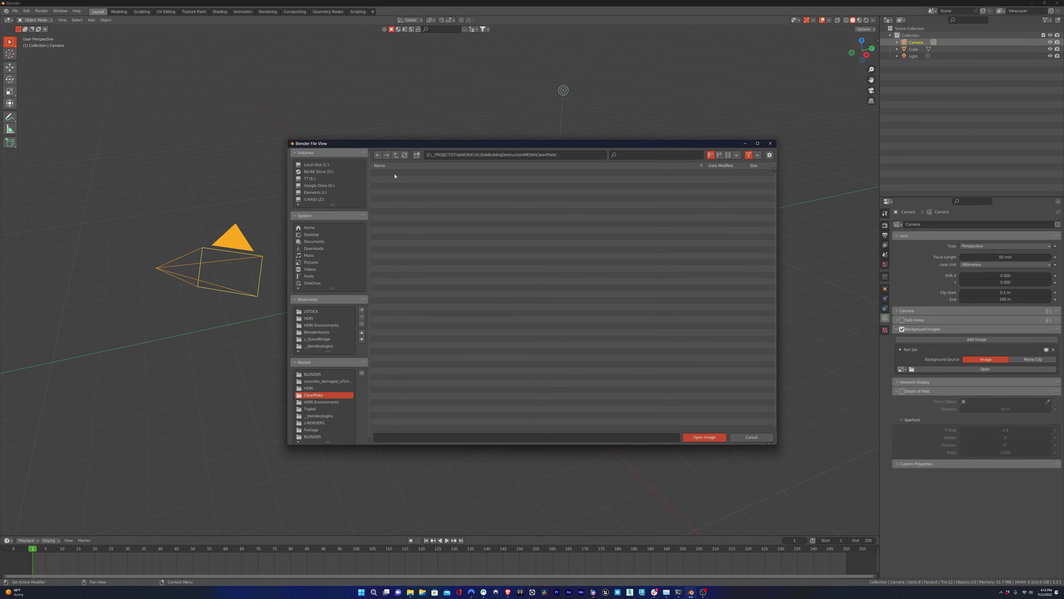
pyautogui.doubleClick(395, 175)
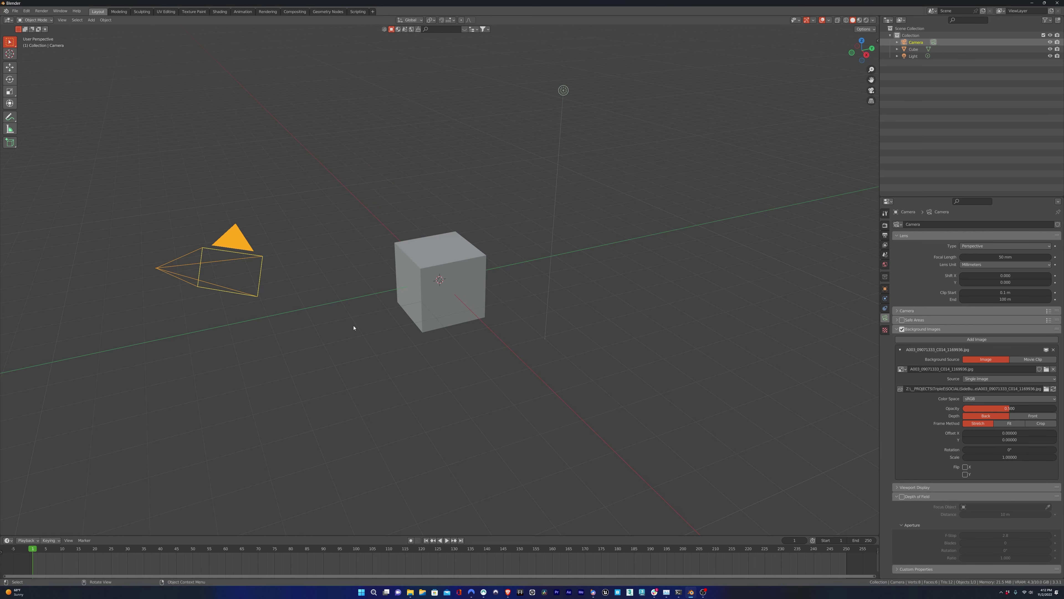
# Look through the camera and start plotting the perspective with Perspective Plotter.
pyautogui.press('KP_0')
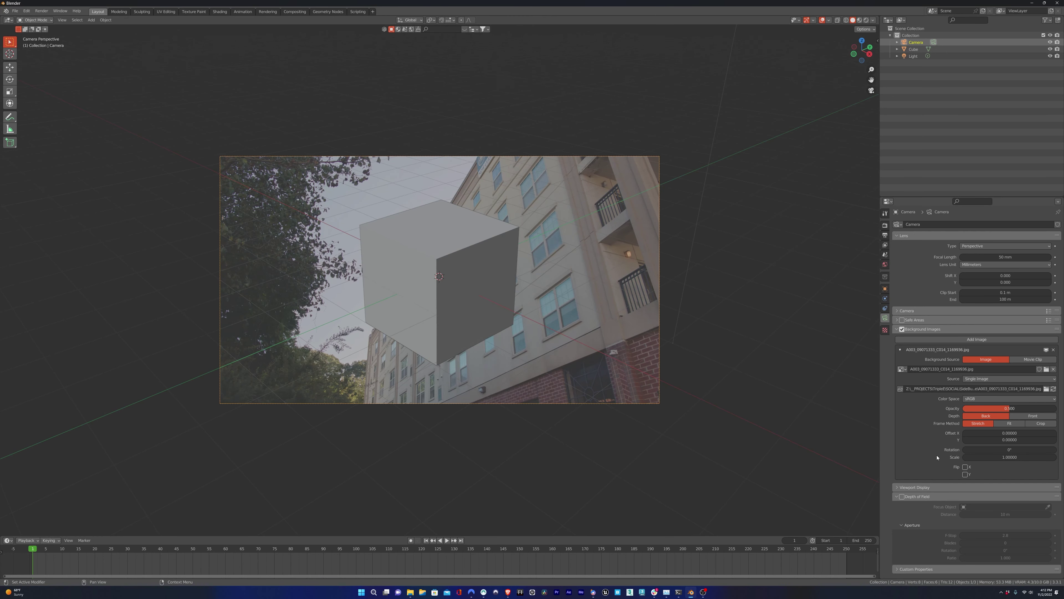
pyautogui.press('n')
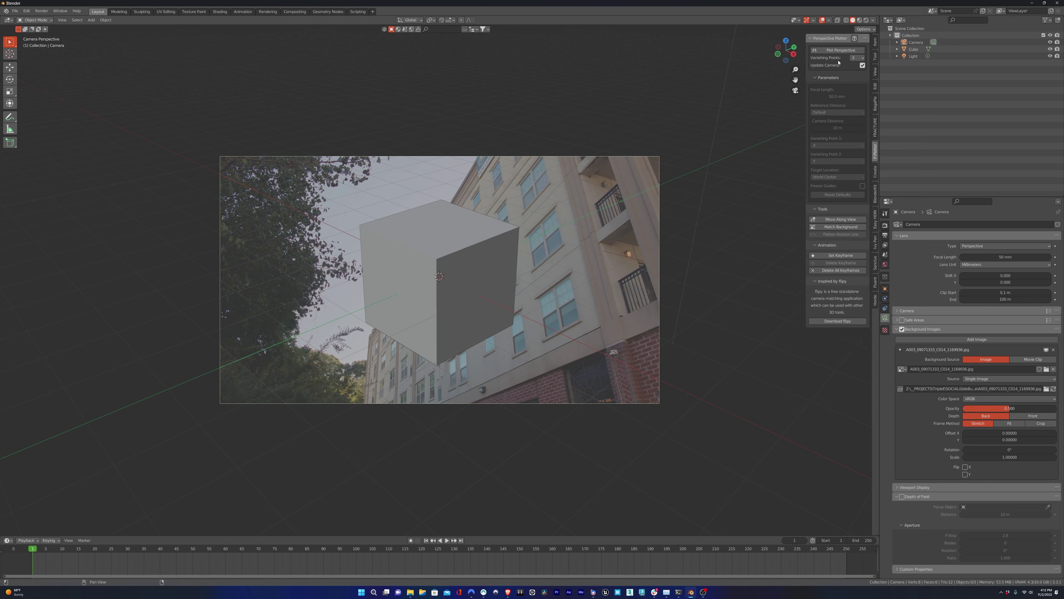
pyautogui.click(838, 50)
pyautogui.scroll(2, 521, 246)
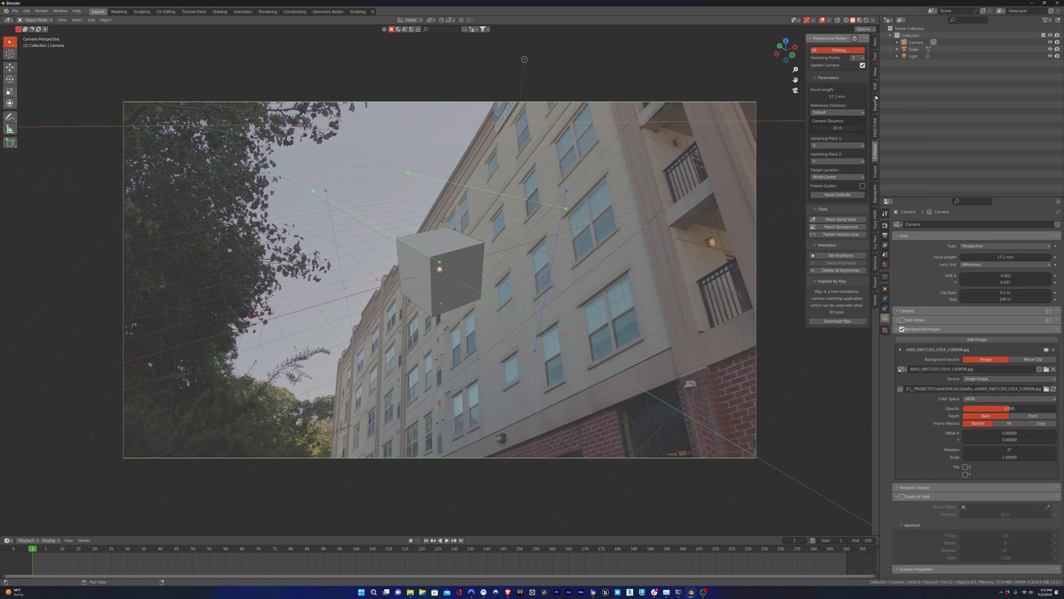
pyautogui.click(875, 72)
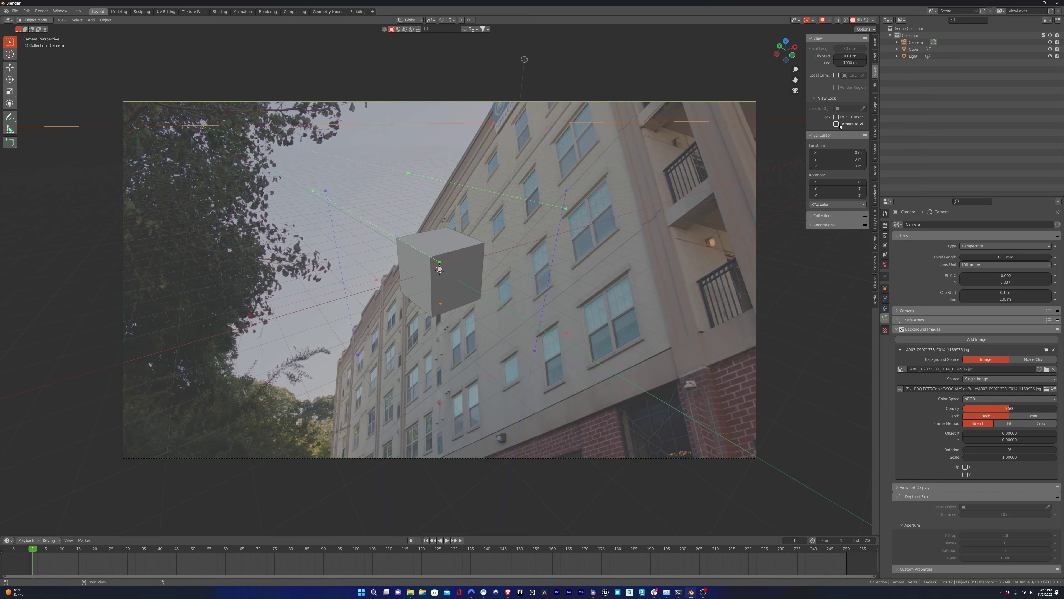
pyautogui.scroll(3, 532, 272)
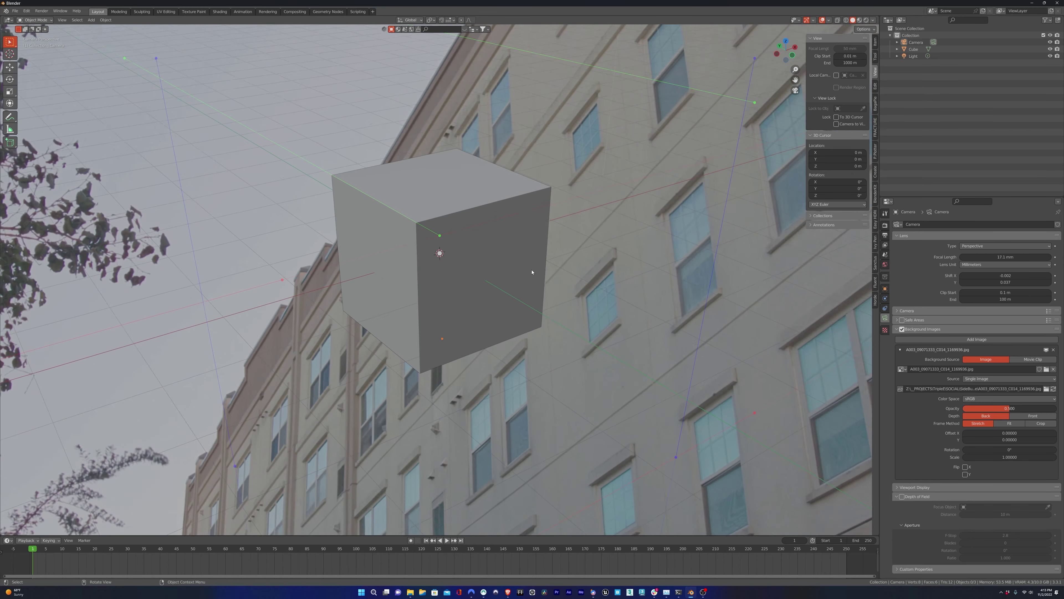
pyautogui.scroll(-2, 532, 272)
pyautogui.scroll(5, 532, 272)
pyautogui.scroll(-5, 557, 211)
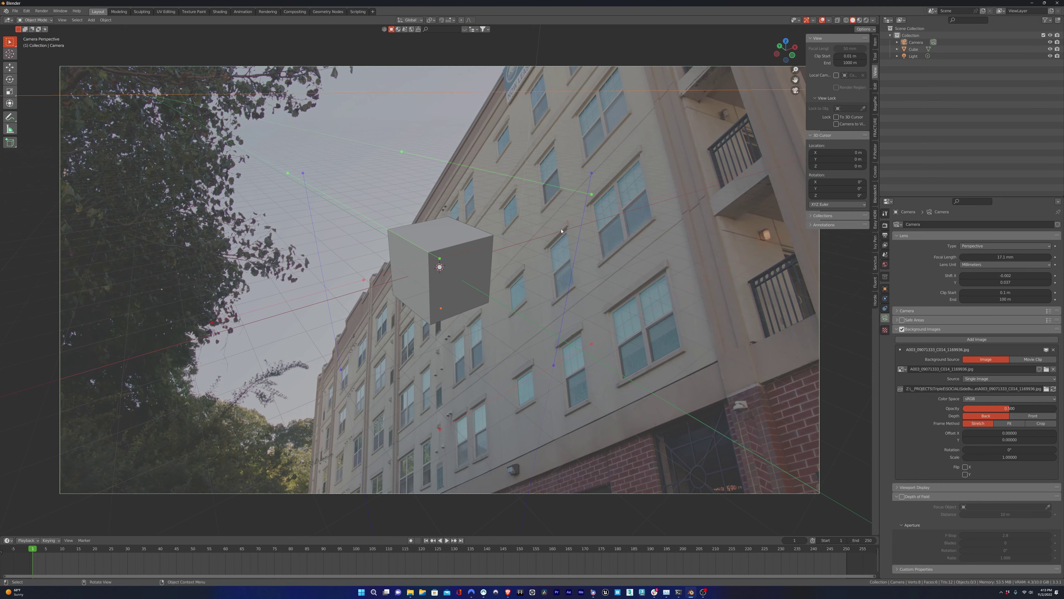
# Select the cube, activate the Move tool and shift the cube slightly along the X axis.
pyautogui.click(413, 297)
pyautogui.hotkey('shift', 'space')
pyautogui.press('g')
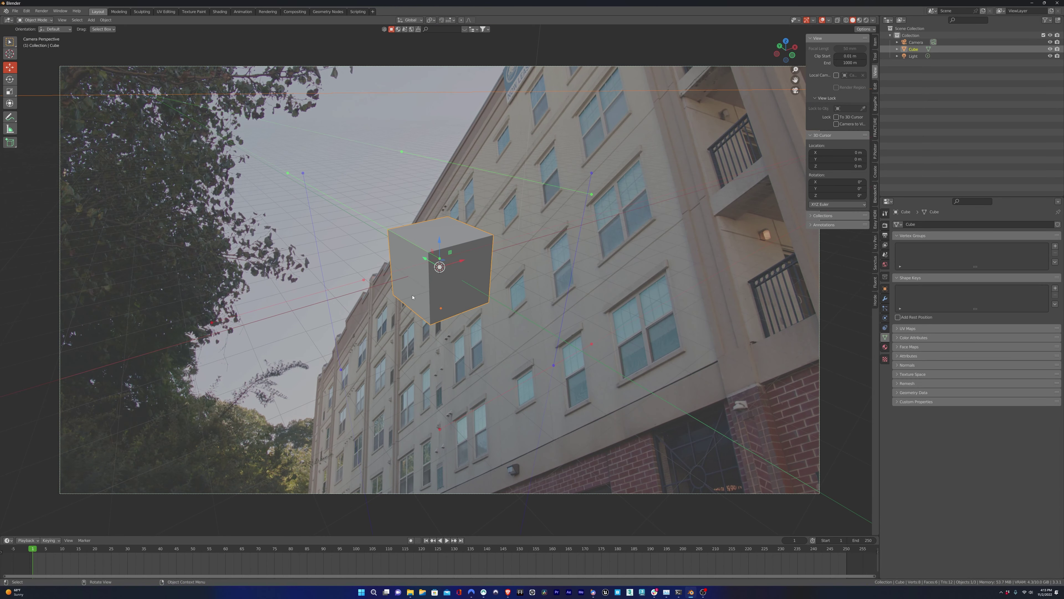
pyautogui.hotkey('shift', 'space')
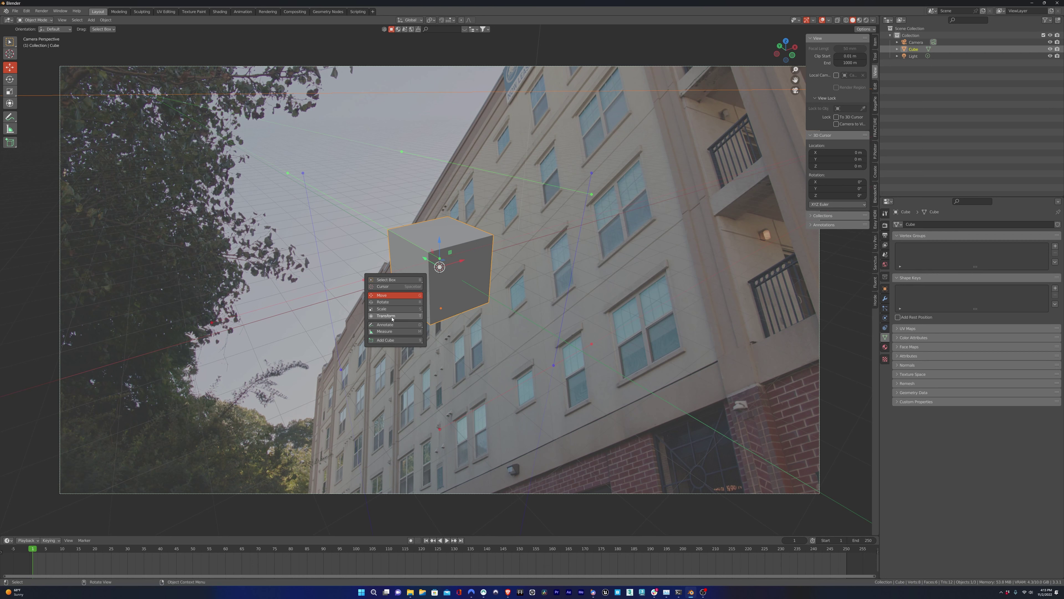
pyautogui.click(392, 296)
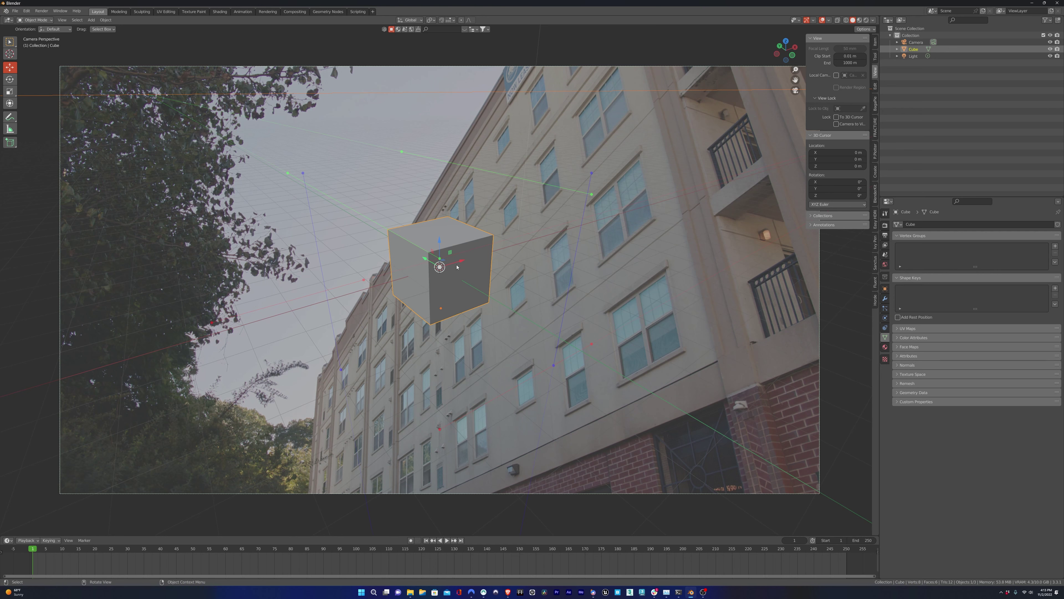
pyautogui.moveTo(459, 262); pyautogui.dragTo(484, 288)
# Leave the camera view and move the cube back along the X axis while checking it from other angles.
pyautogui.moveTo(485, 288); pyautogui.dragTo(443, 284, button='middle')
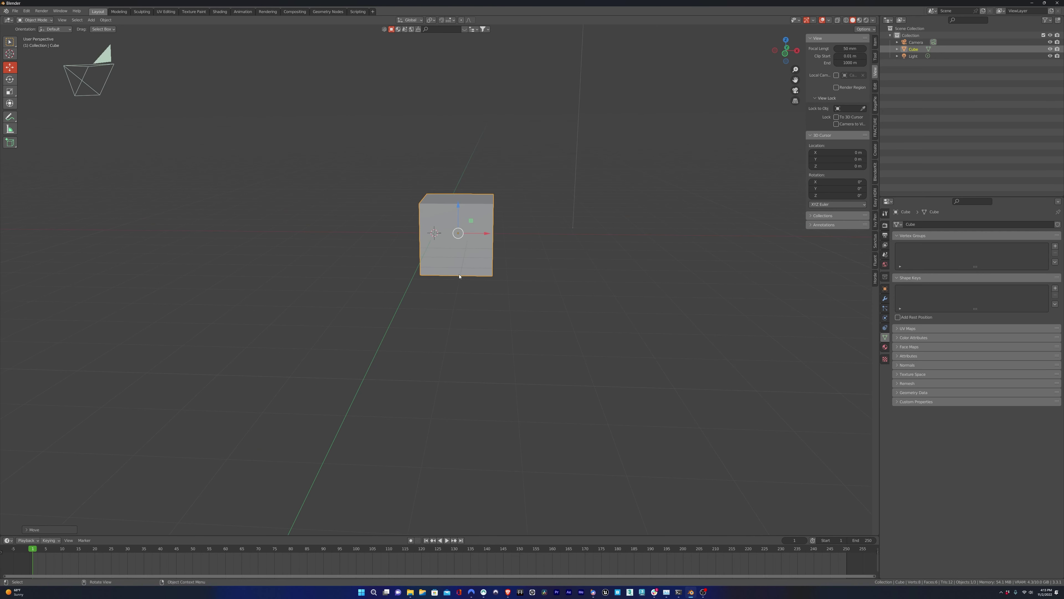
pyautogui.moveTo(483, 234)
pyautogui.mouseDown()
pyautogui.moveTo(524, 235)
pyautogui.moveTo(429, 235)
pyautogui.moveTo(463, 237)
pyautogui.mouseUp()
pyautogui.moveTo(453, 249); pyautogui.dragTo(494, 251, button='middle')
pyautogui.moveTo(423, 231); pyautogui.dragTo(438, 299)
pyautogui.rightClick(419, 227)
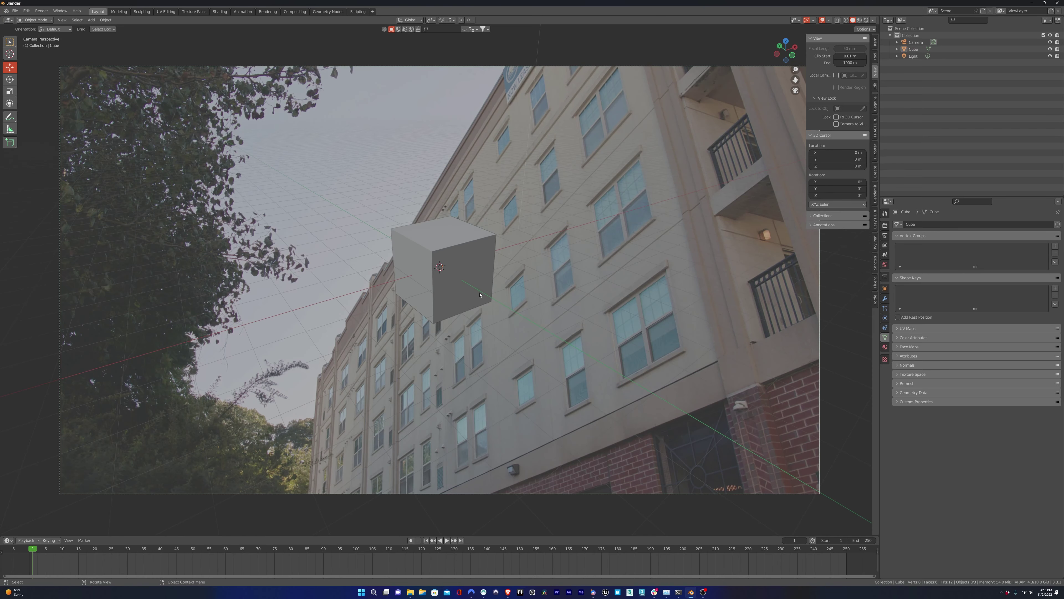
# Return to the camera view, reselect the cube and reposition it against the building plate.
pyautogui.press('KP_0')
pyautogui.press('KP_0')
pyautogui.click(452, 249)
pyautogui.moveTo(431, 279); pyautogui.dragTo(429, 300)
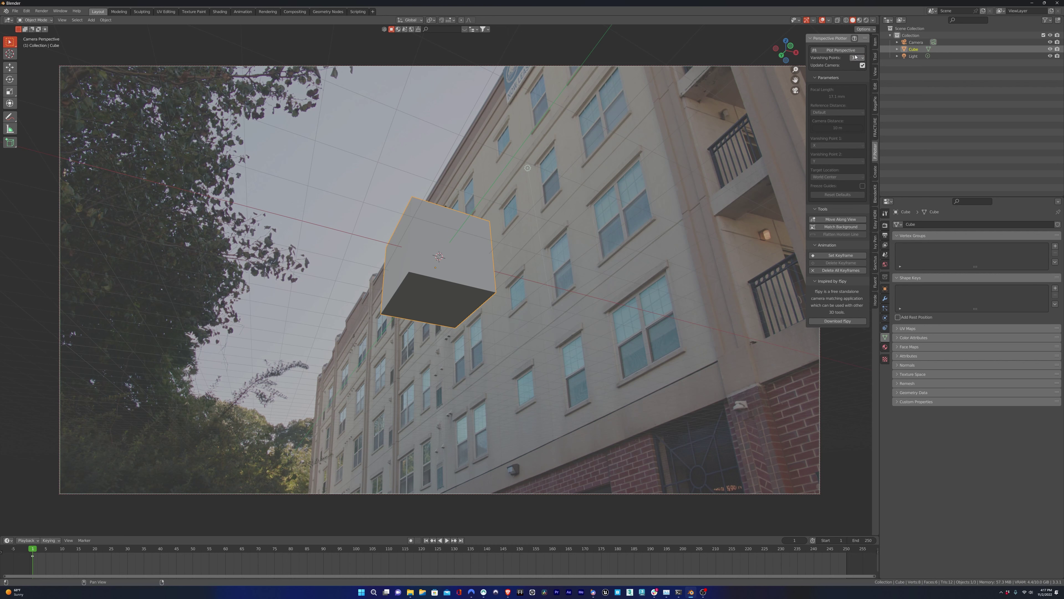
# Set Perspective Plotter to 3 vanishing points and start plotting the perspective.
pyautogui.click(857, 57)
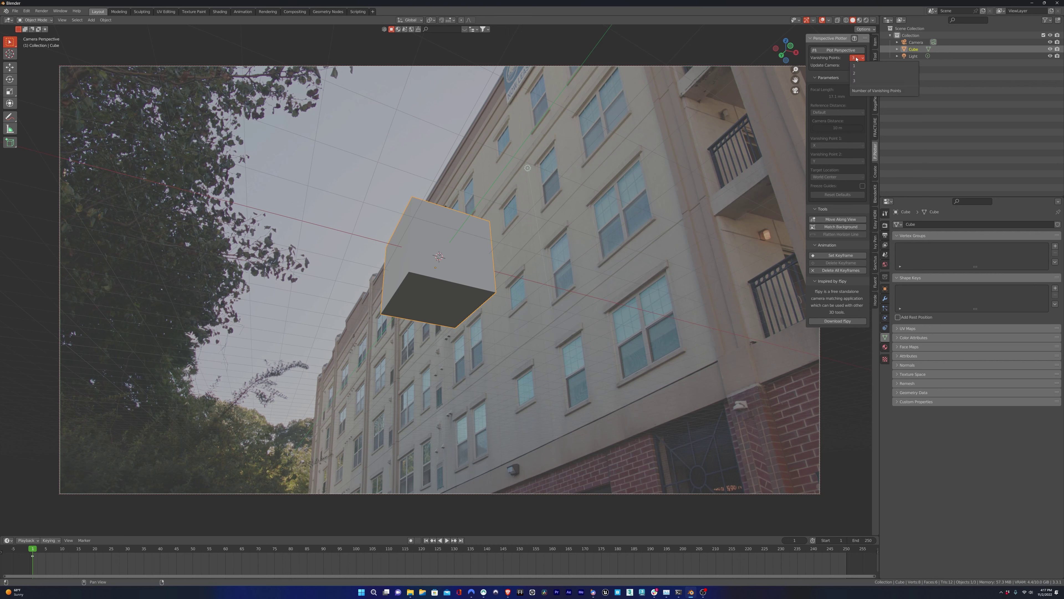
pyautogui.click(855, 80)
pyautogui.click(838, 50)
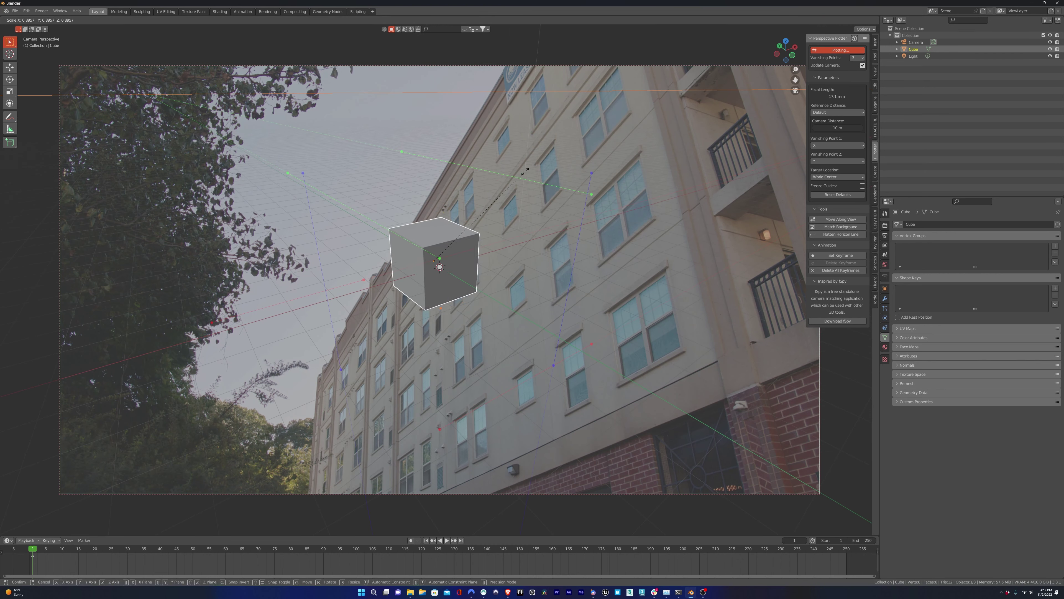
# Align both green guide lines with the receding window rows on the building's long facade and end the plotting.
pyautogui.moveTo(591, 194); pyautogui.dragTo(535, 148)
pyautogui.moveTo(401, 153); pyautogui.dragTo(464, 241)
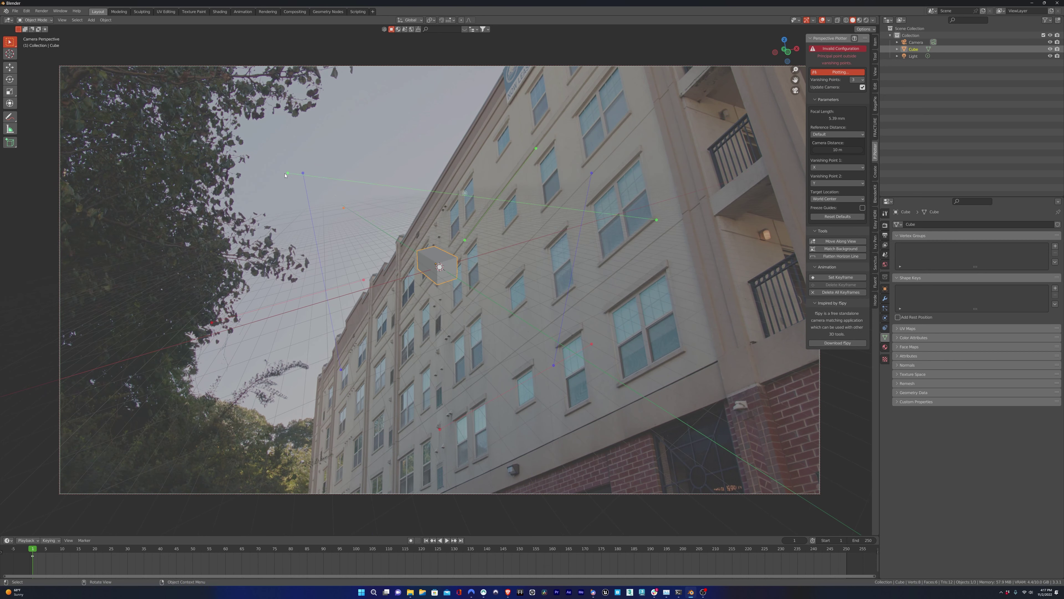
pyautogui.moveTo(584, 259); pyautogui.dragTo(598, 268)
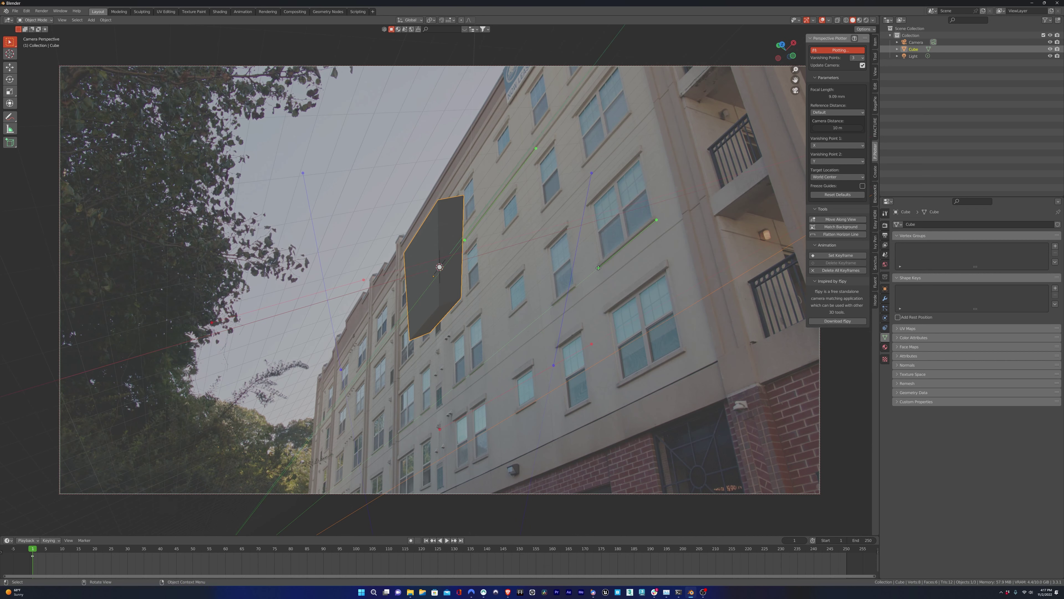
pyautogui.moveTo(655, 220); pyautogui.dragTo(655, 219)
pyautogui.press('Escape')
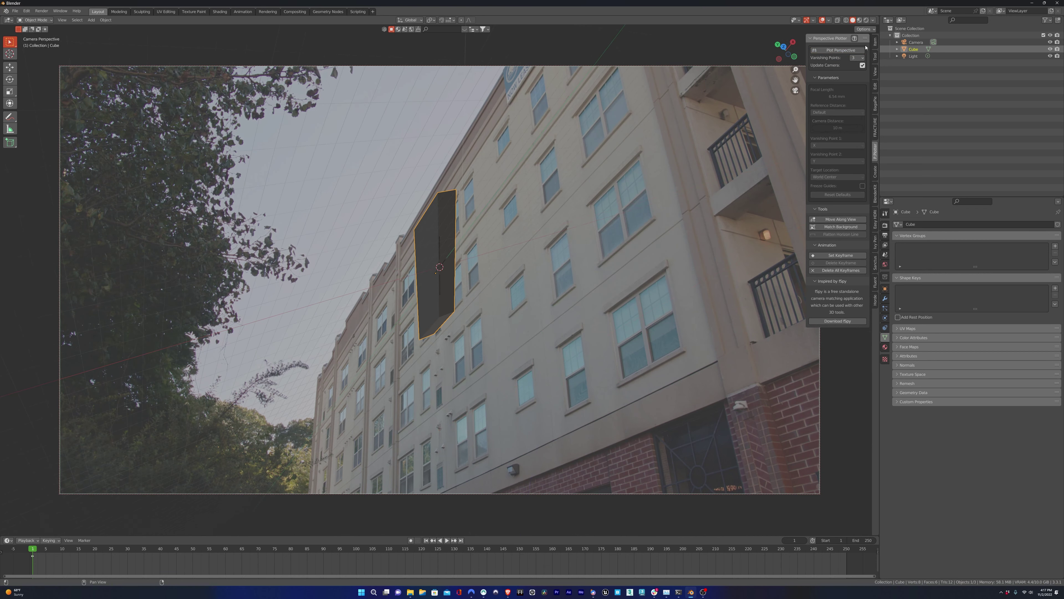
# Resume perspective plotting and align the blue guide lines with the building's vertical edges.
pyautogui.click(837, 50)
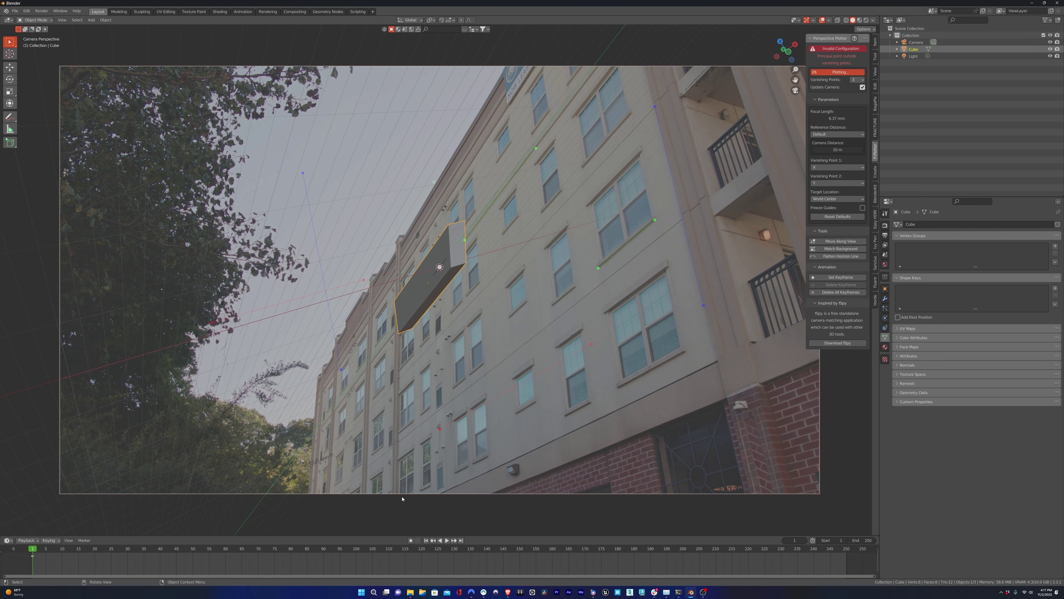
pyautogui.moveTo(310, 176); pyautogui.dragTo(396, 284)
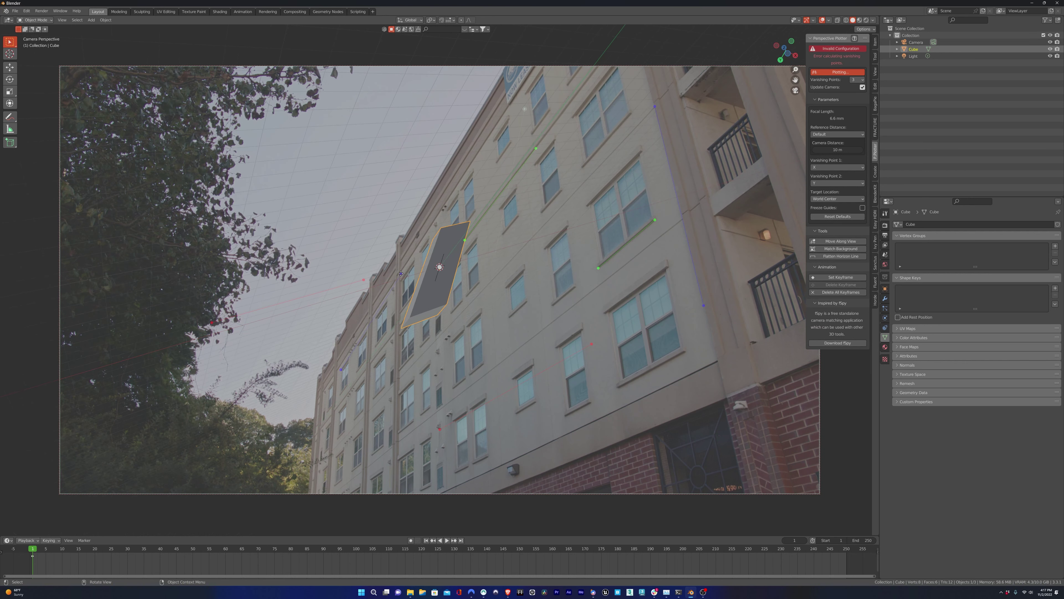
pyautogui.moveTo(341, 369); pyautogui.dragTo(398, 391)
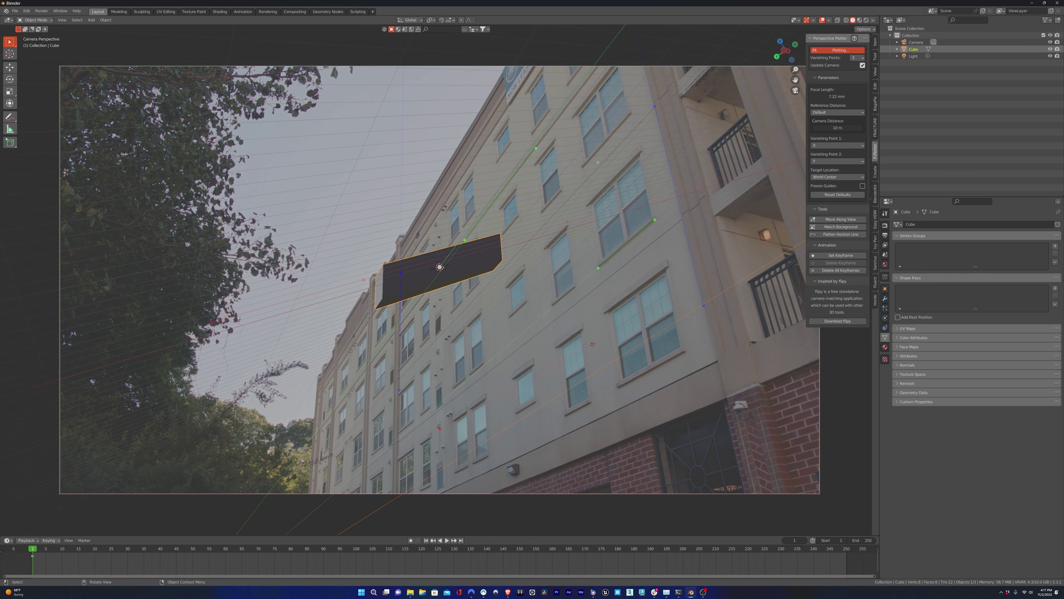
# Align the red guide lines with the edges around the upper and lower balconies.
pyautogui.moveTo(593, 345); pyautogui.dragTo(778, 244)
pyautogui.moveTo(439, 429); pyautogui.dragTo(709, 243)
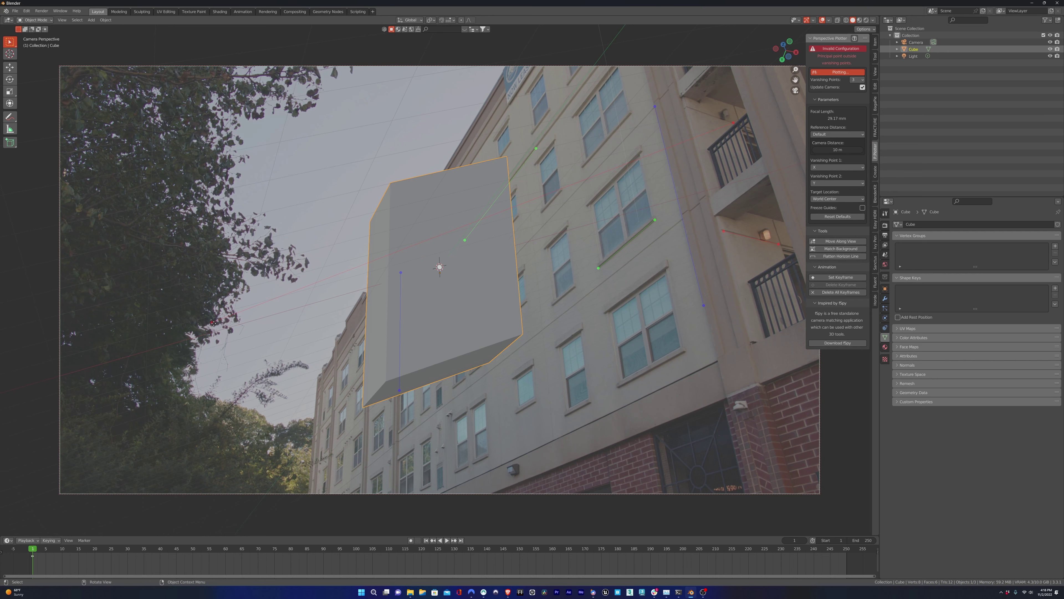
pyautogui.moveTo(647, 139); pyautogui.dragTo(693, 109)
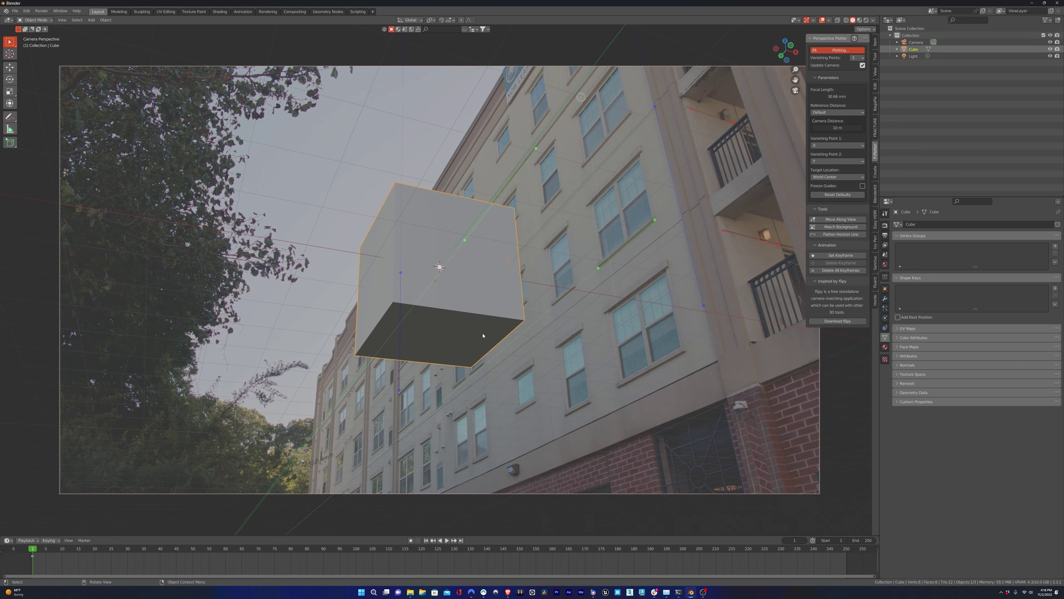
# Nudge the cube slightly down along Z to compare it with the building's perspective, then deselect it.
pyautogui.press('g')
pyautogui.press('z')
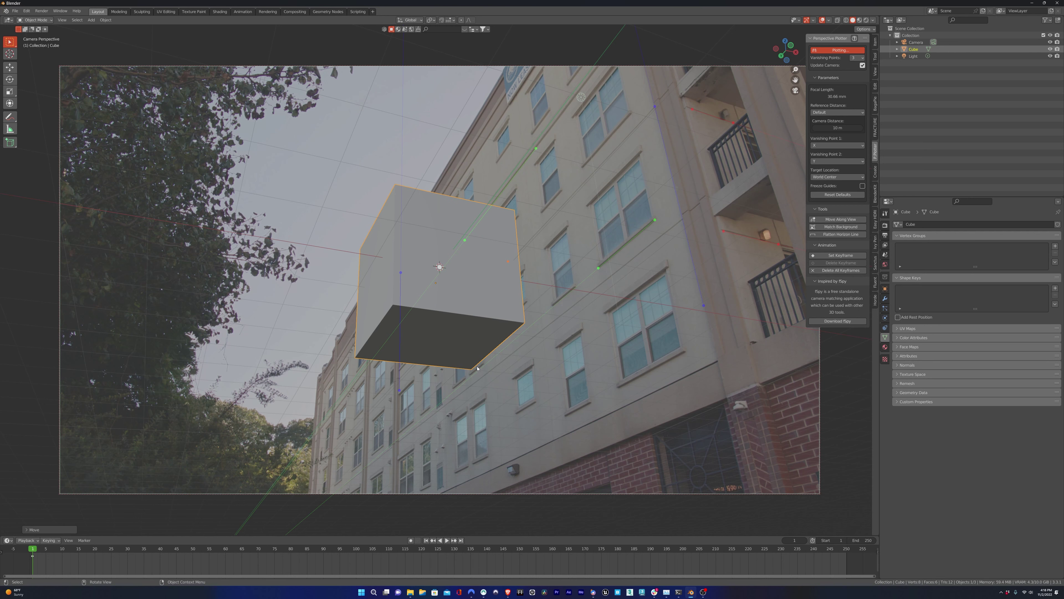
pyautogui.scroll(4, 480, 380)
pyautogui.scroll(-4, 482, 386)
pyautogui.click(476, 371)
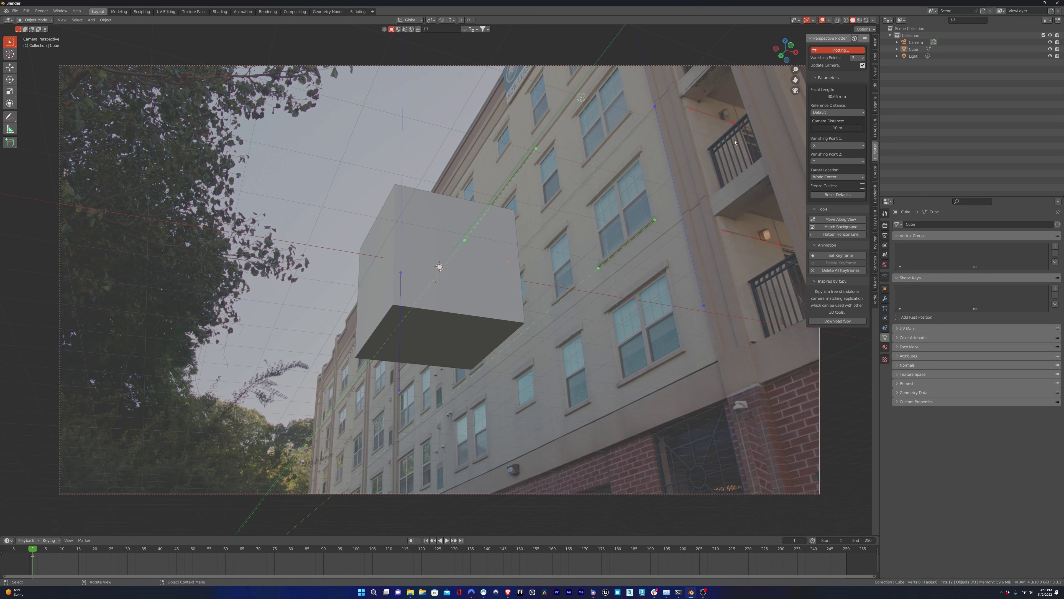
# Turn off the Camera to View lock and move the cube slightly down along Z against the facade.
pyautogui.click(876, 75)
pyautogui.click(837, 124)
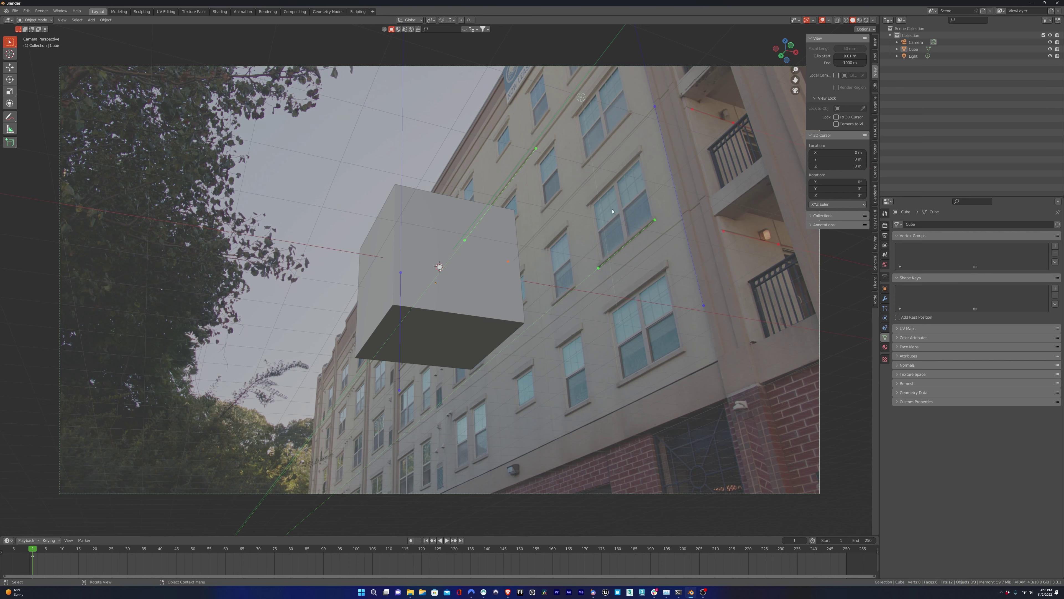
pyautogui.scroll(5, 440, 345)
pyautogui.click(487, 293)
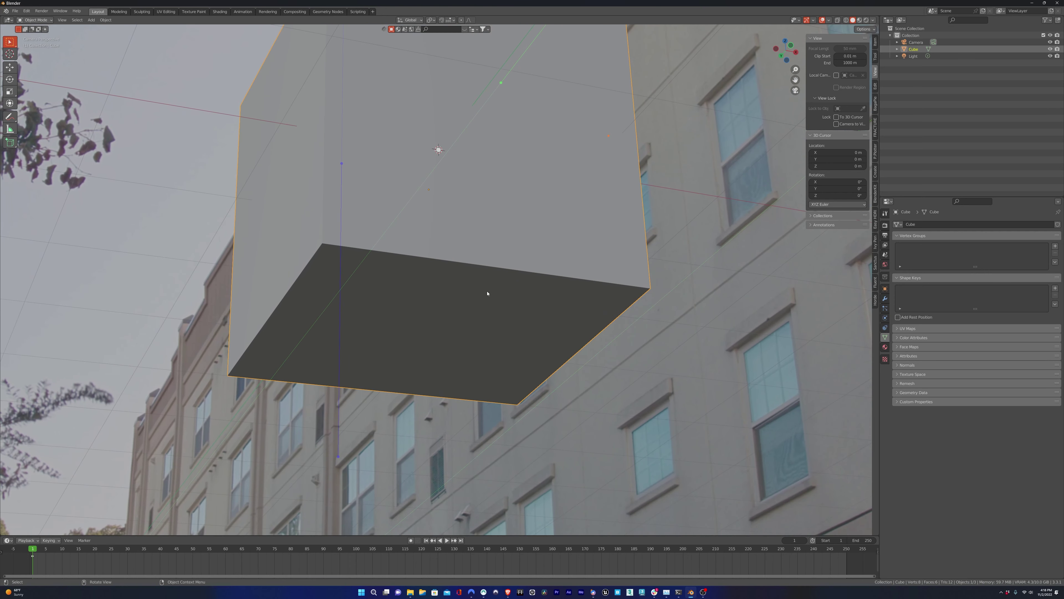
pyautogui.press('g')
pyautogui.press('z')
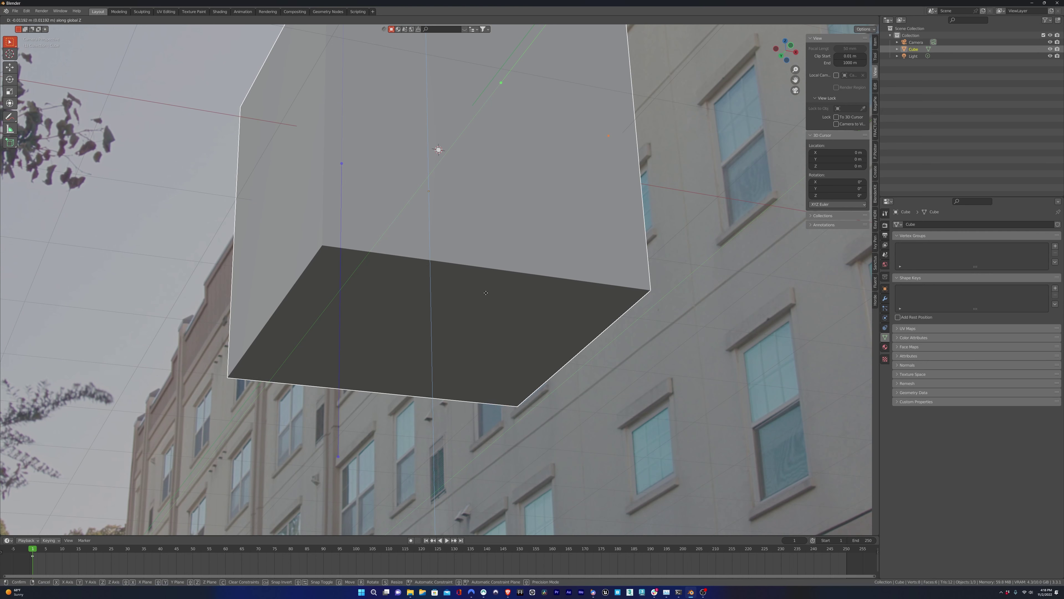
pyautogui.click(486, 292)
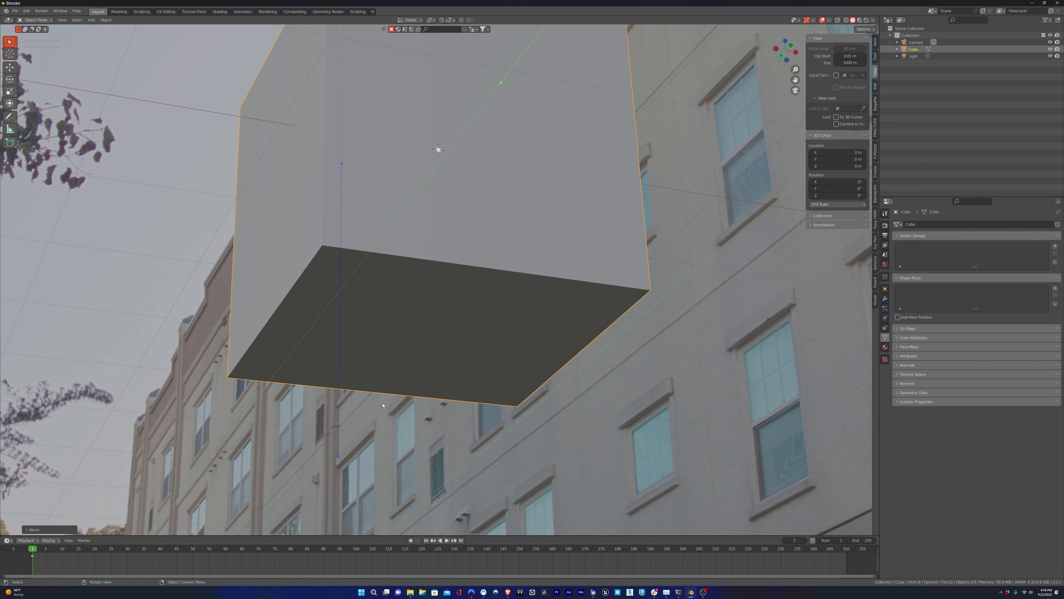
# Hide the cube and refine the far blue guide line along the building's distant vertical edge.
pyautogui.press('h')
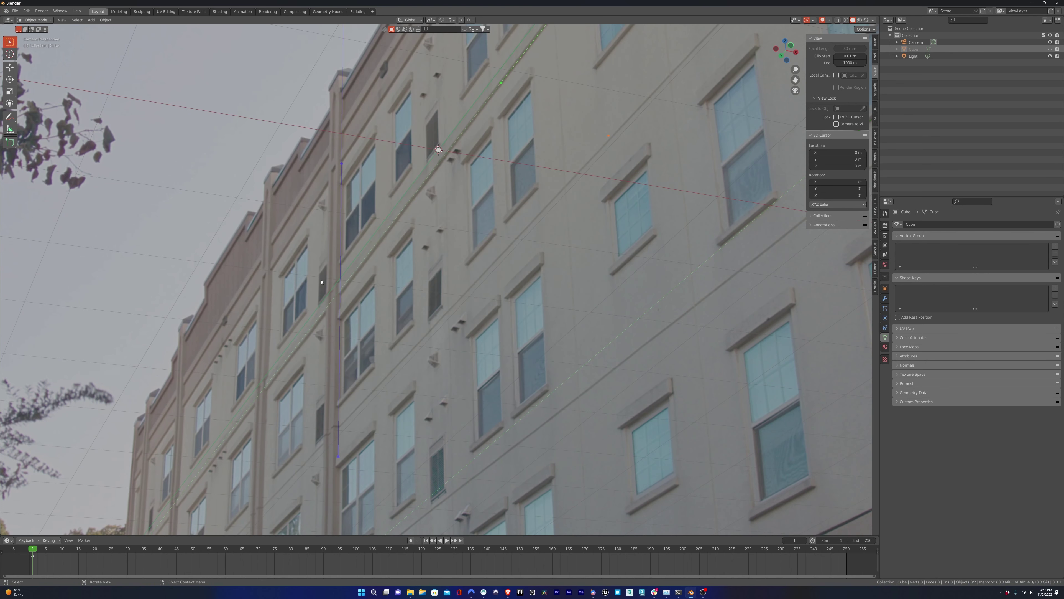
pyautogui.scroll(4, 334, 310)
pyautogui.scroll(-4, 347, 322)
pyautogui.keyDown('shift'); pyautogui.moveTo(346, 321); pyautogui.dragTo(434, 290, button='middle'); pyautogui.keyUp('shift')
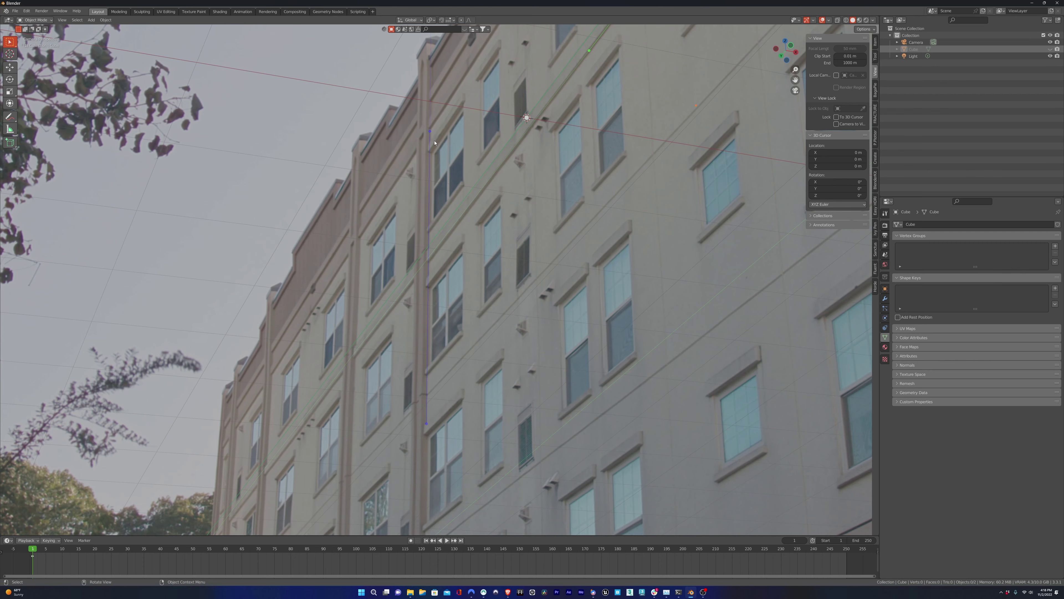
pyautogui.moveTo(428, 131); pyautogui.dragTo(428, 376)
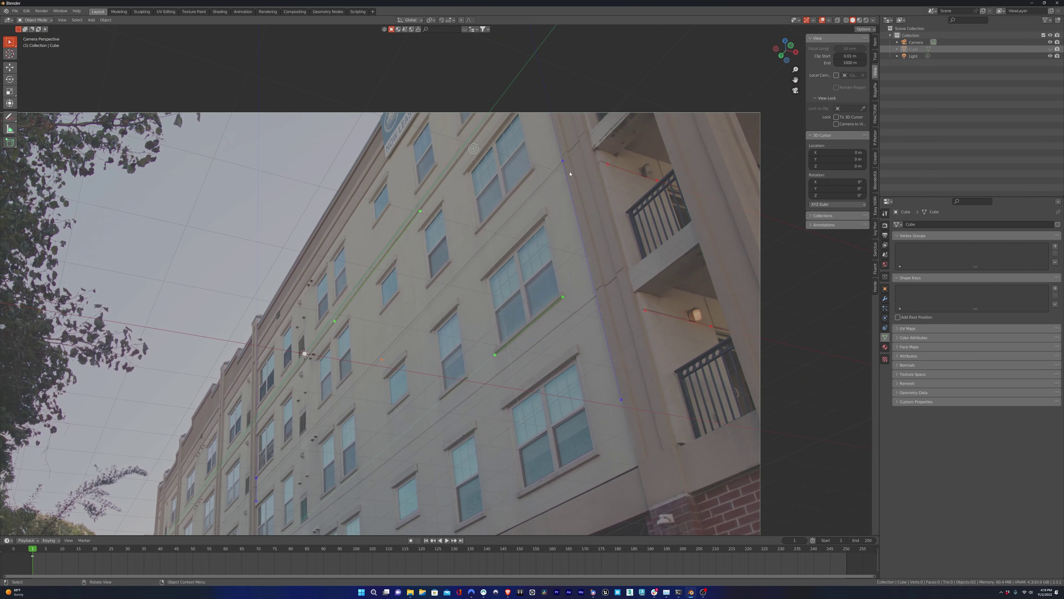
# Fine-tune the upper end of the near blue guide line on the facade's corner beside the balconies.
pyautogui.scroll(4, 570, 174)
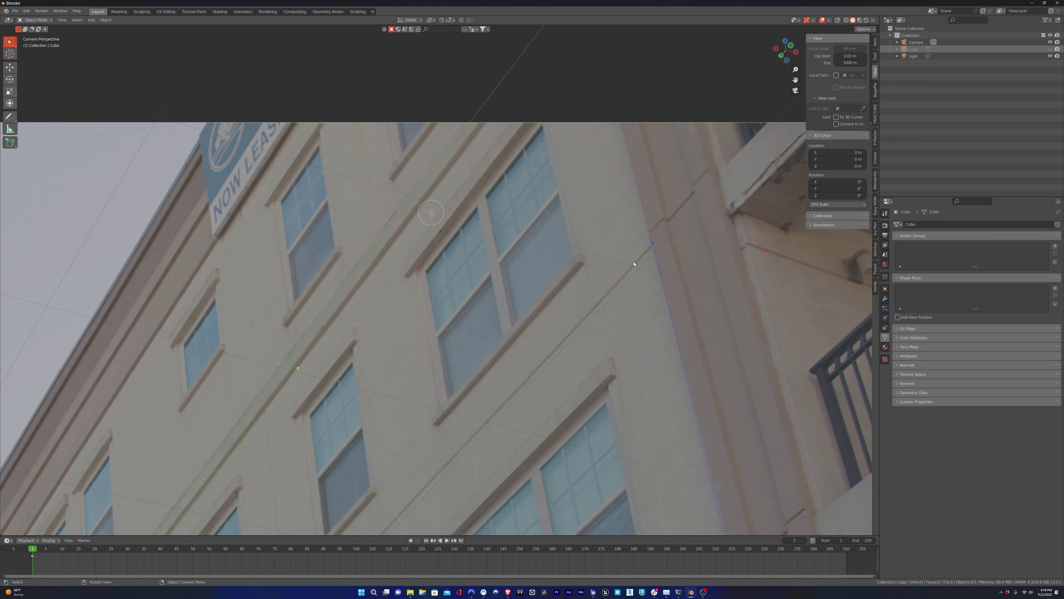
pyautogui.moveTo(654, 242); pyautogui.dragTo(650, 244)
pyautogui.keyDown('shift'); pyautogui.moveTo(649, 252); pyautogui.dragTo(457, 85, button='middle'); pyautogui.keyUp('shift')
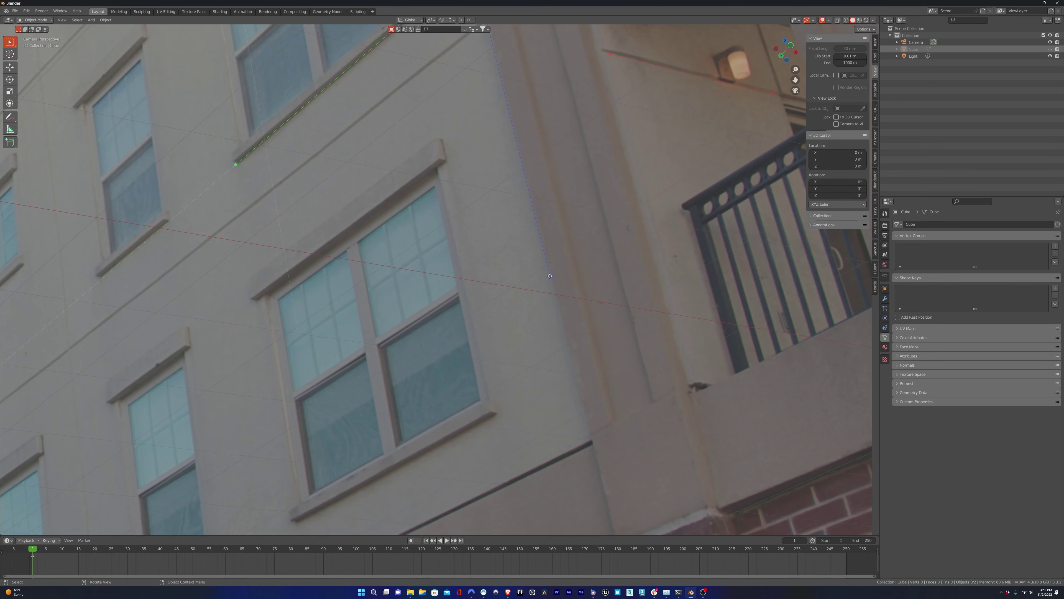
# Fine-tune both ends of the green guide line along the sill of the large double window.
pyautogui.scroll(-4, 478, 259)
pyautogui.keyDown('shift'); pyautogui.moveTo(446, 174); pyautogui.dragTo(513, 277, button='middle'); pyautogui.keyUp('shift')
pyautogui.scroll(4, 499, 292)
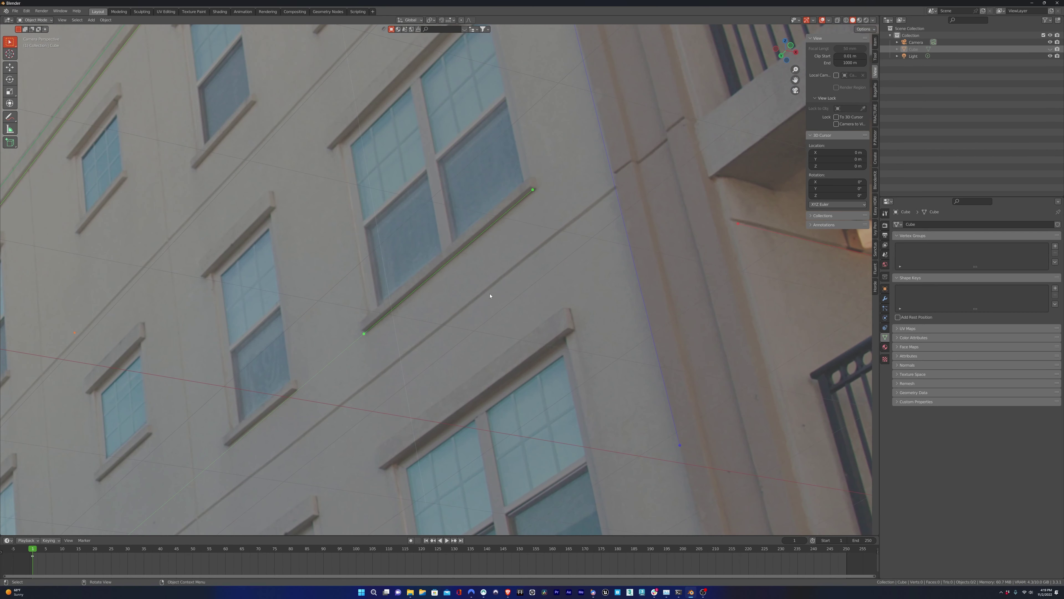
pyautogui.moveTo(533, 189); pyautogui.dragTo(536, 188)
pyautogui.moveTo(367, 335); pyautogui.dragTo(366, 333)
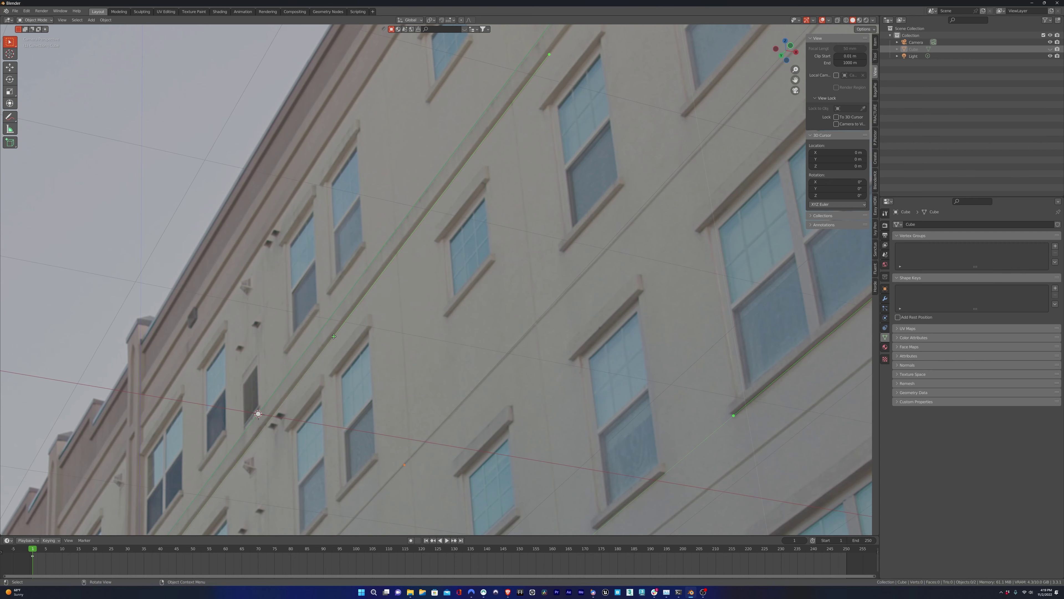
# Check the lower red guide line and align the upper one with the wall groove behind the upper balcony.
pyautogui.scroll(-5, 442, 298)
pyautogui.keyDown('shift'); pyautogui.moveTo(611, 397); pyautogui.dragTo(359, 355, button='middle'); pyautogui.keyUp('shift')
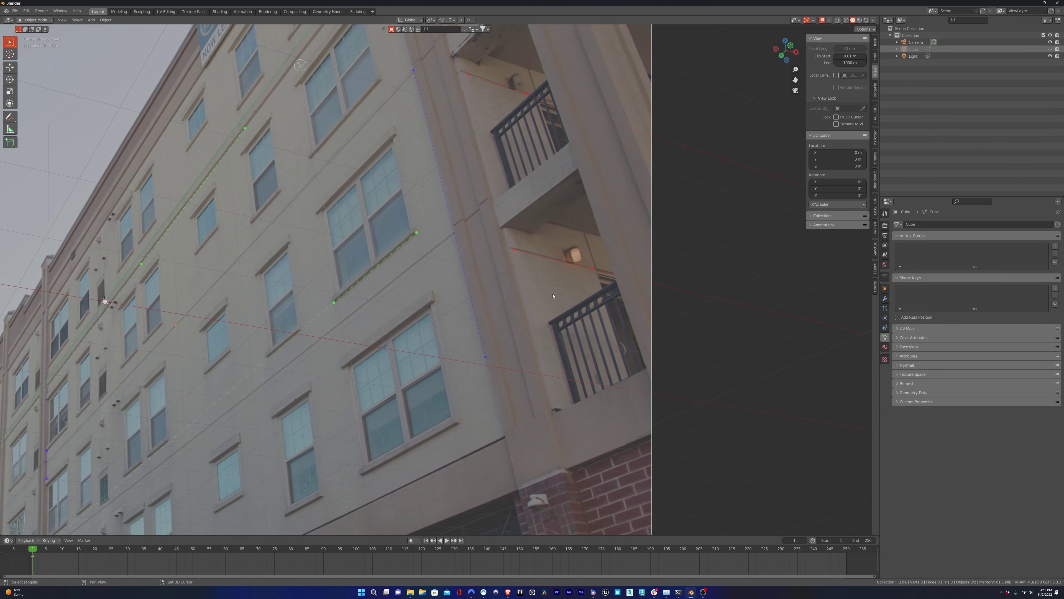
pyautogui.scroll(5, 566, 293)
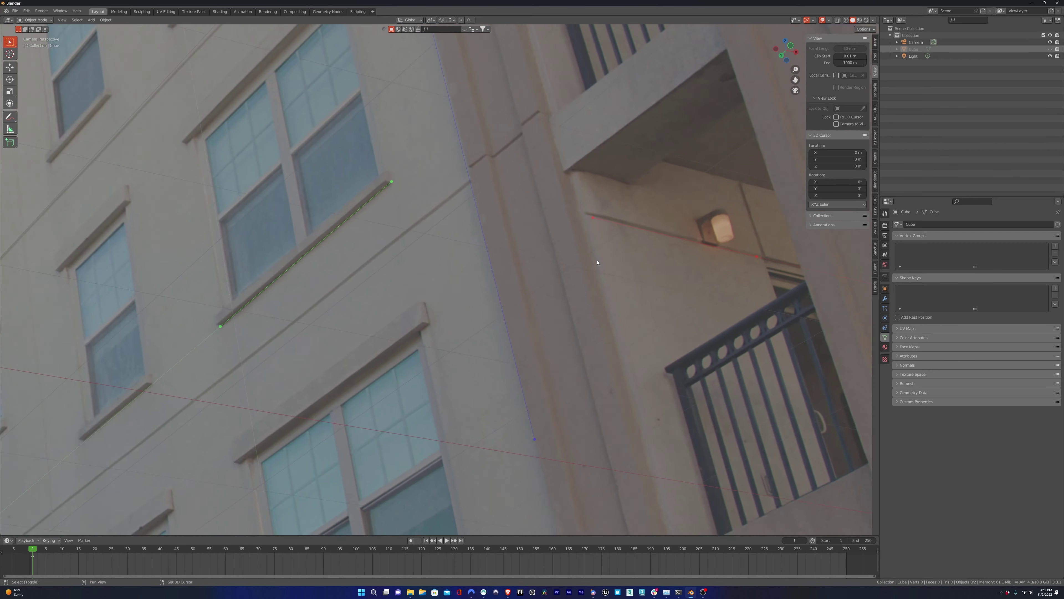
pyautogui.keyDown('shift'); pyautogui.moveTo(599, 265); pyautogui.dragTo(459, 393, button='middle'); pyautogui.keyUp('shift')
pyautogui.scroll(3, 502, 428)
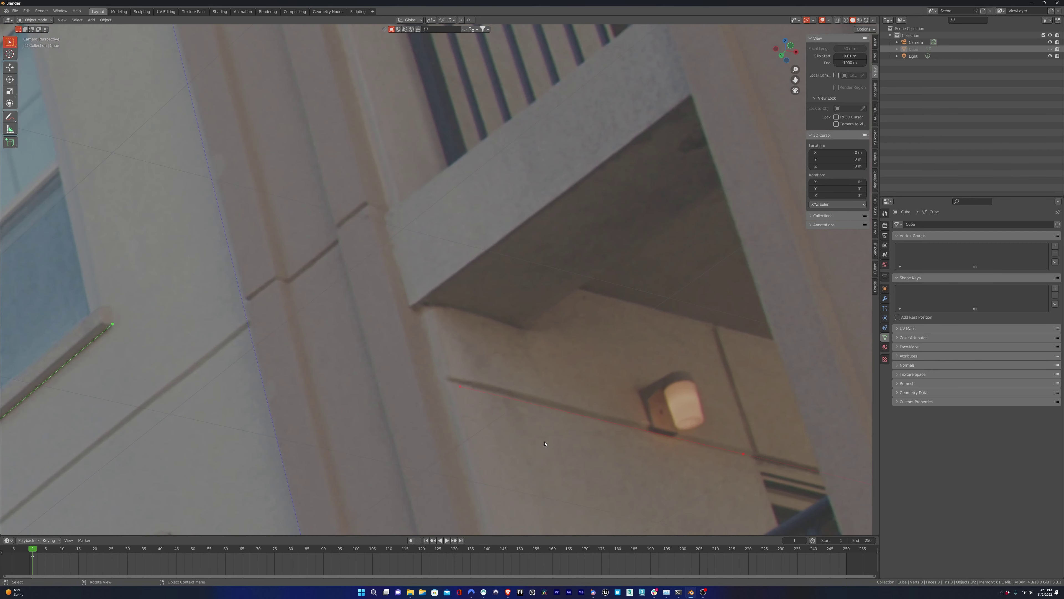
pyautogui.keyDown('shift'); pyautogui.moveTo(593, 464); pyautogui.dragTo(359, 426, button='middle'); pyautogui.keyUp('shift')
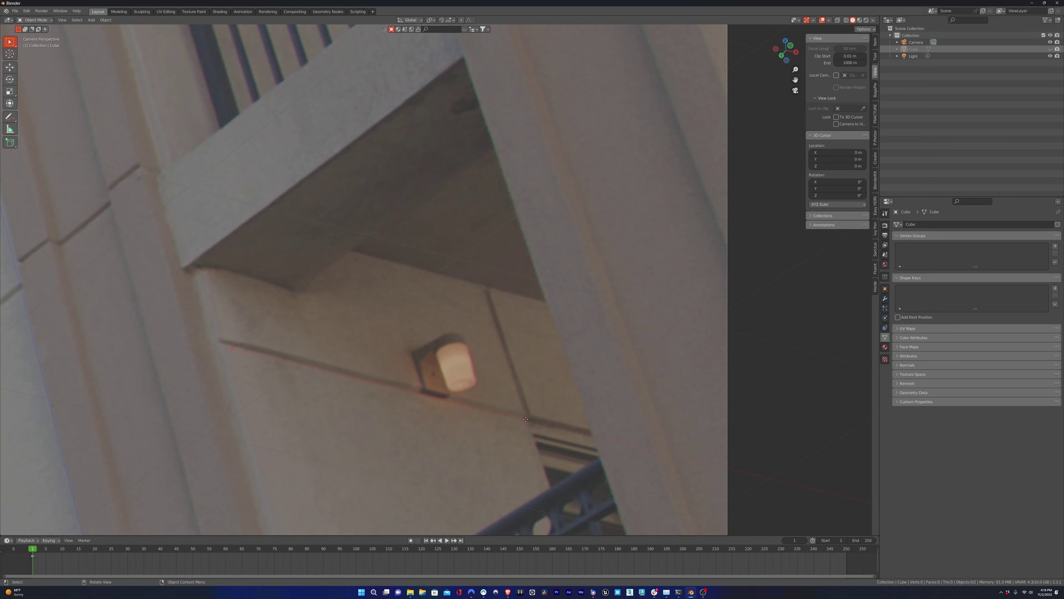
pyautogui.keyDown('shift'); pyautogui.moveTo(231, 343); pyautogui.dragTo(449, 383, button='middle'); pyautogui.keyUp('shift')
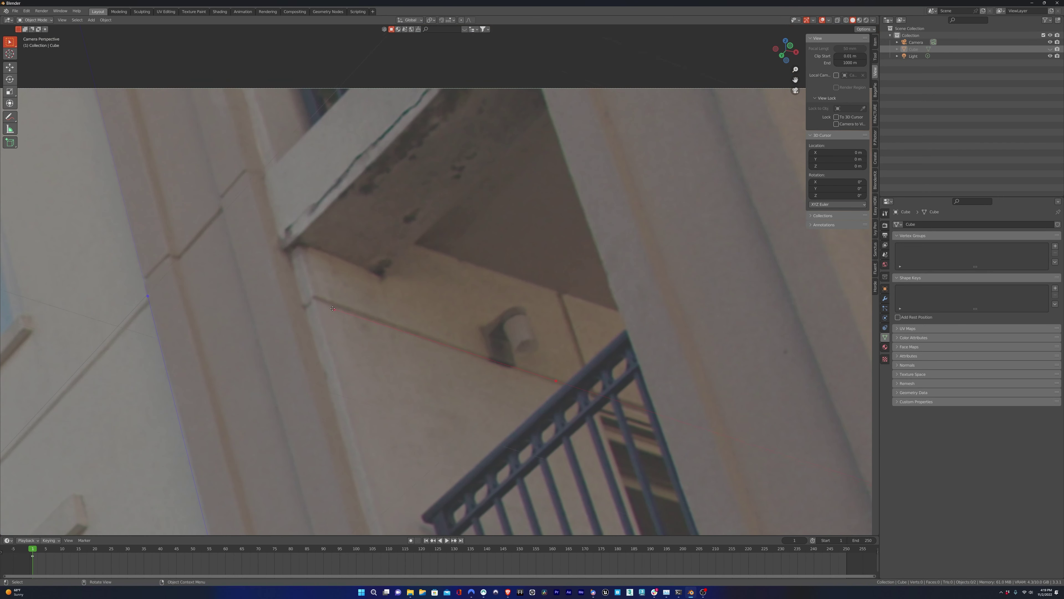
pyautogui.moveTo(557, 384); pyautogui.dragTo(554, 377)
pyautogui.scroll(-8, 399, 313)
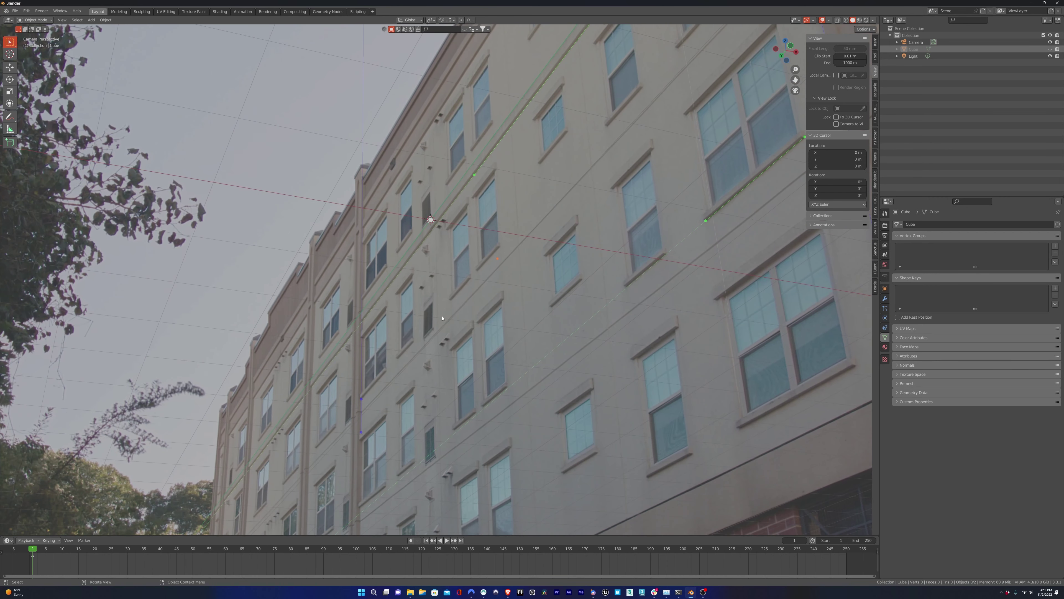
# Unhide the cube and replace it with a new mesh plane at the world origin.
pyautogui.hotkey('alt', 'h')
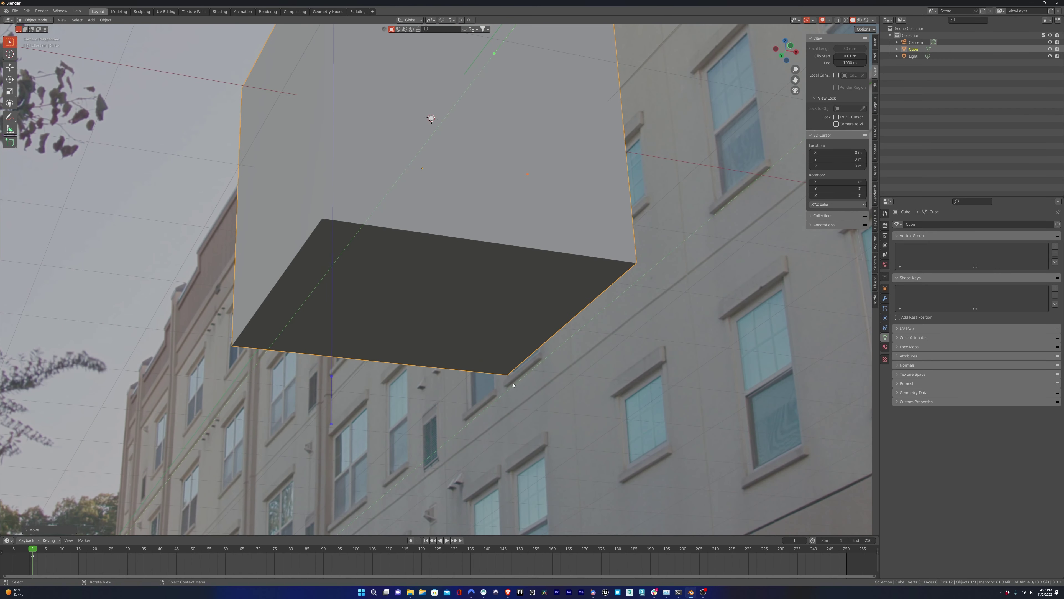
pyautogui.scroll(-4, 476, 378)
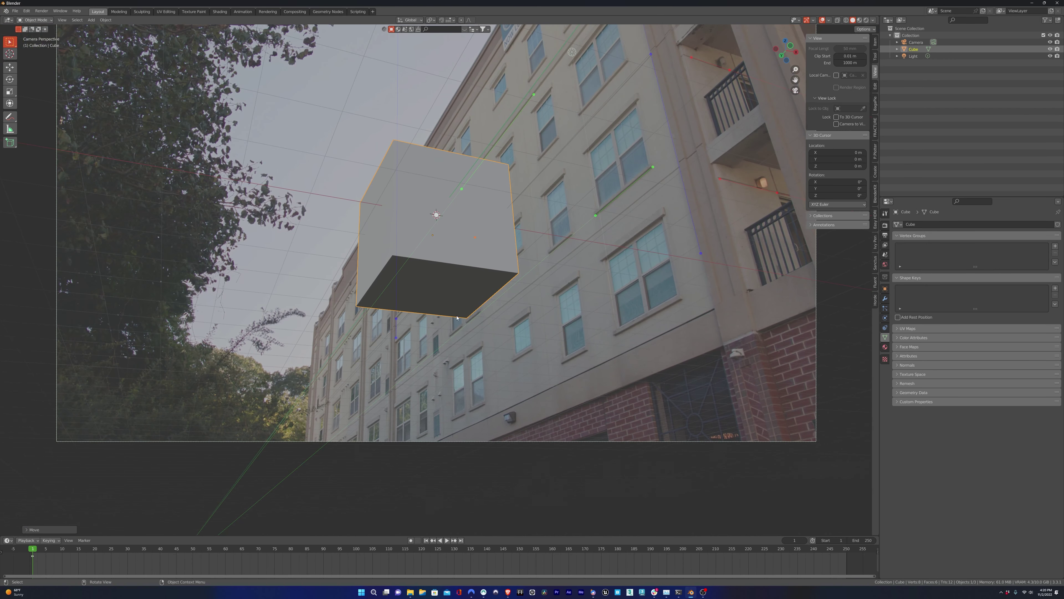
pyautogui.click(463, 238)
pyautogui.press('Delete')
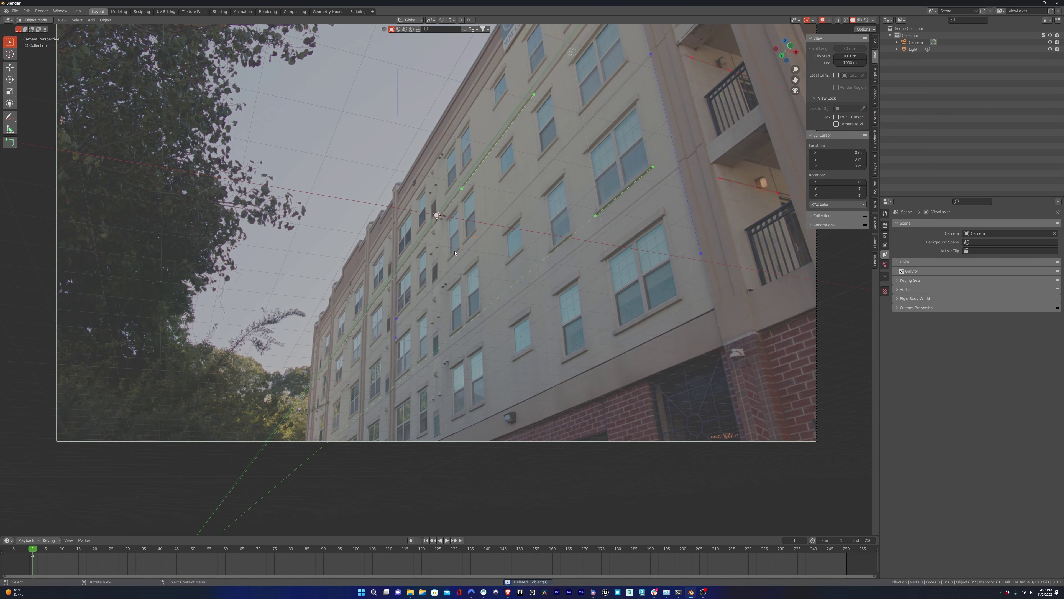
pyautogui.hotkey('shift', 'a')
pyautogui.click(484, 251)
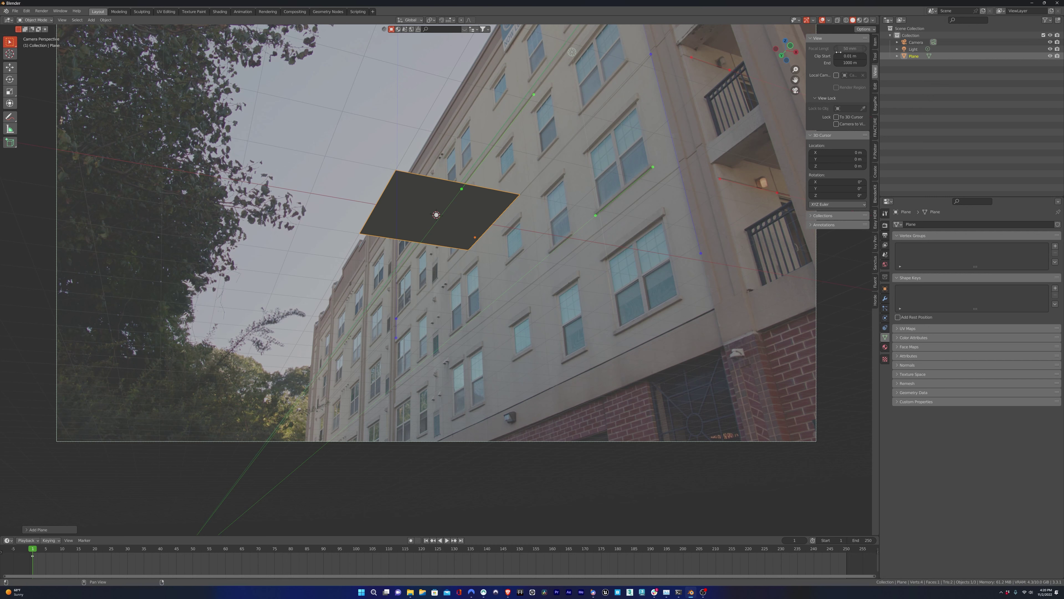
# Lock the camera's location, rotation and scale, then test the lock by trying to move the camera.
pyautogui.click(815, 444)
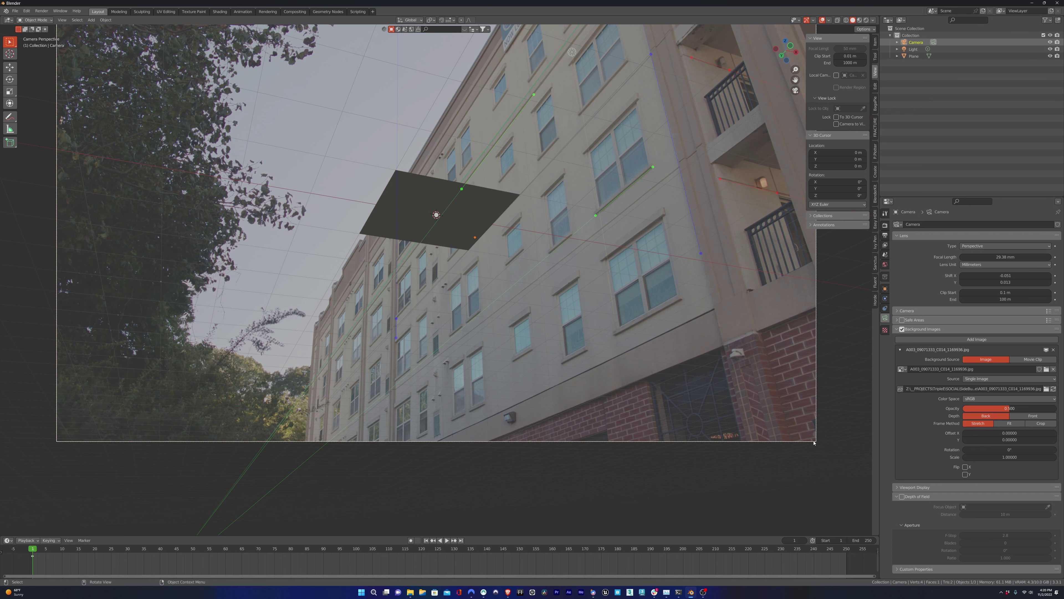
pyautogui.click(876, 42)
pyautogui.moveTo(860, 58); pyautogui.dragTo(863, 99)
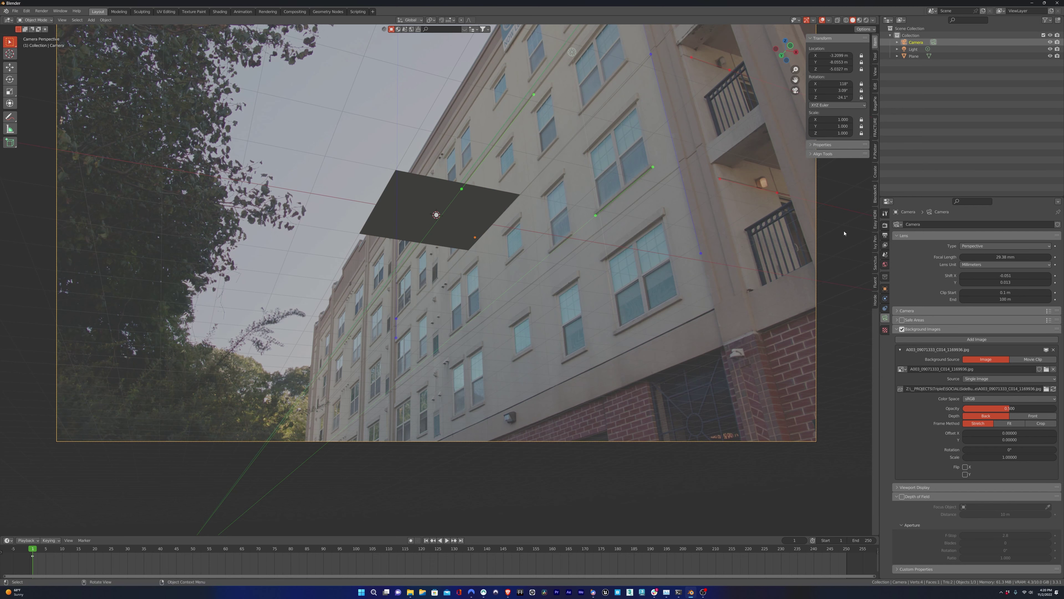
pyautogui.moveTo(578, 264); pyautogui.dragTo(458, 294, button='middle')
pyautogui.press('g')
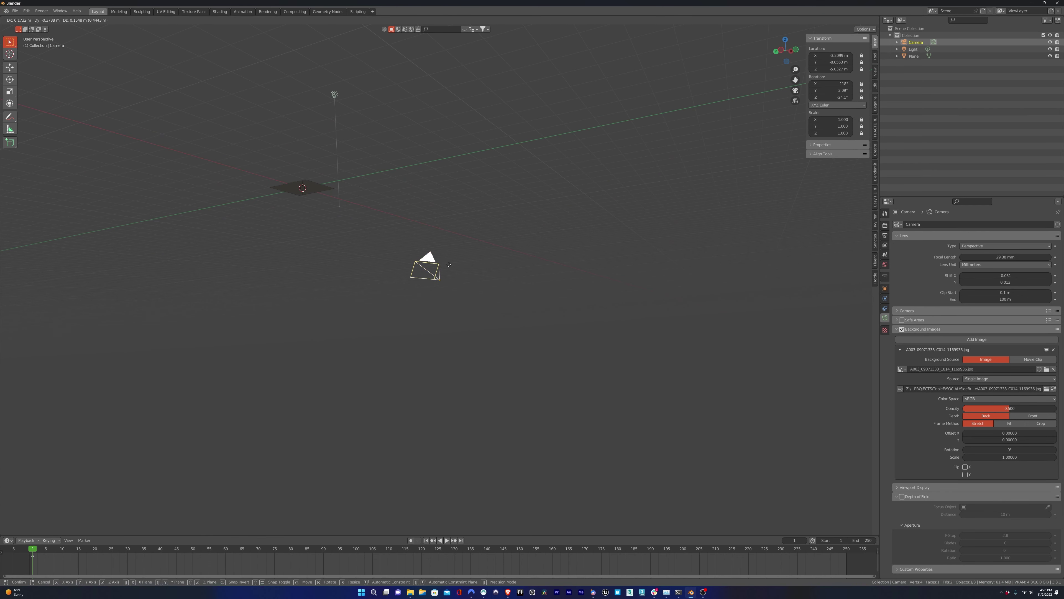
pyautogui.click(605, 229)
pyautogui.press('KP_0')
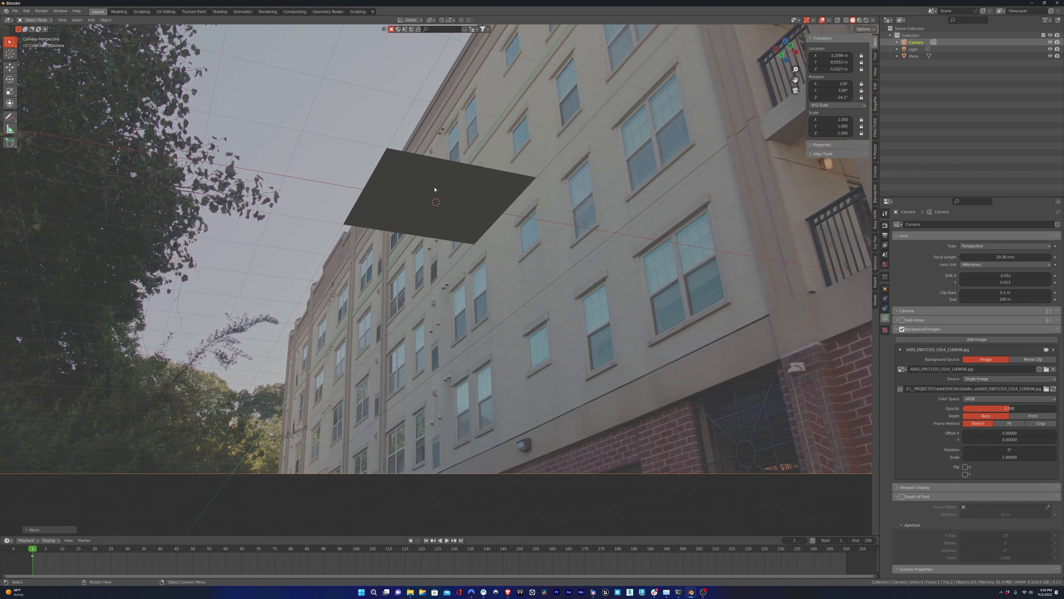
# Rotate the plane -90° about Y and move it about 1.84 m along X toward the building's facade.
pyautogui.click(423, 187)
pyautogui.press('r')
pyautogui.press('y')
pyautogui.press('-')
pyautogui.press('9')
pyautogui.press('0')
pyautogui.press('Return')
pyautogui.scroll(1, 456, 219)
pyautogui.press('g')
pyautogui.press('x')
pyautogui.click(604, 254)
pyautogui.scroll(-3, 604, 254)
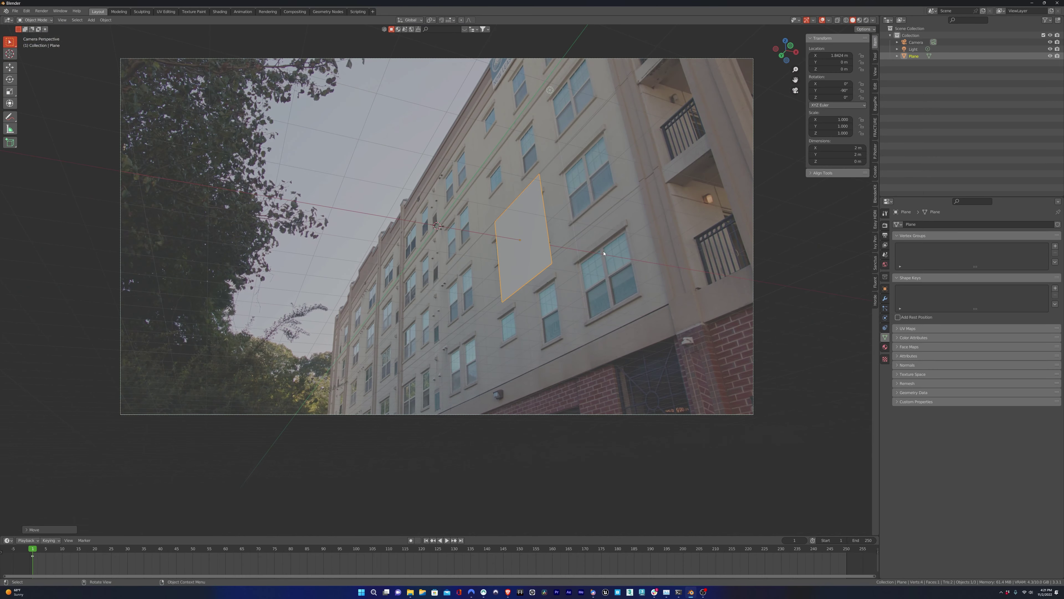
# Raise the plane's upper edge past the roofline, to about 5.63 m on its local X axis.
pyautogui.press('Tab')
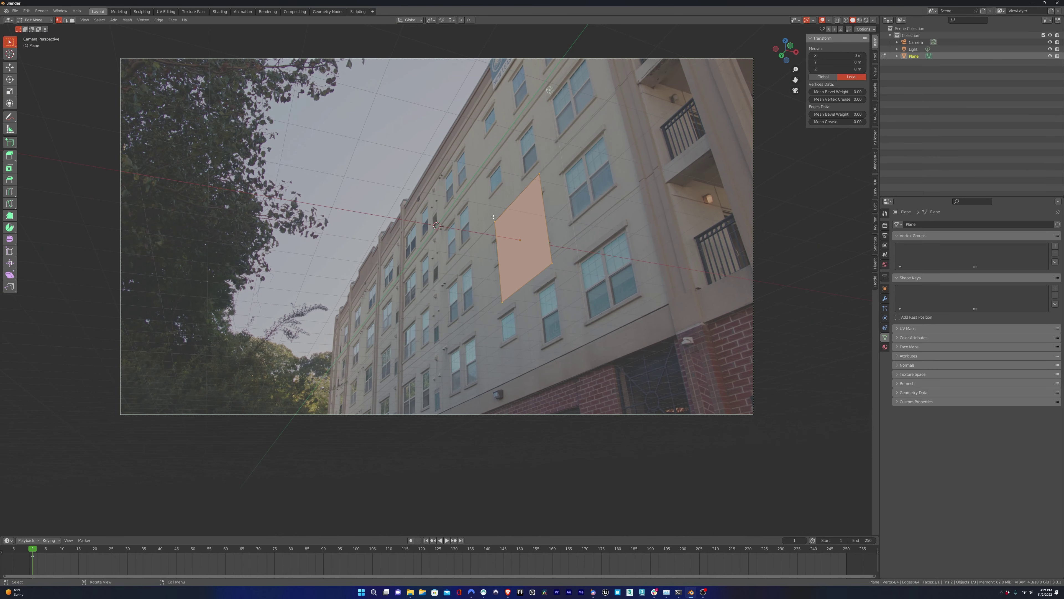
pyautogui.press('2')
pyautogui.click(512, 204)
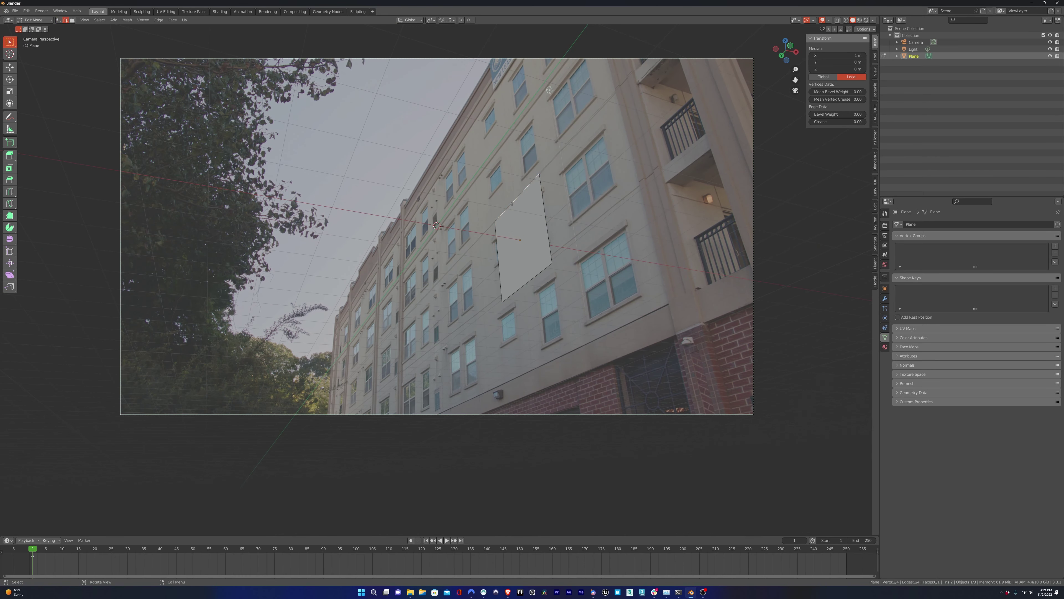
pyautogui.press('g')
pyautogui.press('x')
pyautogui.click(495, 58)
# Select only the plane's near upper corner vertex above the camera frame.
pyautogui.keyDown('shift'); pyautogui.moveTo(496, 57); pyautogui.dragTo(492, 259, button='middle'); pyautogui.keyUp('shift')
pyautogui.scroll(5, 492, 258)
pyautogui.scroll(6, 671, 260)
pyautogui.keyDown('shift'); pyautogui.moveTo(838, 247); pyautogui.dragTo(618, 376, button='middle'); pyautogui.keyUp('shift')
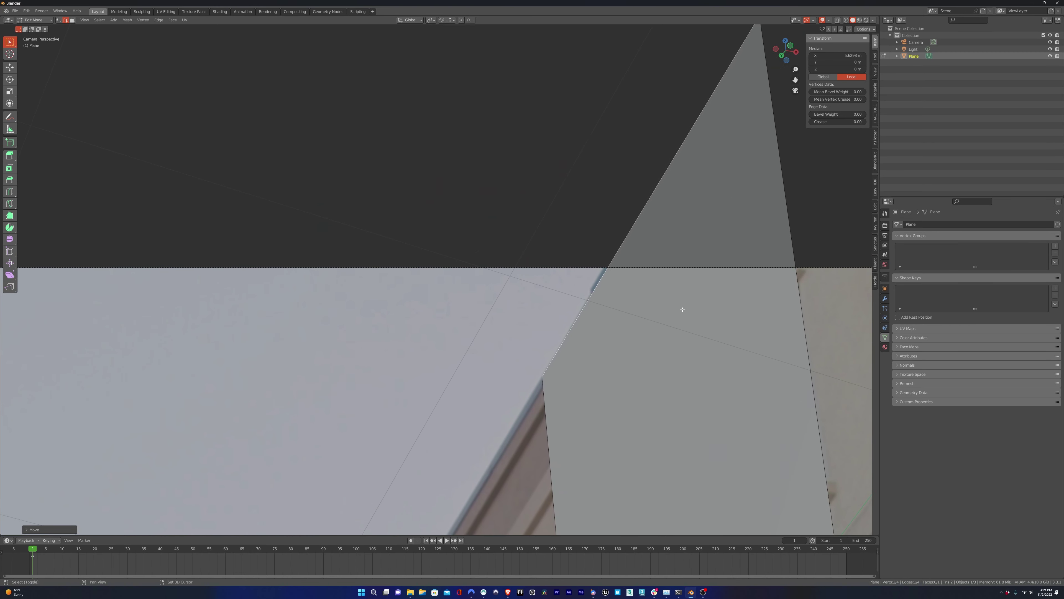
pyautogui.keyDown('shift'); pyautogui.moveTo(679, 309); pyautogui.dragTo(569, 367, button='middle'); pyautogui.keyUp('shift')
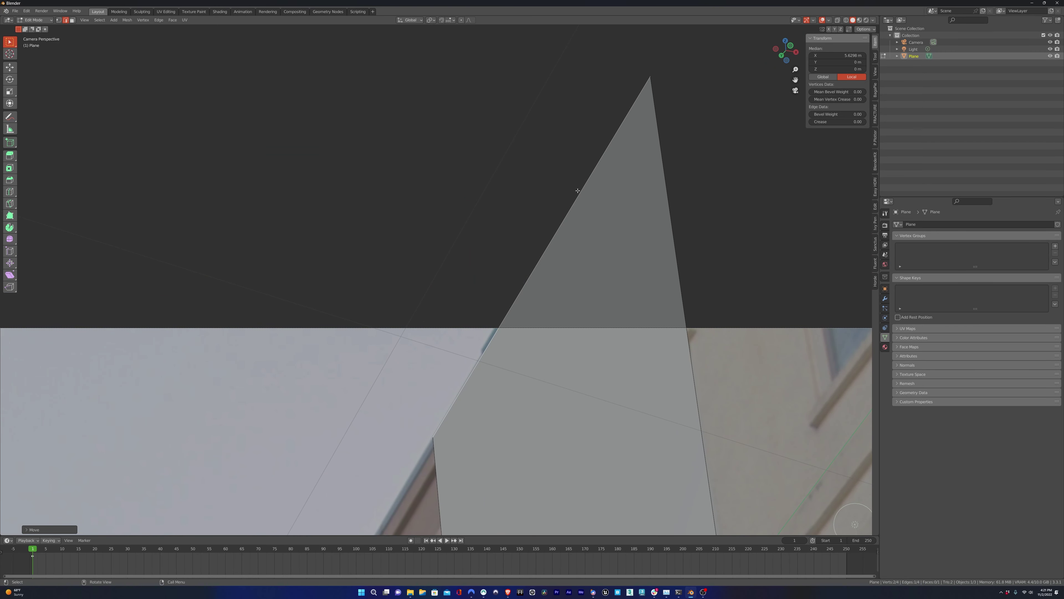
pyautogui.press('1')
pyautogui.moveTo(635, 69); pyautogui.dragTo(698, 93)
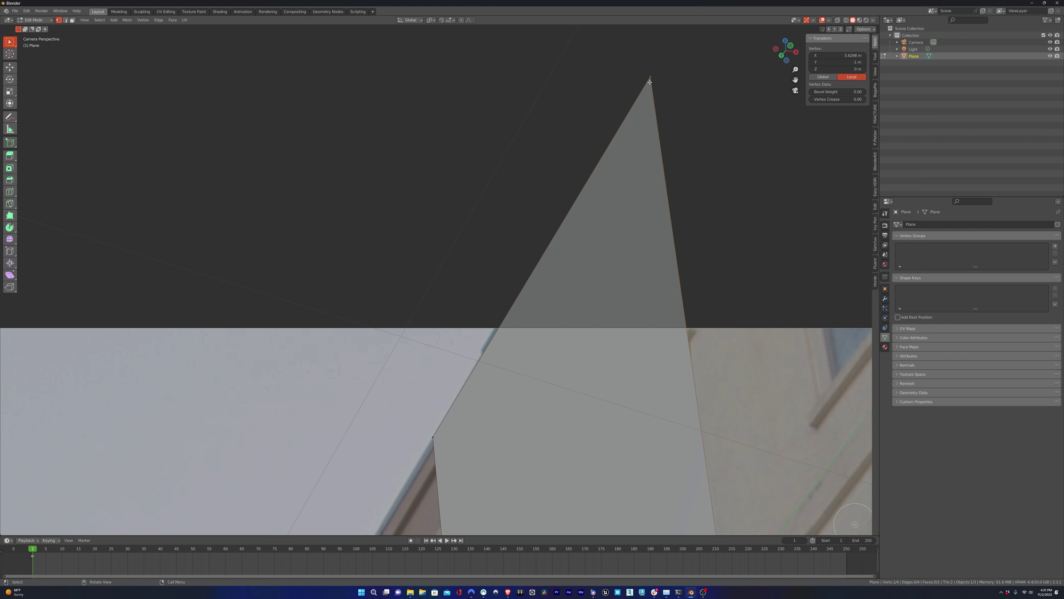
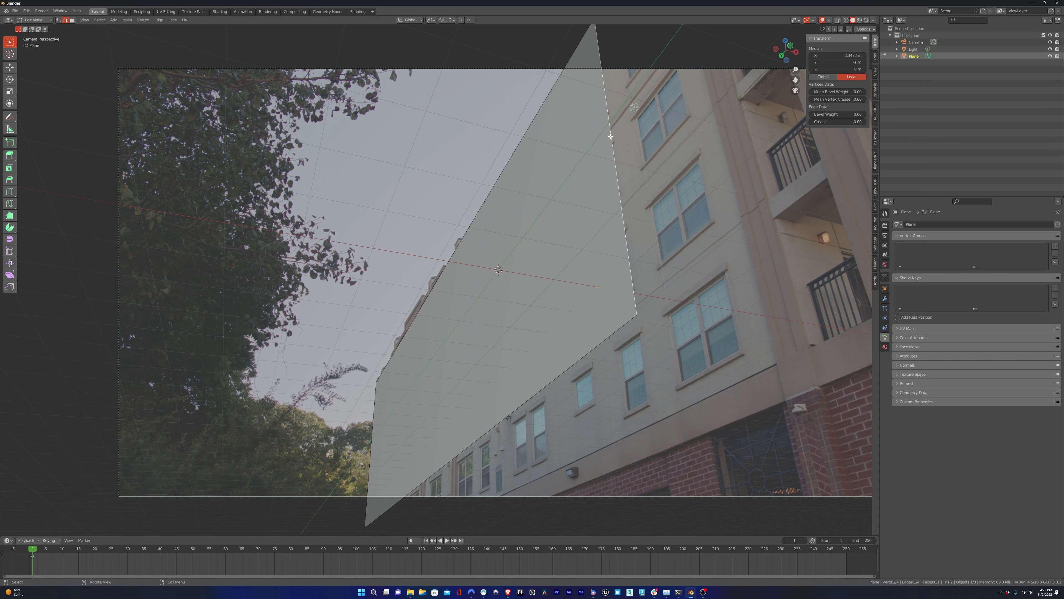
# Extend the plane's near edge along the global Y axis until it passes beyond the right side of the camera frame.
pyautogui.press('y')
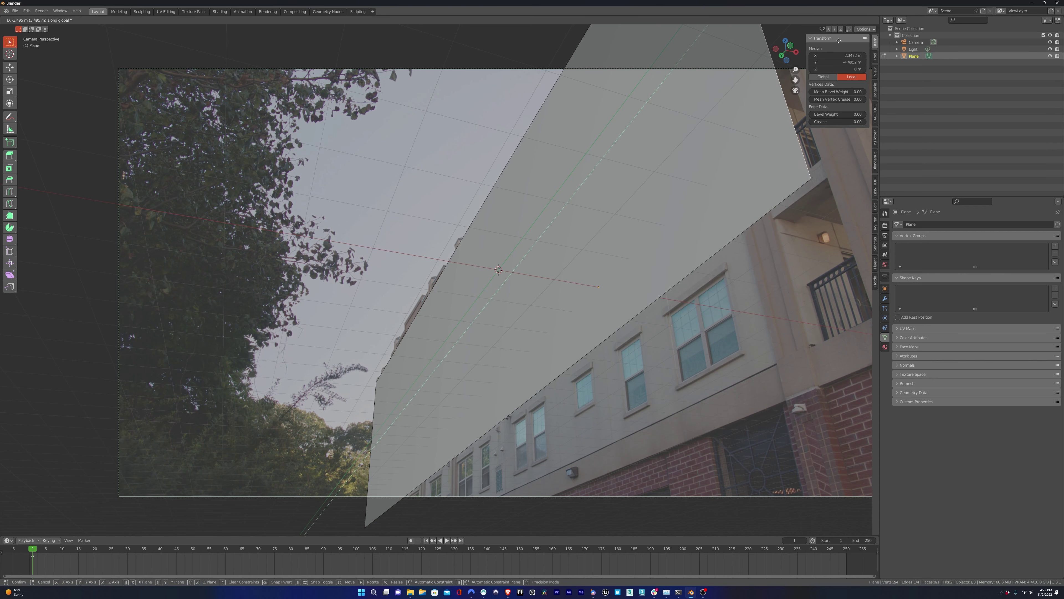
pyautogui.click(834, 40)
pyautogui.scroll(-3, 825, 50)
# Lower the plane's bottom edge along Z to about -4.64 m on its local X axis, below the camera frame, and return to Object Mode.
pyautogui.click(584, 259)
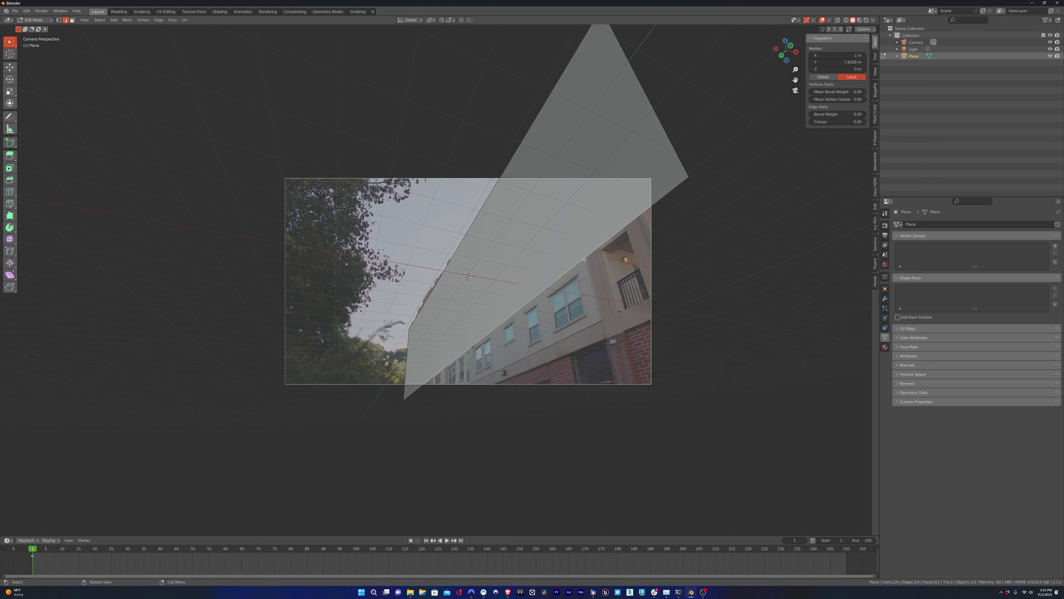
pyautogui.press('g')
pyautogui.press('z')
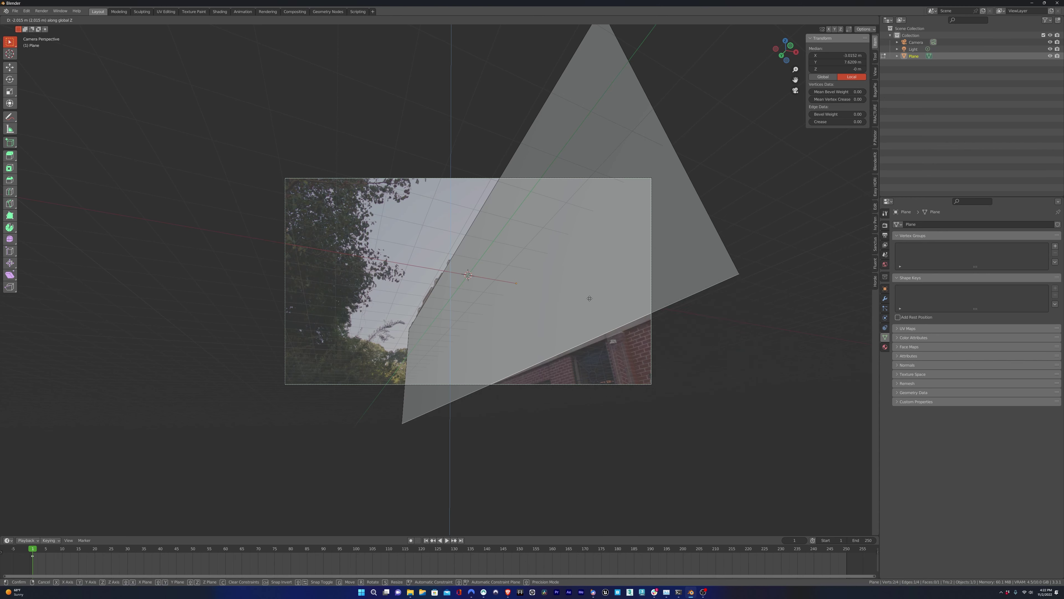
pyautogui.click(590, 316)
pyautogui.scroll(2, 546, 286)
pyautogui.scroll(2, 546, 286)
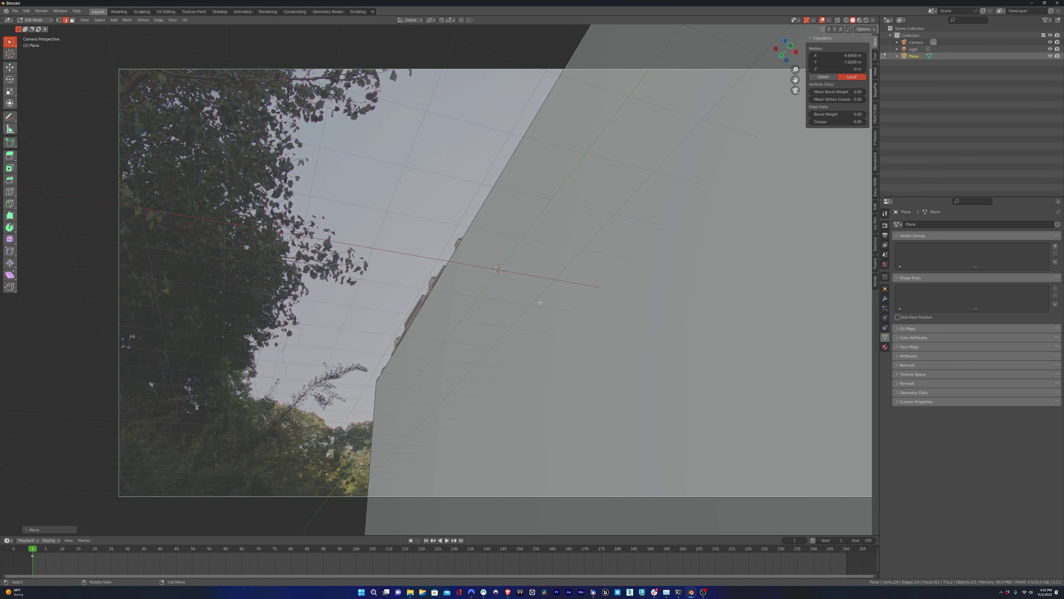
pyautogui.press('Tab')
pyautogui.scroll(-3, 573, 325)
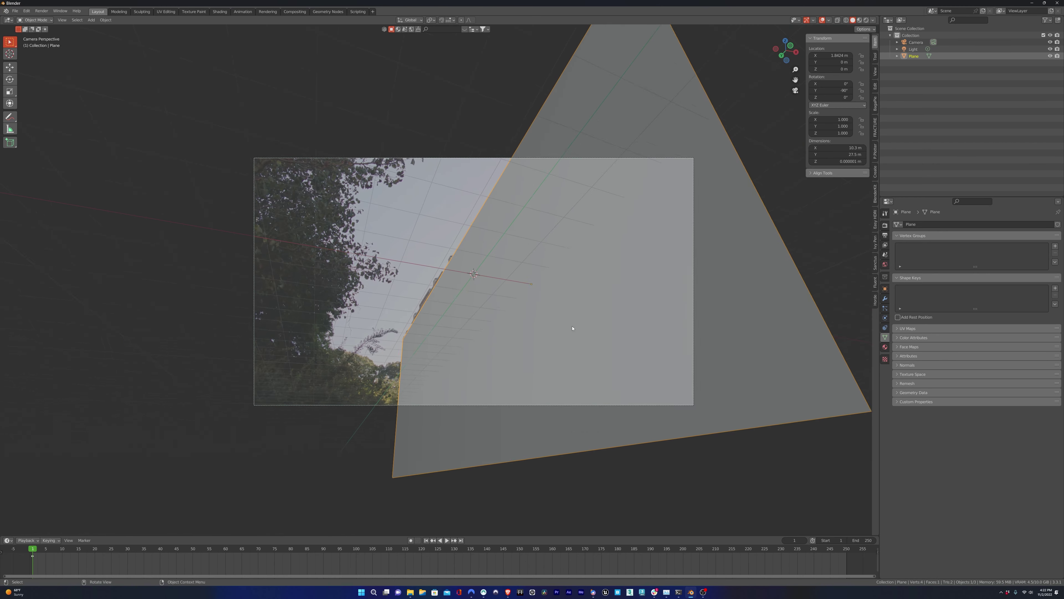
pyautogui.scroll(2, 562, 325)
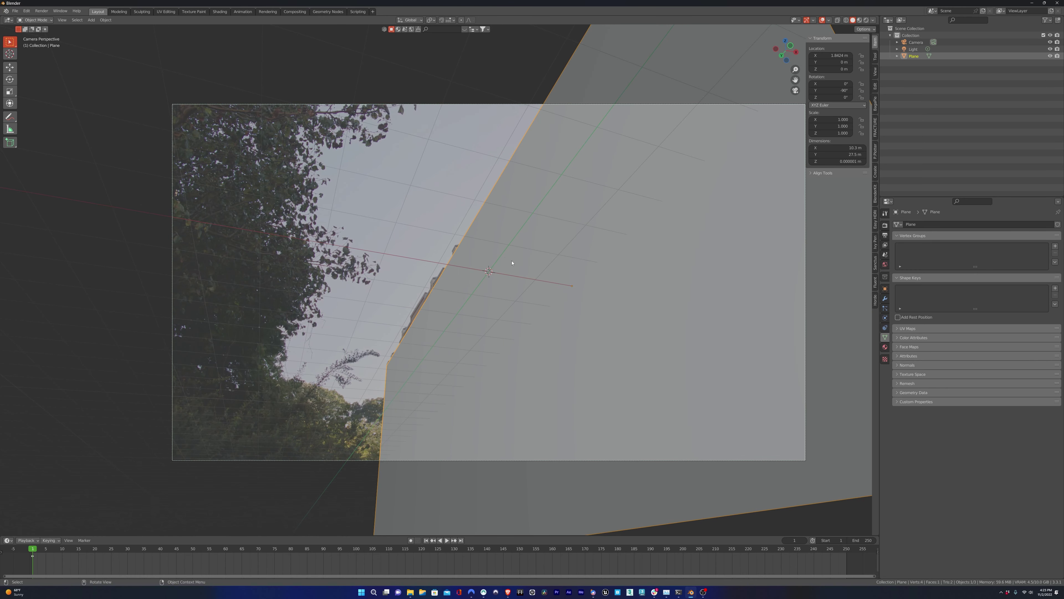
# Switch to the UV Editing workspace and create a new material for the plane in Object Mode.
pyautogui.click(166, 12)
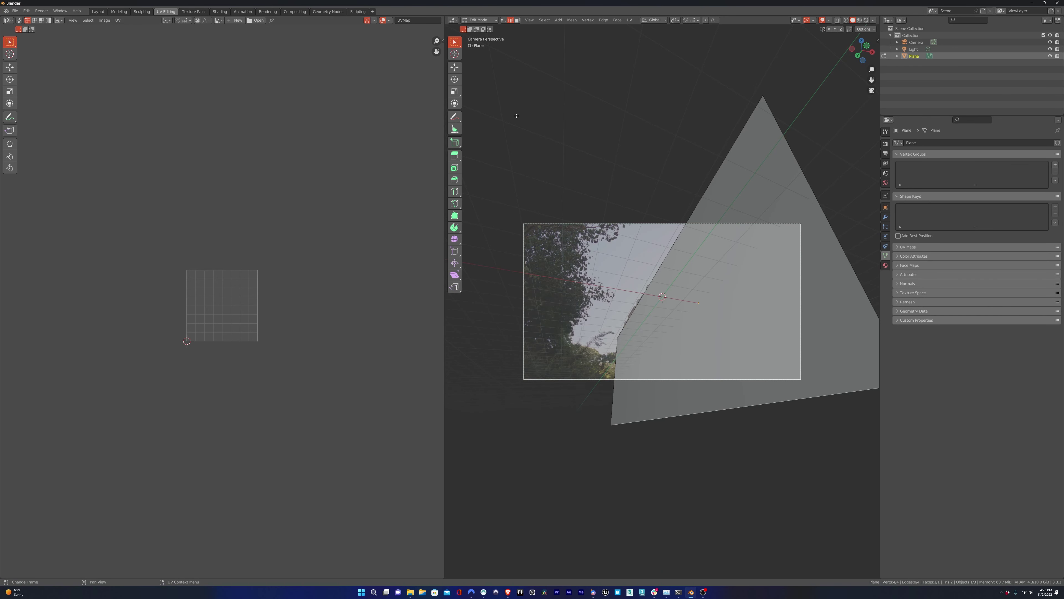
pyautogui.press('Tab')
pyautogui.click(886, 265)
pyautogui.click(972, 172)
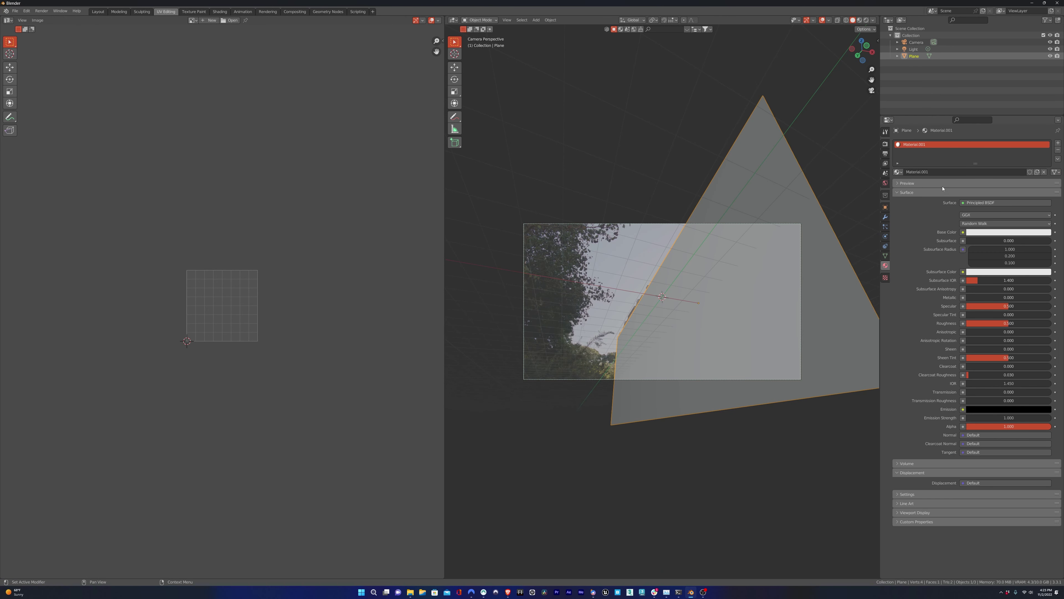
# Assign the building plate JPG as an Image Texture to the material's Base Color and show the viewport in Material Preview shading.
pyautogui.click(964, 232)
pyautogui.click(863, 252)
pyautogui.click(1022, 241)
pyautogui.click(327, 373)
pyautogui.doubleClick(409, 173)
pyautogui.click(860, 21)
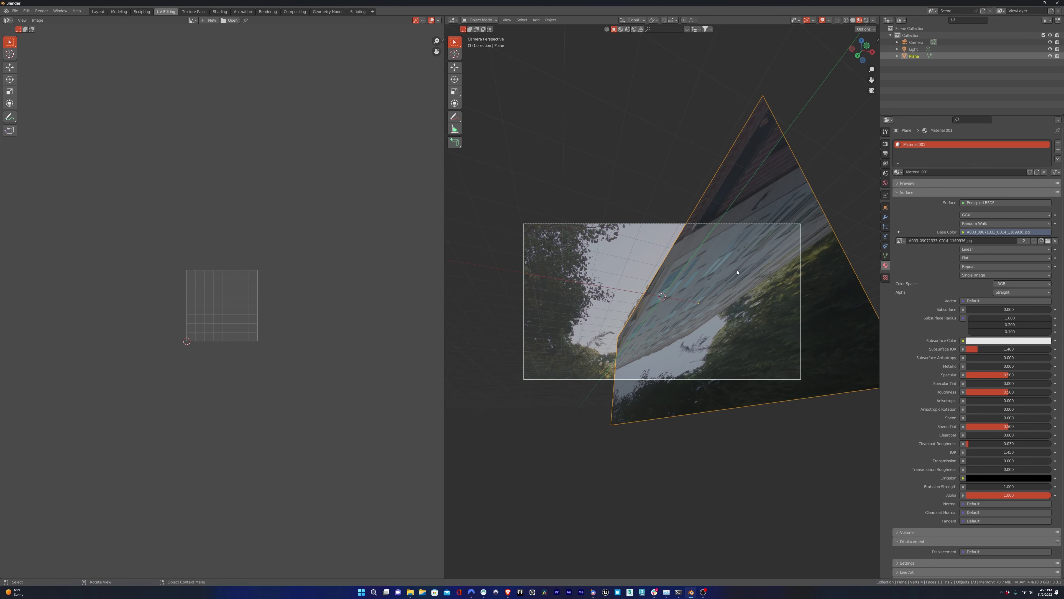
pyautogui.scroll(3, 738, 272)
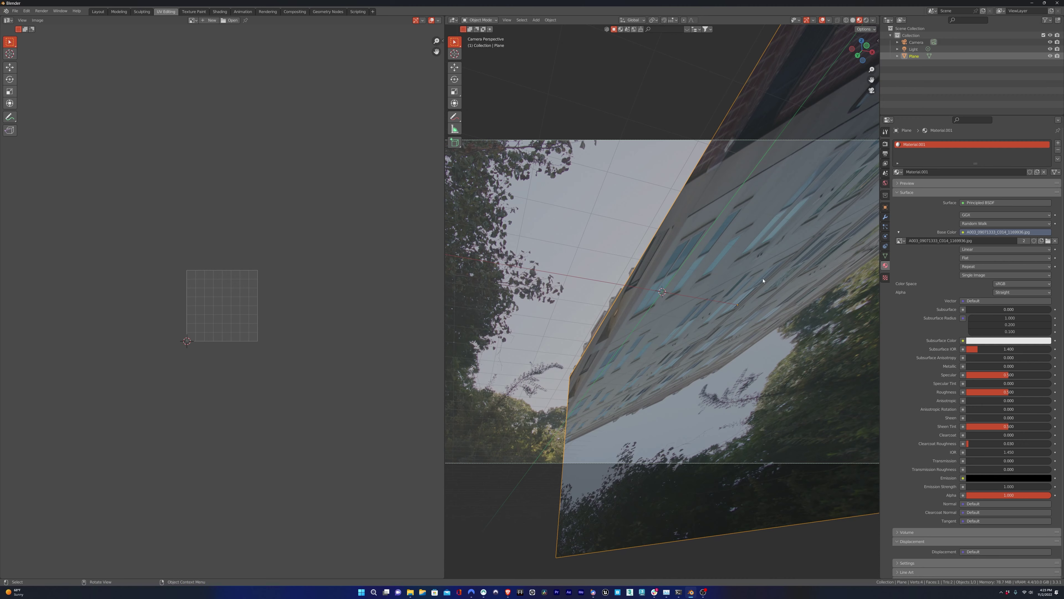
pyautogui.scroll(-2, 745, 293)
pyautogui.press('Tab')
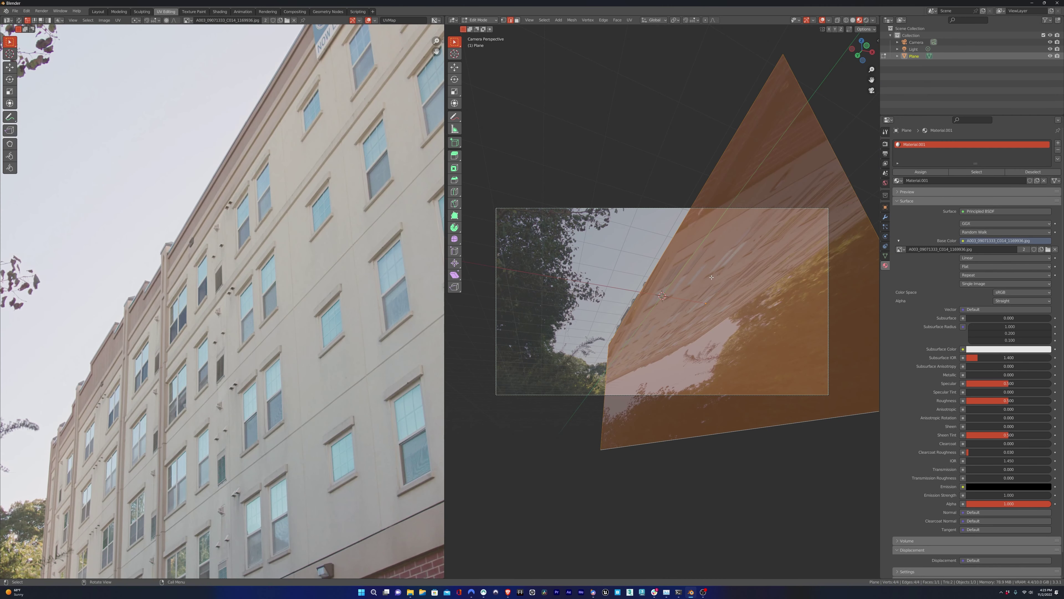
pyautogui.press('3')
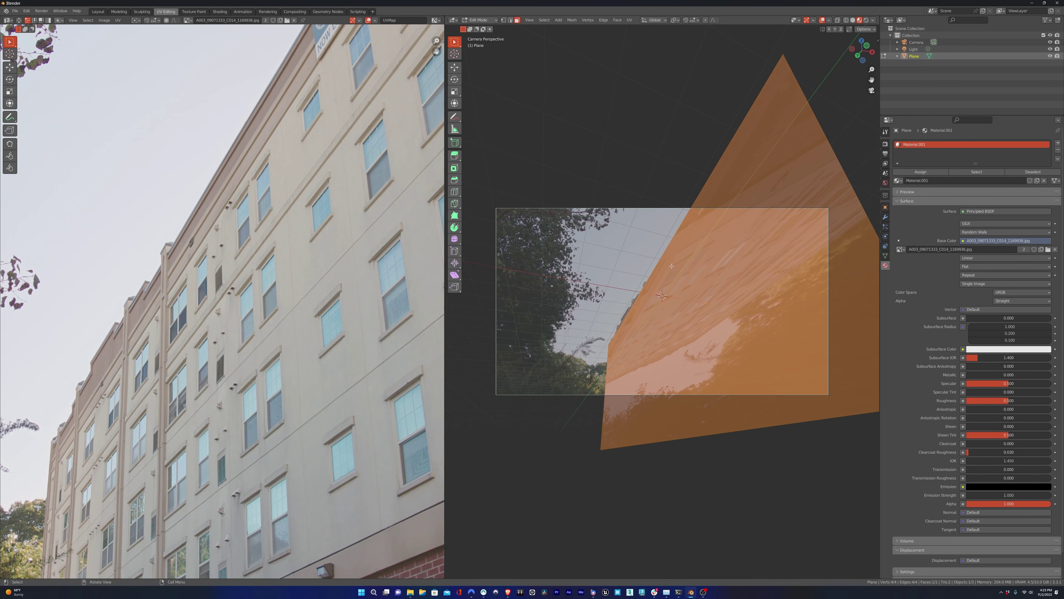
pyautogui.hotkey('ctrl', 'r')
pyautogui.write('3')
pyautogui.press('Escape')
pyautogui.press('Tab')
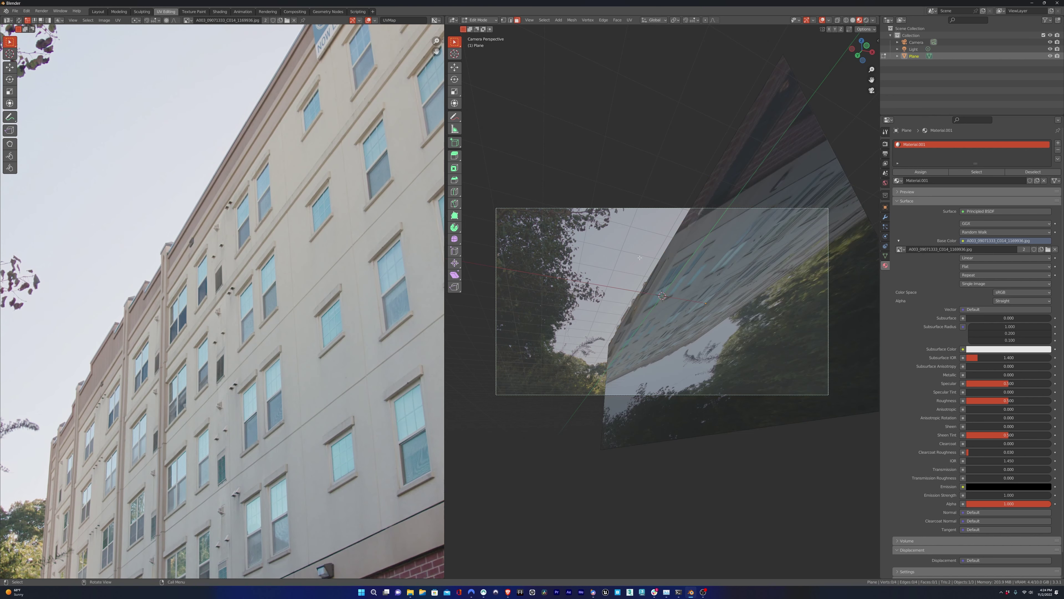
pyautogui.click(640, 263)
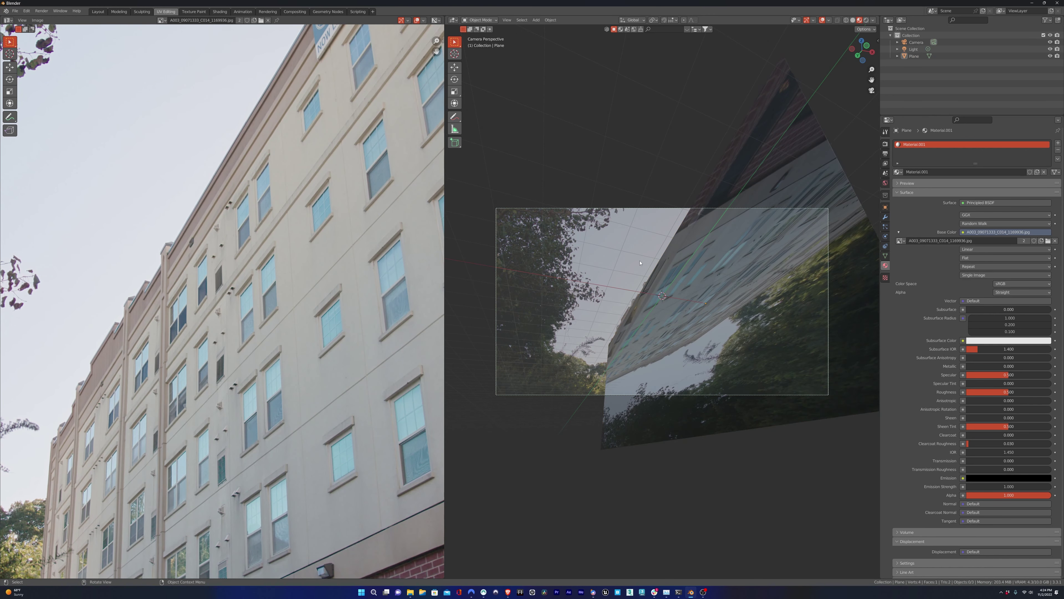
# Add a centred vertical loop cut to the textured plane, working in the left orthographic view.
pyautogui.press('KP_3')
pyautogui.scroll(-4, 667, 323)
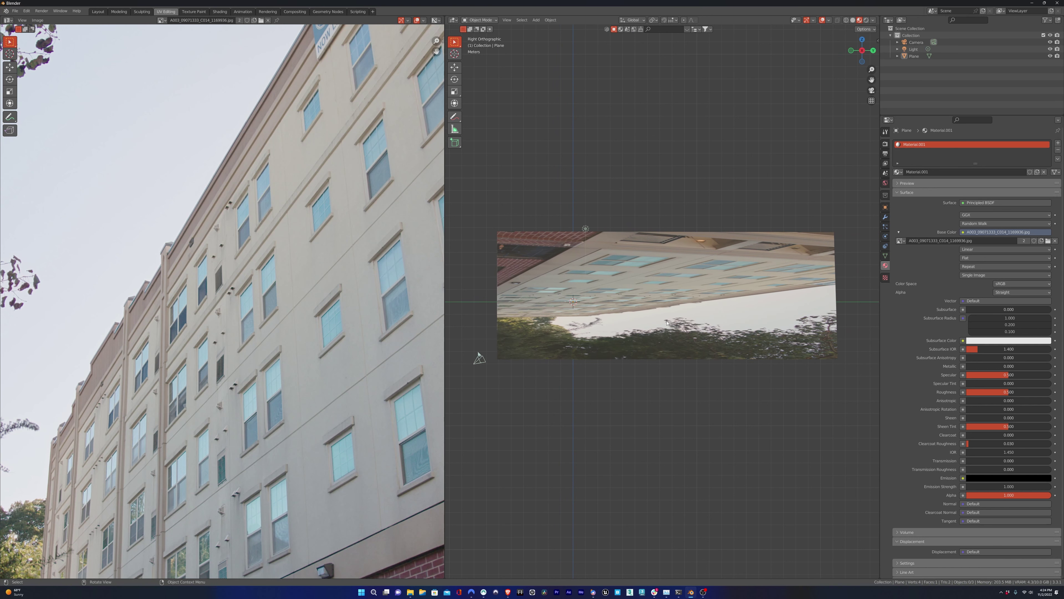
pyautogui.moveTo(667, 323); pyautogui.dragTo(752, 362, button='middle')
pyautogui.press('KP_3')
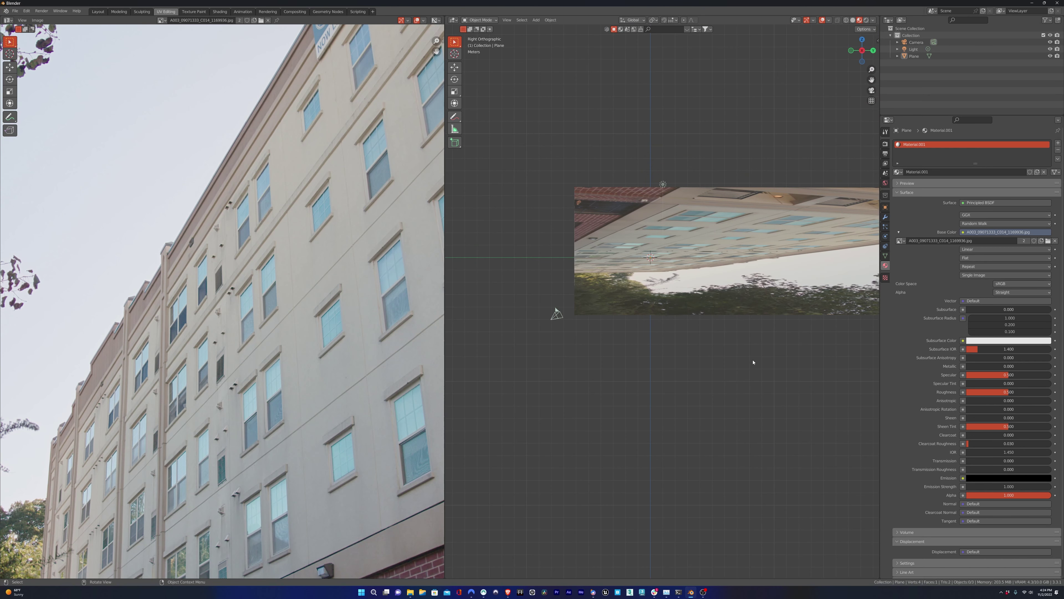
pyautogui.press('ctrl+KP_3')
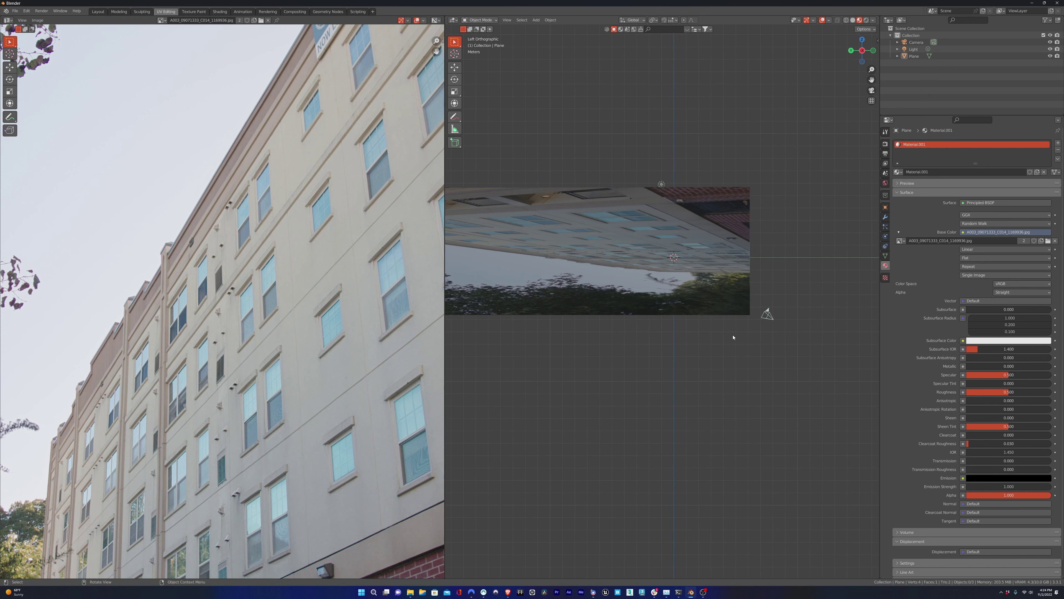
pyautogui.keyDown('shift'); pyautogui.moveTo(757, 352); pyautogui.dragTo(820, 356, button='middle'); pyautogui.keyUp('shift')
pyautogui.click(654, 218)
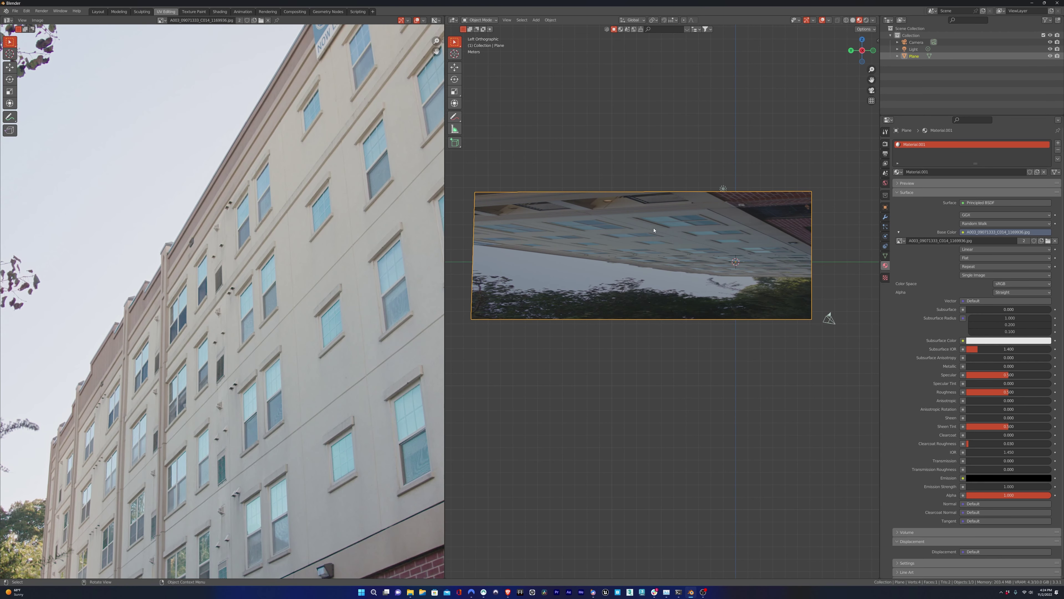
pyautogui.press('Tab')
pyautogui.hotkey('ctrl', 'r')
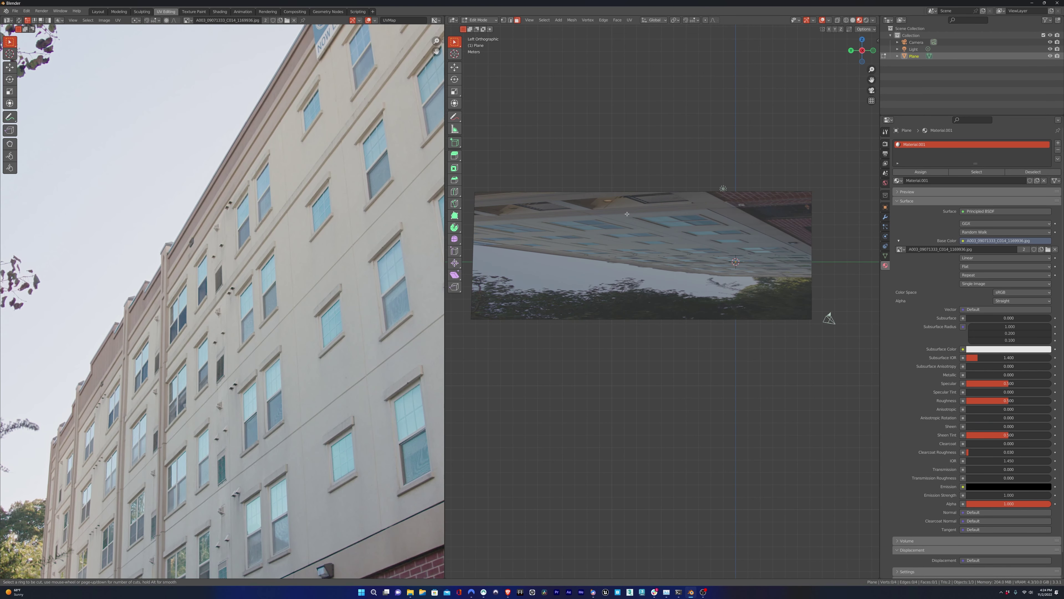
pyautogui.click(644, 194)
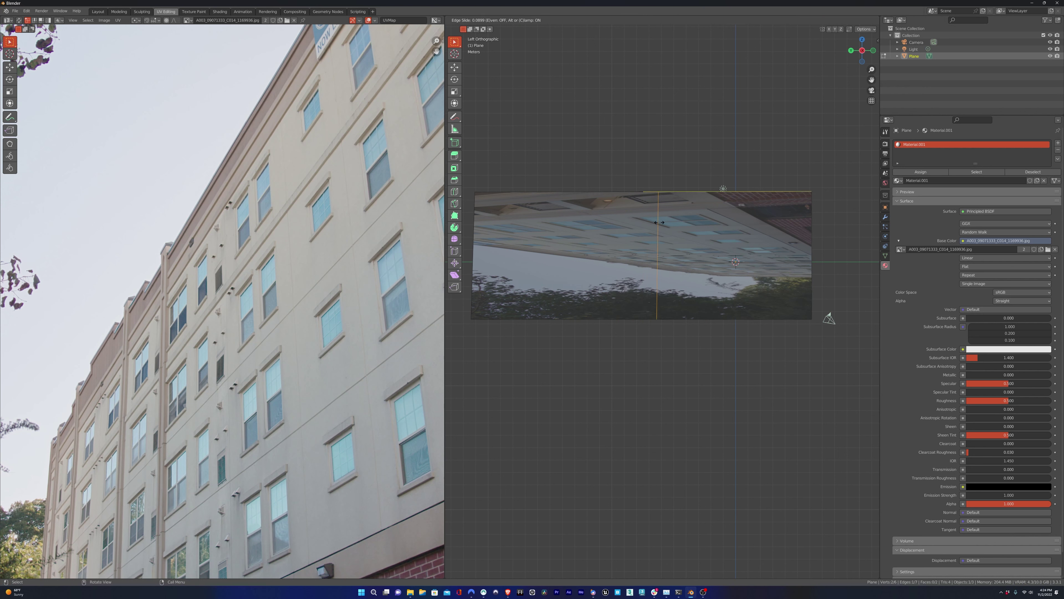
pyautogui.rightClick(720, 236)
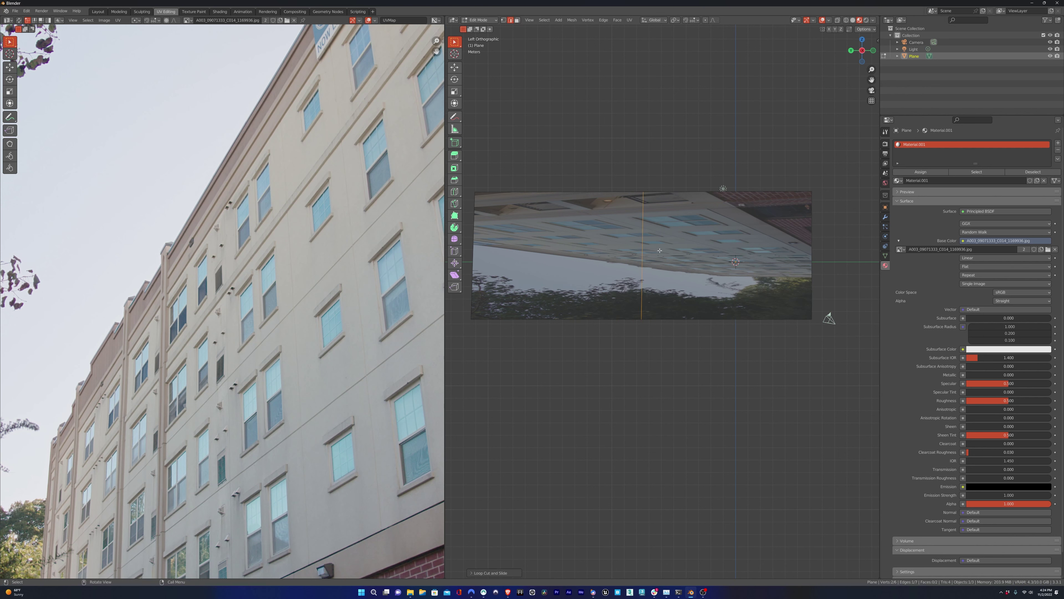
# Divide the plane into four equal columns and two rows with further centred vertical and horizontal loop cuts.
pyautogui.hotkey('ctrl', 'r')
pyautogui.click(804, 256)
pyautogui.rightClick(798, 225)
pyautogui.hotkey('ctrl', 'r')
pyautogui.click(555, 195)
pyautogui.rightClick(532, 202)
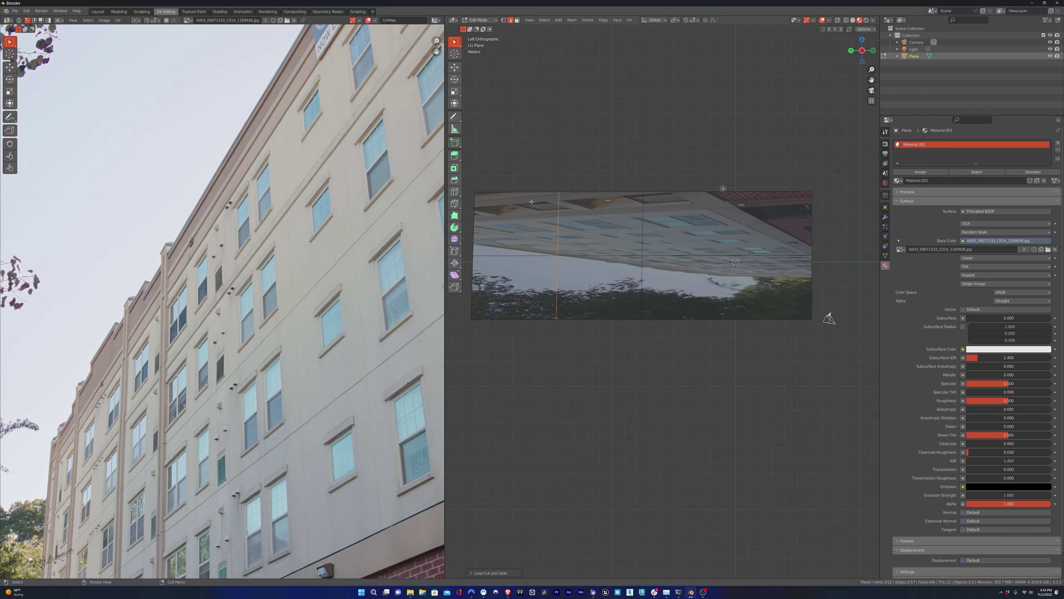
pyautogui.hotkey('ctrl', 'r')
pyautogui.click(726, 197)
pyautogui.rightClick(693, 191)
# Split each of the four columns with a centred vertical loop cut, making eight equal columns.
pyautogui.hotkey('ctrl', 'r')
pyautogui.click(518, 198)
pyautogui.rightClick(563, 201)
pyautogui.hotkey('ctrl', 'r')
pyautogui.click(603, 198)
pyautogui.rightClick(649, 205)
pyautogui.hotkey('ctrl', 'r')
pyautogui.click(687, 198)
pyautogui.rightClick(704, 199)
# Split the plane's rows with centred horizontal loop cuts, making four equal rows.
pyautogui.hotkey('ctrl', 'r')
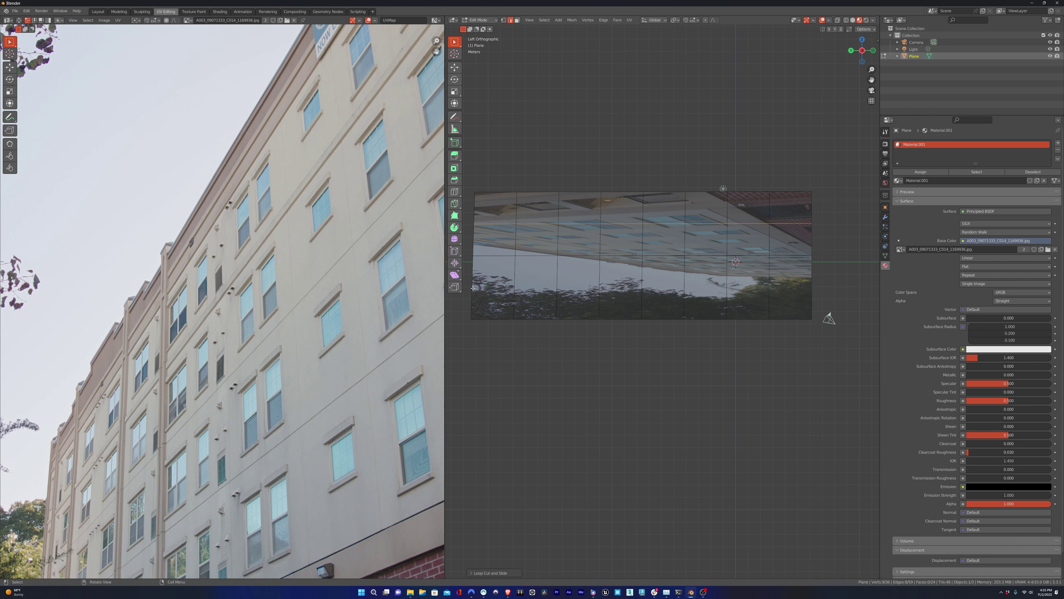
pyautogui.click(480, 288)
pyautogui.rightClick(480, 288)
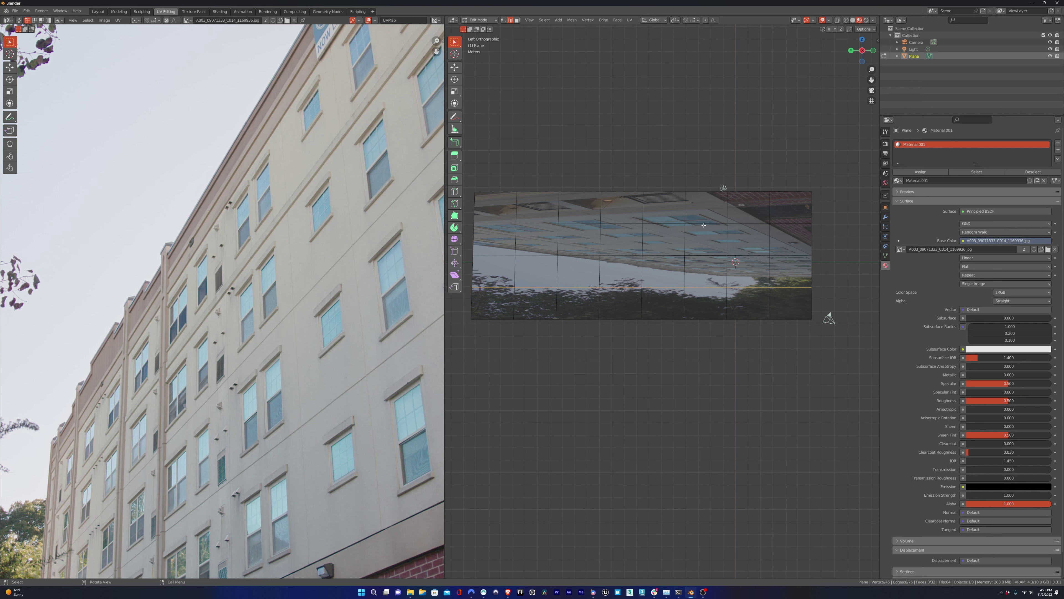
# Subdivide all the plane's faces twice and return to Object Mode.
pyautogui.press('3')
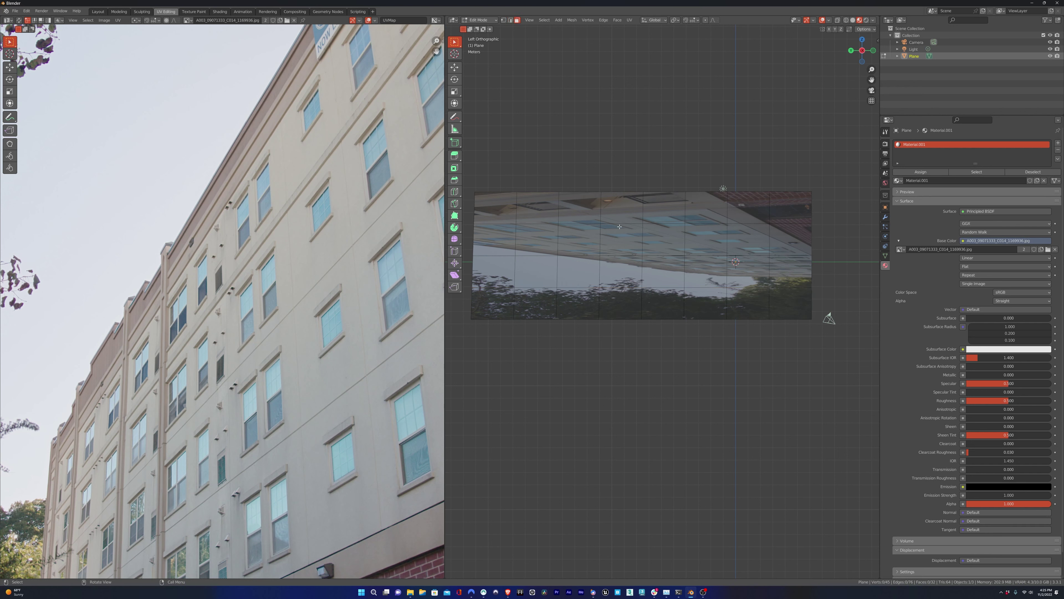
pyautogui.press('a')
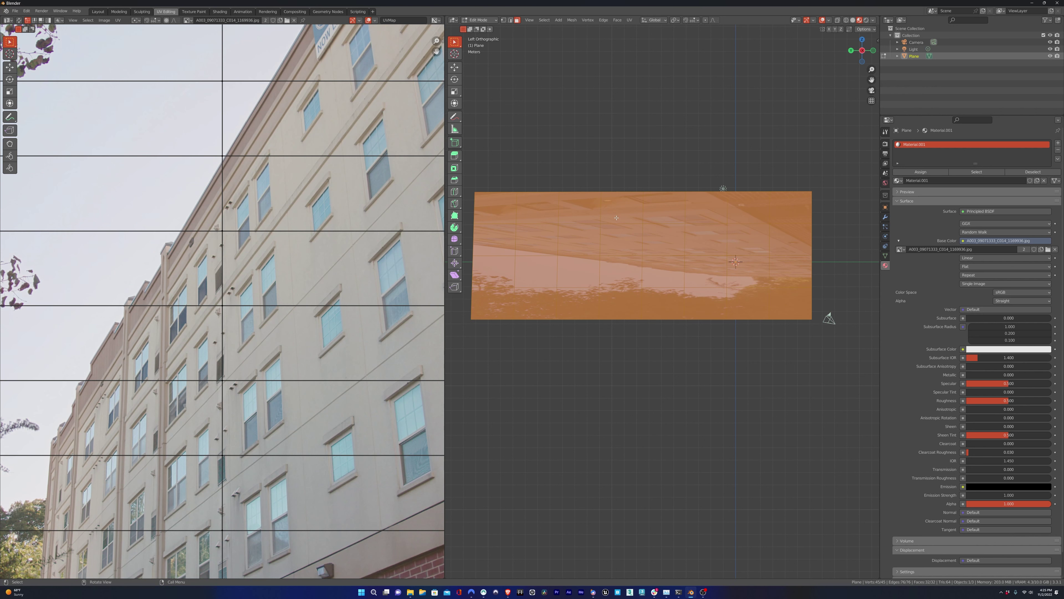
pyautogui.rightClick(615, 216)
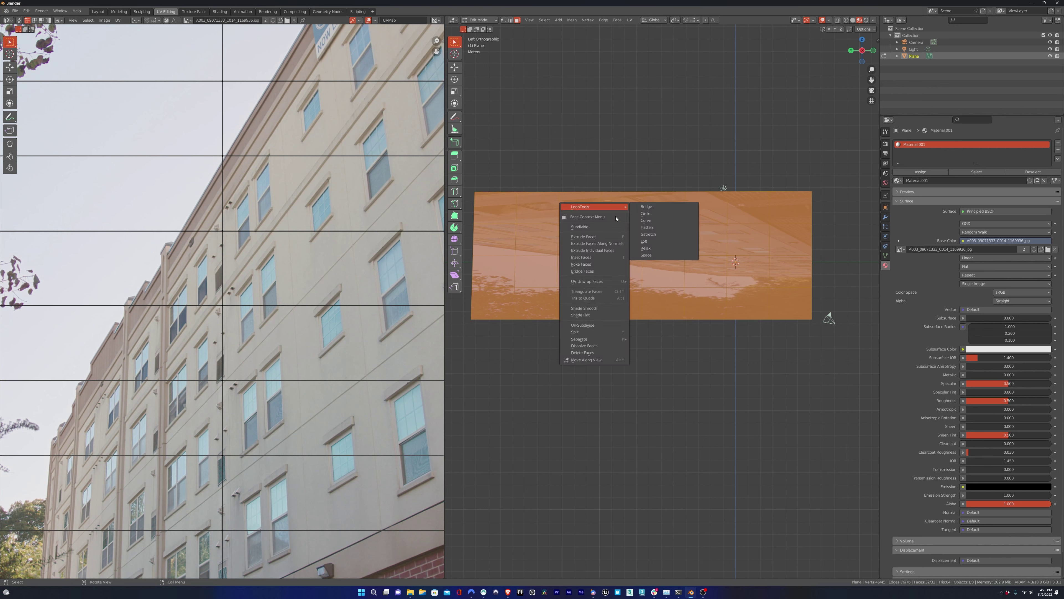
pyautogui.click(606, 226)
pyautogui.rightClick(605, 239)
pyautogui.click(602, 232)
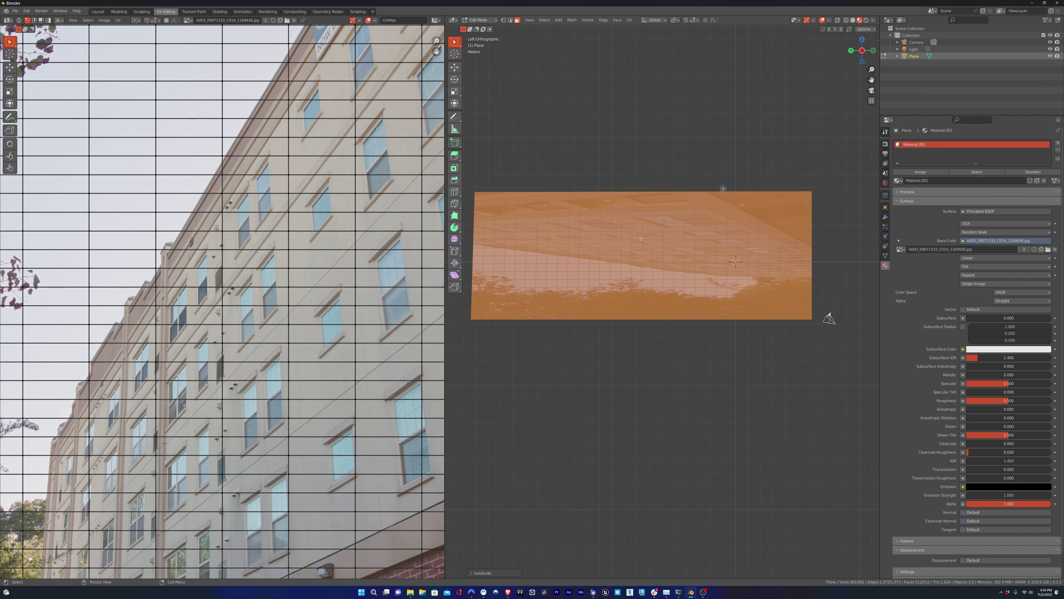
pyautogui.press('Tab')
# UV-map all the plane's faces from the camera view with Project from View, then check the projected facade in Object Mode.
pyautogui.press('KP_0')
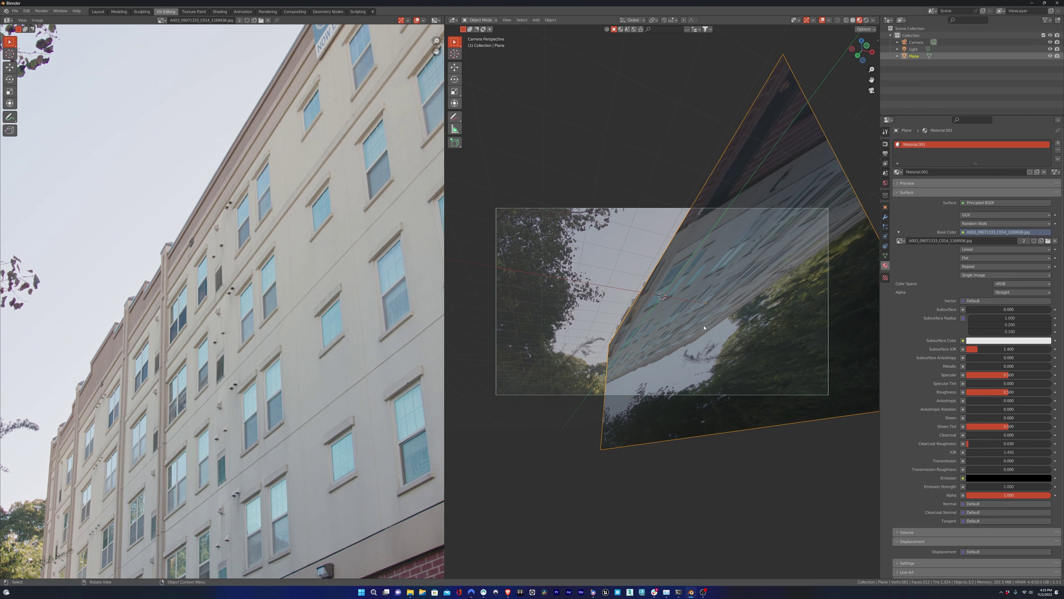
pyautogui.scroll(-1, 704, 328)
pyautogui.scroll(-4, 327, 293)
pyautogui.scroll(1, 728, 189)
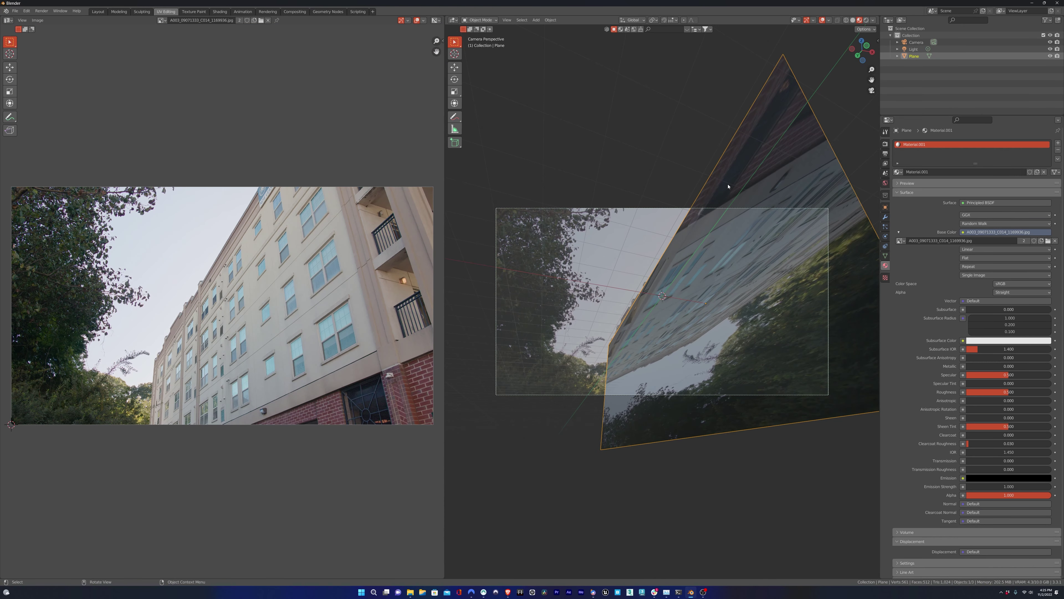
pyautogui.press('Tab')
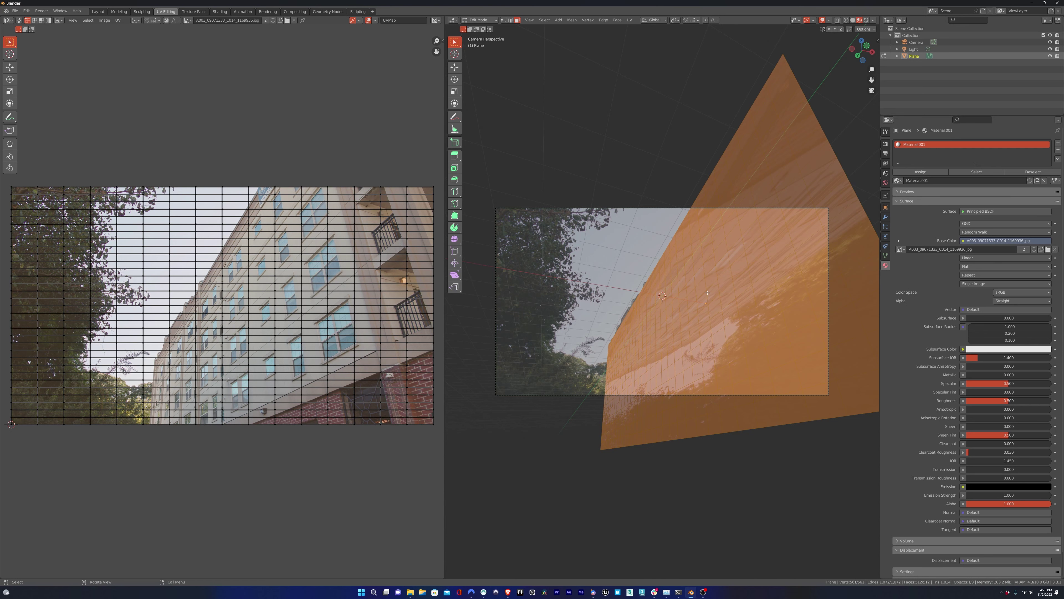
pyautogui.press('u')
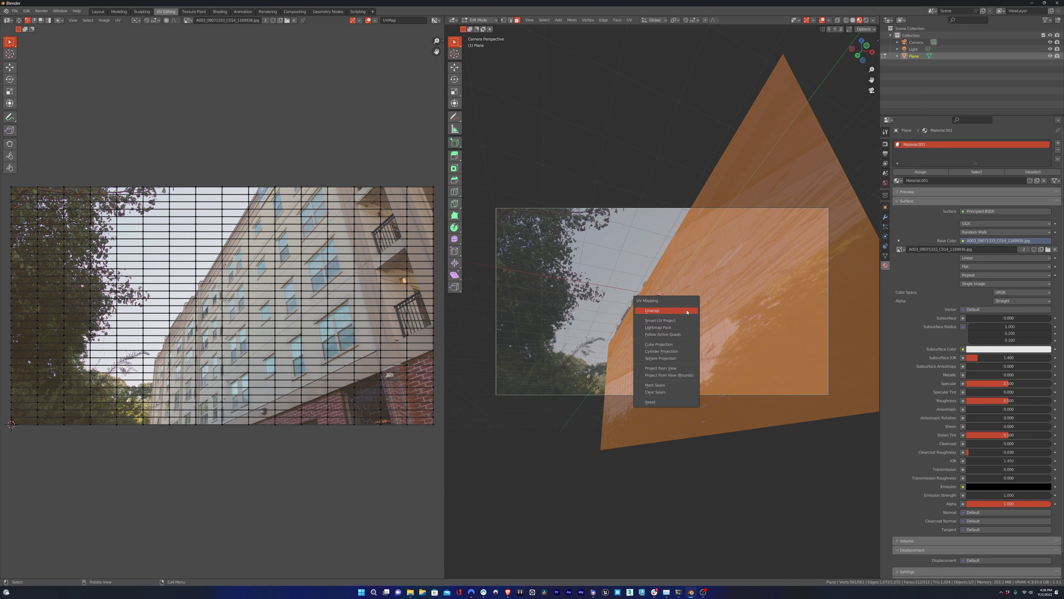
pyautogui.click(668, 369)
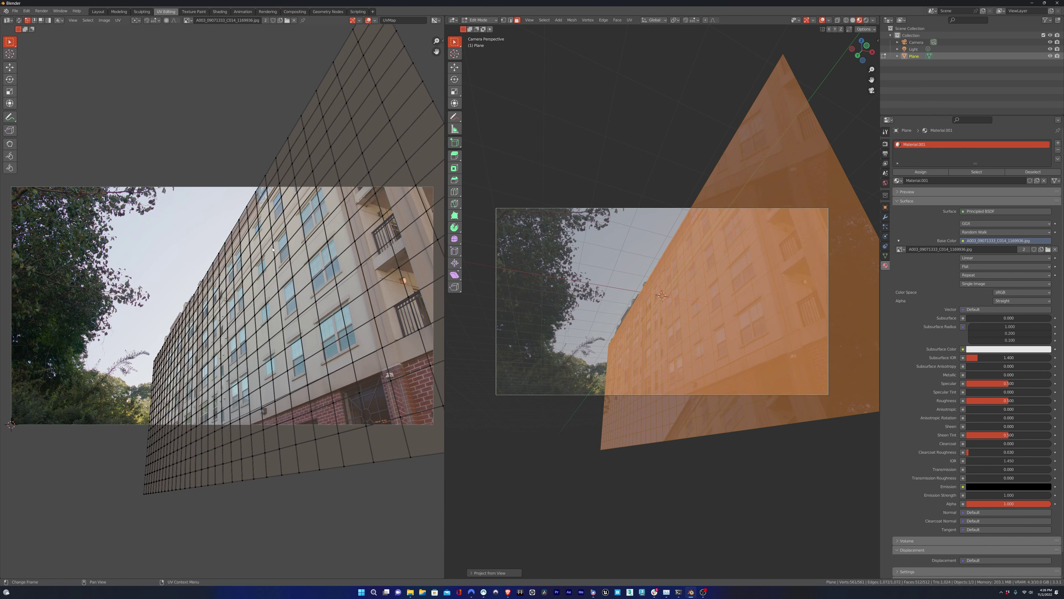
pyautogui.press('Tab')
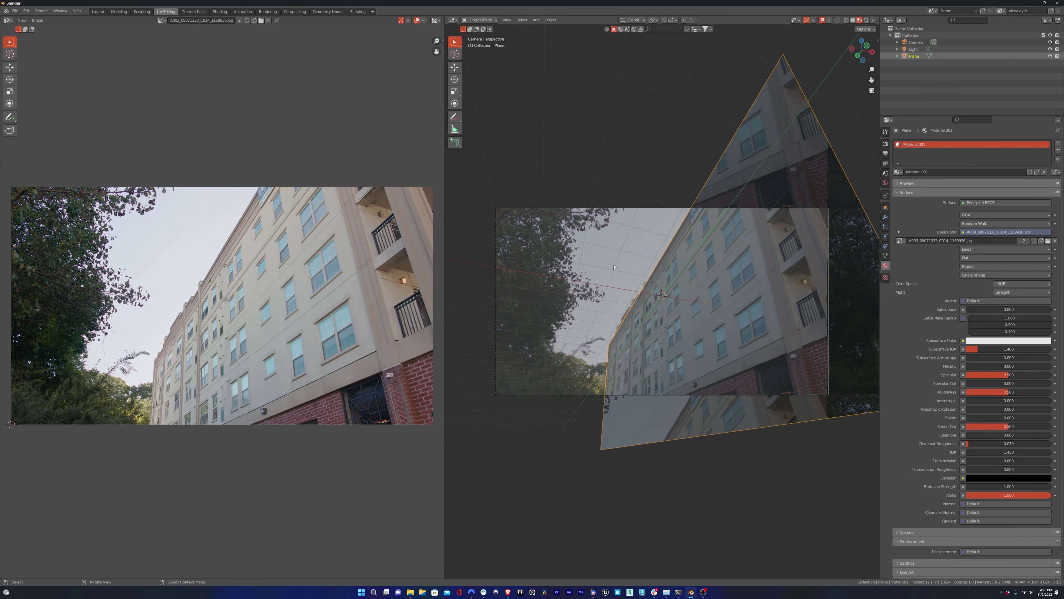
pyautogui.click(623, 276)
pyautogui.scroll(2, 684, 347)
pyautogui.click(685, 325)
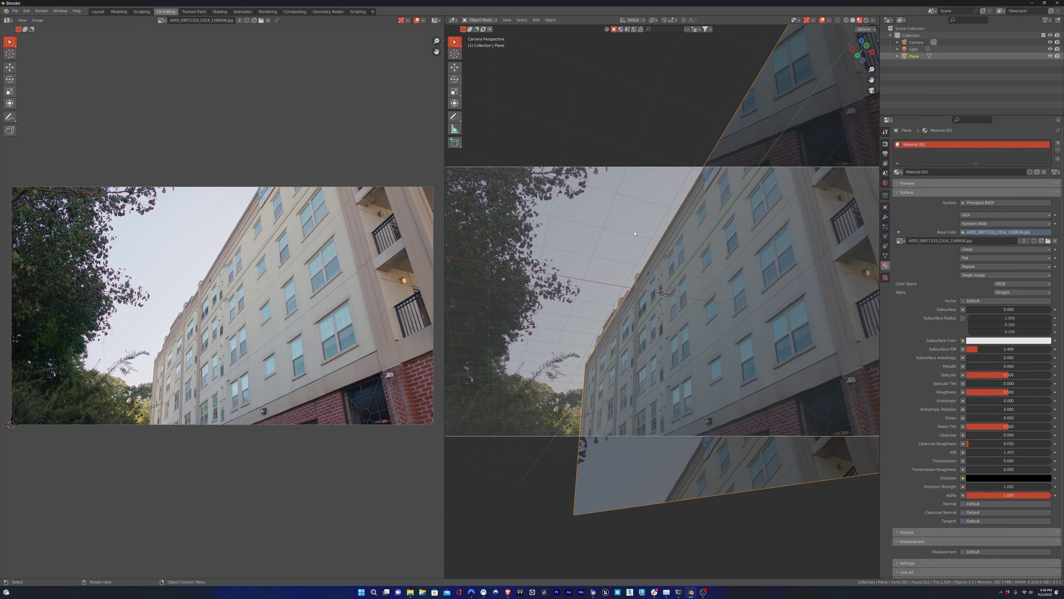
# In the Shading workspace, set the plane's building image texture extension to Clip.
pyautogui.scroll(-2, 806, 207)
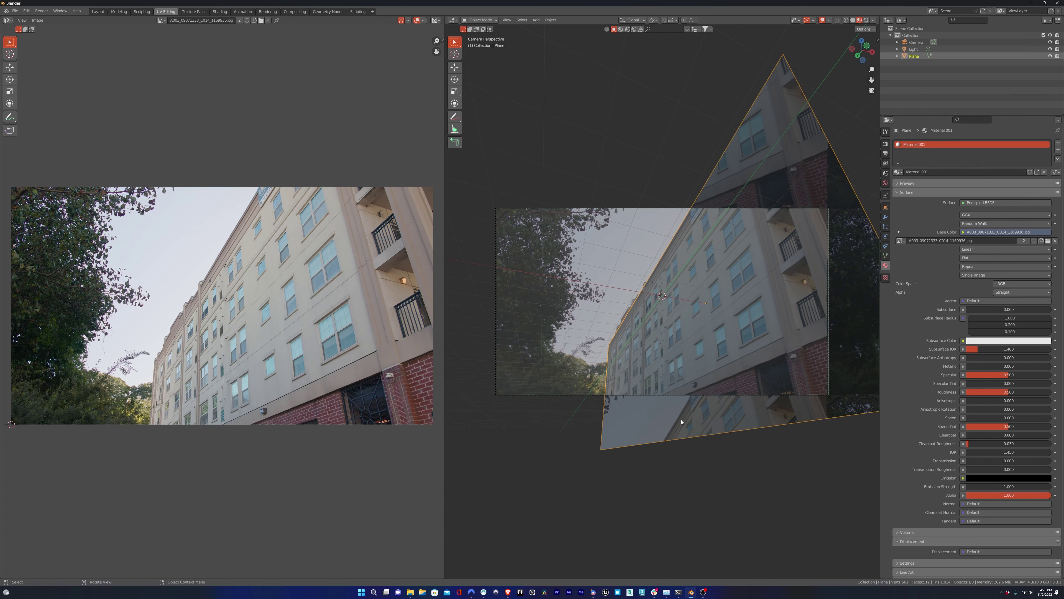
pyautogui.scroll(2, 682, 421)
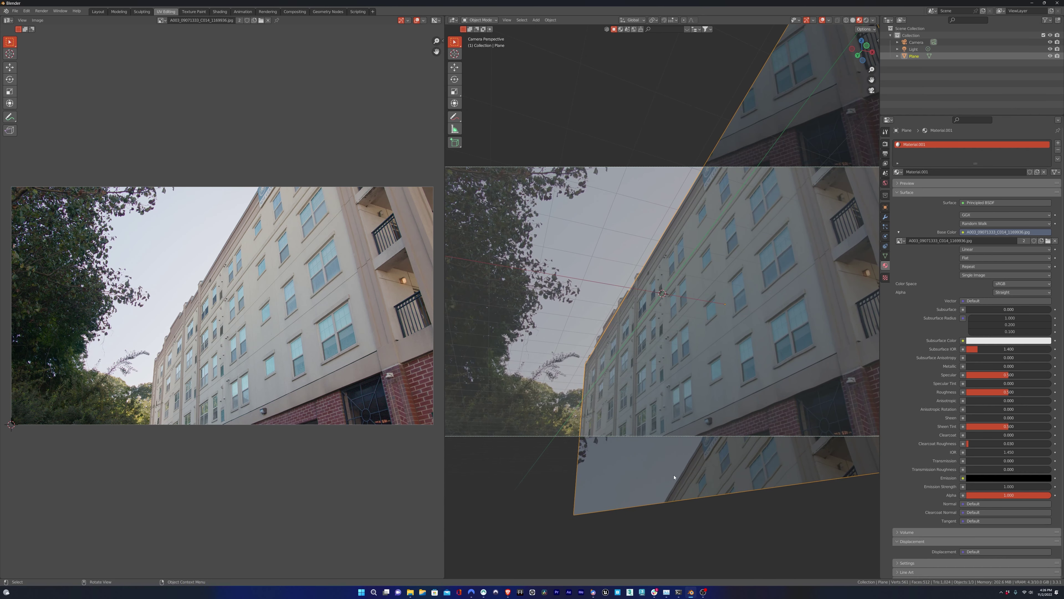
pyautogui.scroll(-1, 646, 435)
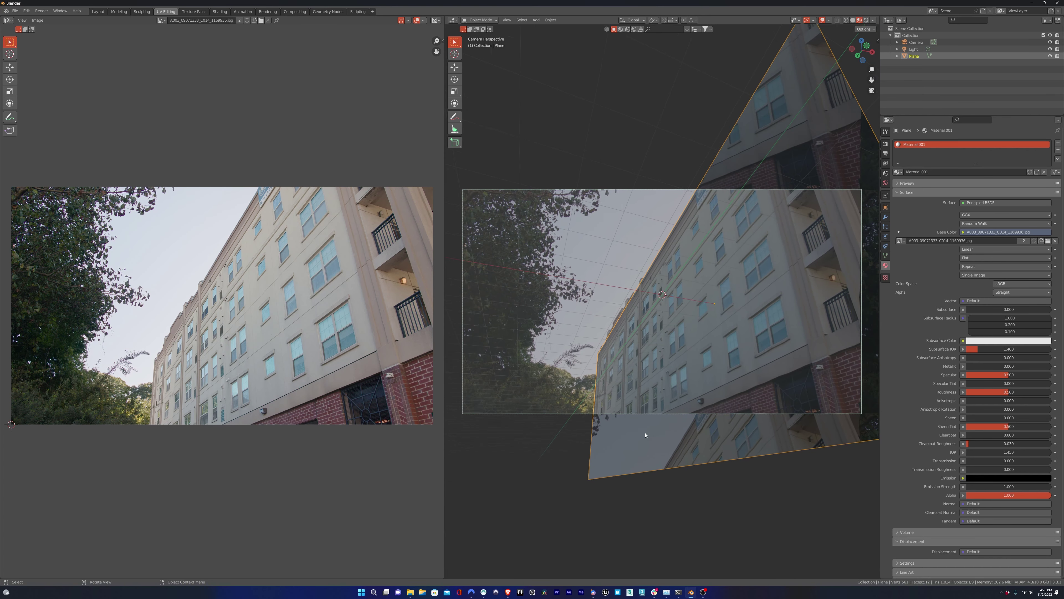
pyautogui.click(525, 190)
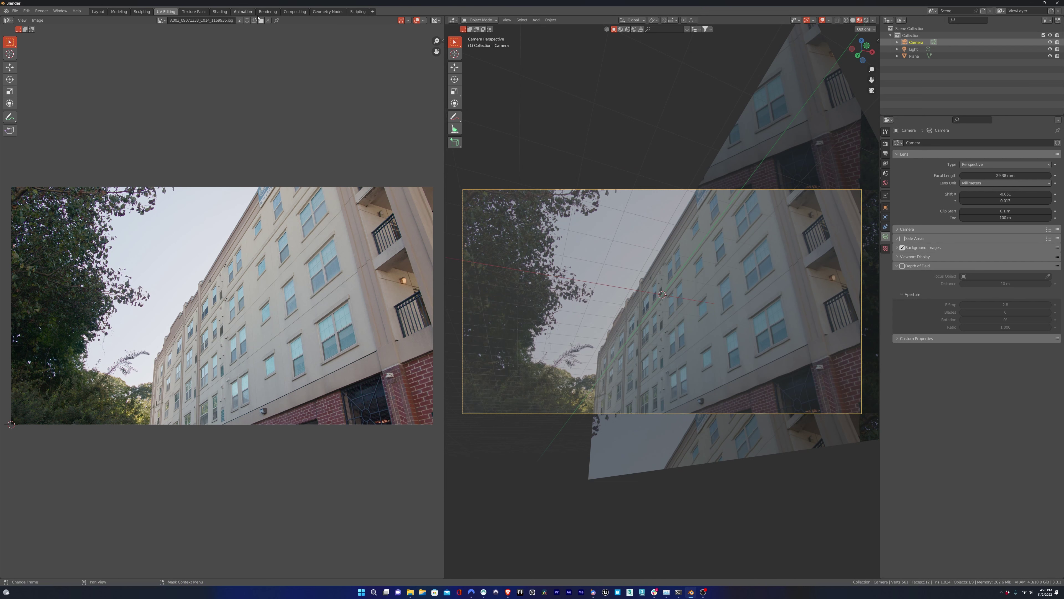
pyautogui.click(219, 12)
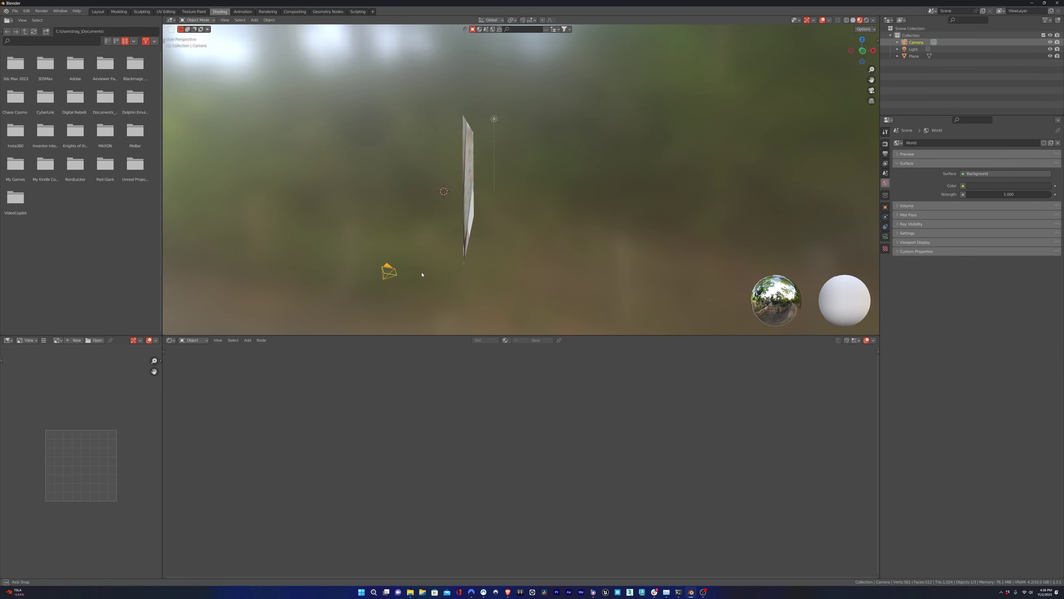
pyautogui.click(360, 425)
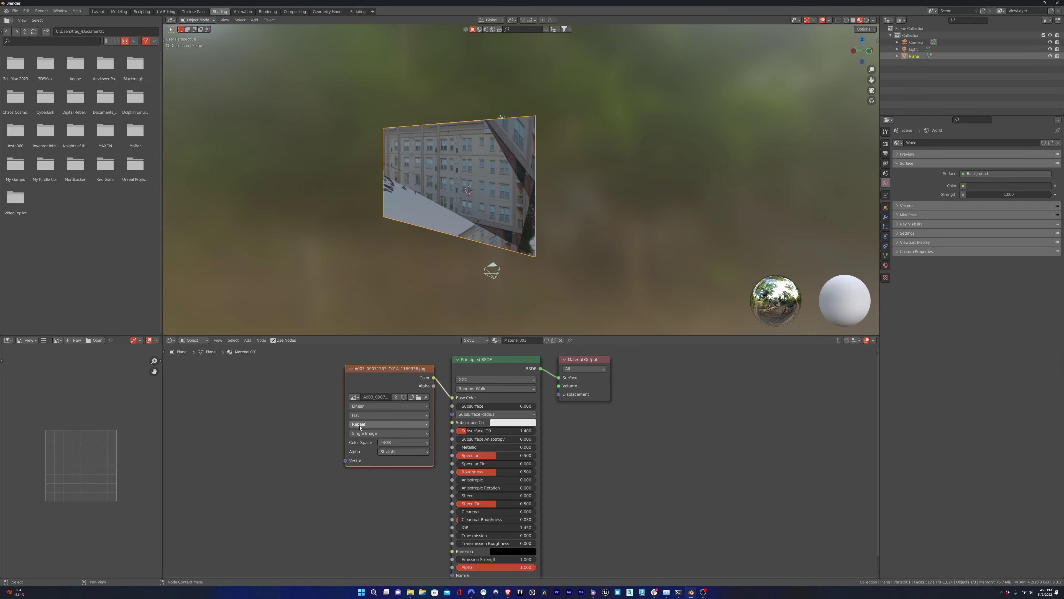
pyautogui.click(363, 450)
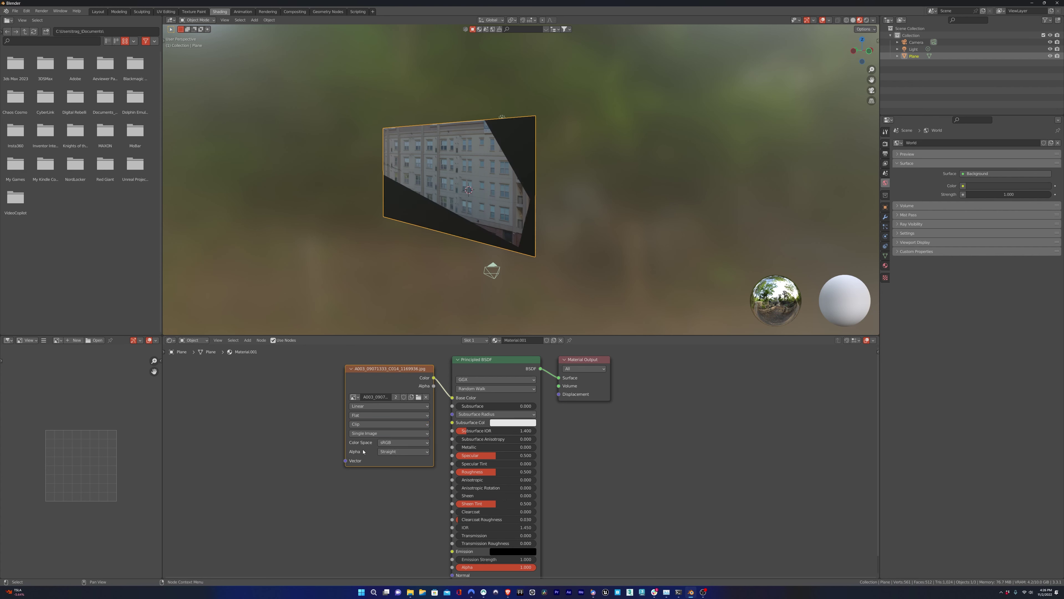
# Look through the camera and set the plane material's Specular to 0 and Roughness to 1.
pyautogui.click(363, 248)
pyautogui.press('KP_0')
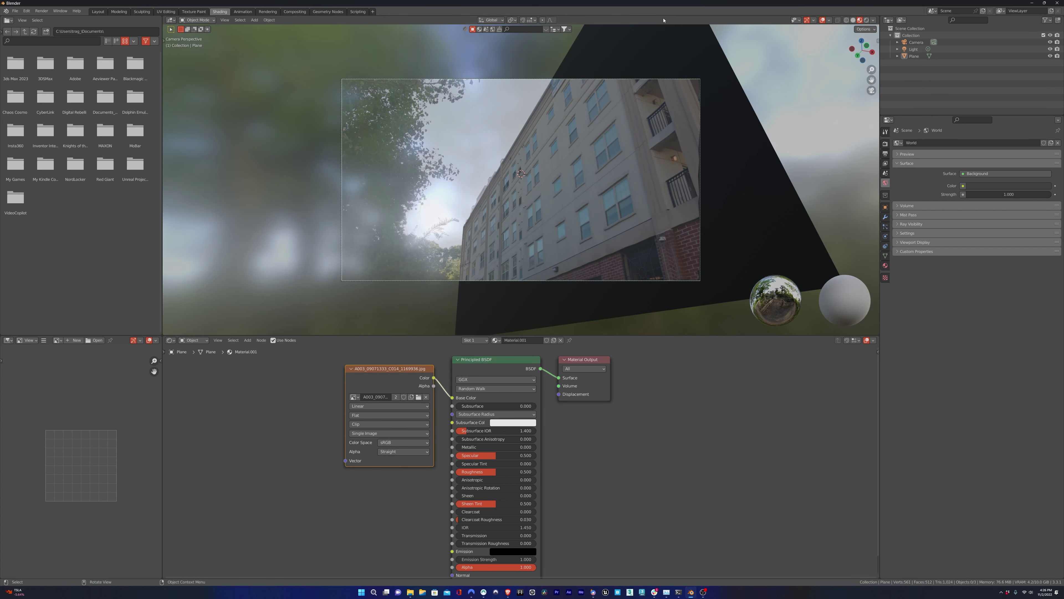
pyautogui.moveTo(503, 455); pyautogui.dragTo(453, 455)
pyautogui.moveTo(494, 472); pyautogui.dragTo(545, 472)
pyautogui.click(587, 457)
pyautogui.scroll(3, 559, 261)
pyautogui.scroll(-1, 559, 261)
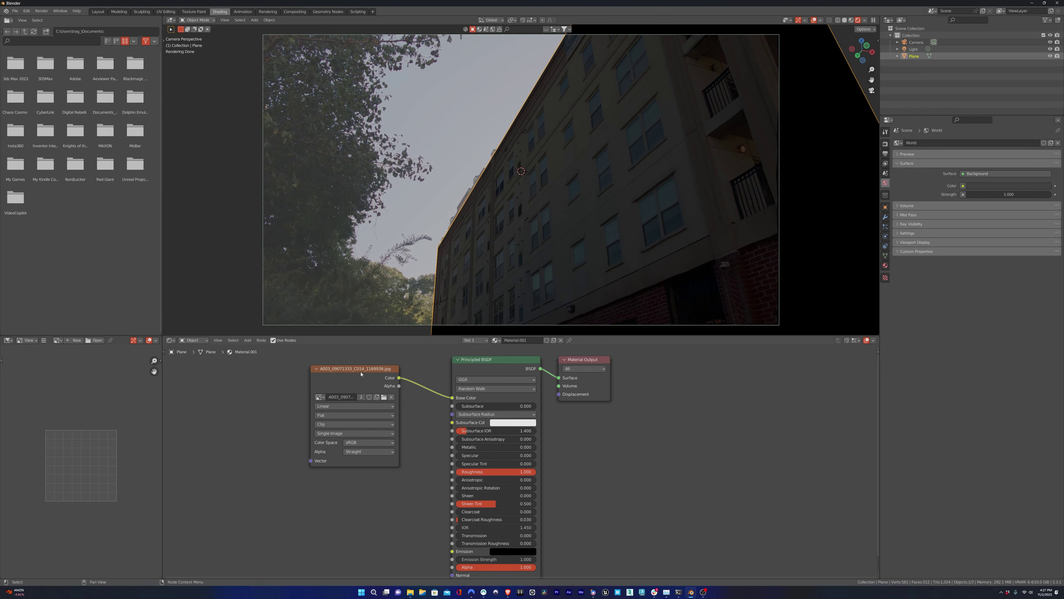
# Try feeding the image texture's colour into Emission, and reconnect it to Base Color.
pyautogui.moveTo(396, 381); pyautogui.dragTo(406, 375)
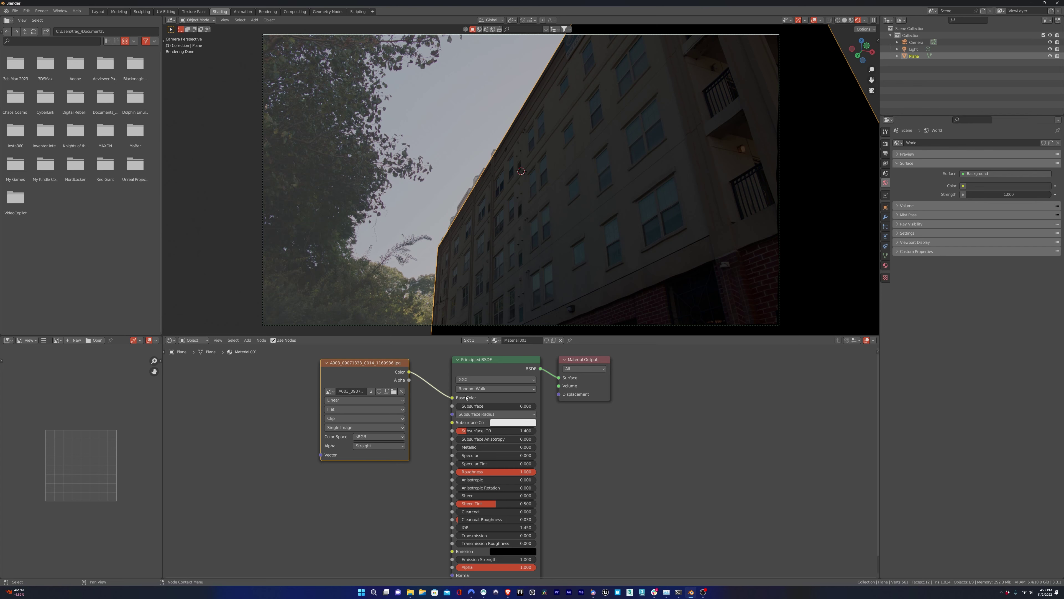
pyautogui.scroll(-2, 602, 211)
pyautogui.scroll(2, 570, 211)
pyautogui.moveTo(409, 373); pyautogui.dragTo(452, 551)
pyautogui.moveTo(532, 245); pyautogui.dragTo(587, 252, button='middle')
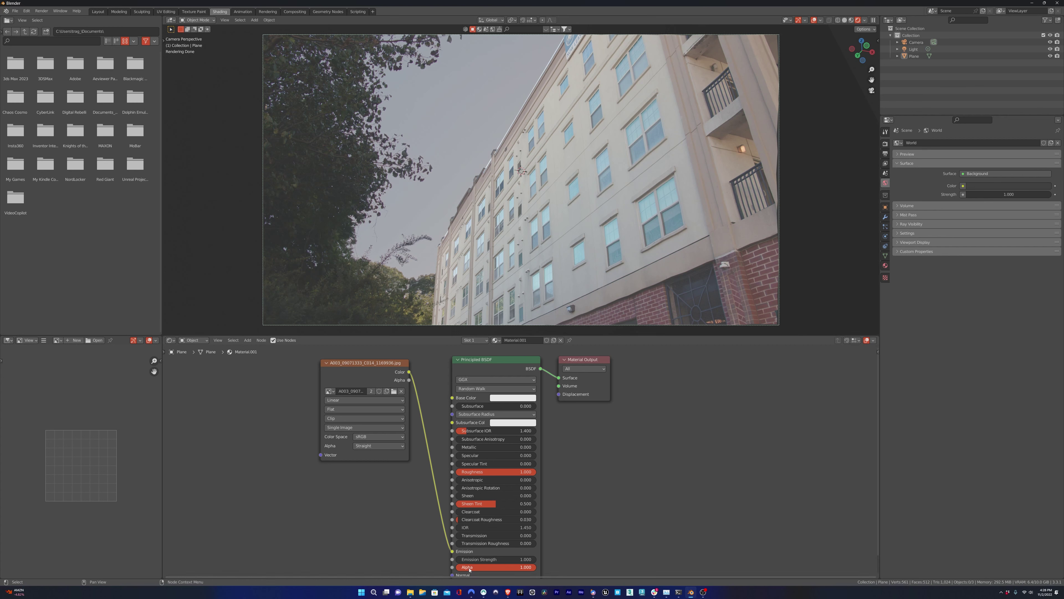
pyautogui.moveTo(452, 553); pyautogui.dragTo(452, 397)
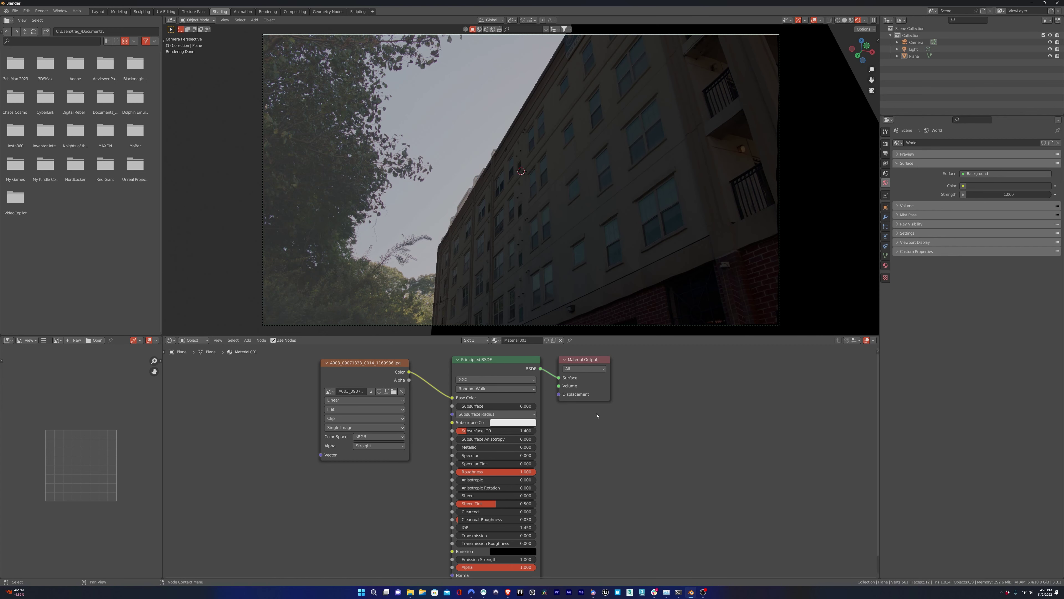
# Select the light and move it in front of the building facade in the camera view.
pyautogui.click(564, 231)
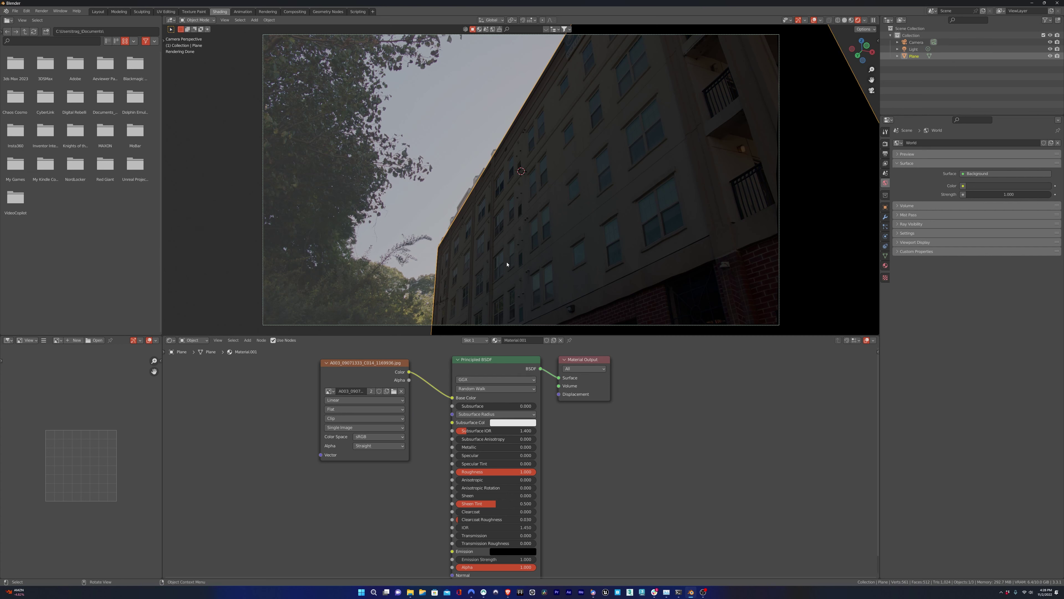
pyautogui.click(913, 49)
pyautogui.press('g')
pyautogui.click(368, 235)
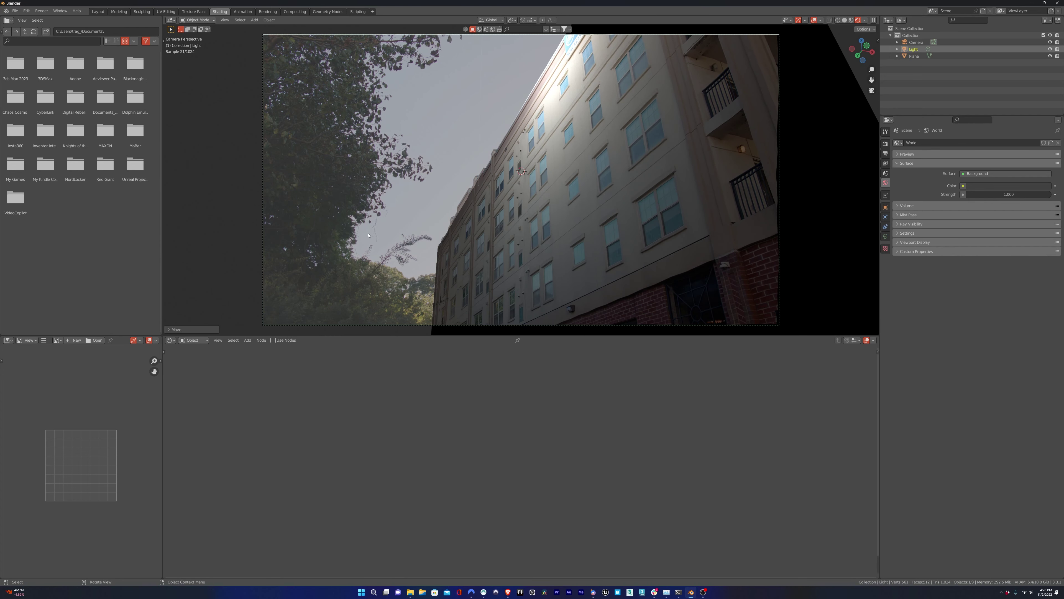
pyautogui.press('g')
pyautogui.press('x')
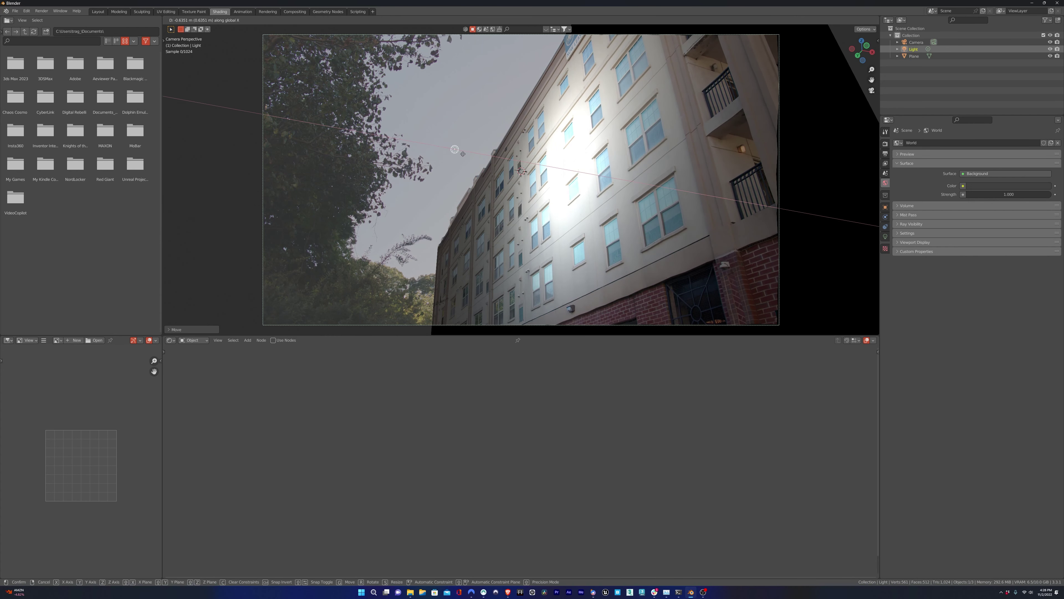
pyautogui.rightClick(371, 138)
# Raise the light along Z above the building plane and return to the camera view.
pyautogui.scroll(-2, 371, 138)
pyautogui.moveTo(436, 173); pyautogui.dragTo(416, 191, button='middle')
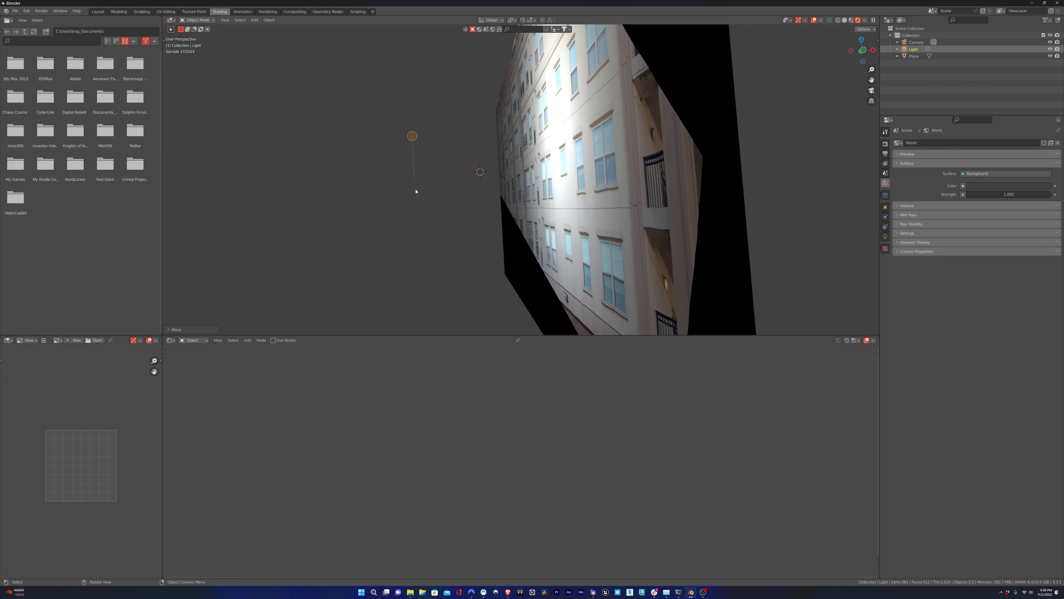
pyautogui.scroll(-8, 449, 190)
pyautogui.press('g')
pyautogui.press('z')
pyautogui.click(467, 95)
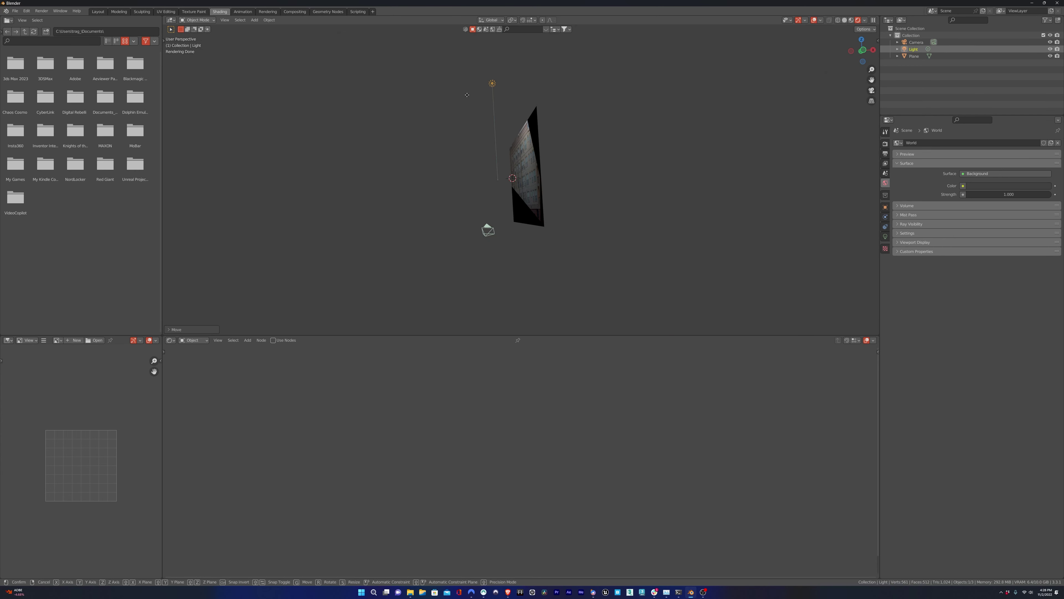
pyautogui.press('KP_0')
pyautogui.scroll(3, 541, 197)
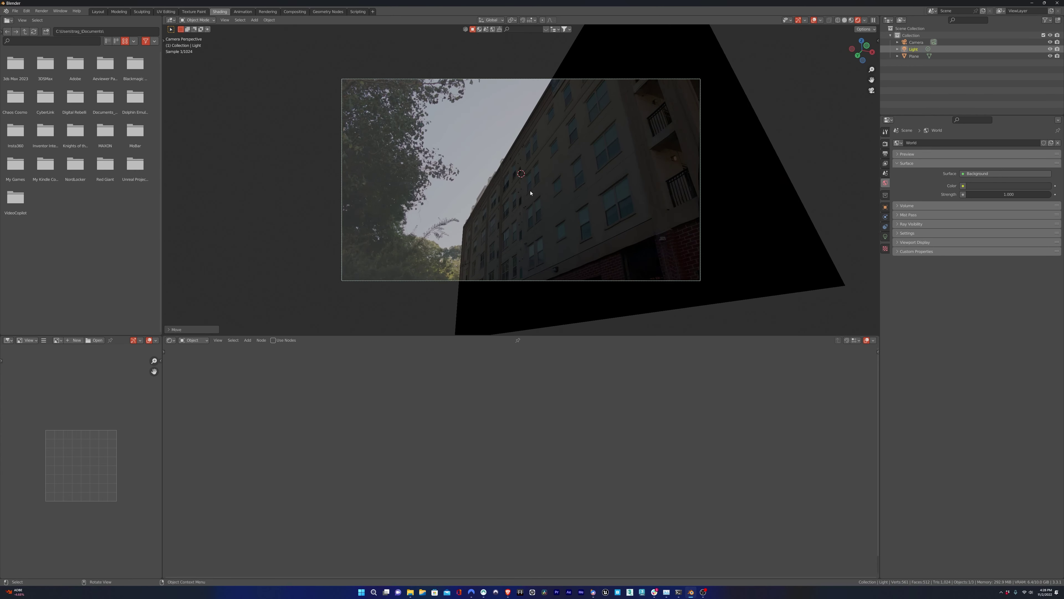
# Load the HDRI folder into the Easy HDRI add-on with the sunset image and create the world nodes.
pyautogui.click(550, 204)
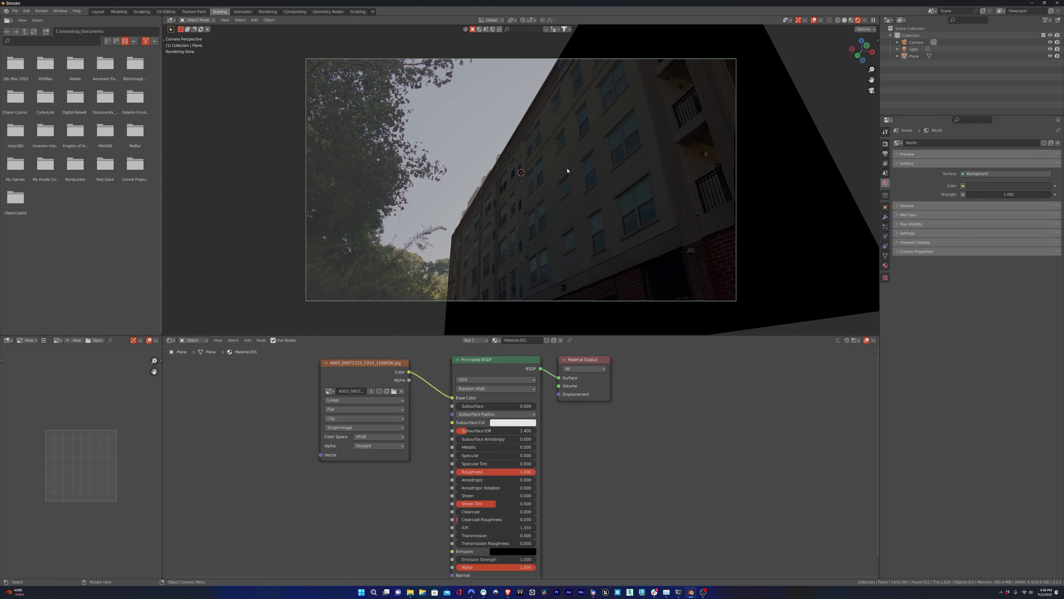
pyautogui.press('n')
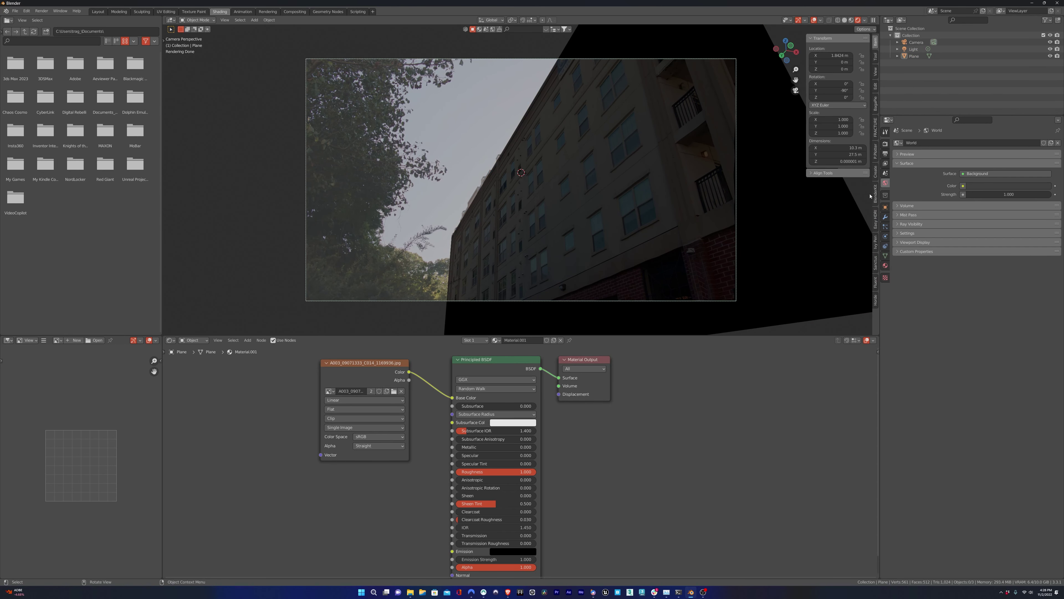
pyautogui.click(877, 222)
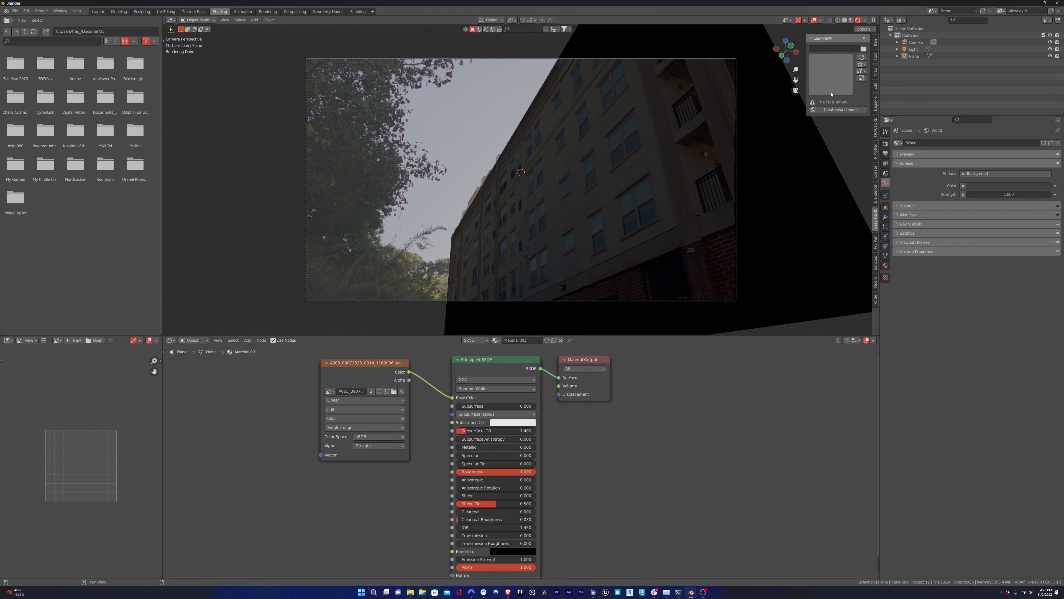
pyautogui.click(863, 48)
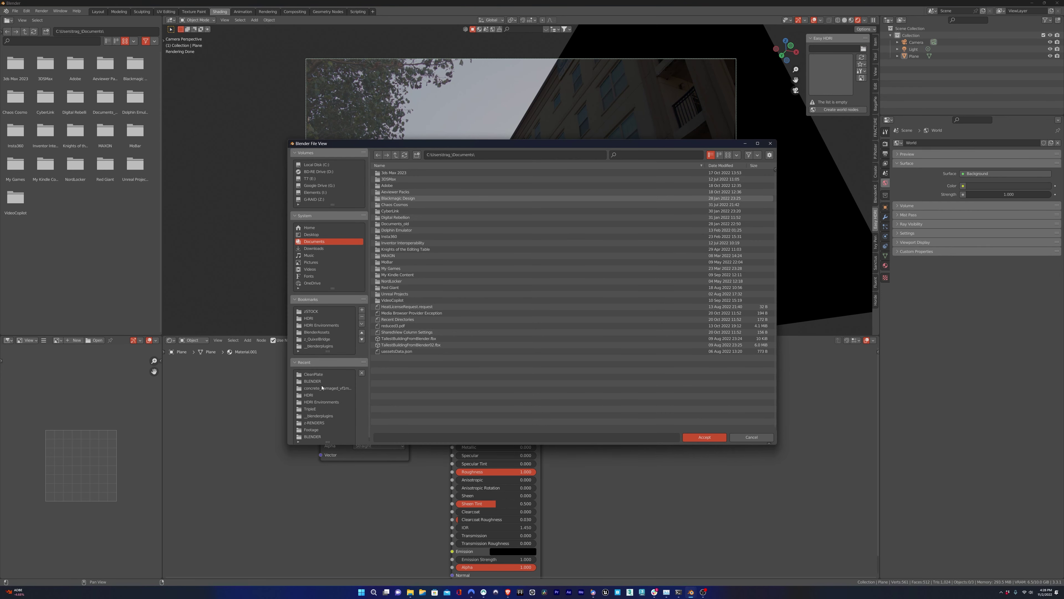
pyautogui.doubleClick(308, 395)
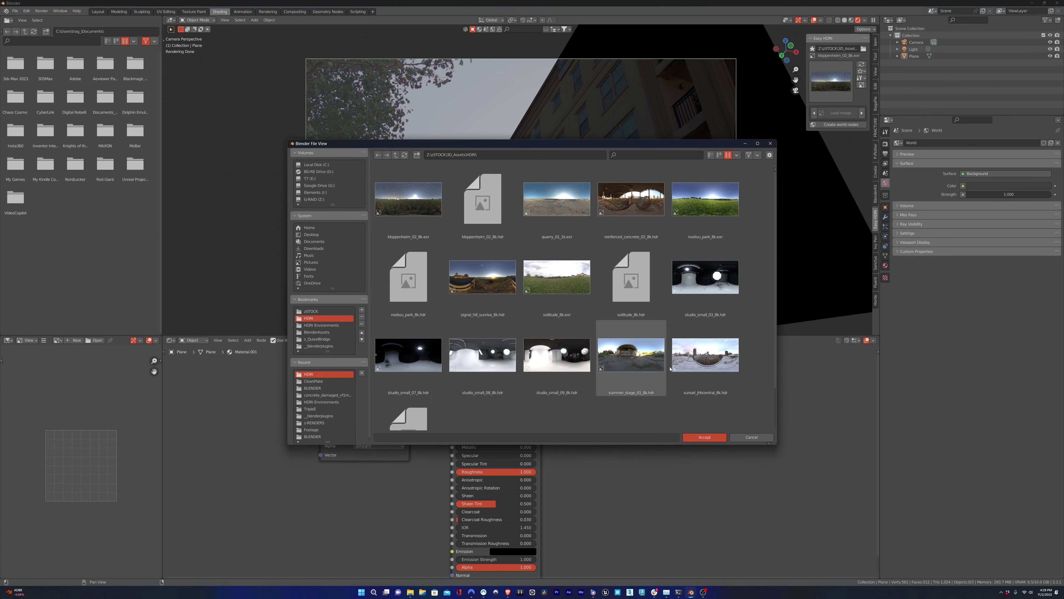
pyautogui.scroll(-2, 629, 357)
pyautogui.doubleClick(705, 310)
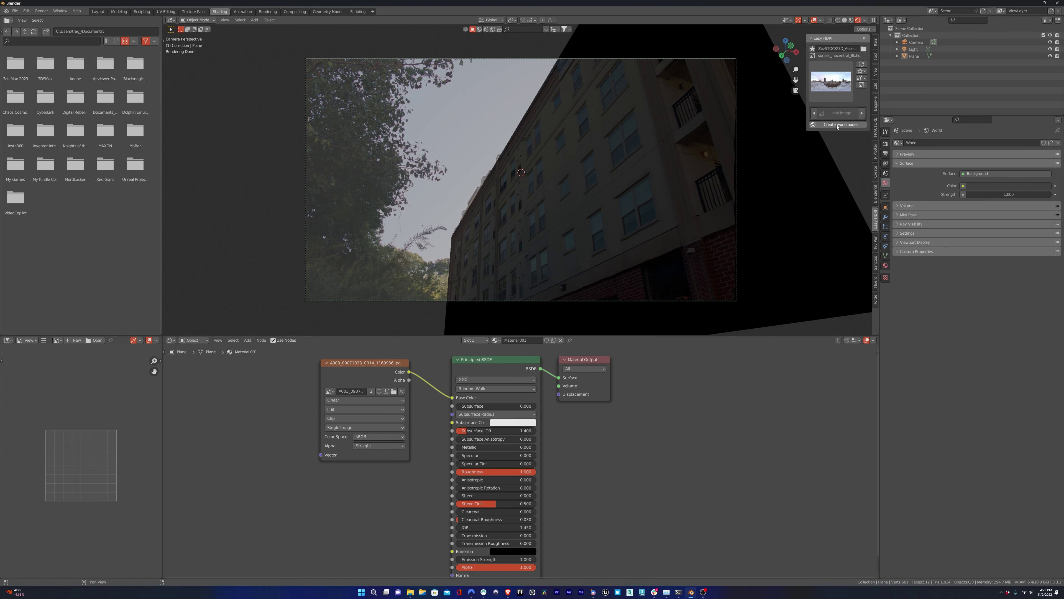
pyautogui.click(848, 127)
# Try the sunset HDRI as the environment, and switch it to summer_stage_01_8k.hdr.
pyautogui.click(833, 84)
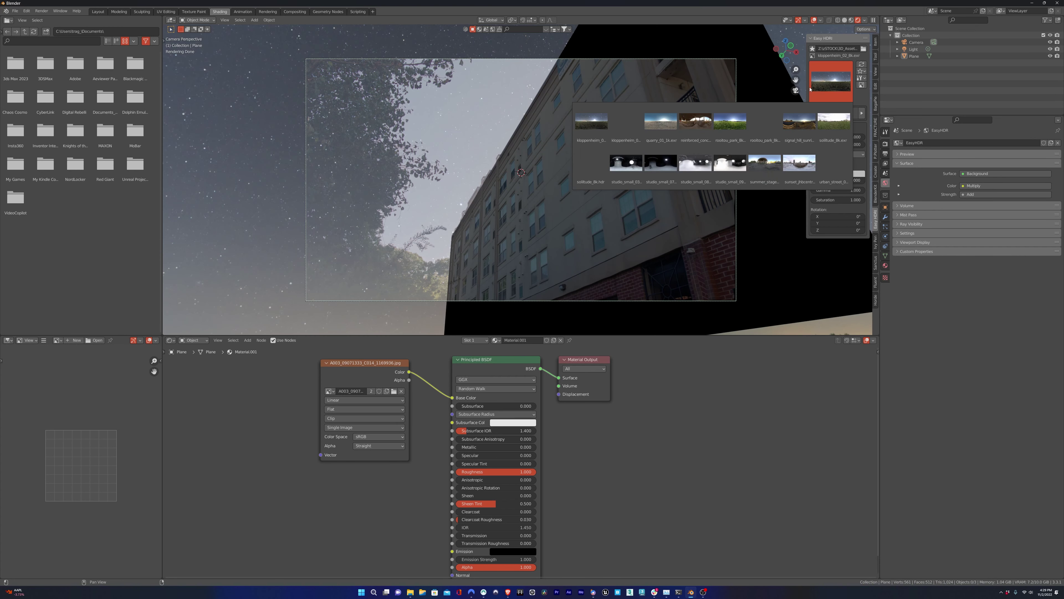
pyautogui.click(797, 169)
pyautogui.click(833, 83)
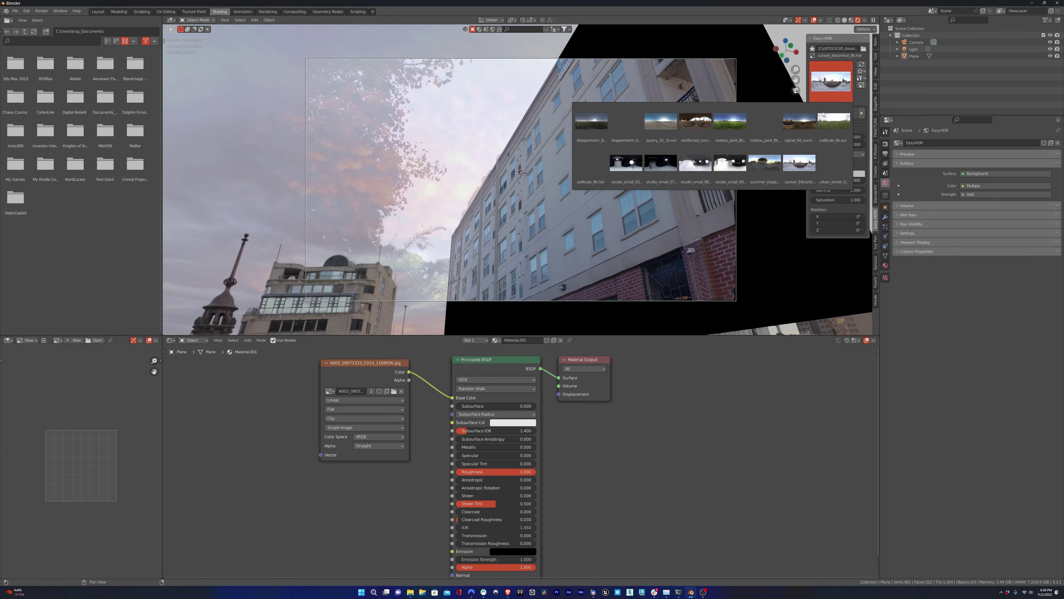
pyautogui.click(770, 169)
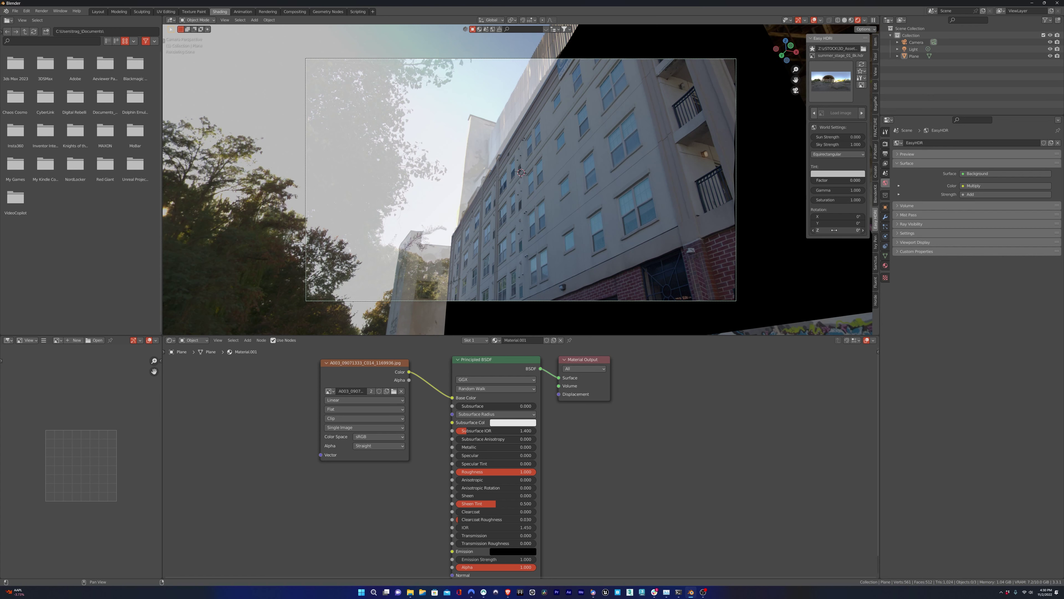
# Switch the render engine to Eevee and set the environment's Z rotation to about 44.7°.
pyautogui.moveTo(849, 231); pyautogui.dragTo(845, 230)
pyautogui.click(885, 143)
pyautogui.click(976, 143)
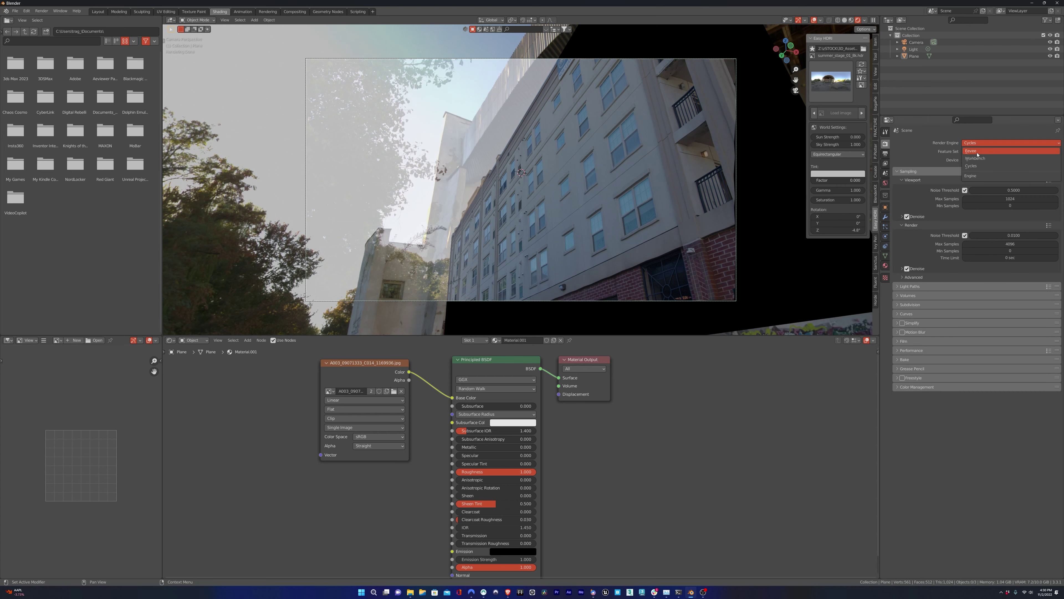
pyautogui.click(971, 151)
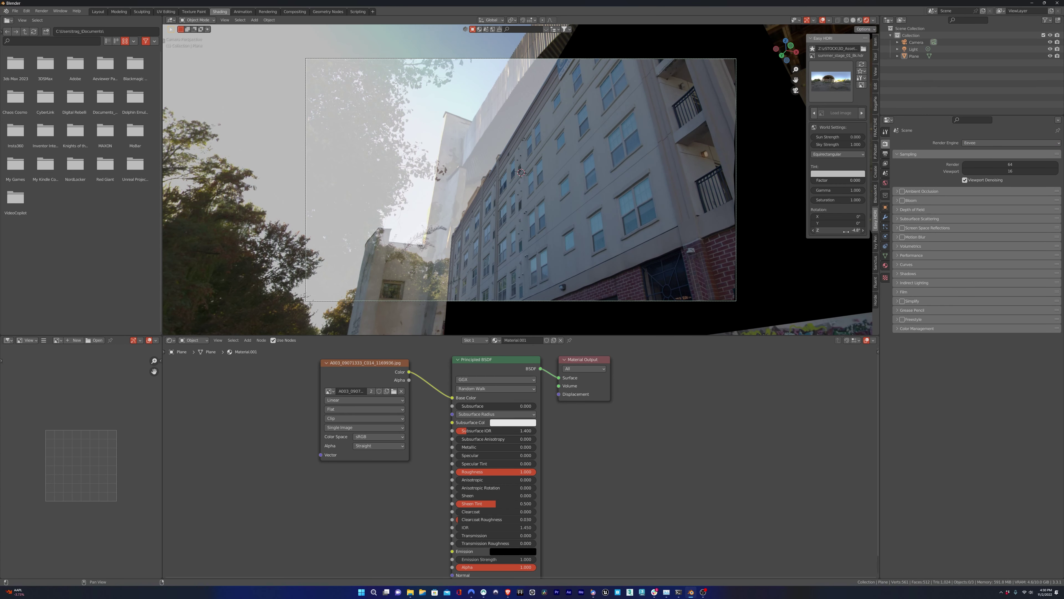
pyautogui.moveTo(846, 234)
pyautogui.mouseDown()
pyautogui.moveTo(917, 233)
pyautogui.moveTo(840, 234)
pyautogui.moveTo(852, 231)
pyautogui.mouseUp()
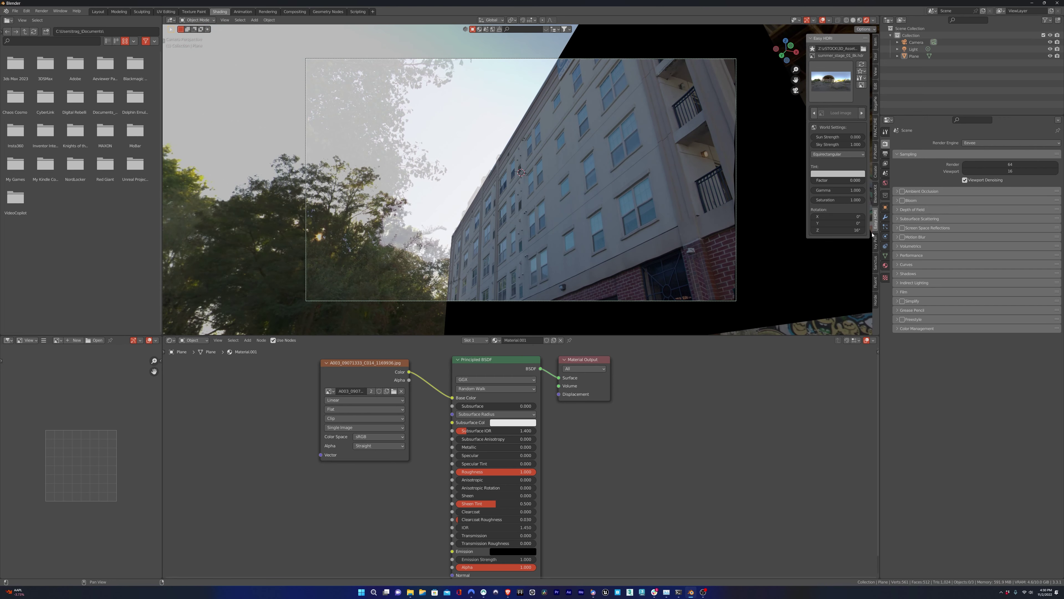
pyautogui.moveTo(838, 230); pyautogui.dragTo(877, 229)
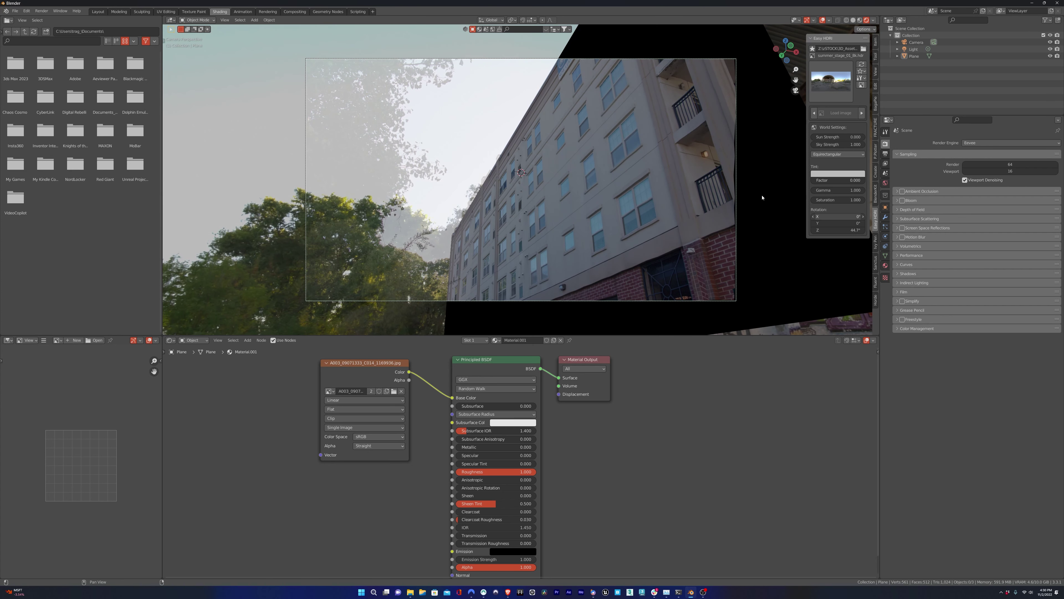
# Set the environment's Sky Strength to 0.8 and Sun Strength to 20.
pyautogui.moveTo(836, 136); pyautogui.dragTo(856, 137)
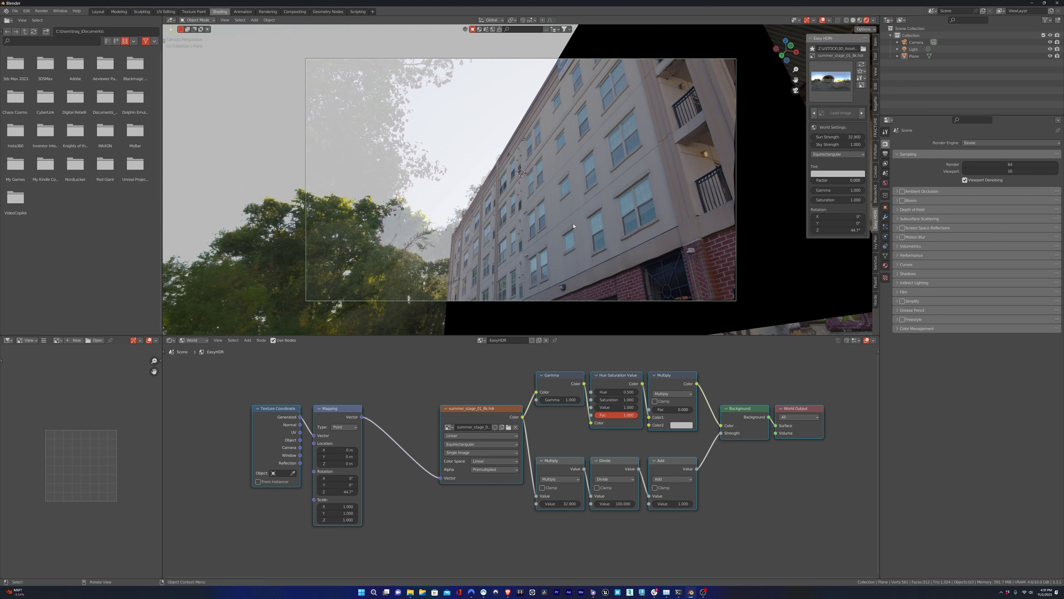
pyautogui.moveTo(839, 145); pyautogui.dragTo(839, 145)
pyautogui.click(839, 145)
pyautogui.write('0.8')
pyautogui.press('Return')
pyautogui.click(849, 139)
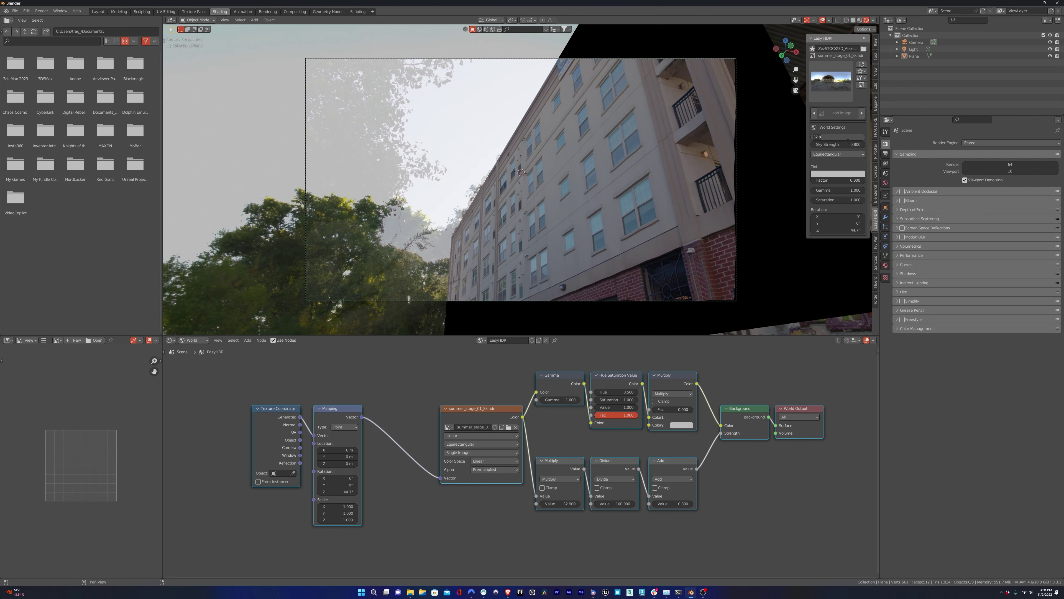
pyautogui.write('20')
pyautogui.press('Return')
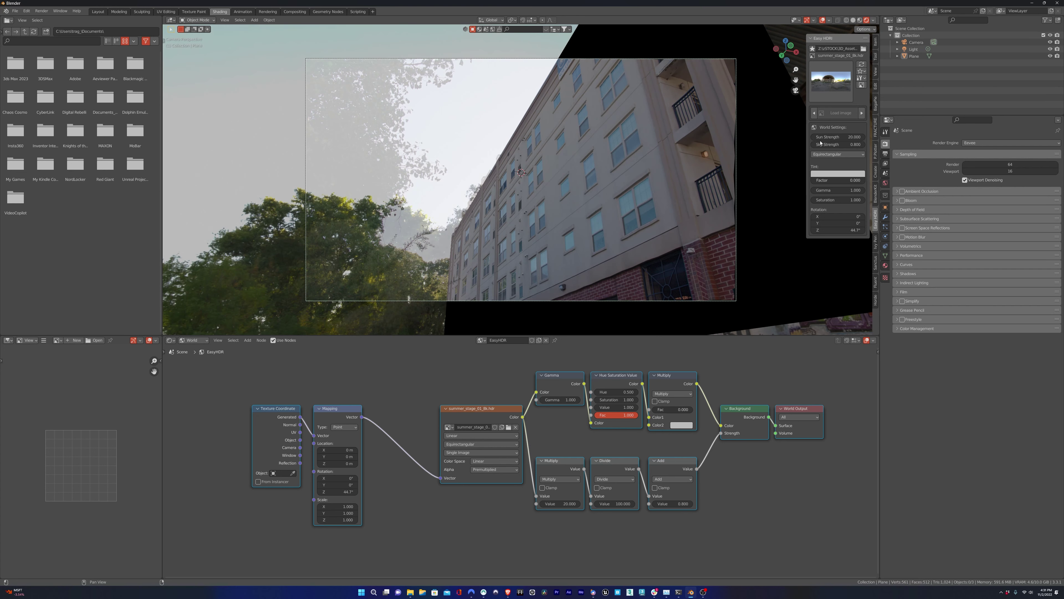
# Switch the render engine back to Cycles.
pyautogui.click(976, 143)
pyautogui.click(972, 166)
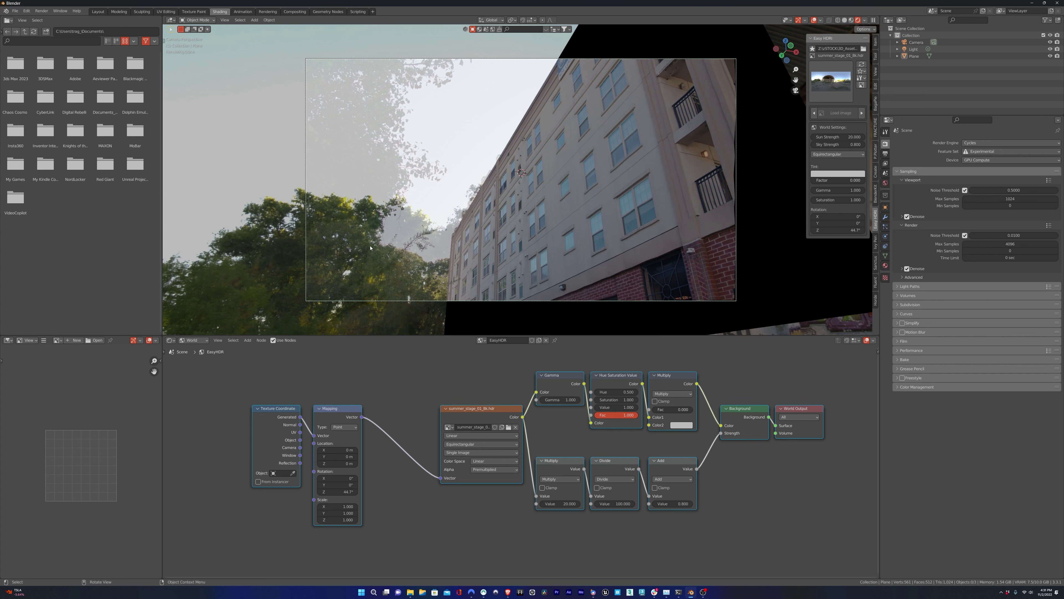
# Set the opacity of the camera's background image to 1.
pyautogui.click(736, 300)
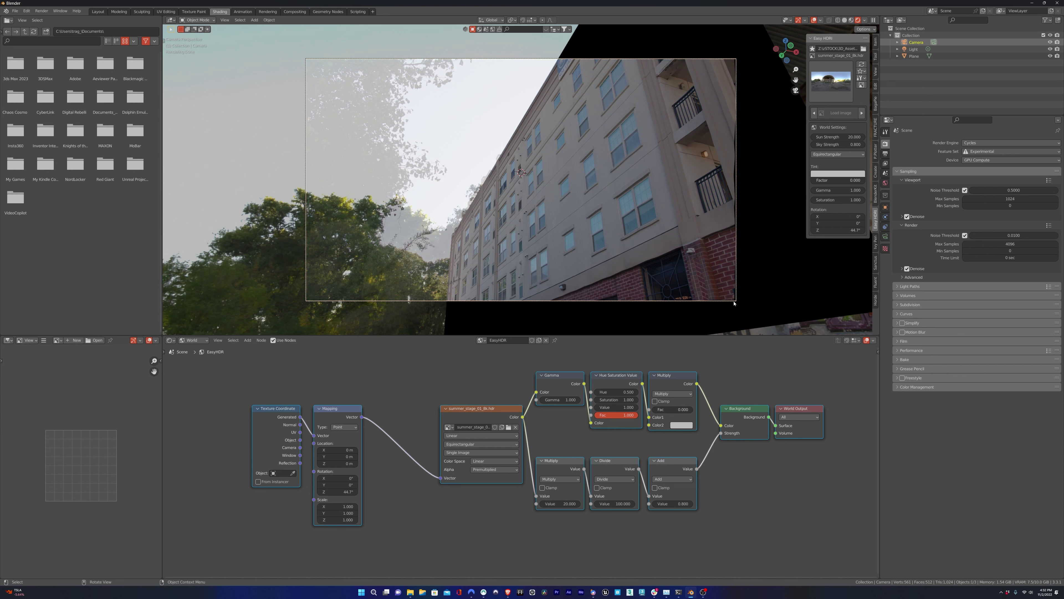
pyautogui.click(885, 236)
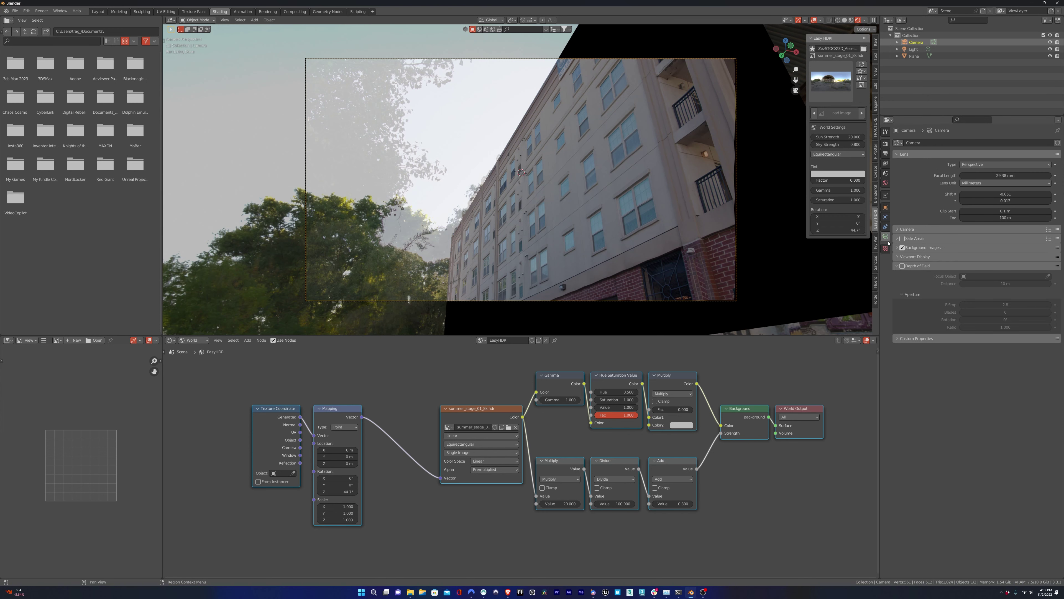
pyautogui.click(967, 249)
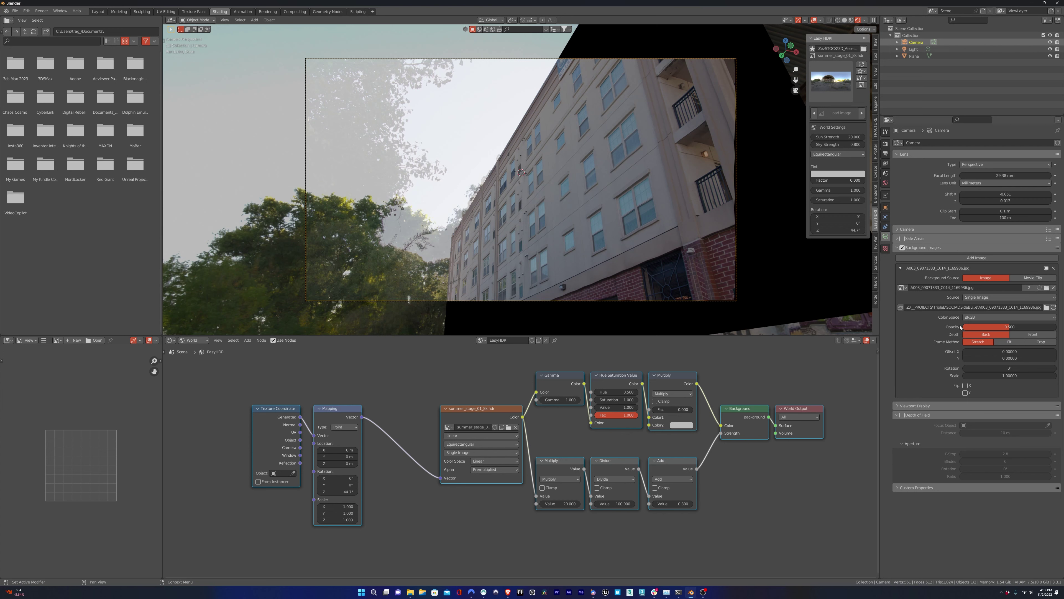
pyautogui.moveTo(996, 328); pyautogui.dragTo(1056, 328)
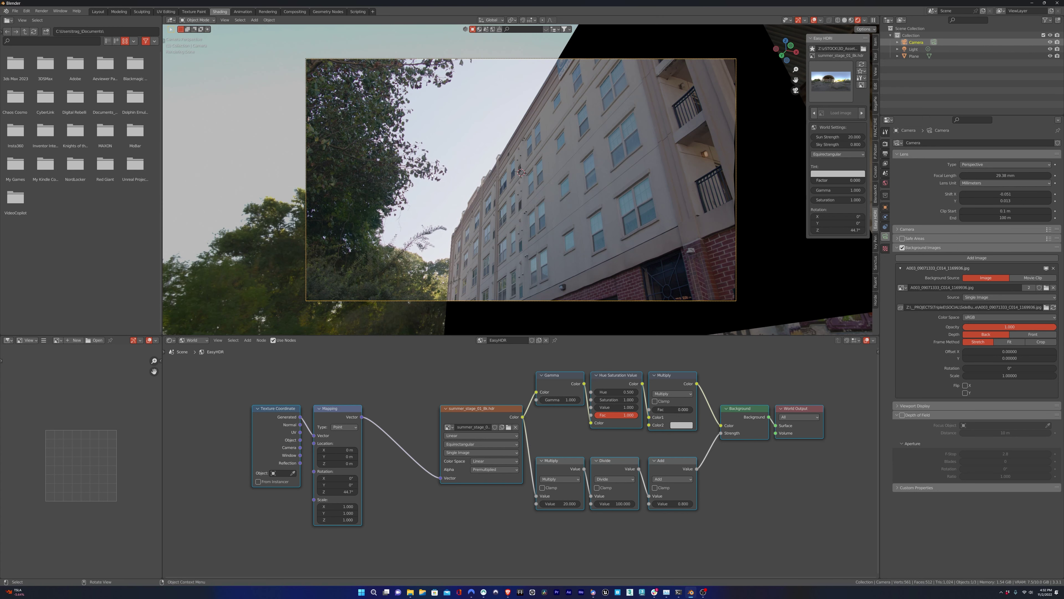
# Examine the projected texture up close along the facade's lower ledge and brick band.
pyautogui.click(540, 183)
pyautogui.click(493, 112)
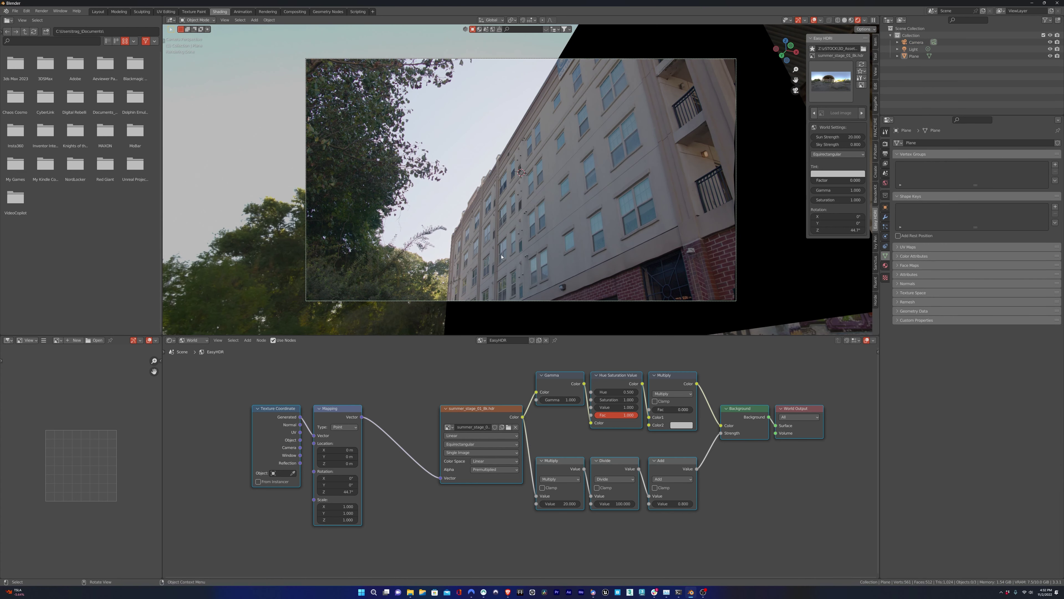
pyautogui.scroll(1, 641, 299)
pyautogui.click(641, 299)
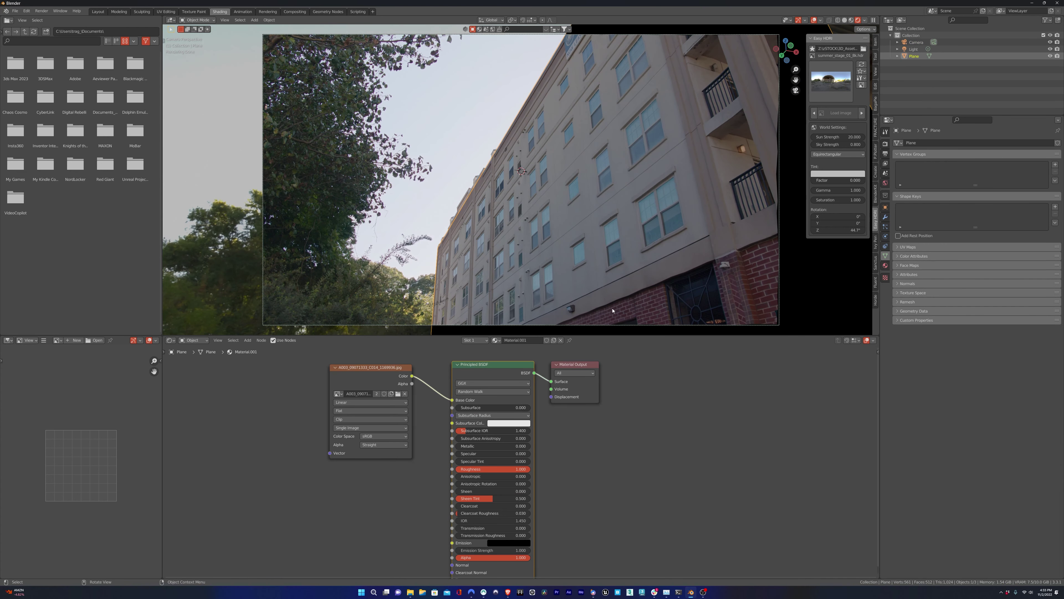
pyautogui.scroll(5, 653, 313)
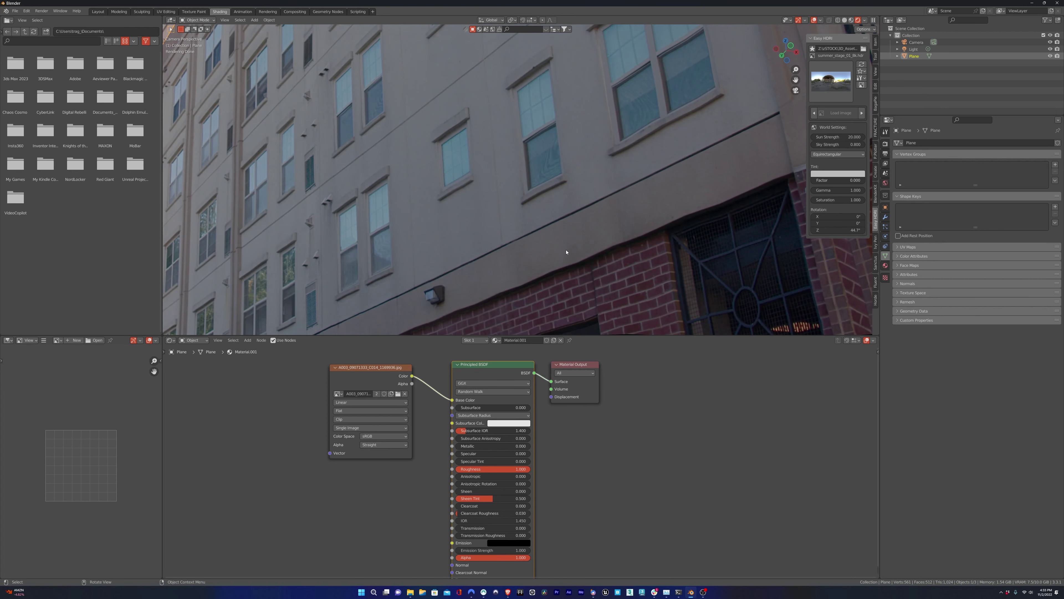
pyautogui.press('Tab')
pyautogui.scroll(-4, 566, 252)
pyautogui.keyDown('shift'); pyautogui.moveTo(549, 205); pyautogui.dragTo(585, 249, button='middle'); pyautogui.keyUp('shift')
pyautogui.press('Tab')
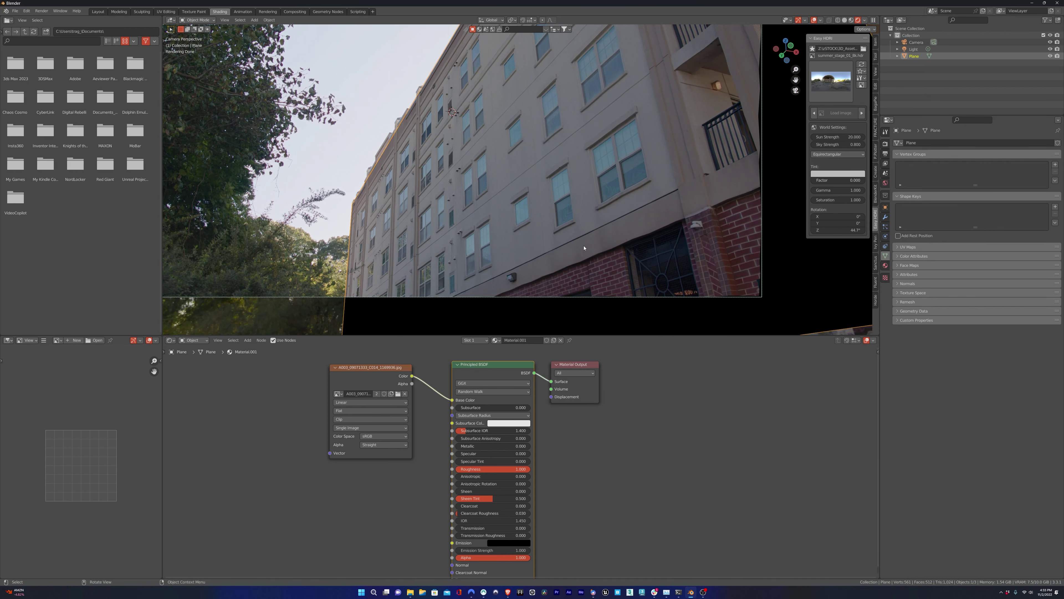
# Subdivide all faces of the facade plane twice.
pyautogui.press('Tab')
pyautogui.hotkey('alt', 'a')
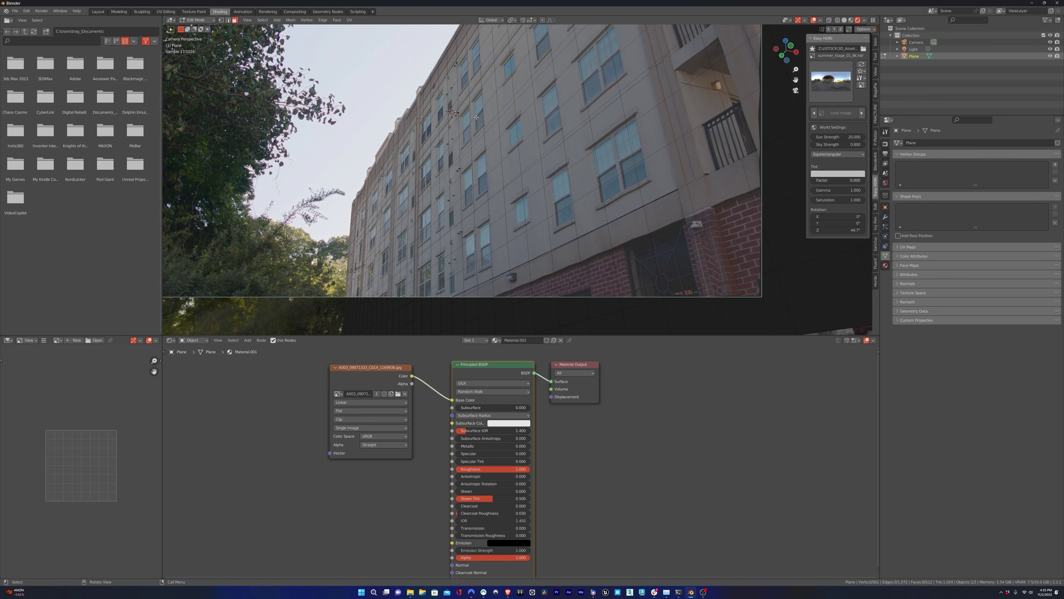
pyautogui.press('a')
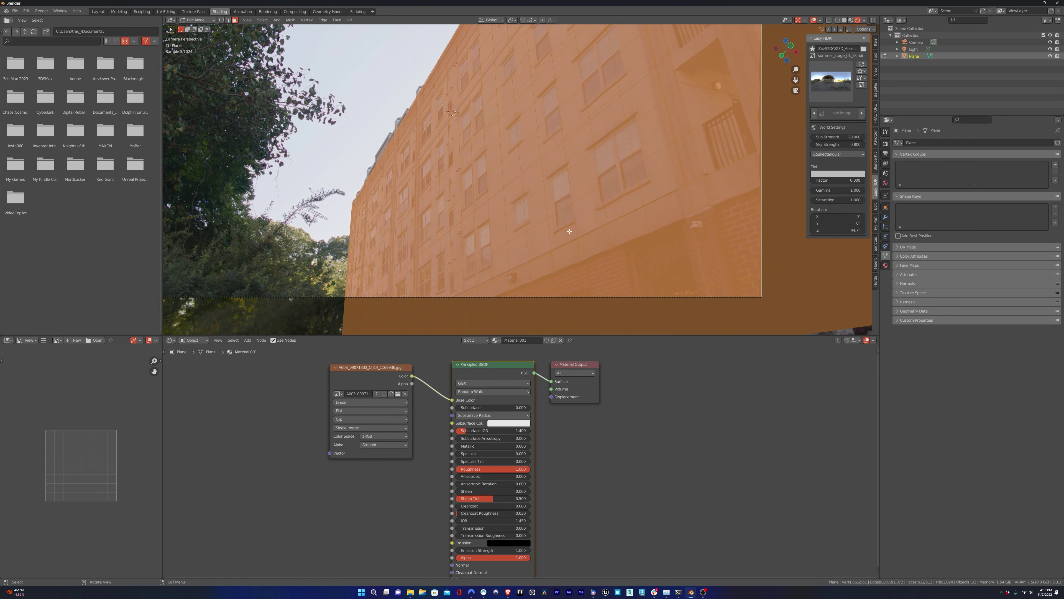
pyautogui.rightClick(569, 235)
pyautogui.click(569, 231)
pyautogui.rightClick(569, 231)
pyautogui.click(569, 232)
pyautogui.press('Tab')
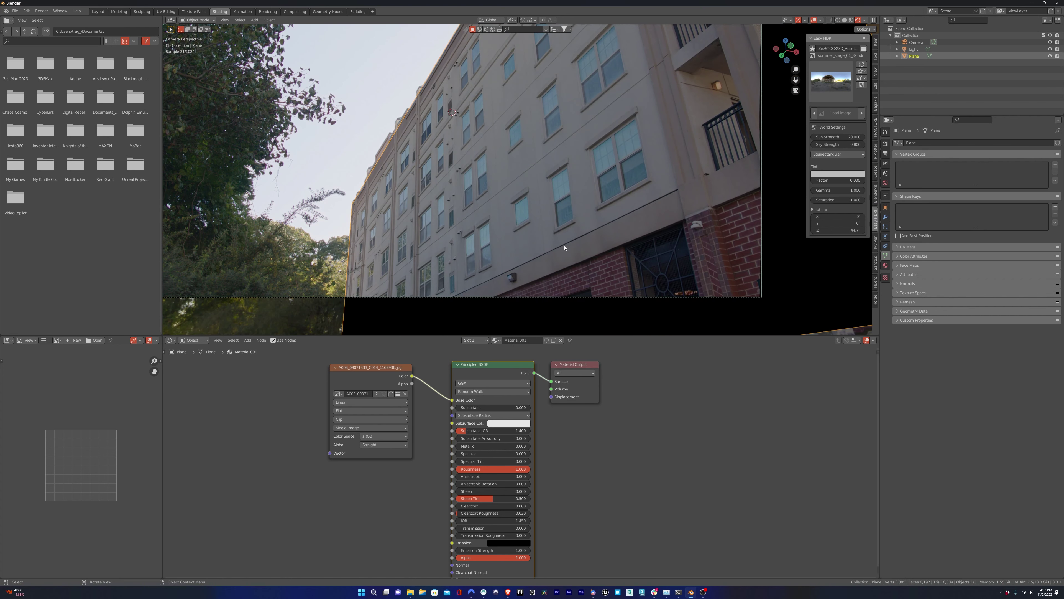
# Add a Solidify modifier to the facade plane.
pyautogui.scroll(4, 564, 248)
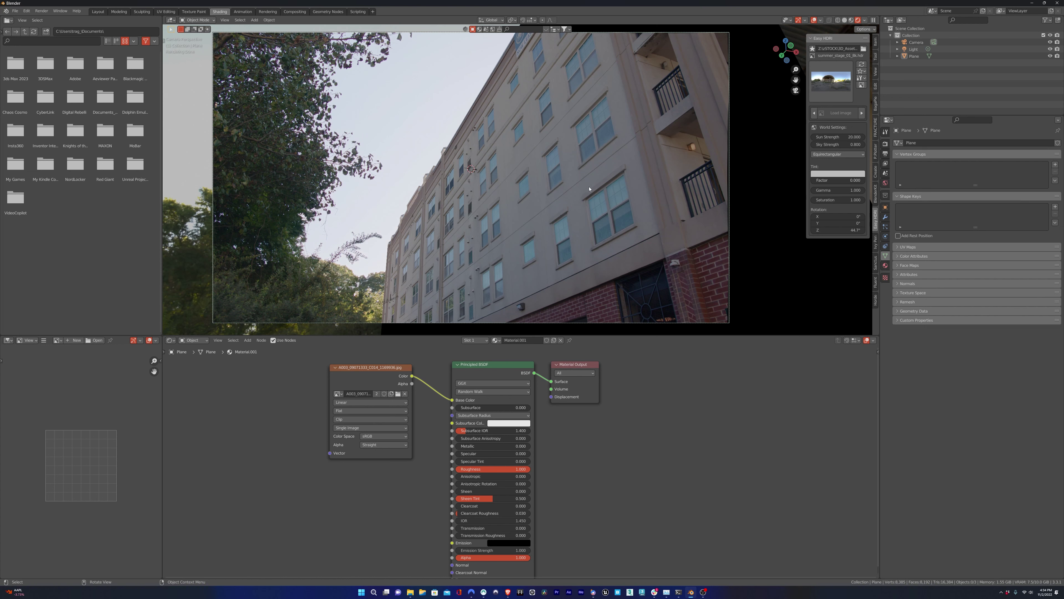
pyautogui.click(677, 254)
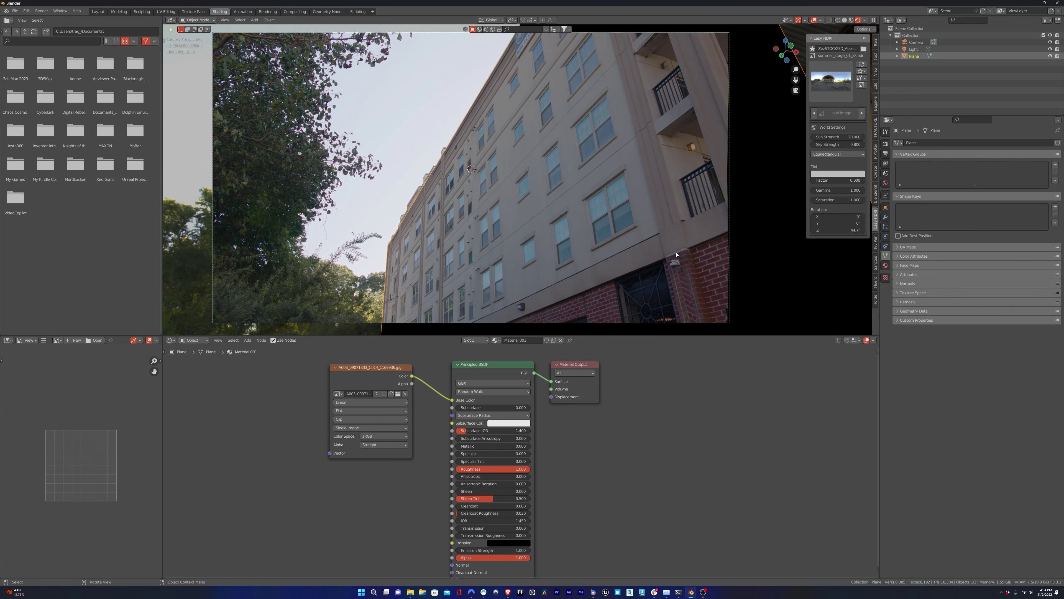
pyautogui.click(885, 217)
pyautogui.click(934, 143)
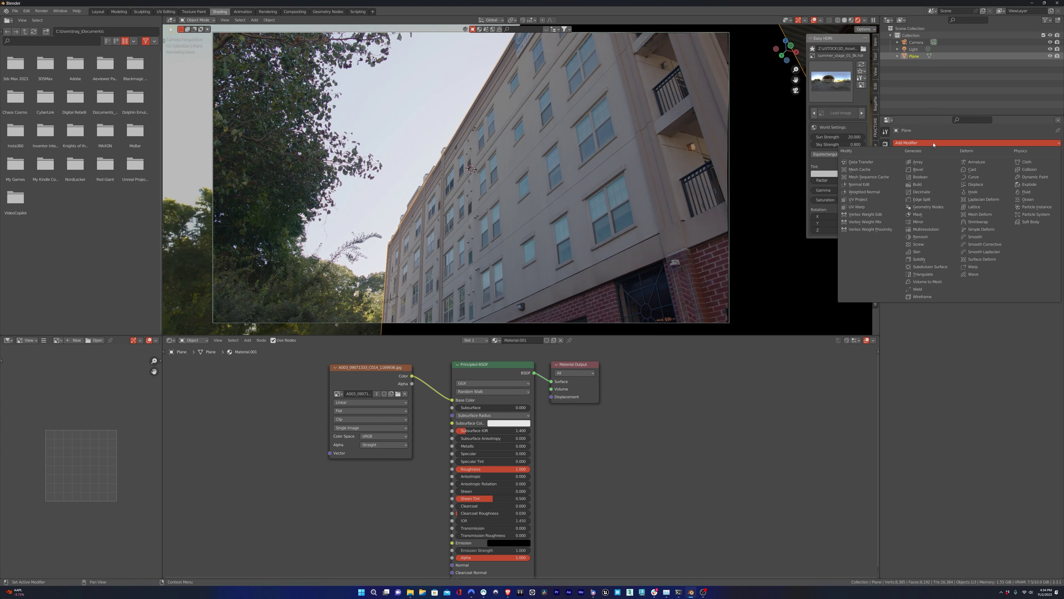
pyautogui.click(925, 260)
pyautogui.moveTo(519, 201); pyautogui.dragTo(548, 218, button='middle')
pyautogui.scroll(-1, 545, 203)
# Set the Solidify thickness of the facade plane to 0.5 m and return to the camera view.
pyautogui.moveTo(1006, 173); pyautogui.dragTo(964, 173)
pyautogui.moveTo(964, 173)
pyautogui.mouseDown()
pyautogui.moveTo(993, 174)
pyautogui.moveTo(976, 174)
pyautogui.mouseUp()
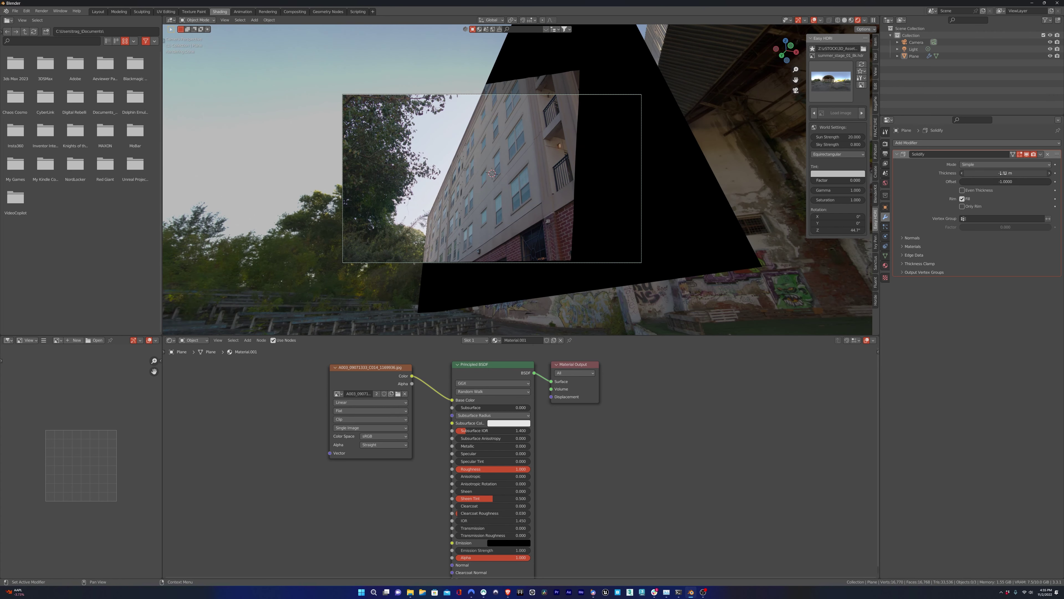
pyautogui.click(1004, 173)
pyautogui.write('0.4')
pyautogui.press('Return')
pyautogui.moveTo(1003, 174); pyautogui.dragTo(1022, 173)
pyautogui.moveTo(472, 147); pyautogui.dragTo(528, 222, button='middle')
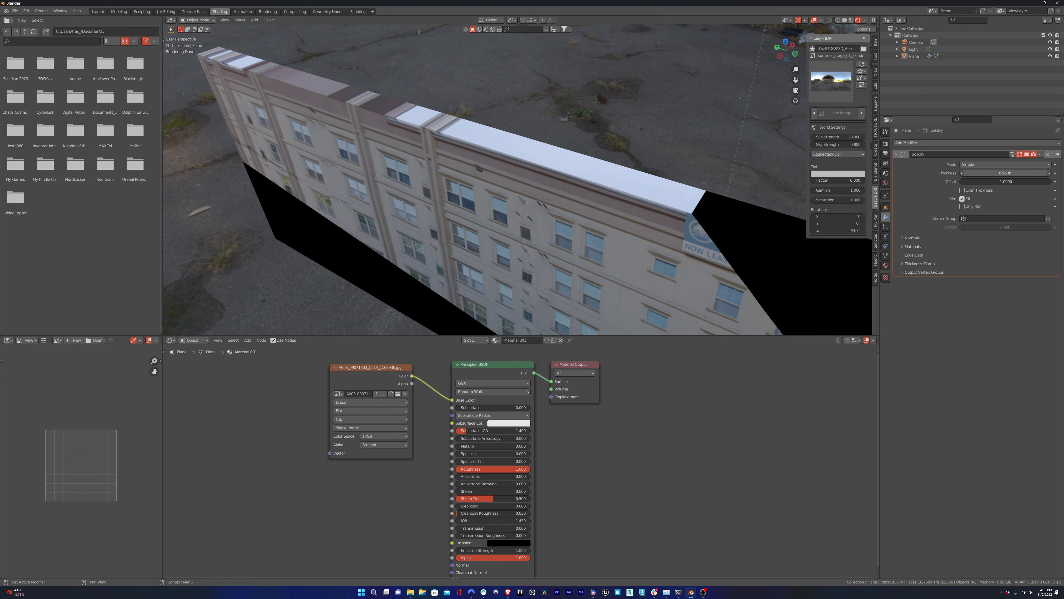
pyautogui.moveTo(1006, 173); pyautogui.dragTo(992, 173)
pyautogui.press('KP_0')
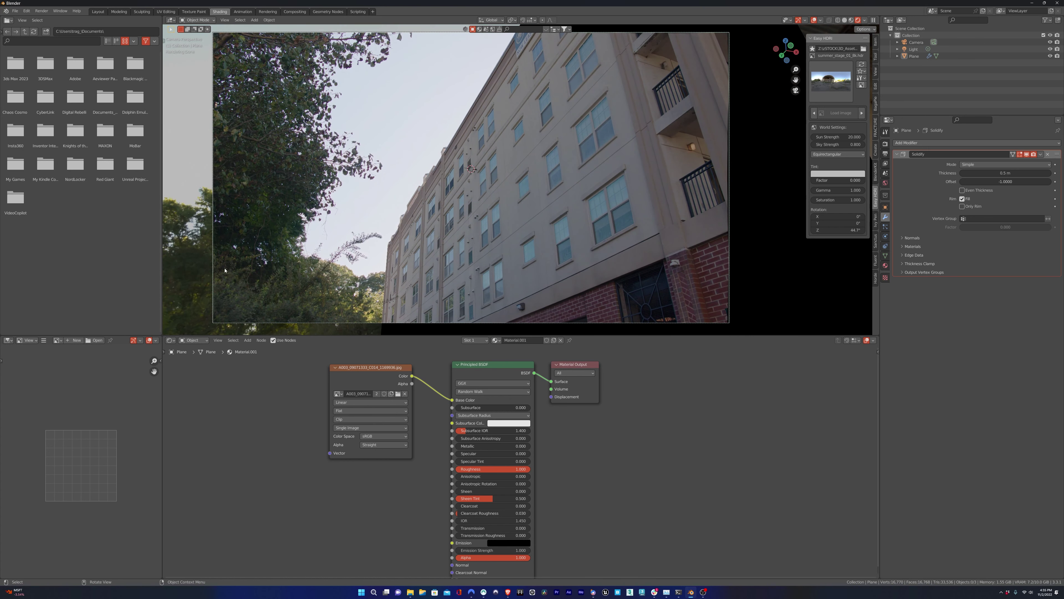
# Draw an annotation outlining a broken section at the facade's roofline with the Annotate tool.
pyautogui.rightClick(375, 156)
pyautogui.hotkey('shift', 'space')
pyautogui.click(364, 240)
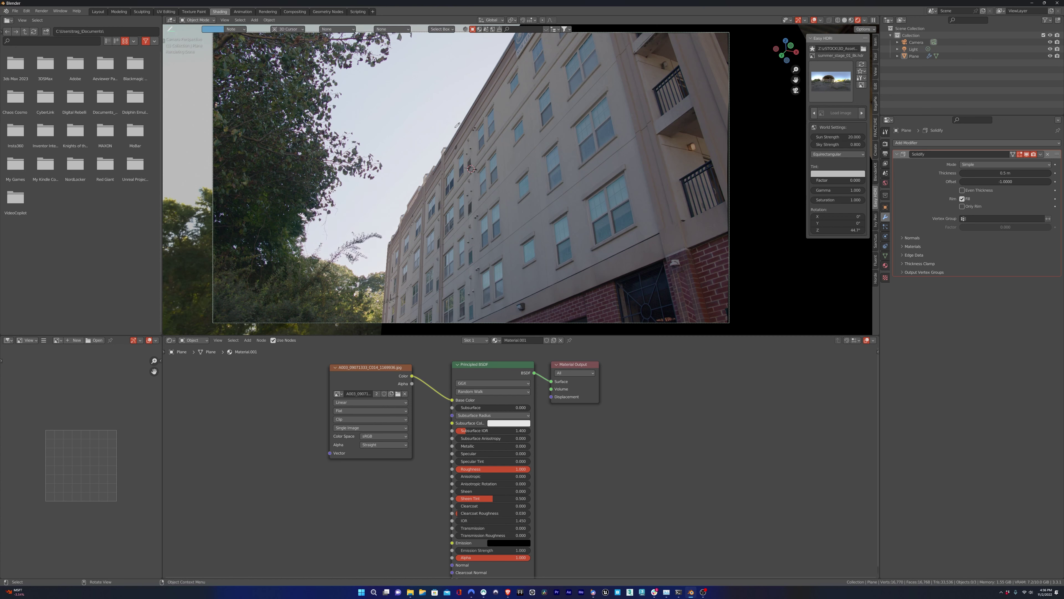
pyautogui.moveTo(450, 128); pyautogui.dragTo(468, 145)
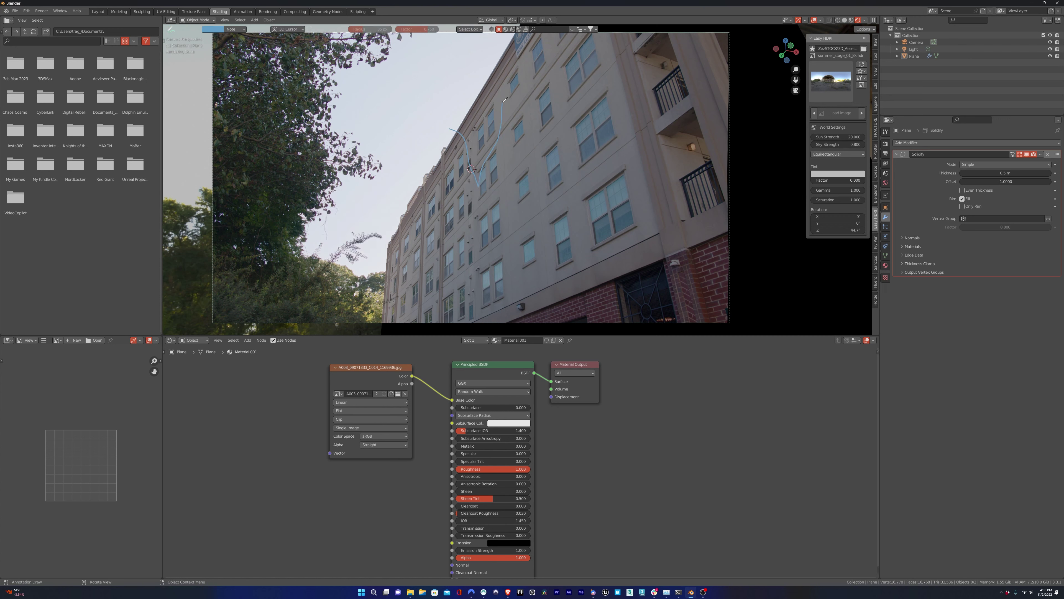
pyautogui.moveTo(508, 71); pyautogui.dragTo(517, 45)
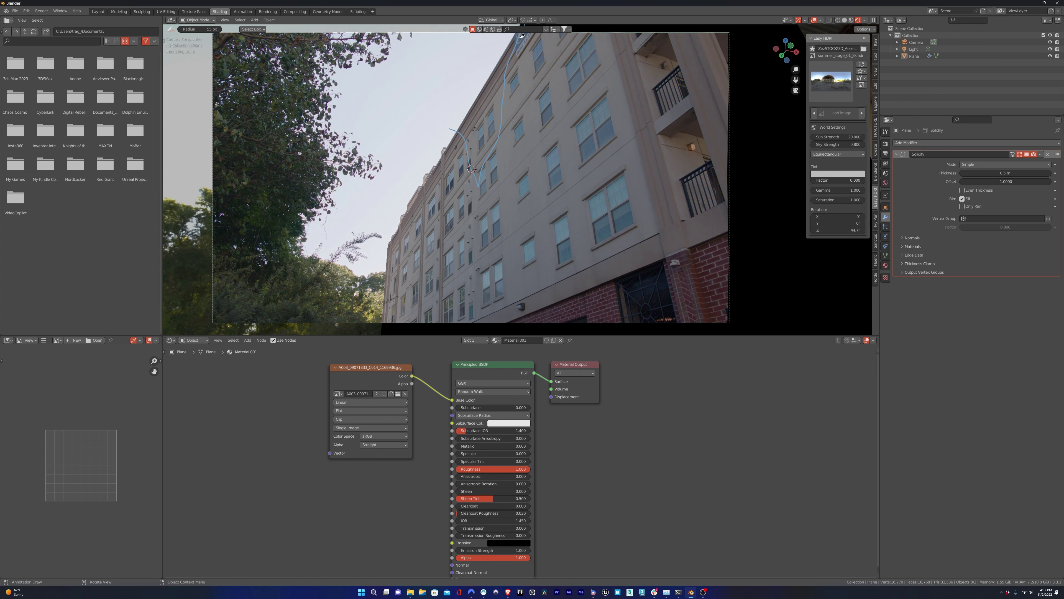
# Erase the annotation strokes over the facade's roofline.
pyautogui.press('q')
pyautogui.click(494, 134)
pyautogui.moveTo(453, 130); pyautogui.dragTo(469, 145)
pyautogui.moveTo(492, 103); pyautogui.dragTo(529, 10)
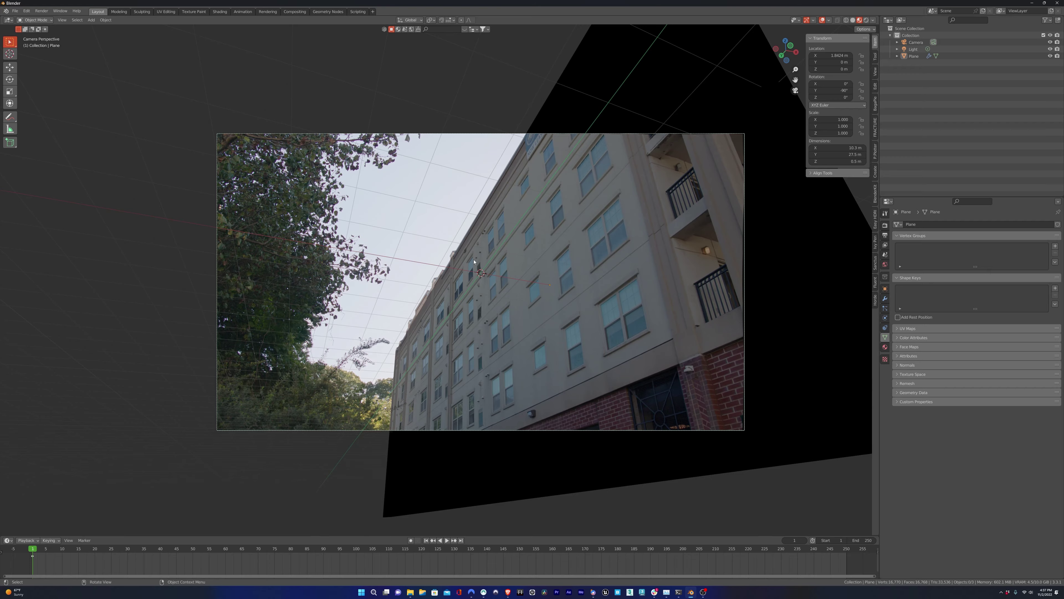
# Add a cube at the scene origin and rotate it 45° about the X axis.
pyautogui.press('KP_3')
pyautogui.press('ctrl+KP_3')
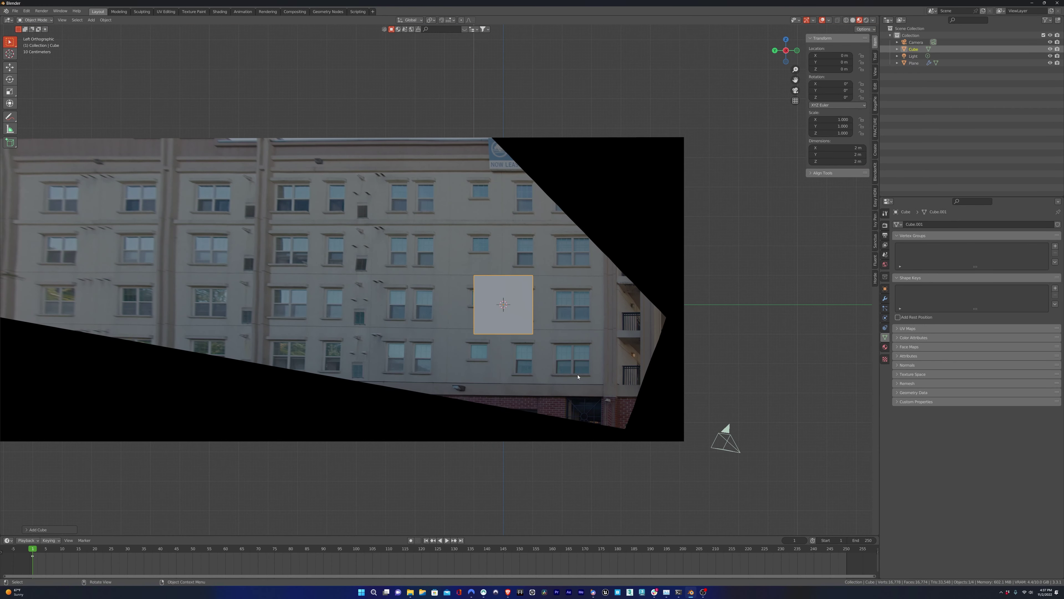
pyautogui.press('KP_0')
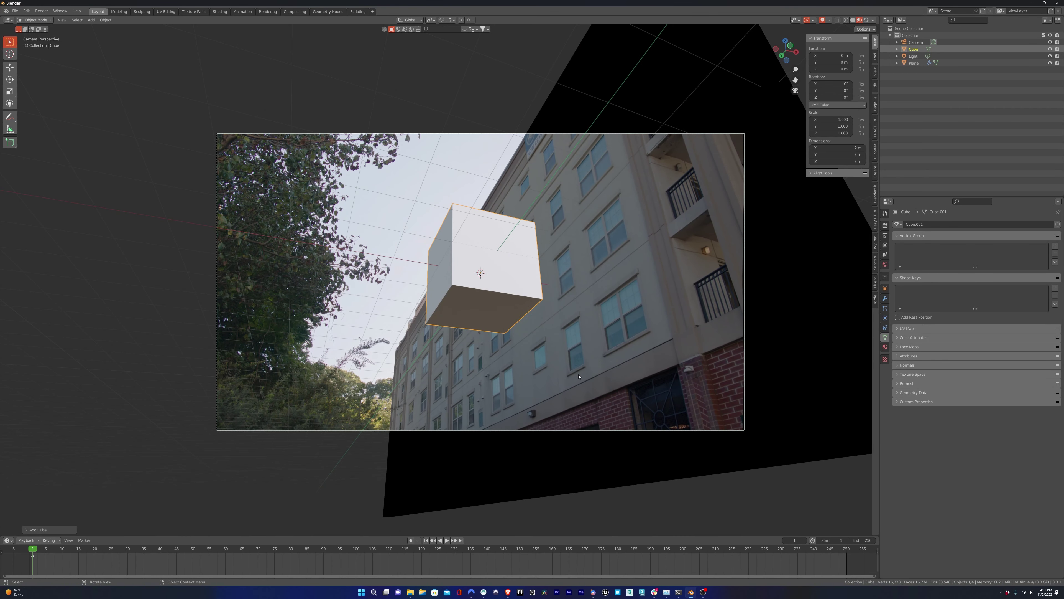
pyautogui.click(471, 280)
pyautogui.write('r')
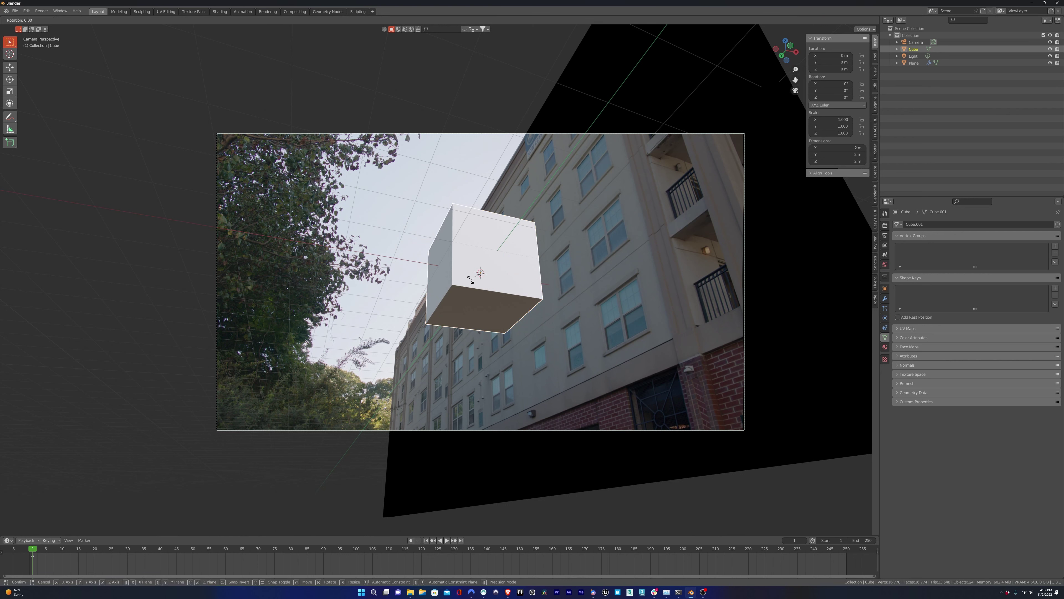
pyautogui.write('x45')
pyautogui.press('Return')
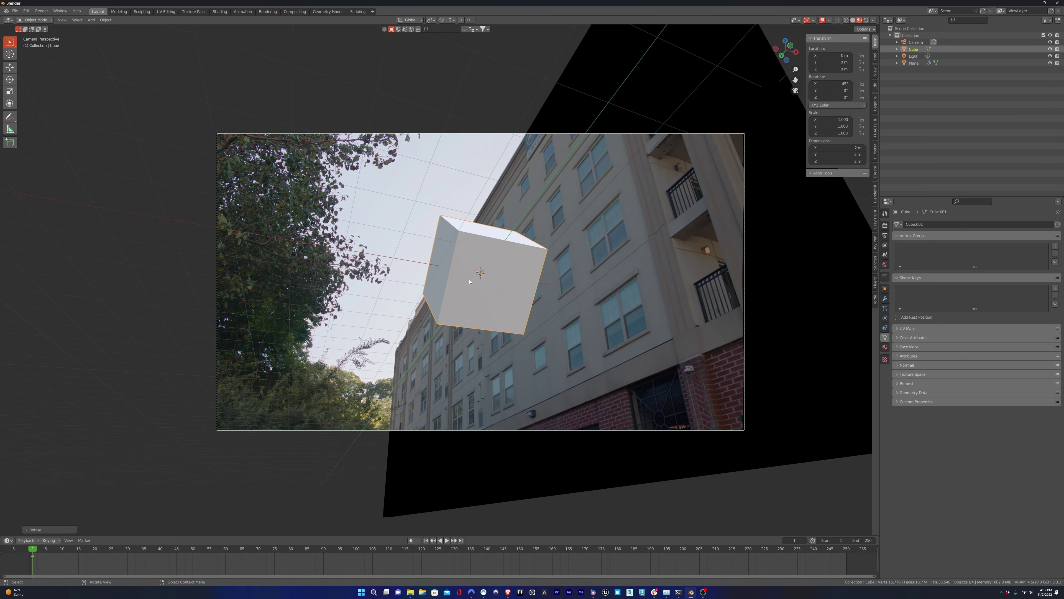
# Move the cube to about X 2 m and Z 4.65 m near the roofline, and scale it to about 1.56.
pyautogui.press('g')
pyautogui.press('z')
pyautogui.click(461, 209)
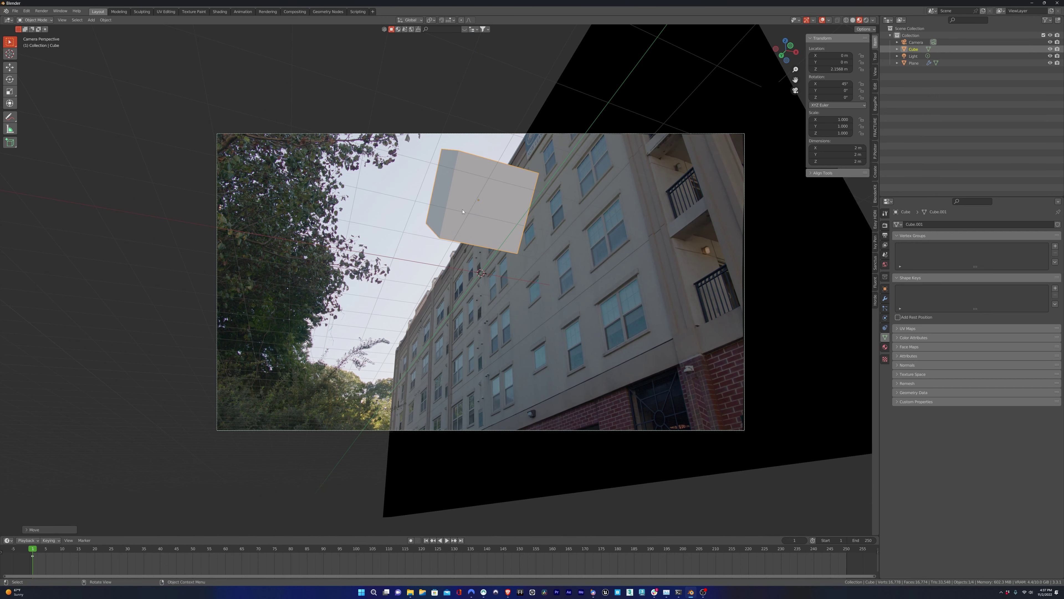
pyautogui.press('g')
pyautogui.press('x')
pyautogui.press('s')
pyautogui.click(526, 234)
pyautogui.press('g')
pyautogui.press('z')
pyautogui.click(534, 185)
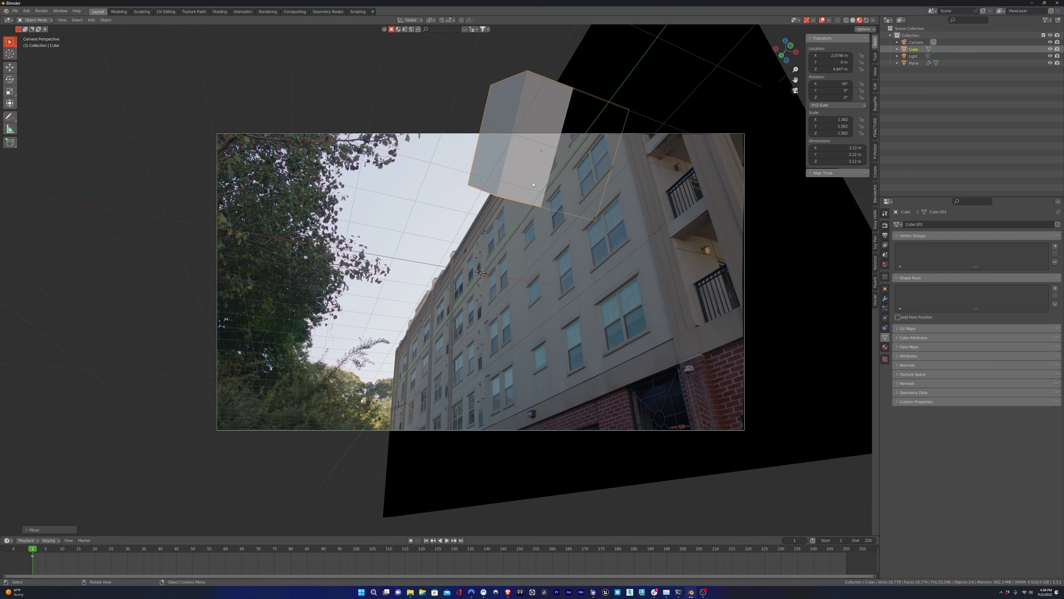
# Shift the cube along the roofline to about Y 3.4 m, raise it to about Z 5.7 m, and enlarge it to about 2.2 scale.
pyautogui.press('g')
pyautogui.press('y')
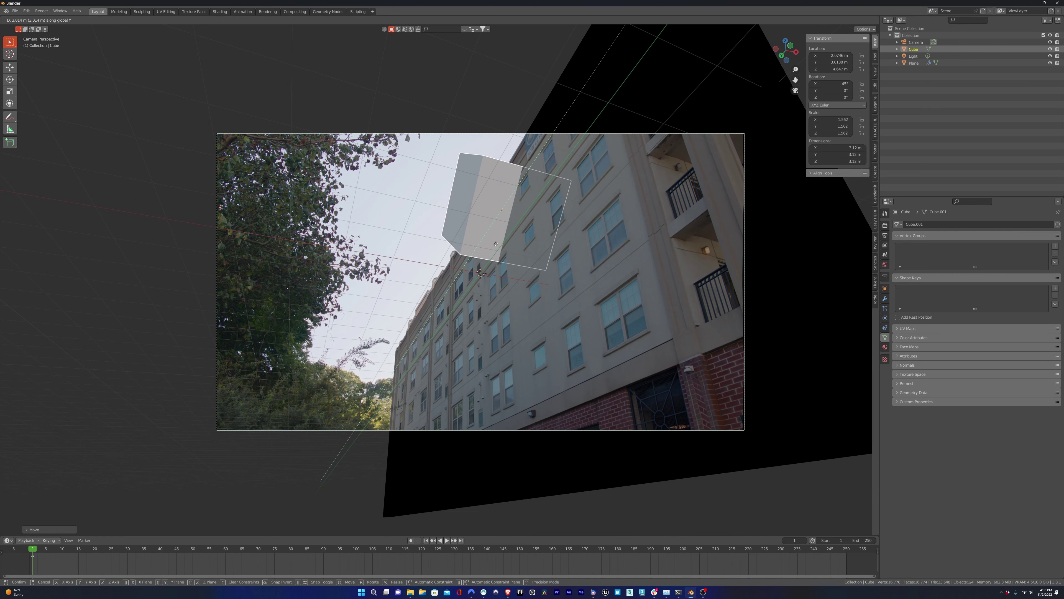
pyautogui.click(491, 253)
pyautogui.press('s')
pyautogui.click(492, 264)
pyautogui.press('g')
pyautogui.press('z')
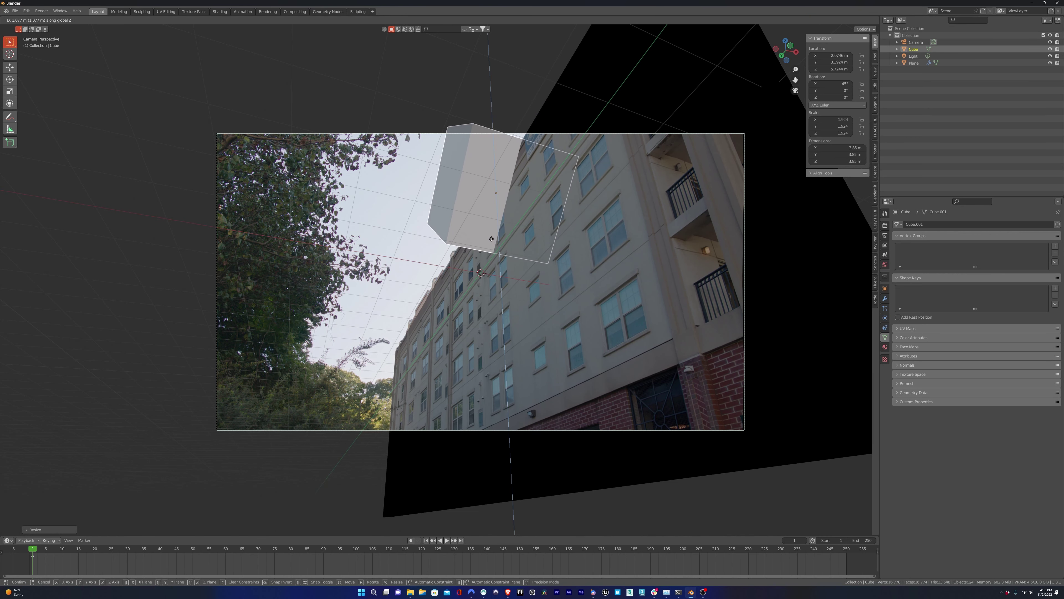
pyautogui.click(495, 240)
pyautogui.press('s')
pyautogui.click(495, 246)
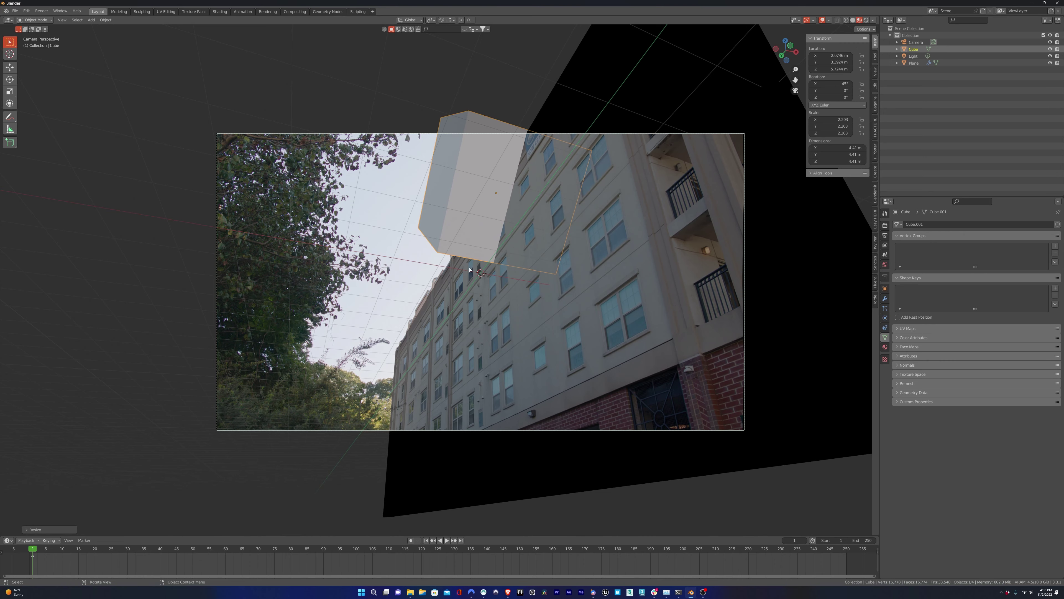
# In the left orthographic view, draw a Noisy Cutter curve that dips from above the roofline around the cube's lower corner and back up.
pyautogui.press('ctrl+KP_3')
pyautogui.scroll(2, 528, 277)
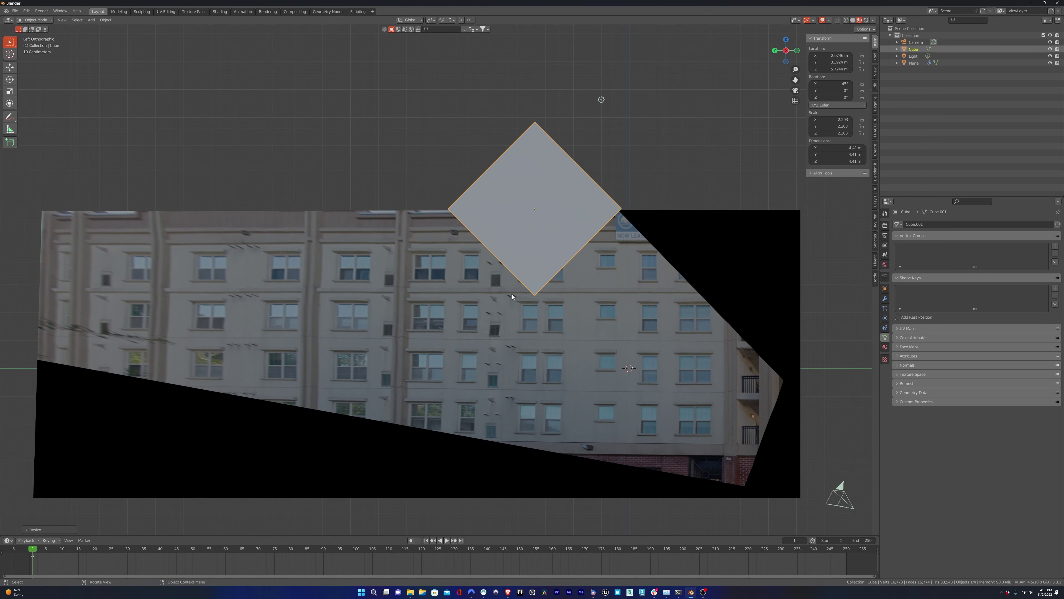
pyautogui.click(875, 128)
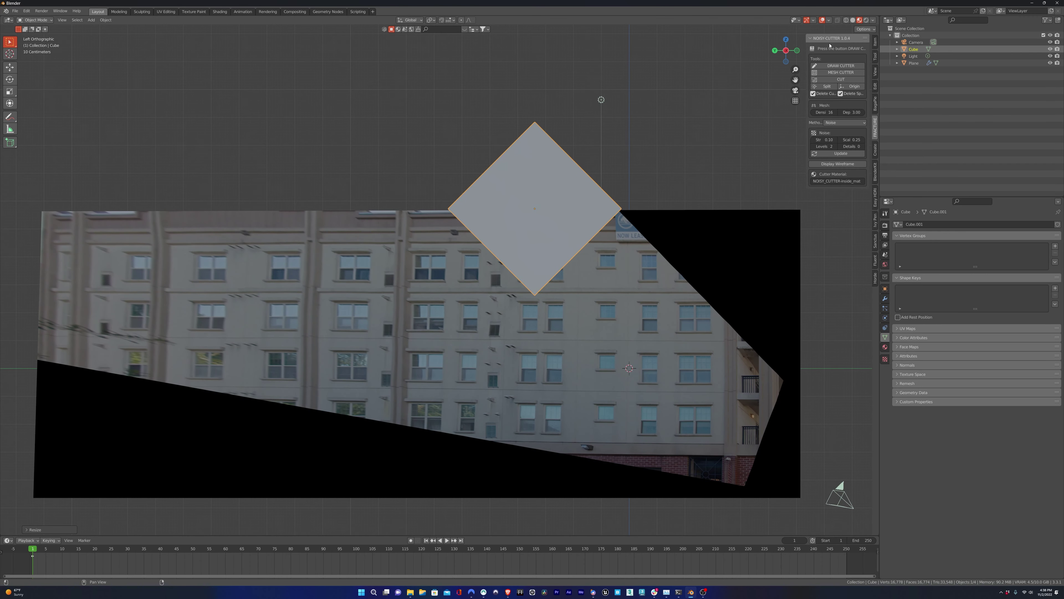
pyautogui.keyDown('shift'); pyautogui.moveTo(518, 250); pyautogui.dragTo(479, 278, button='middle'); pyautogui.keyUp('shift')
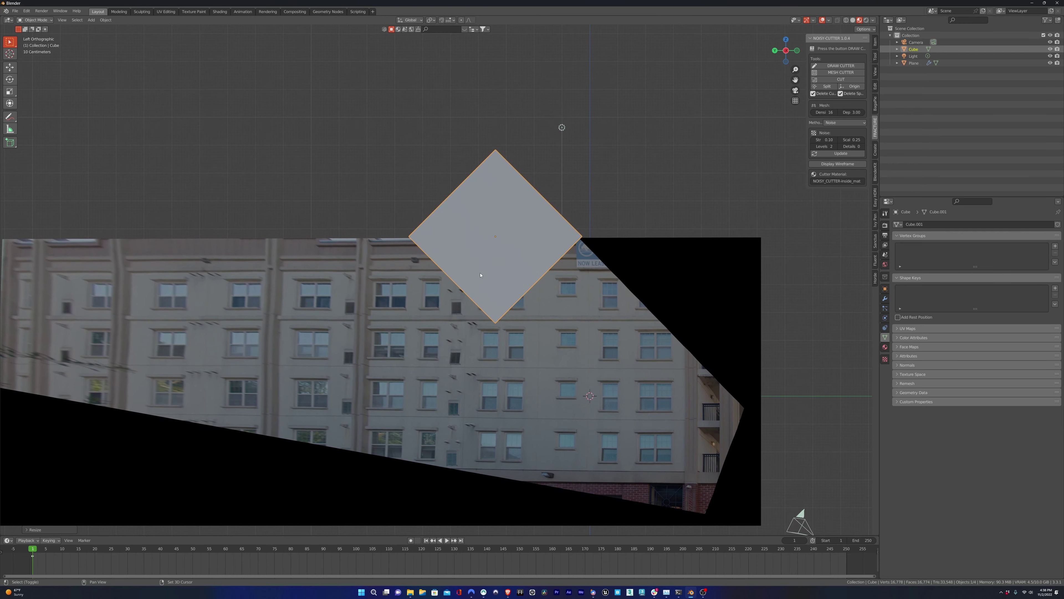
pyautogui.click(820, 65)
pyautogui.moveTo(324, 204)
pyautogui.mouseDown()
pyautogui.moveTo(471, 338)
pyautogui.moveTo(479, 326)
pyautogui.mouseUp()
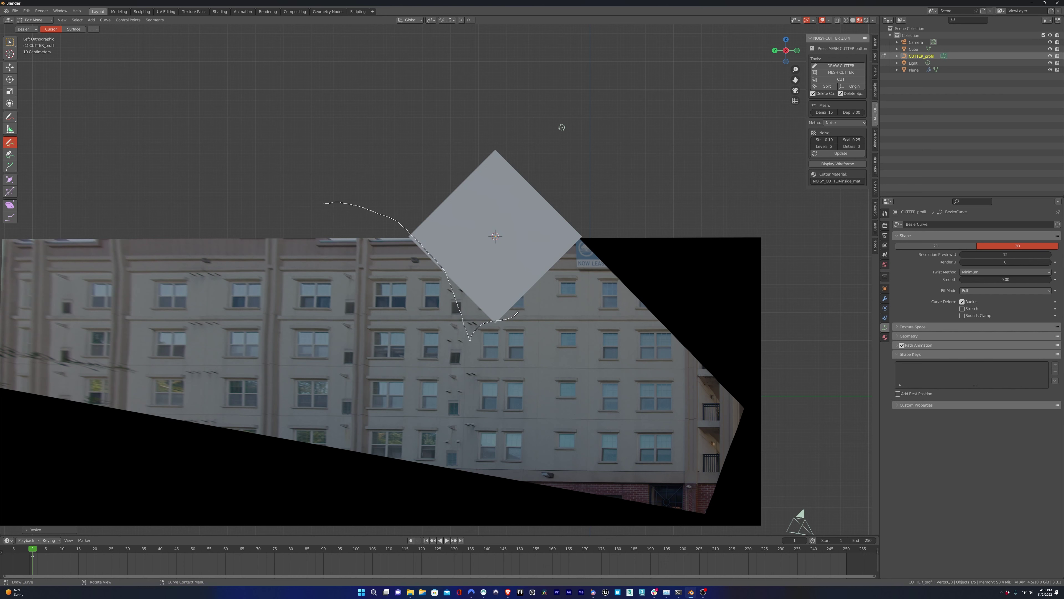
pyautogui.moveTo(544, 286)
pyautogui.mouseDown()
pyautogui.moveTo(657, 190)
pyautogui.moveTo(699, 191)
pyautogui.mouseUp()
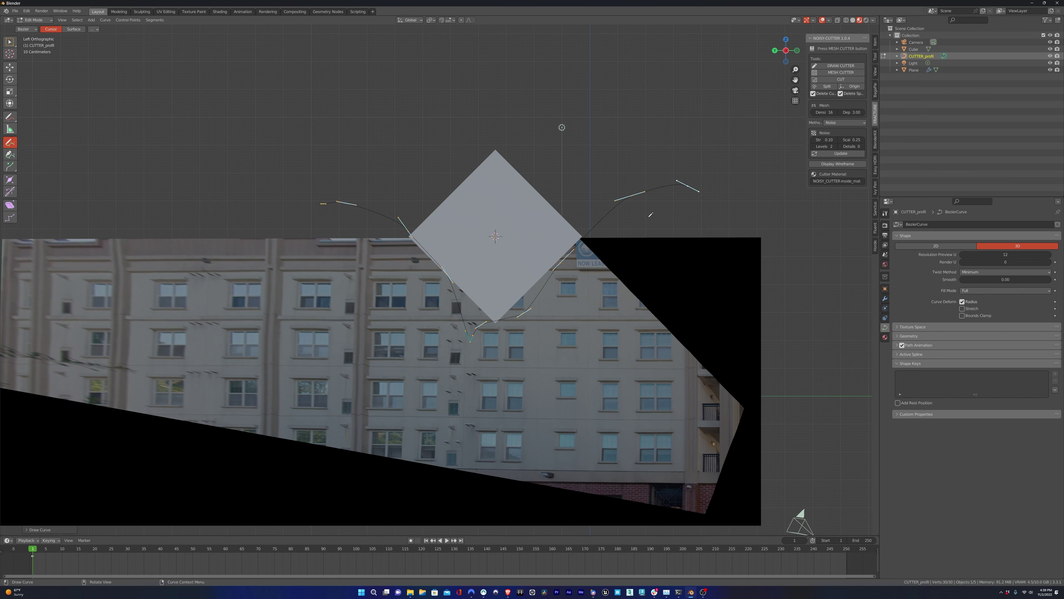
# Reshape the lower tip of the cutter curve by repositioning its control points and handle below the cube's corner.
pyautogui.press('Tab')
pyautogui.press('Tab')
pyautogui.press('w')
pyautogui.click(481, 325)
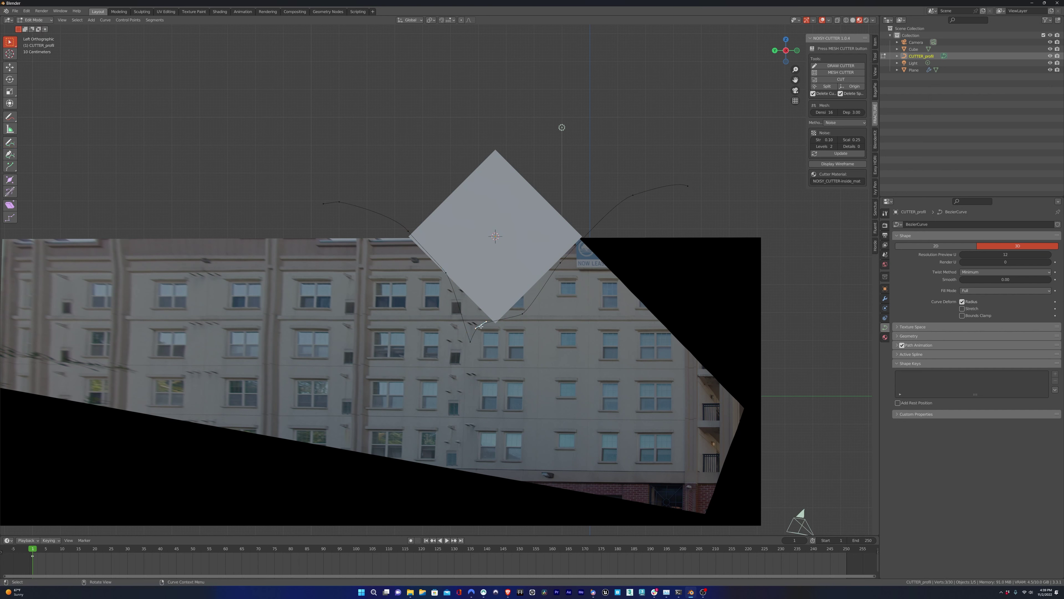
pyautogui.press('g')
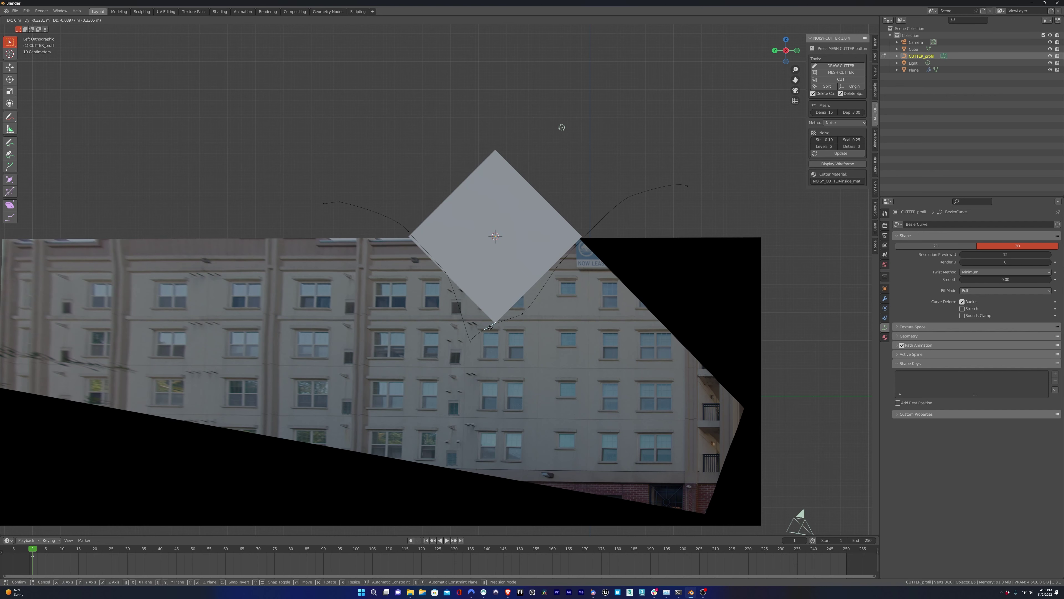
pyautogui.click(491, 327)
pyautogui.click(471, 342)
pyautogui.press('g')
pyautogui.click(473, 342)
pyautogui.click(475, 332)
pyautogui.press('g')
pyautogui.click(479, 334)
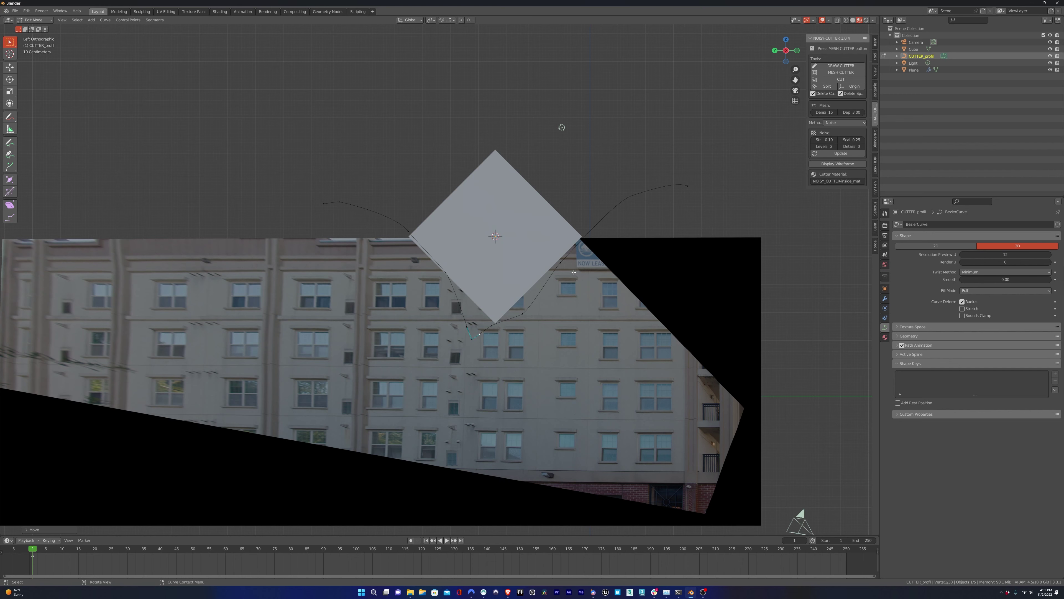
pyautogui.press('Tab')
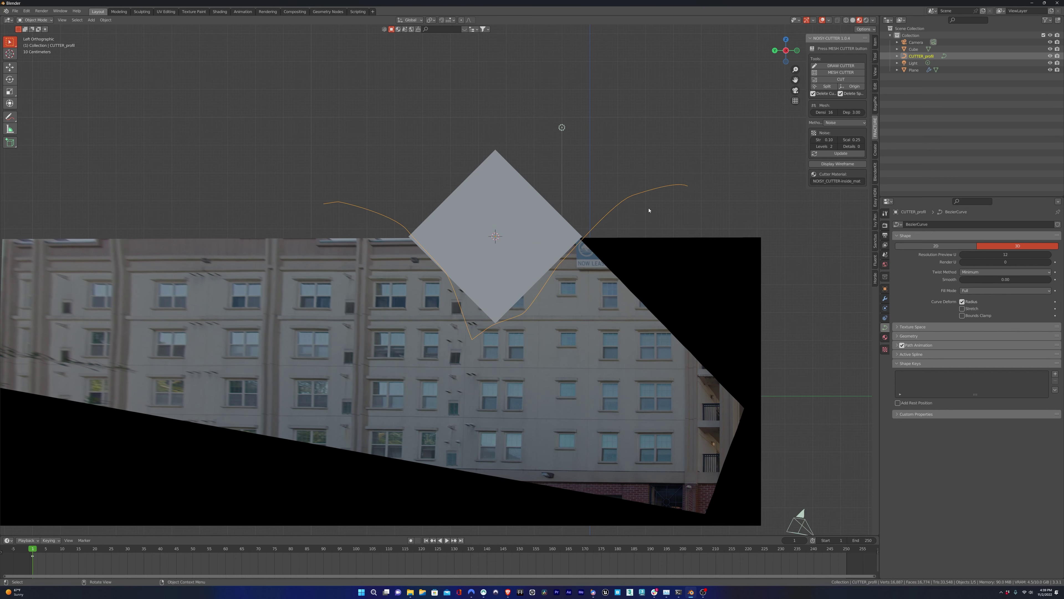
# Generate a Noisy Cutter mesh from the curve in the left orthographic view and check its depth through the facade.
pyautogui.moveTo(611, 233); pyautogui.dragTo(546, 258, button='middle')
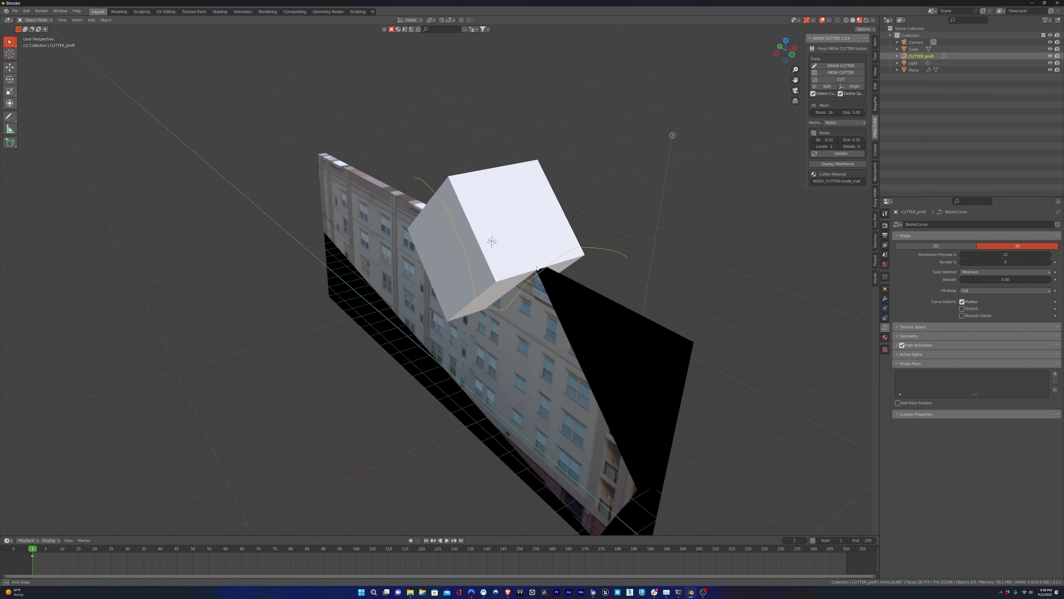
pyautogui.press('KP_3')
pyautogui.press('ctrl+KP_3')
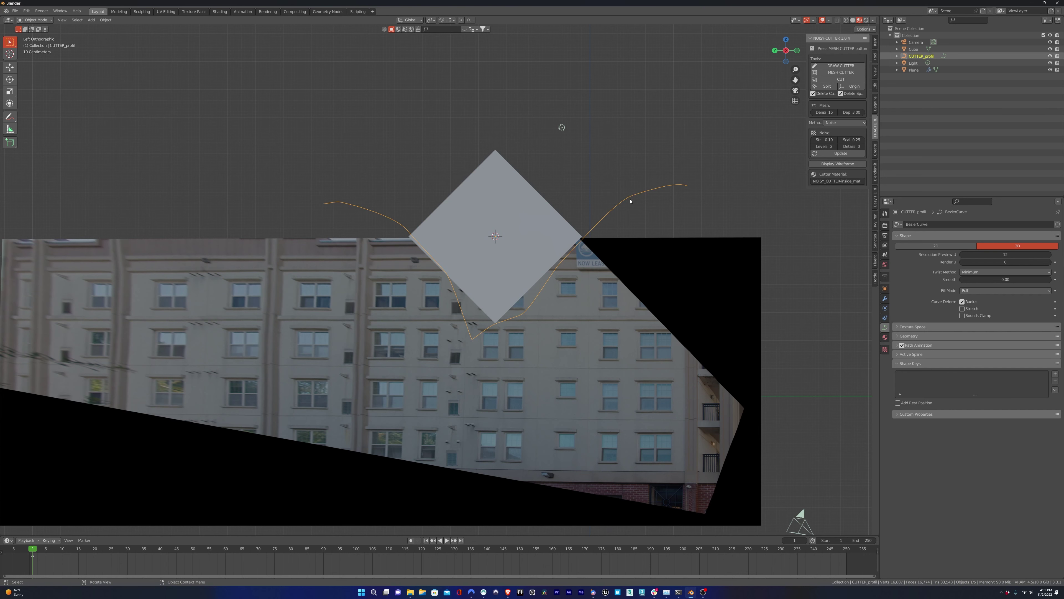
pyautogui.click(840, 73)
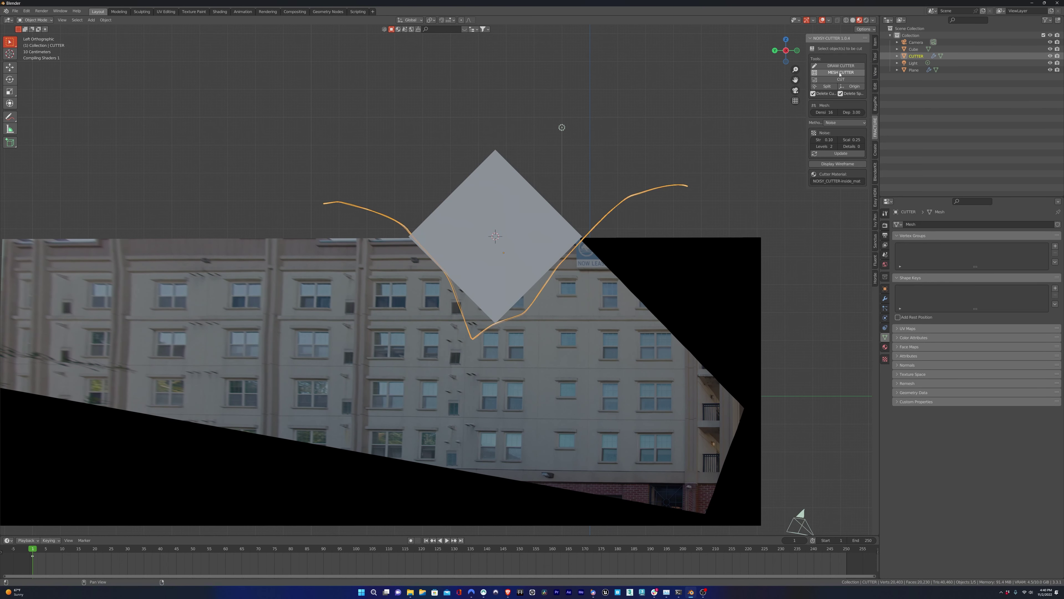
pyautogui.moveTo(546, 249); pyautogui.dragTo(471, 322, button='middle')
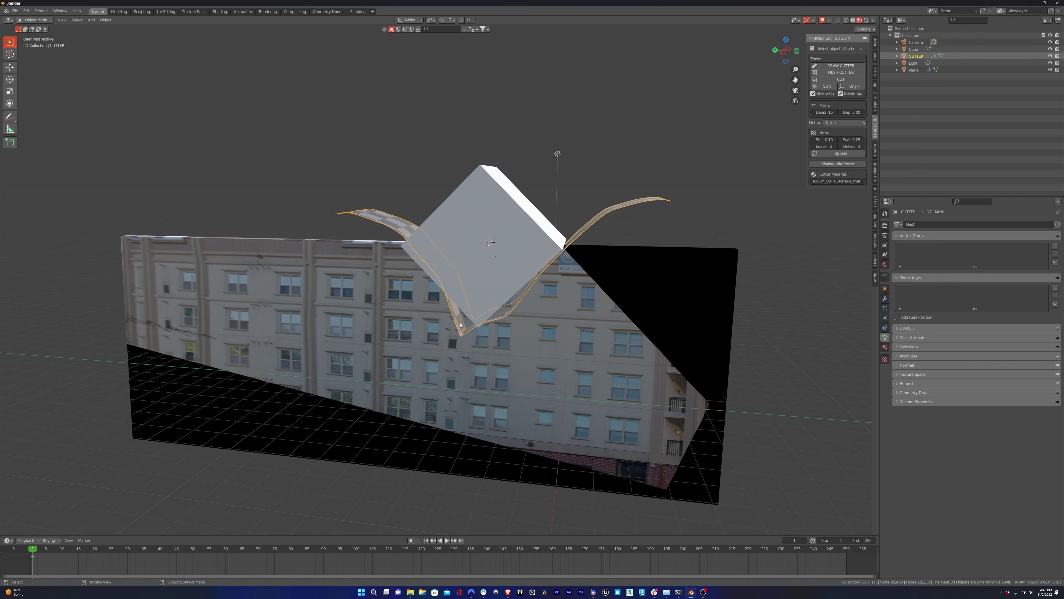
# Move the cube along the Y axis, well away from the cutter.
pyautogui.click(480, 216)
pyautogui.press('g')
pyautogui.press('y')
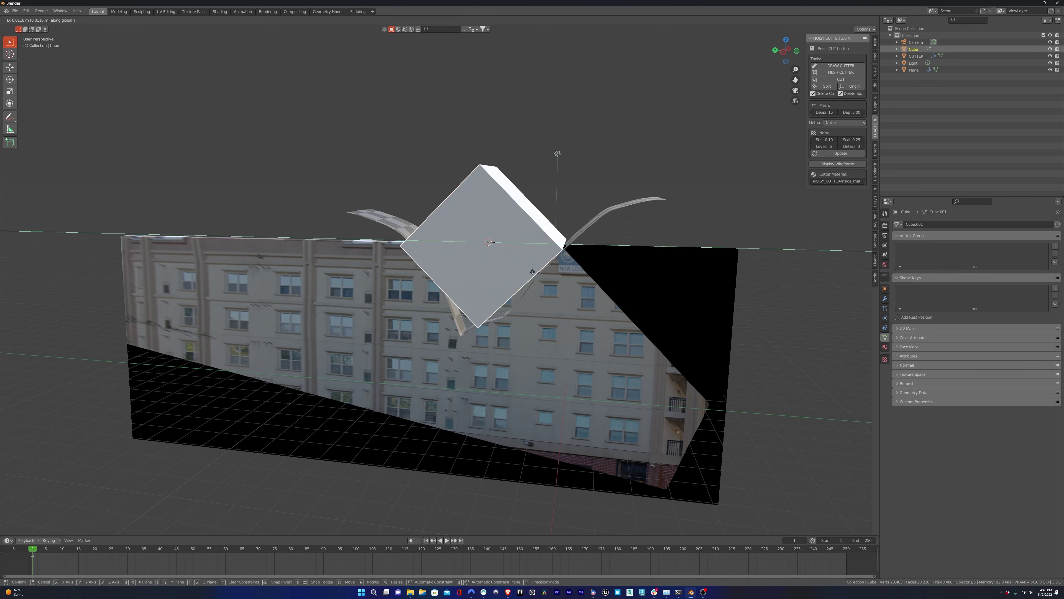
pyautogui.click(90, 270)
# Cut the facade plane with the Noisy Cutter mesh.
pyautogui.moveTo(530, 307)
pyautogui.mouseDown(button='middle')
pyautogui.moveTo(497, 332)
pyautogui.moveTo(351, 381)
pyautogui.moveTo(508, 229)
pyautogui.moveTo(407, 268)
pyautogui.mouseUp(button='middle')
pyautogui.click(351, 380)
pyautogui.click(552, 152)
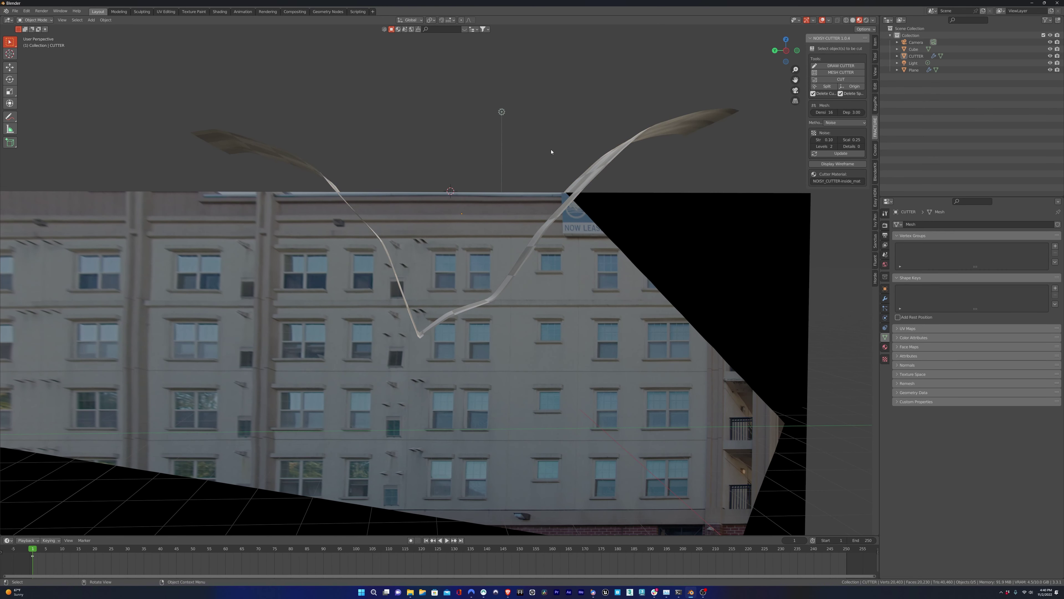
pyautogui.click(422, 208)
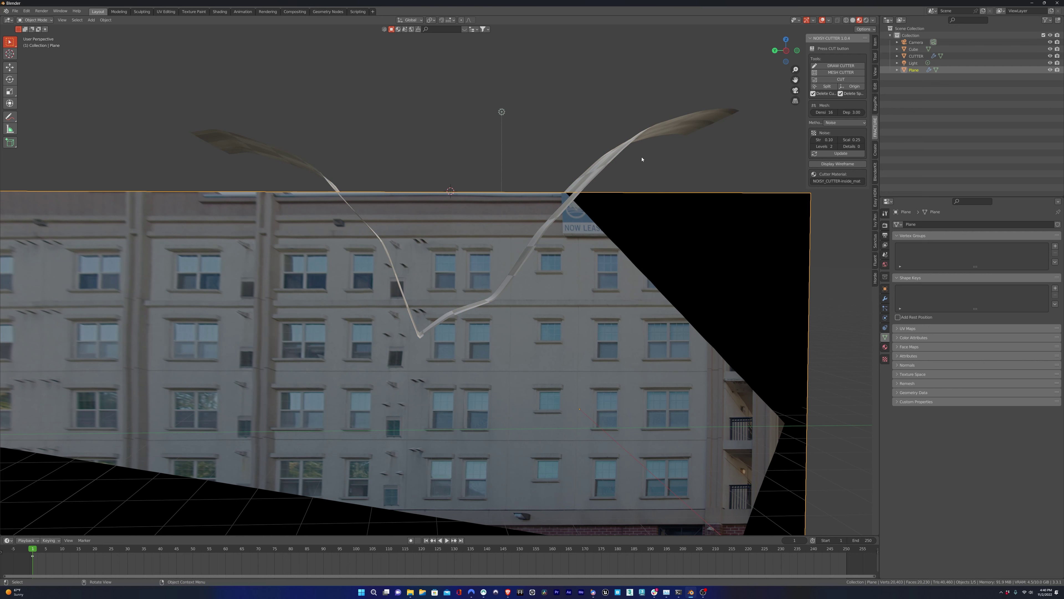
pyautogui.click(841, 79)
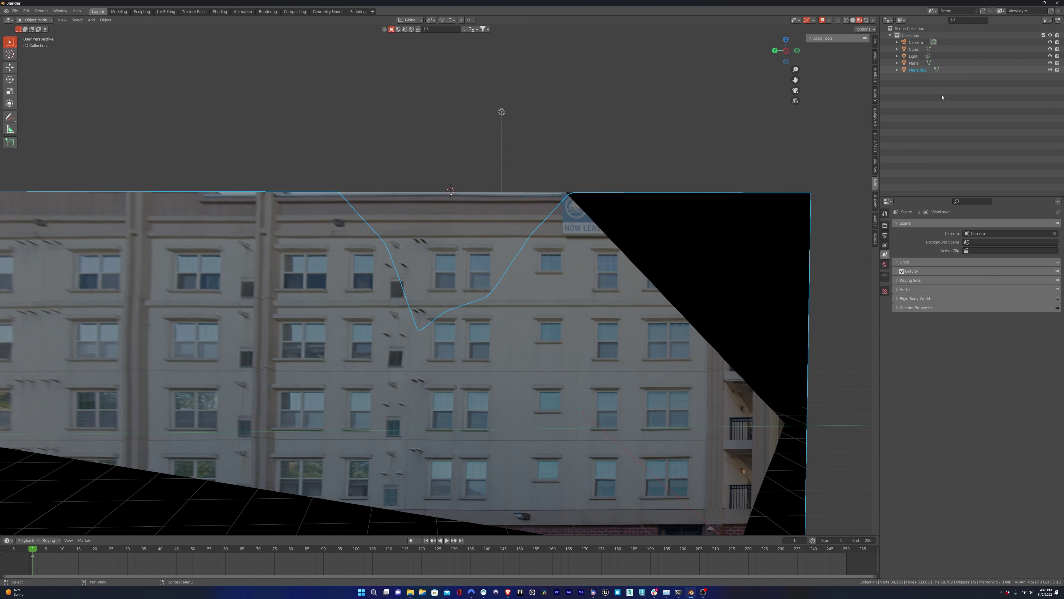
# Rename the uncut plane as Original Mesh and the newly cut plane as Cut Building.
pyautogui.click(507, 320)
pyautogui.click(914, 63)
pyautogui.doubleClick(914, 63)
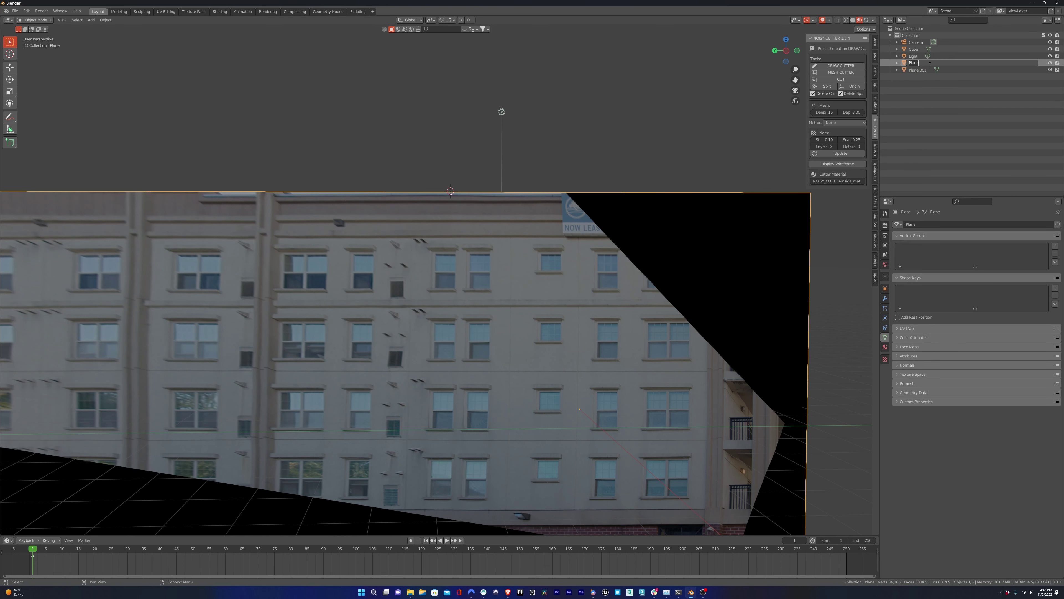
pyautogui.write('Original Mesh')
pyautogui.press('Return')
pyautogui.doubleClick(919, 70)
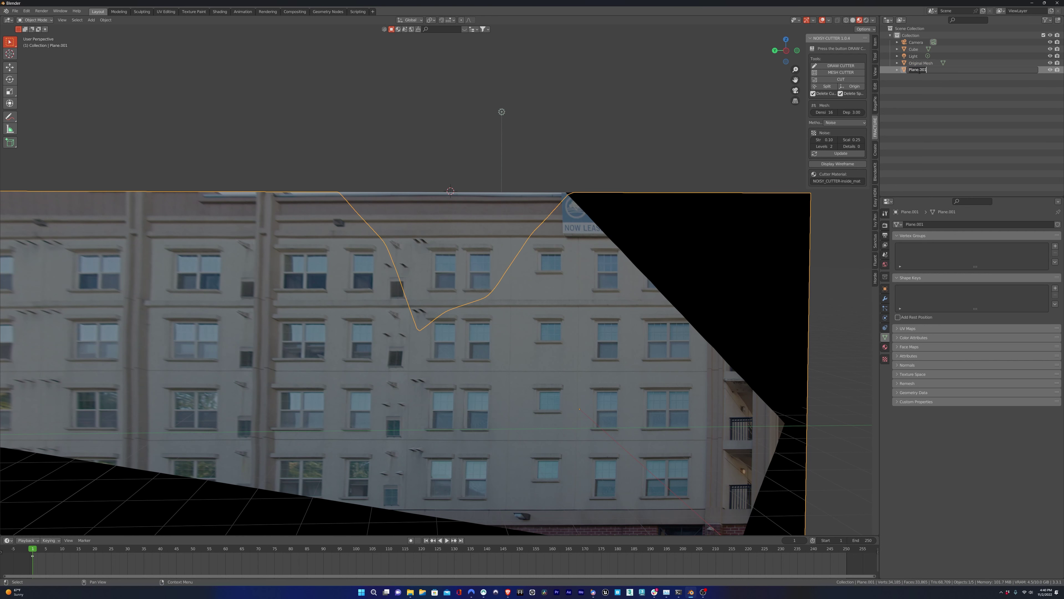
pyautogui.write('Cut Building')
pyautogui.press('Return')
# Rename Original Mesh as Original Building and hide it in the viewport.
pyautogui.click(919, 70)
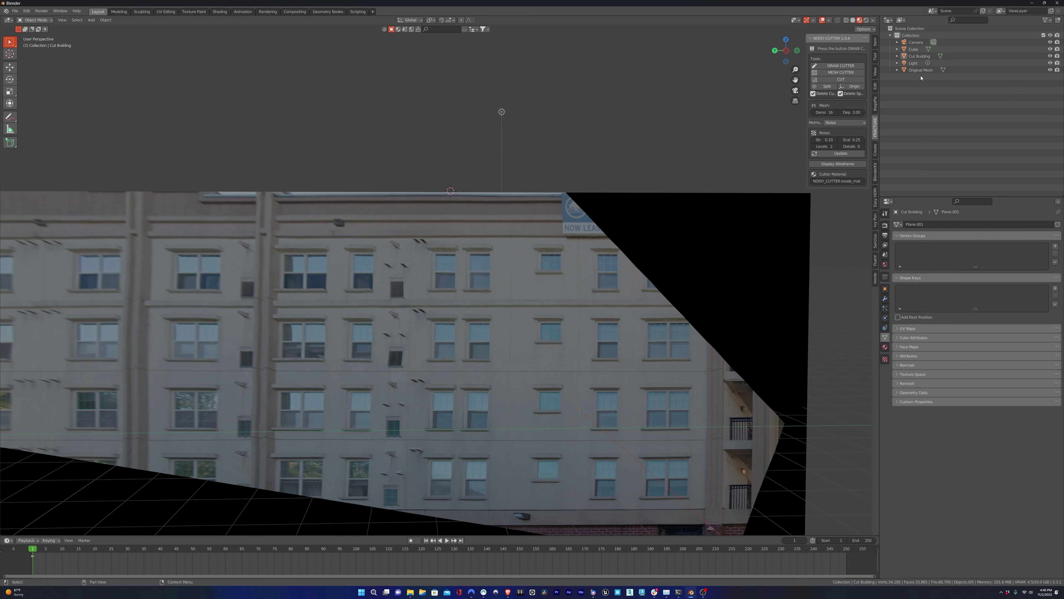
pyautogui.doubleClick(922, 70)
pyautogui.moveTo(924, 70); pyautogui.dragTo(939, 71)
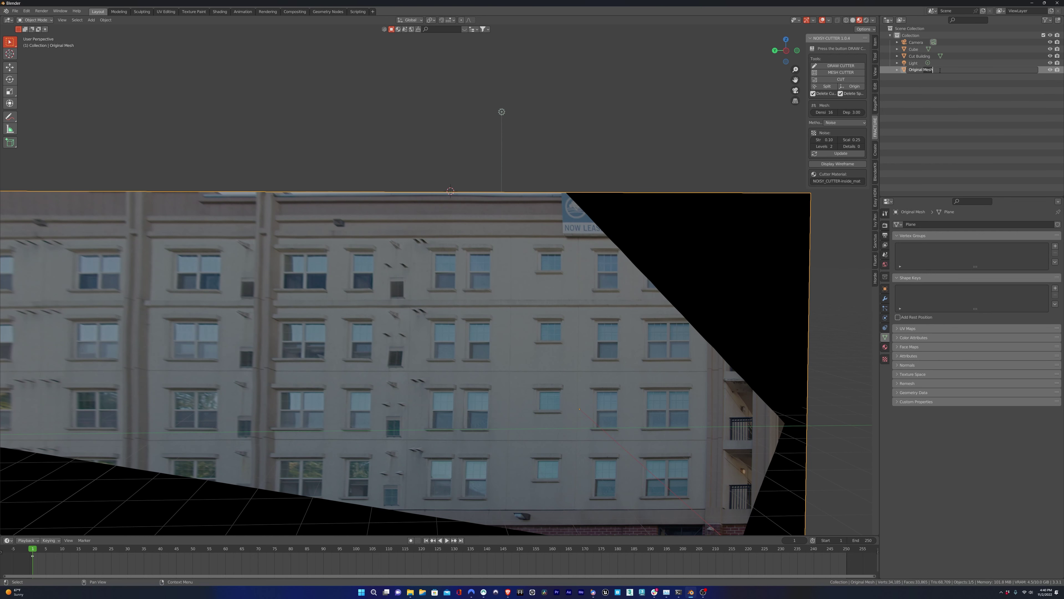
pyautogui.write('Building')
pyautogui.press('Return')
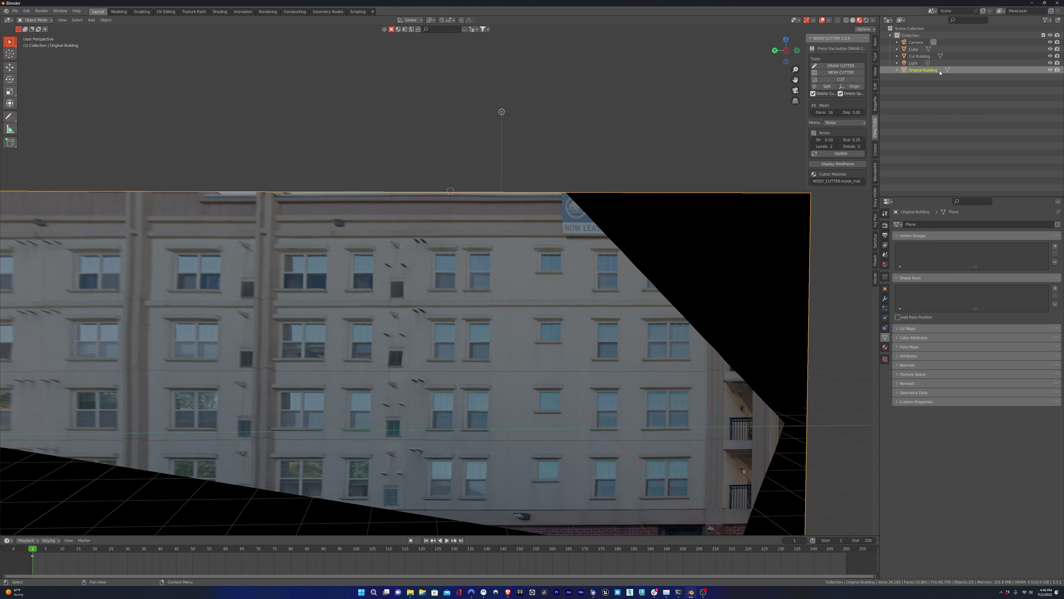
pyautogui.click(1050, 70)
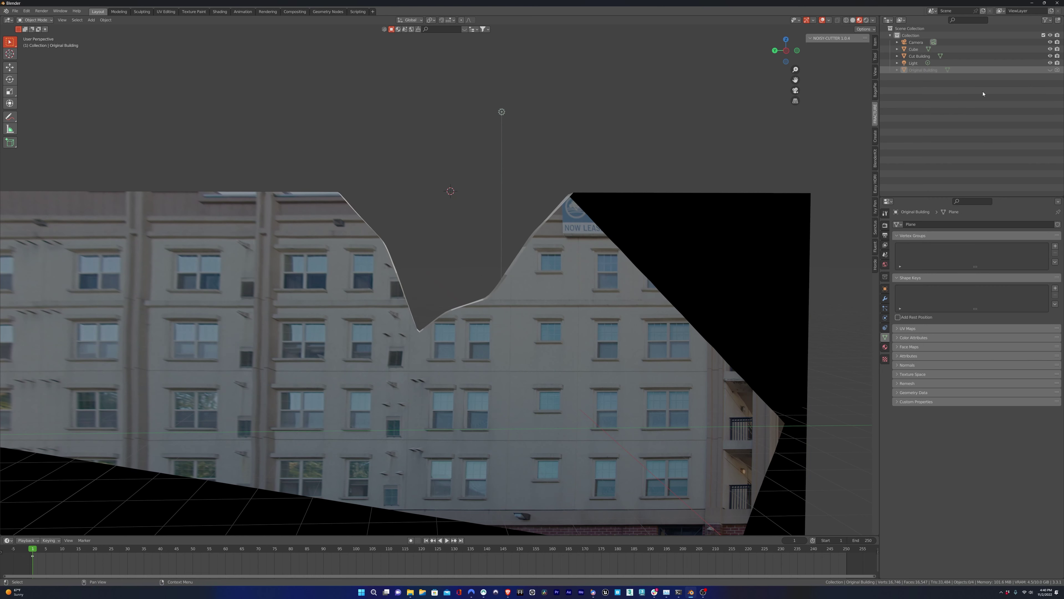
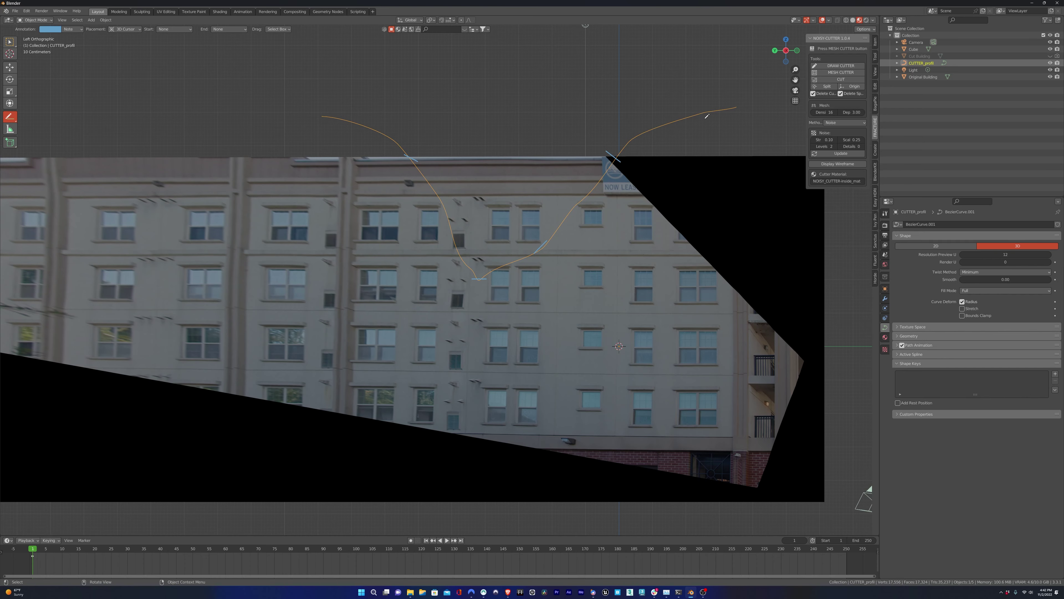
# Generate a cutter mesh from the redrawn roofline curve and update it with a stronger noise.
pyautogui.click(841, 72)
pyautogui.moveTo(578, 193)
pyautogui.mouseDown(button='middle')
pyautogui.moveTo(620, 193)
pyautogui.moveTo(594, 200)
pyautogui.mouseUp(button='middle')
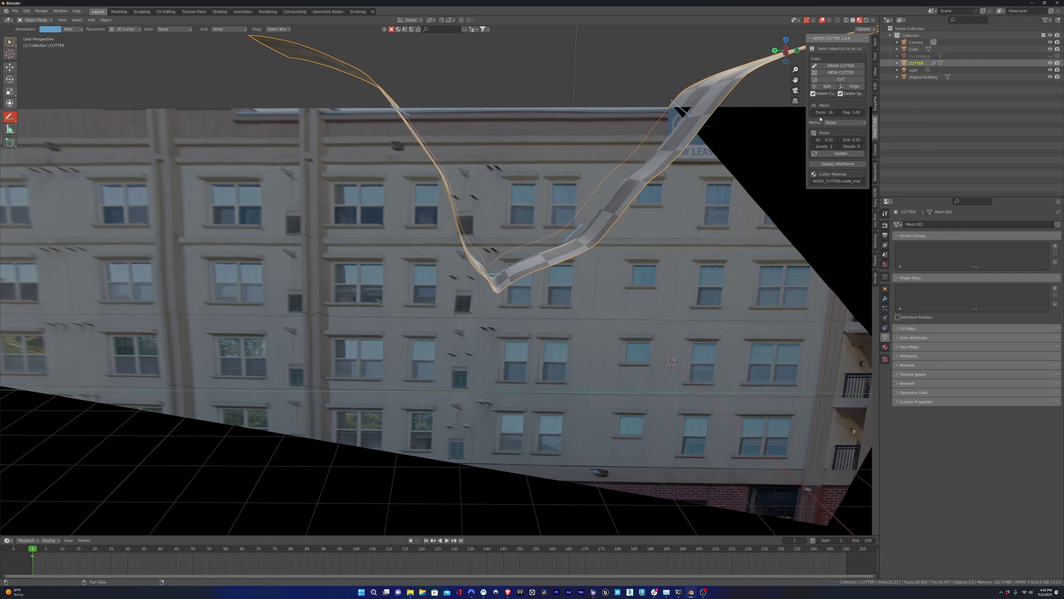
pyautogui.moveTo(823, 140); pyautogui.dragTo(847, 139)
pyautogui.click(840, 153)
pyautogui.moveTo(492, 190); pyautogui.dragTo(459, 225, button='middle')
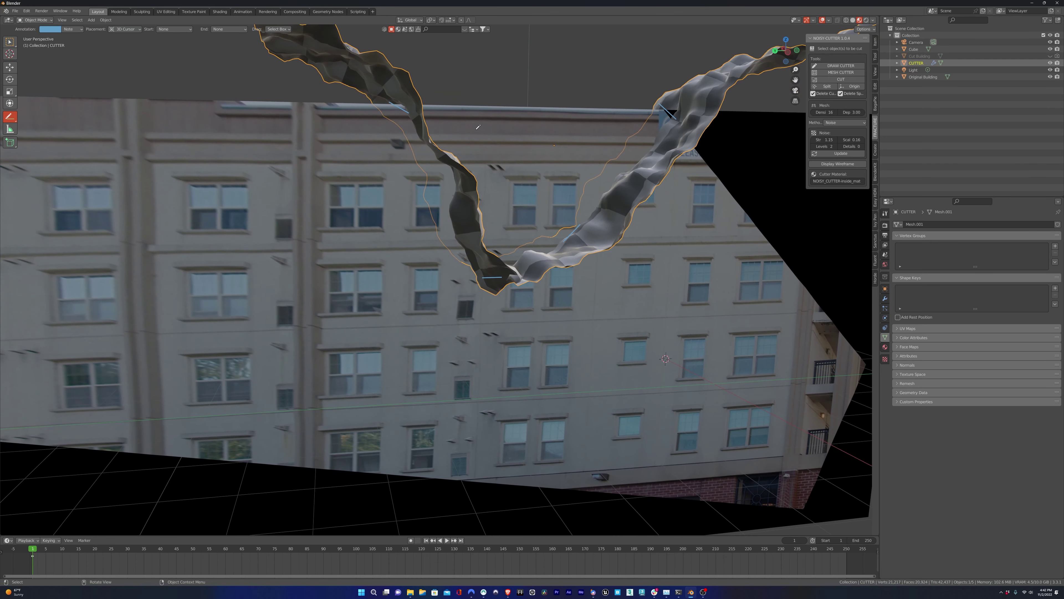
# Set the cutter's noise strength to 0.8, update the mesh, and inspect its shape across the facade.
pyautogui.click(823, 140)
pyautogui.write('0.8')
pyautogui.press('Return')
pyautogui.click(840, 153)
pyautogui.moveTo(630, 154); pyautogui.dragTo(547, 167, button='middle')
pyautogui.press('Tab')
pyautogui.moveTo(431, 120); pyautogui.dragTo(414, 74, button='middle')
pyautogui.press('Tab')
pyautogui.press('Tab')
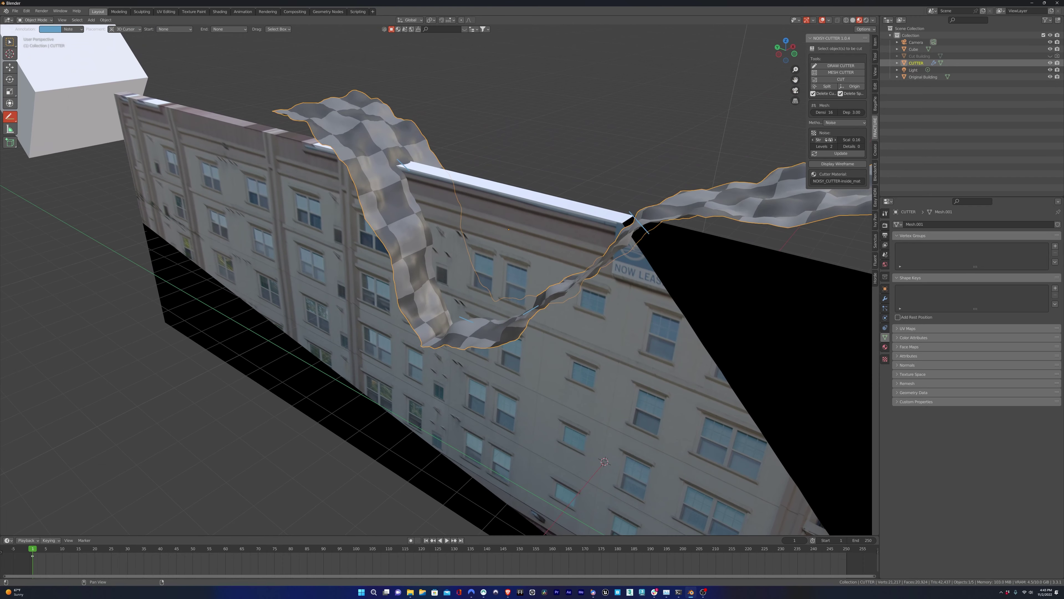
# Adjust the cutter's noise scale and regenerate its noise with the strength kept at 0.8.
pyautogui.click(852, 140)
pyautogui.press('BackSpace')
pyautogui.write('4')
pyautogui.press('Return')
pyautogui.click(828, 153)
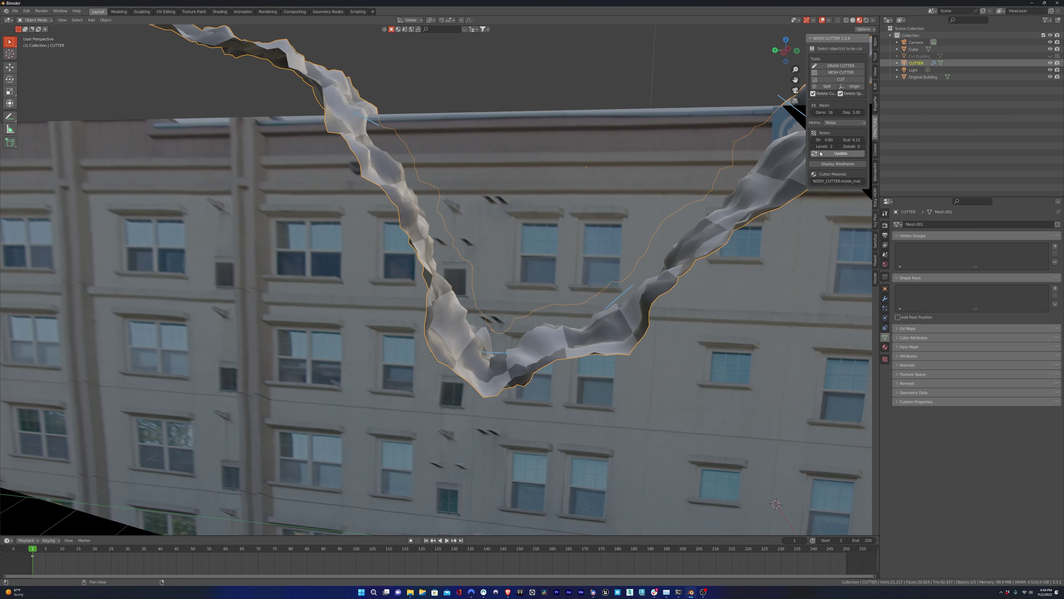
pyautogui.click(829, 140)
pyautogui.press('Return')
pyautogui.click(828, 154)
# Cut Original Building with the noisy cutter and hide the uncut original to expose the broken edge.
pyautogui.click(550, 96)
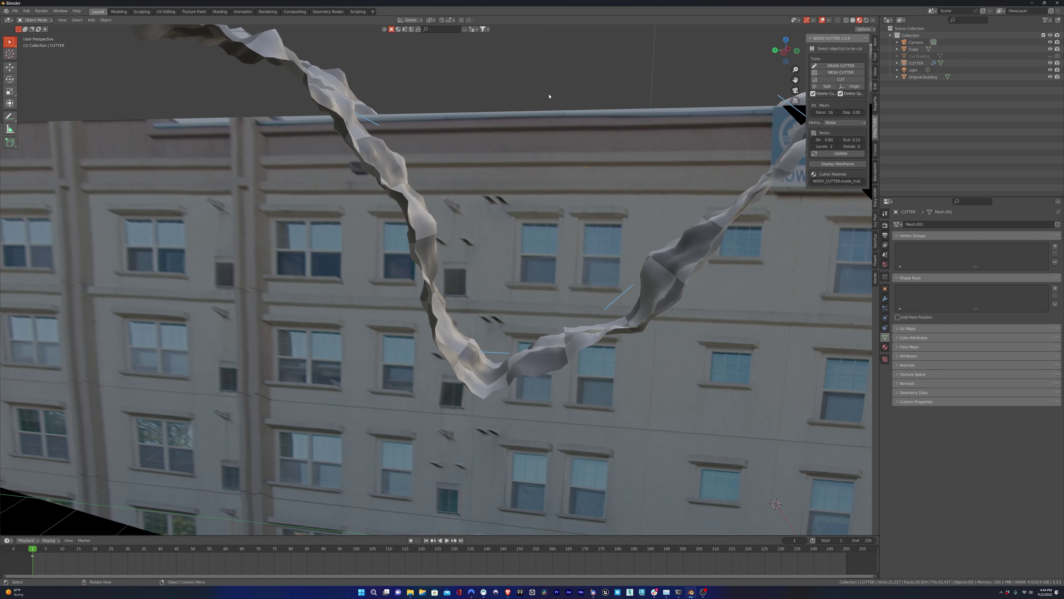
pyautogui.scroll(-3, 549, 97)
pyautogui.click(544, 192)
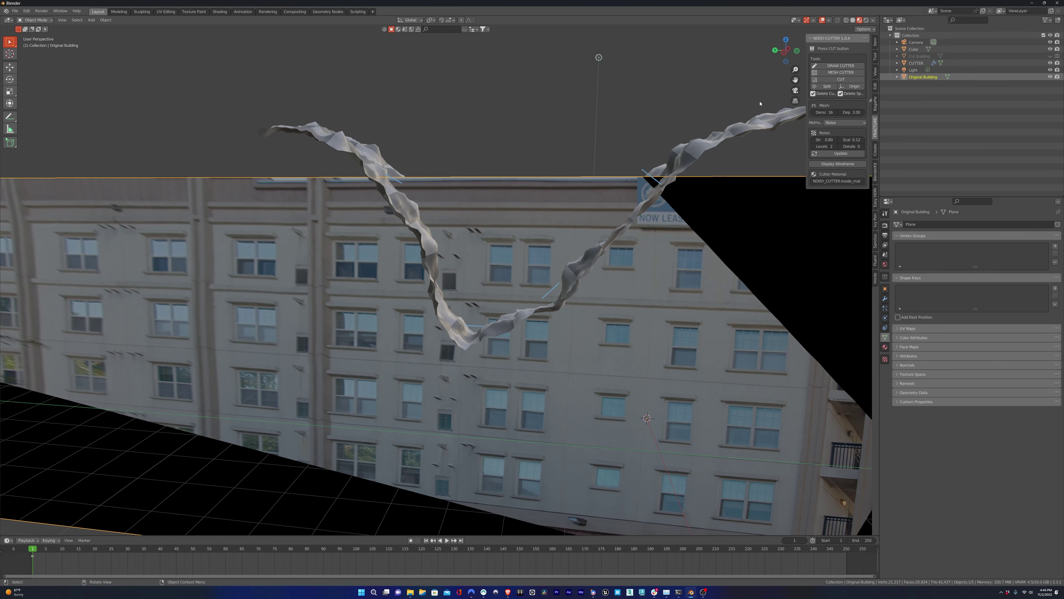
pyautogui.click(841, 79)
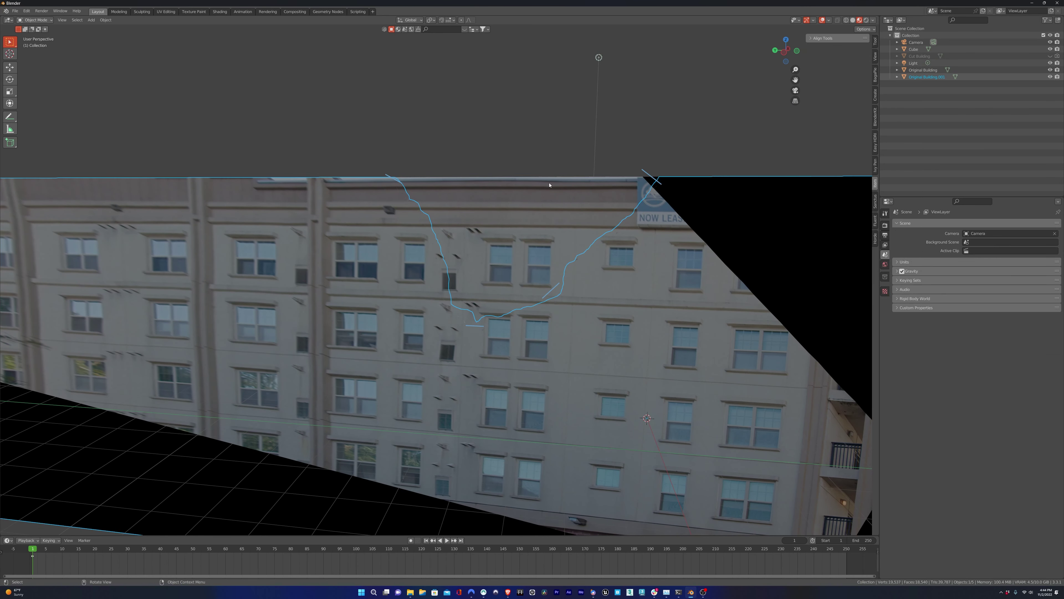
pyautogui.click(1051, 70)
pyautogui.click(1051, 70)
pyautogui.moveTo(542, 257); pyautogui.dragTo(669, 157, button='middle')
pyautogui.scroll(3, 494, 265)
pyautogui.scroll(5, 554, 252)
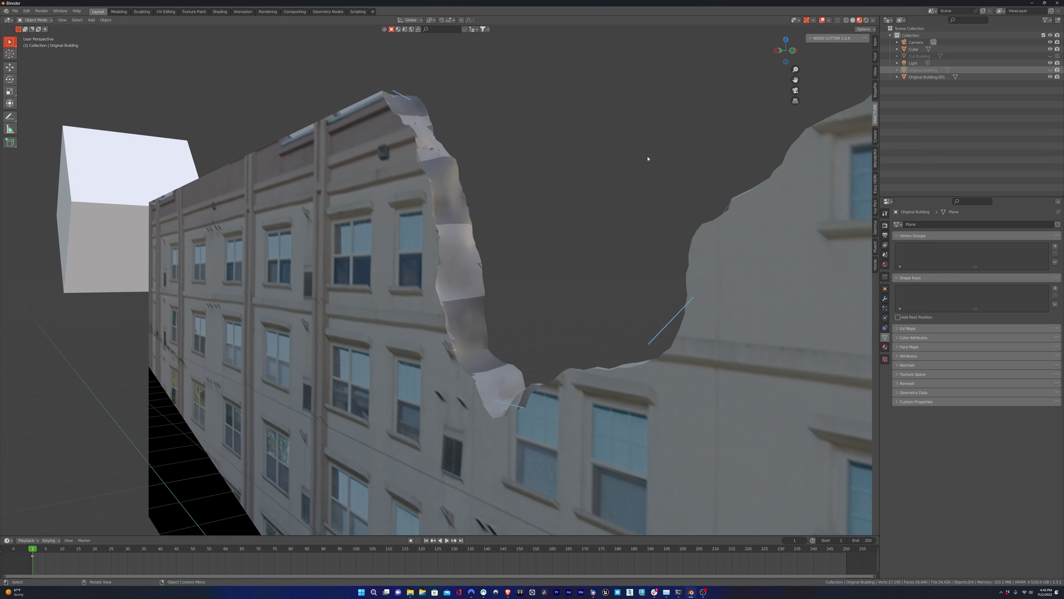
# In Edit Mode on the cut building, select only the faces assigned to NOISY_CUTTER-inside_mat and inspect the broken edge.
pyautogui.click(425, 188)
pyautogui.click(885, 346)
pyautogui.click(931, 233)
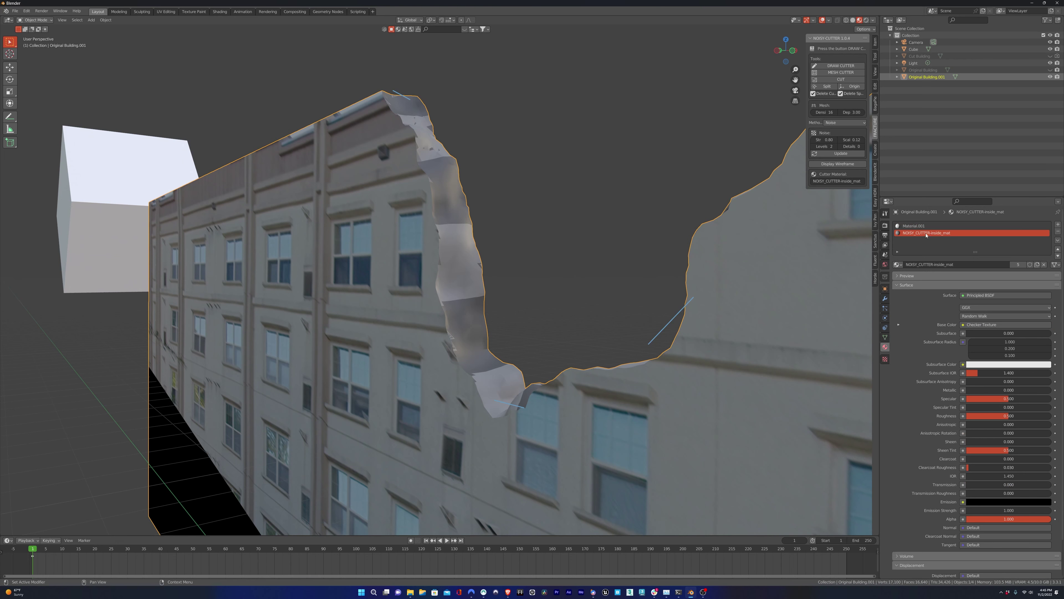
pyautogui.press('Tab')
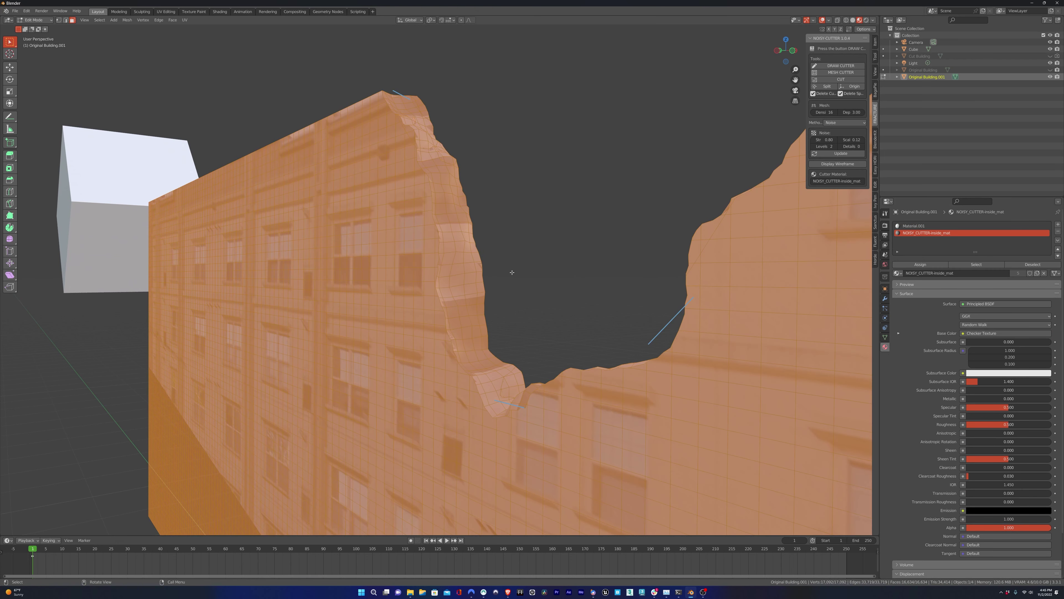
pyautogui.hotkey('alt', 'a')
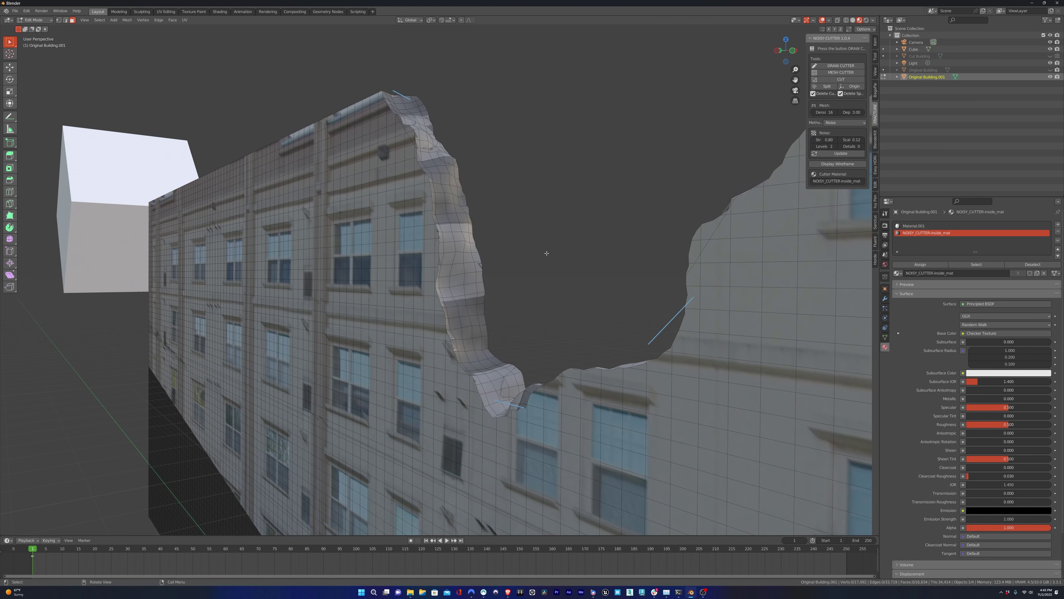
pyautogui.click(976, 265)
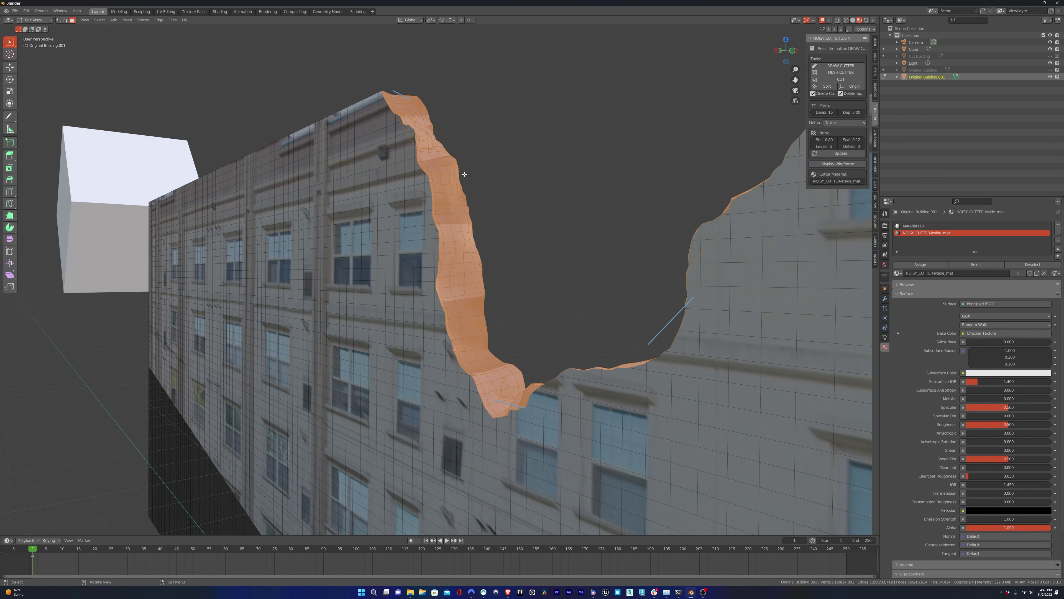
pyautogui.moveTo(529, 226); pyautogui.dragTo(577, 239, button='middle')
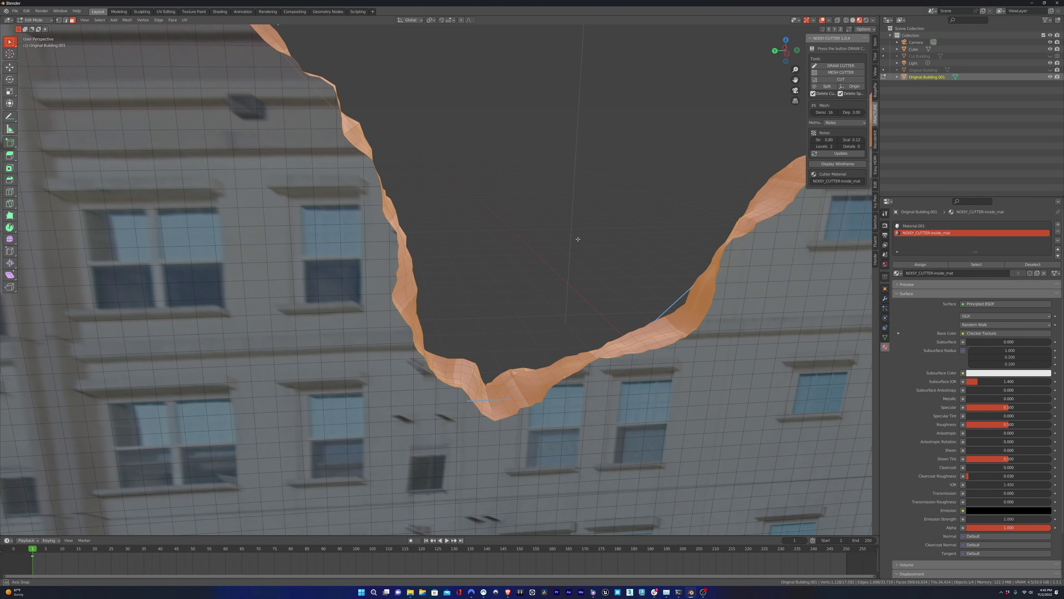
pyautogui.moveTo(689, 230); pyautogui.dragTo(433, 267, button='middle')
# Select only the faces assigned to Material.001 and compare the building's two material slots.
pyautogui.hotkey('alt', 'a')
pyautogui.click(918, 226)
pyautogui.click(976, 265)
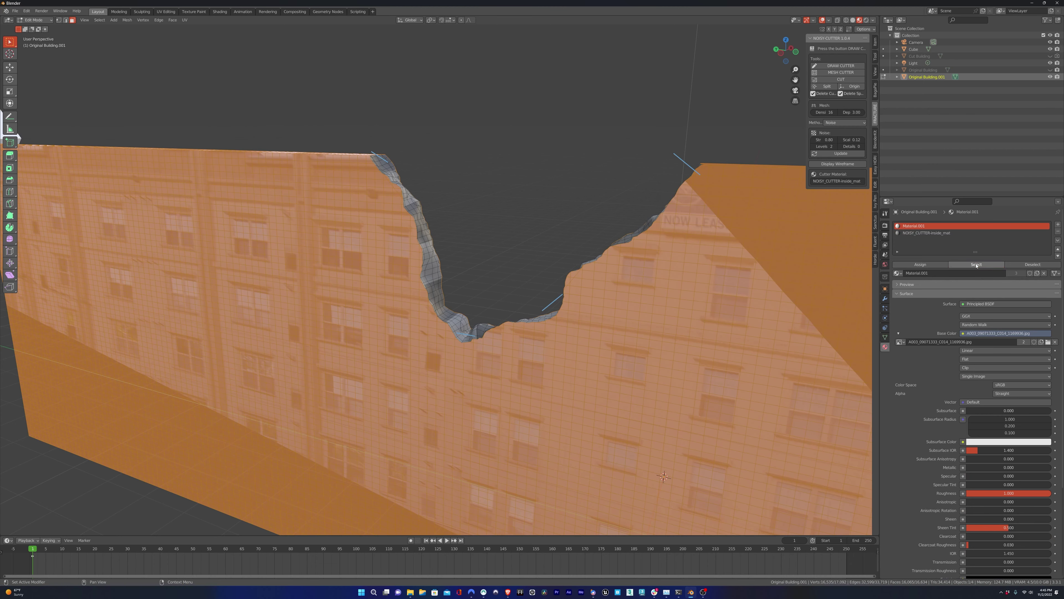
pyautogui.moveTo(432, 201); pyautogui.dragTo(448, 205, button='middle')
pyautogui.moveTo(441, 322); pyautogui.dragTo(461, 228, button='middle')
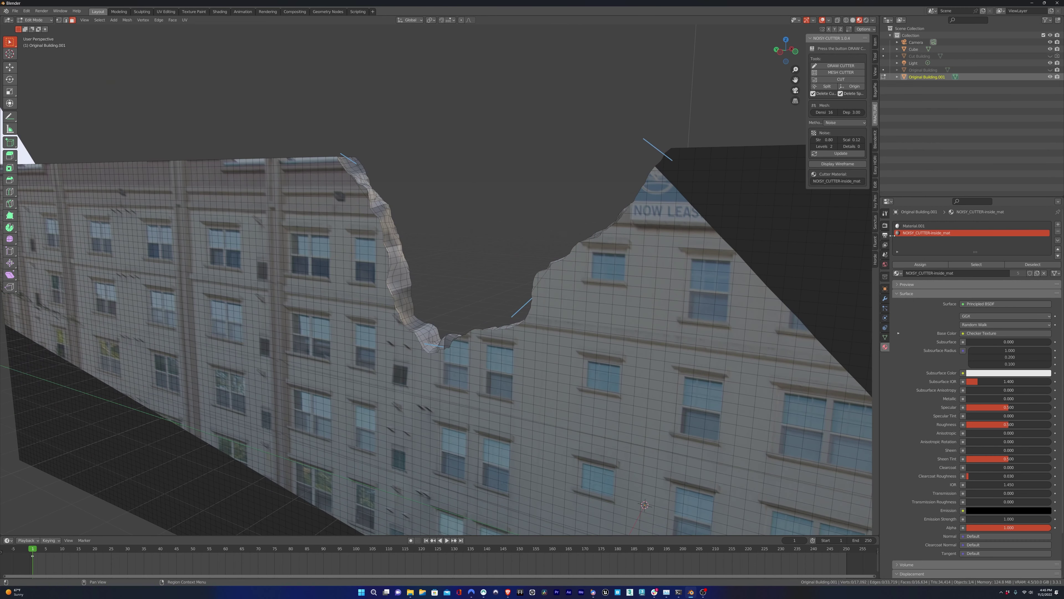
pyautogui.click(927, 233)
pyautogui.click(915, 226)
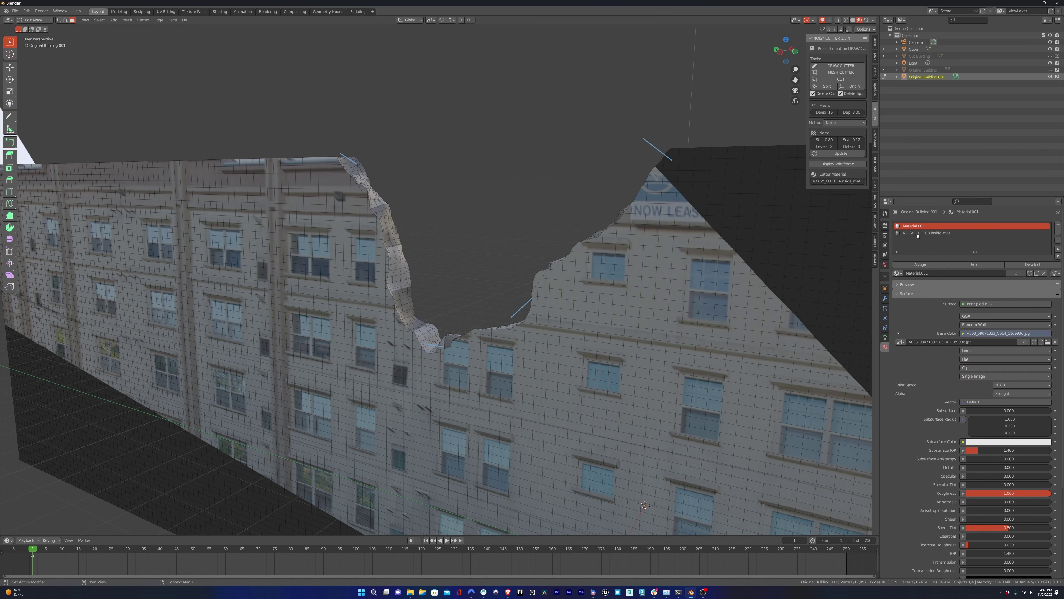
# Rename the cut building's Material.001 as Projected Material and NOISY_CUTTER-inside_mat as Broken Inner Faces.
pyautogui.click(920, 233)
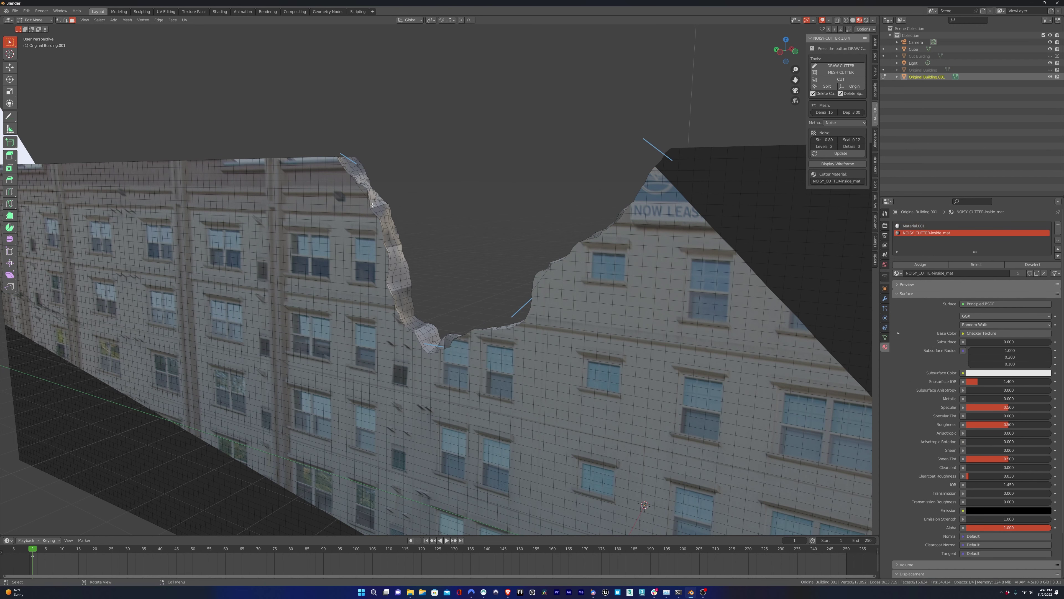
pyautogui.click(925, 226)
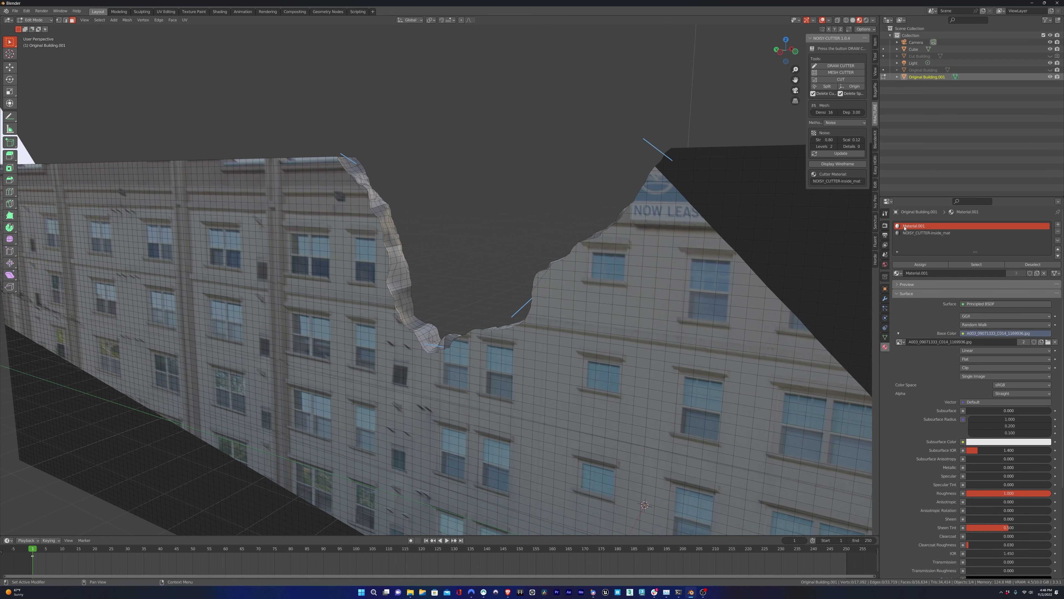
pyautogui.doubleClick(932, 226)
pyautogui.write('Projected Material')
pyautogui.doubleClick(921, 233)
pyautogui.write('Bl')
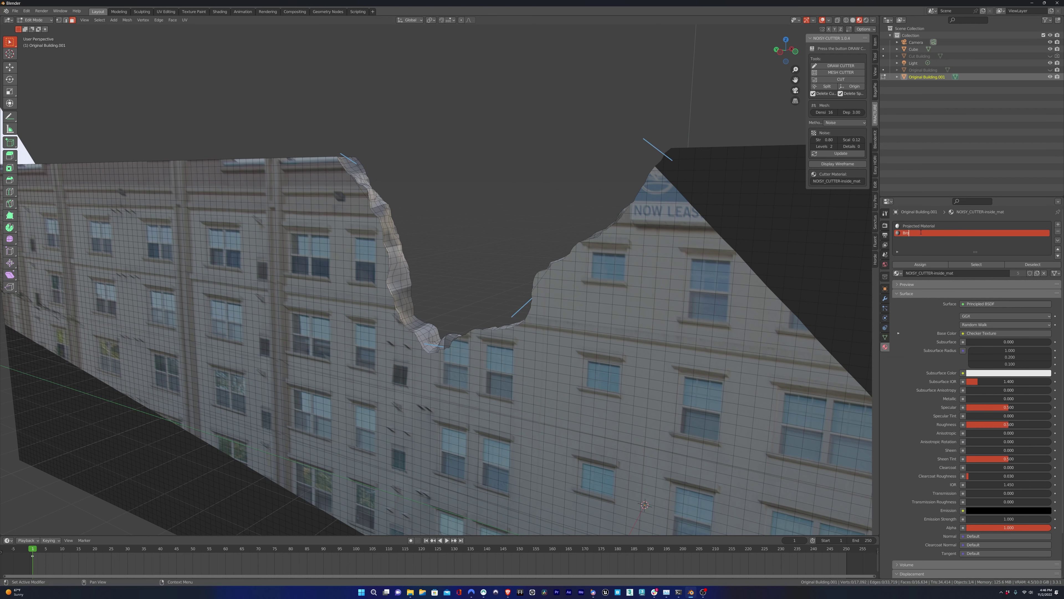
pyautogui.write('oken Inner Faces')
pyautogui.press('Return')
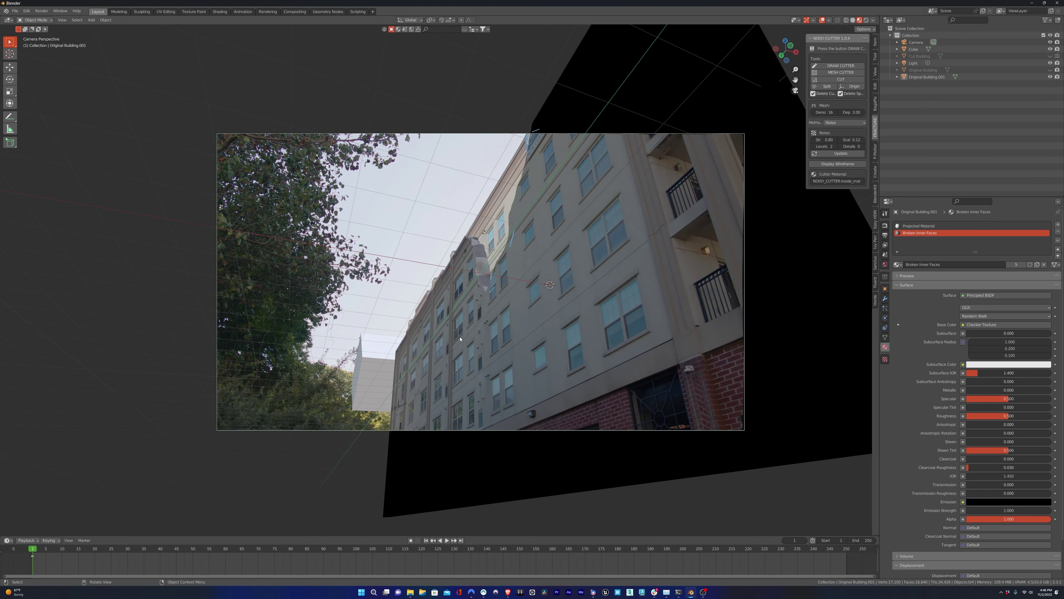
# Delete the Cube beside the far end of the cut building from the scene.
pyautogui.click(480, 255)
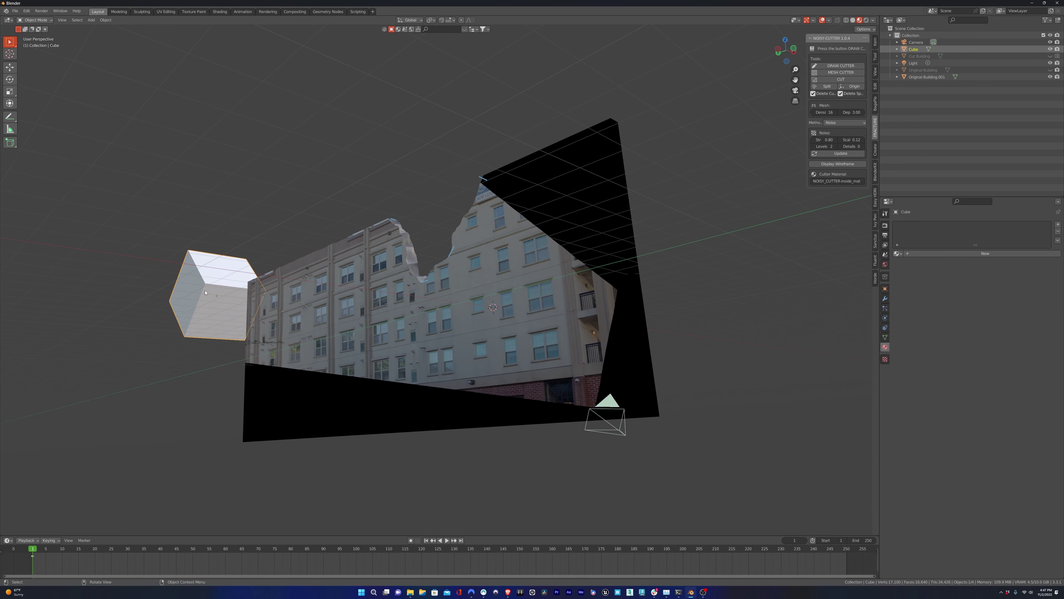
pyautogui.press('Delete')
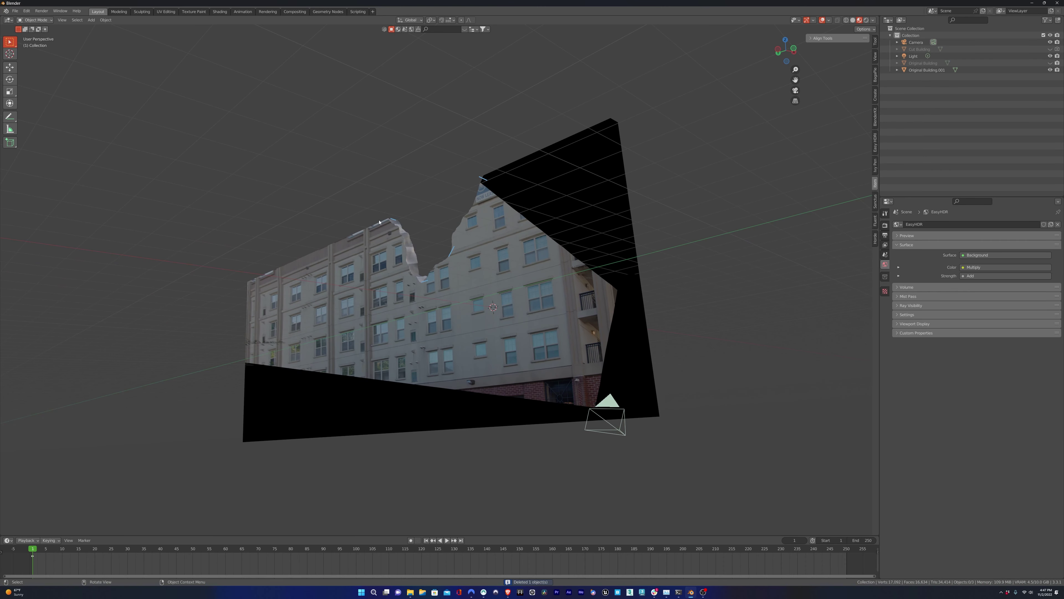
# From the camera view, knife-cut the outline of the upper balcony opening into the Original Building.001 facade mesh.
pyautogui.moveTo(267, 348); pyautogui.dragTo(408, 234, button='middle')
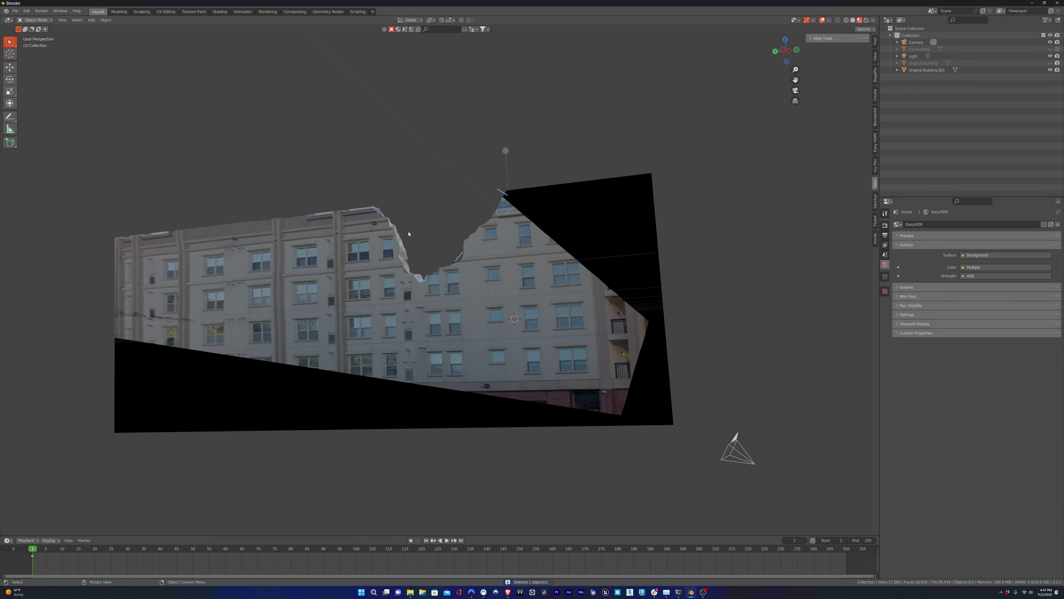
pyautogui.press('KP_0')
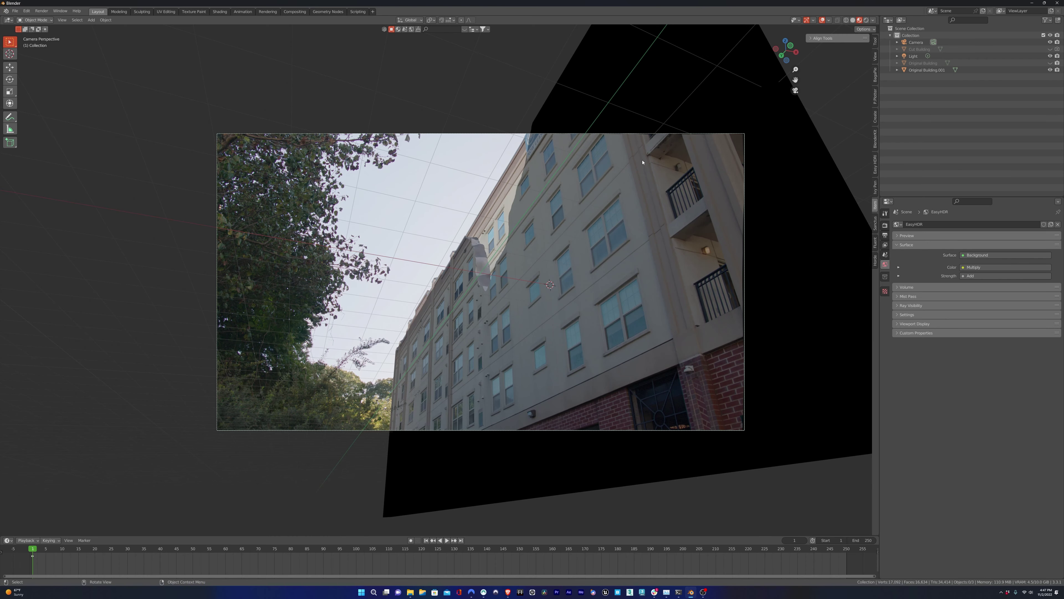
pyautogui.click(626, 209)
pyautogui.press('Tab')
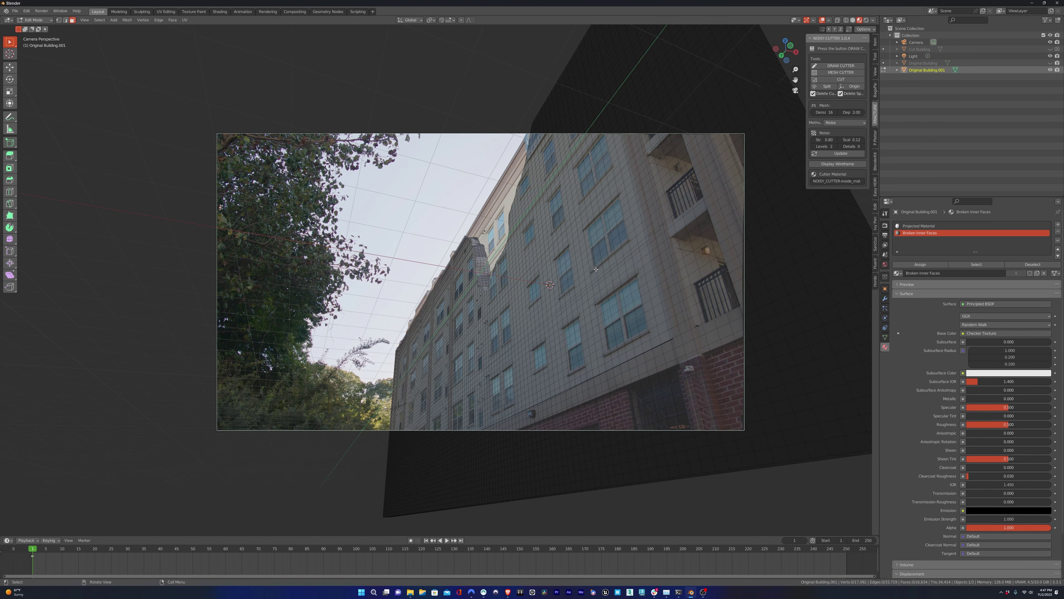
pyautogui.scroll(1, 658, 176)
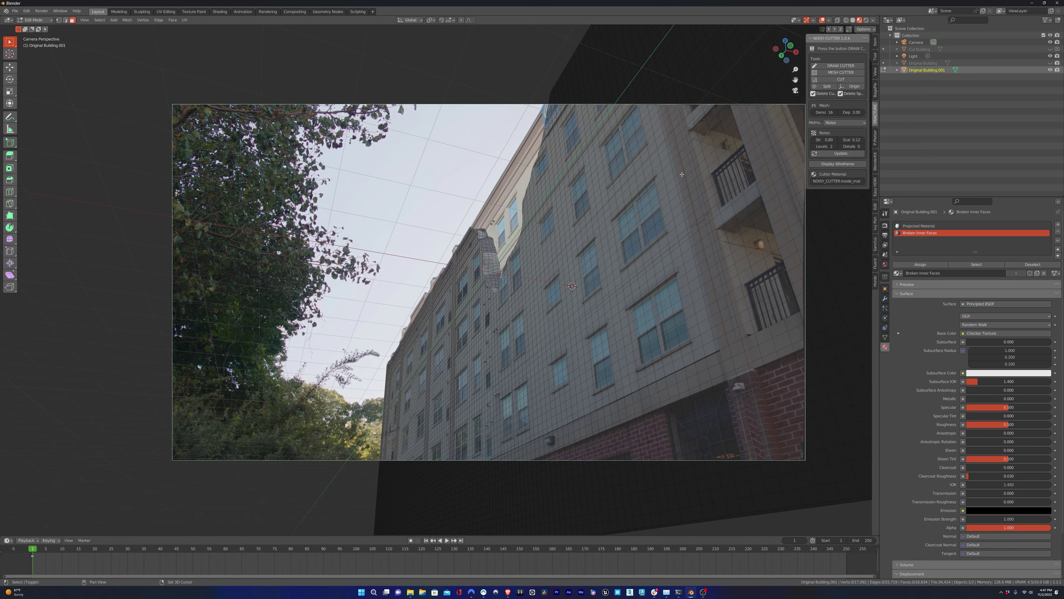
pyautogui.keyDown('shift'); pyautogui.moveTo(682, 171); pyautogui.dragTo(520, 344, button='middle'); pyautogui.keyUp('shift')
pyautogui.scroll(4, 659, 319)
pyautogui.scroll(-1, 701, 373)
pyautogui.scroll(3, 604, 335)
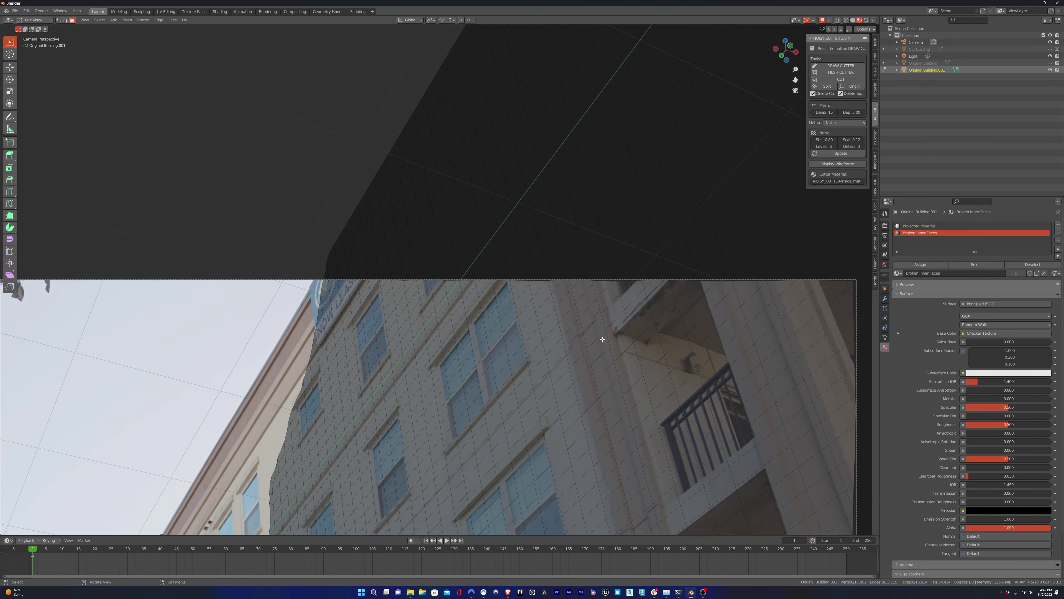
pyautogui.keyDown('shift'); pyautogui.moveTo(746, 431); pyautogui.dragTo(535, 373, button='middle'); pyautogui.keyUp('shift')
pyautogui.scroll(1, 536, 373)
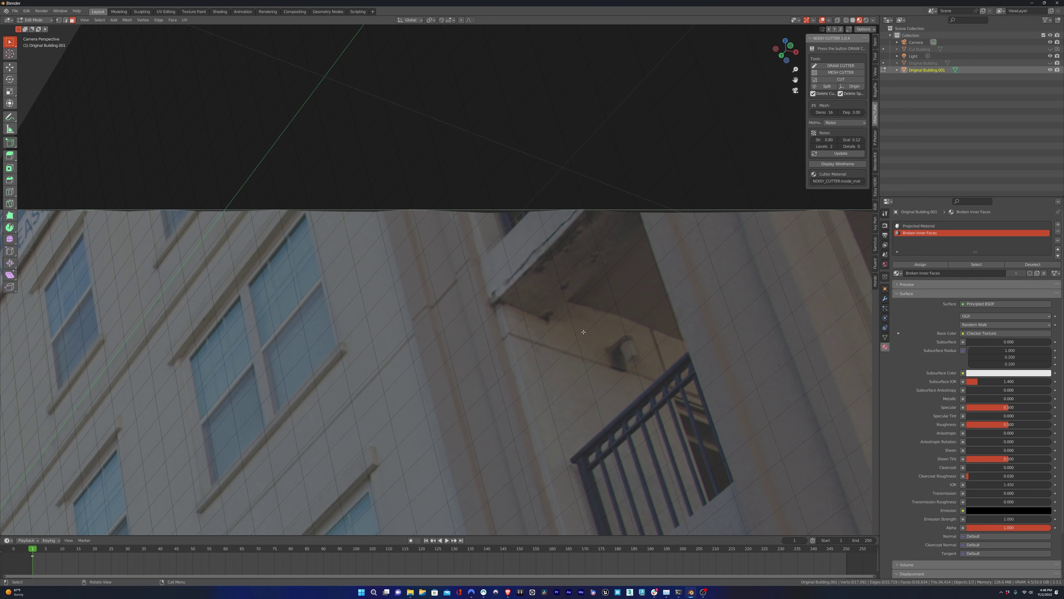
pyautogui.press('k')
pyautogui.click(501, 297)
pyautogui.click(592, 203)
pyautogui.click(625, 171)
pyautogui.press('Return')
# Select all the facade faces inside the upper balcony opening, including the thin slivers along its edge.
pyautogui.keyDown('shift'); pyautogui.moveTo(587, 235); pyautogui.dragTo(605, 137, button='middle'); pyautogui.keyUp('shift')
pyautogui.click(526, 195)
pyautogui.keyDown('shift'); pyautogui.click(592, 150); pyautogui.keyUp('shift')
pyautogui.keyDown('shift'); pyautogui.click(557, 187); pyautogui.keyUp('shift')
pyautogui.keyDown('shift'); pyautogui.click(531, 212); pyautogui.keyUp('shift')
pyautogui.keyDown('shift'); pyautogui.click(540, 240); pyautogui.keyUp('shift')
pyautogui.keyDown('shift'); pyautogui.click(561, 223); pyautogui.keyUp('shift')
pyautogui.keyDown('shift'); pyautogui.click(640, 143); pyautogui.keyUp('shift')
pyautogui.keyDown('shift'); pyautogui.click(594, 181); pyautogui.keyUp('shift')
pyautogui.keyDown('shift'); pyautogui.click(612, 207); pyautogui.keyUp('shift')
pyautogui.keyDown('shift'); pyautogui.click(643, 182); pyautogui.keyUp('shift')
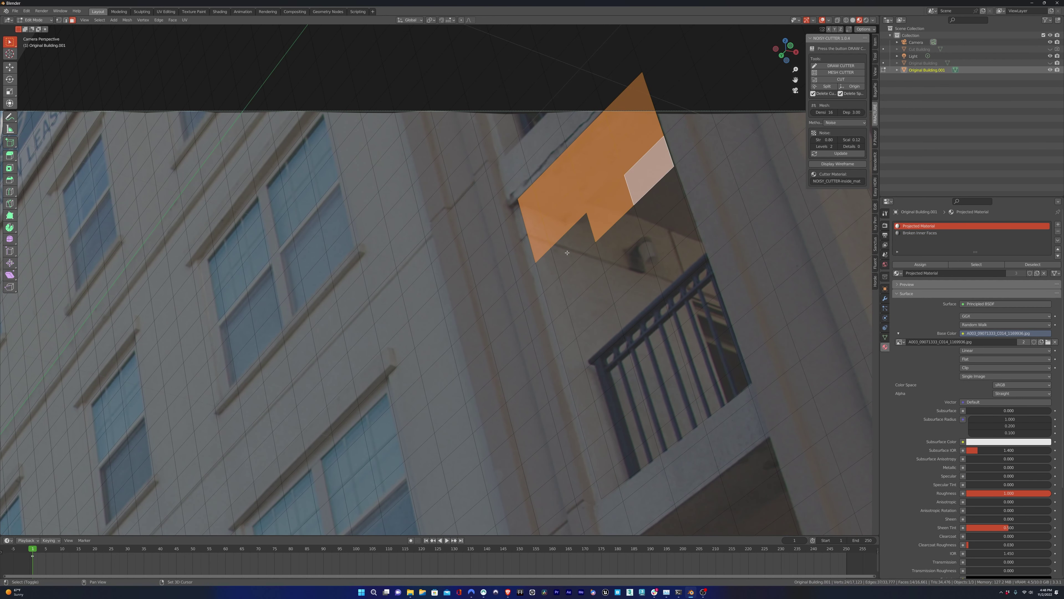
pyautogui.keyDown('shift'); pyautogui.click(577, 245); pyautogui.keyUp('shift')
pyautogui.keyDown('shift'); pyautogui.click(547, 271); pyautogui.keyUp('shift')
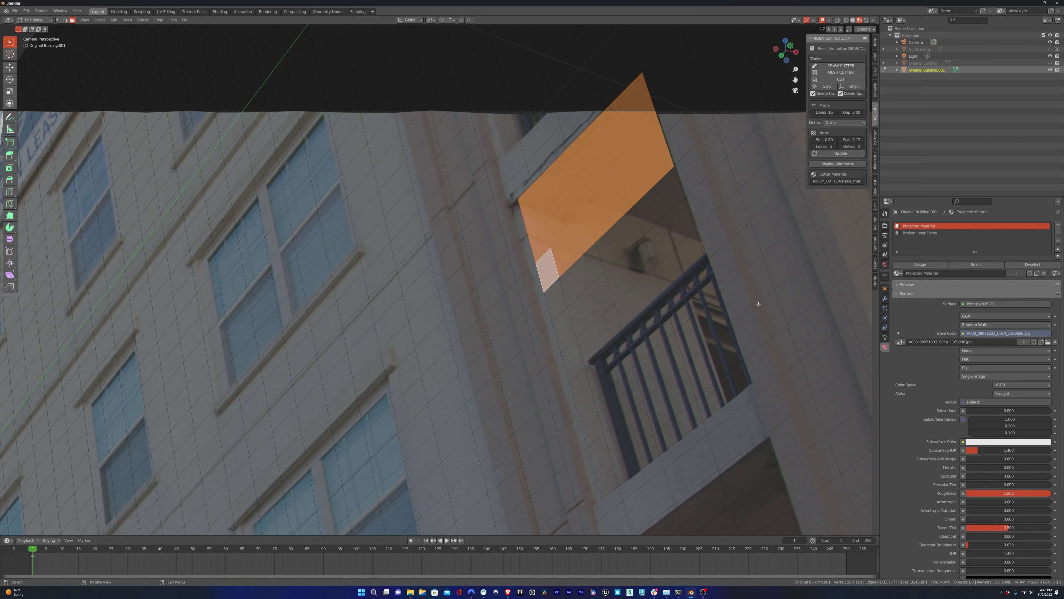
pyautogui.keyDown('shift'); pyautogui.click(551, 297); pyautogui.keyUp('shift')
pyautogui.keyDown('shift'); pyautogui.click(582, 275); pyautogui.keyUp('shift')
pyautogui.keyDown('shift'); pyautogui.click(619, 239); pyautogui.keyUp('shift')
pyautogui.keyDown('shift'); pyautogui.click(659, 202); pyautogui.keyUp('shift')
pyautogui.keyDown('shift'); pyautogui.click(692, 227); pyautogui.keyUp('shift')
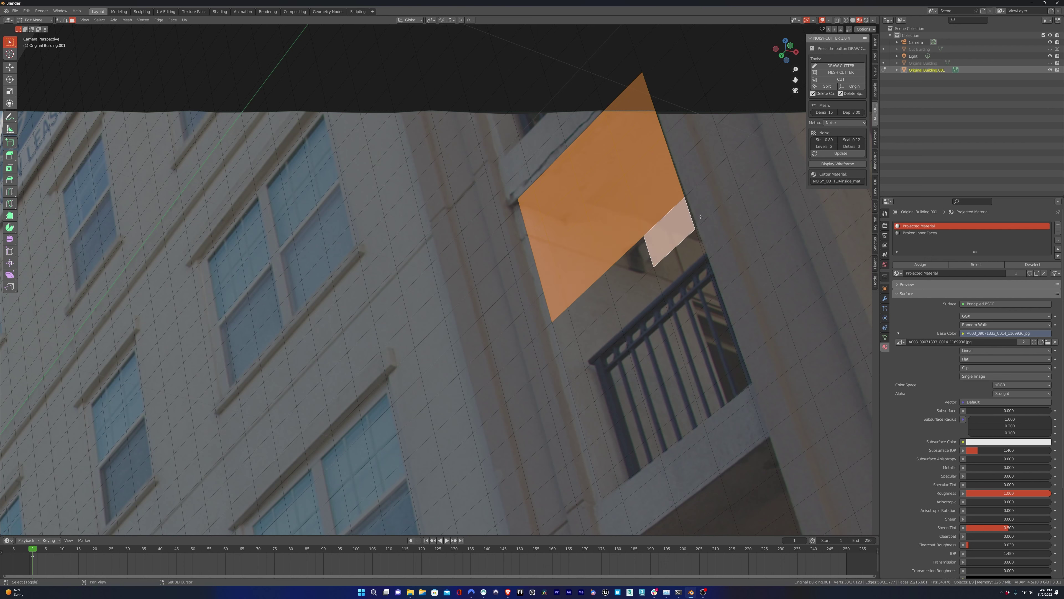
pyautogui.keyDown('shift'); pyautogui.click(659, 121); pyautogui.keyUp('shift')
pyautogui.keyDown('shift'); pyautogui.click(672, 157); pyautogui.keyUp('shift')
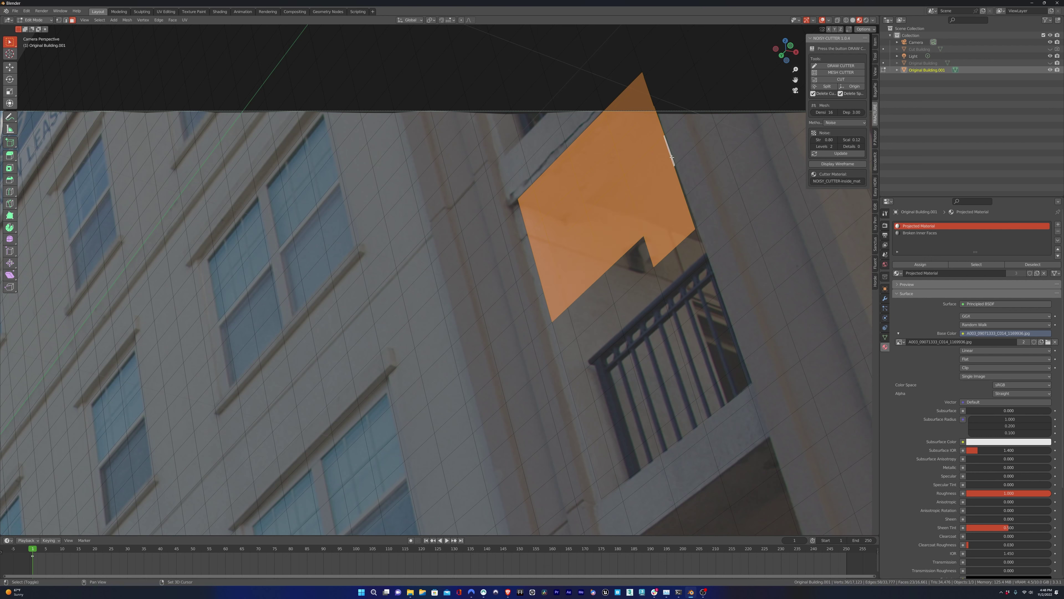
pyautogui.keyDown('shift'); pyautogui.click(682, 186); pyautogui.keyUp('shift')
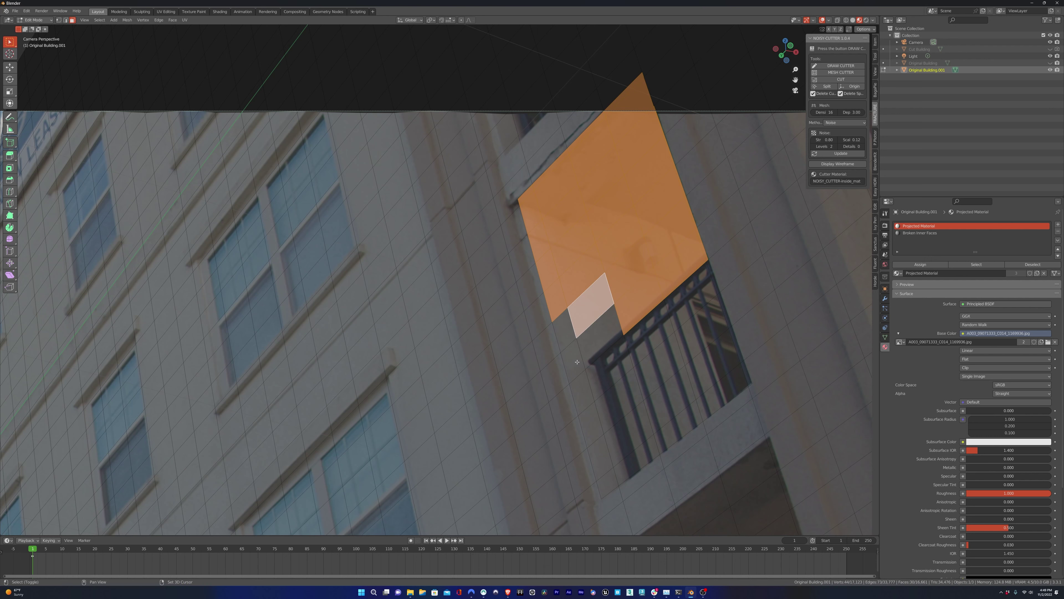
pyautogui.keyDown('shift'); pyautogui.click(577, 362); pyautogui.keyUp('shift')
pyautogui.keyDown('shift'); pyautogui.click(600, 336); pyautogui.keyUp('shift')
pyautogui.keyDown('shift'); pyautogui.click(564, 331); pyautogui.keyUp('shift')
pyautogui.keyDown('shift'); pyautogui.moveTo(585, 372); pyautogui.dragTo(675, 331); pyautogui.keyUp('shift')
pyautogui.keyDown('shift'); pyautogui.moveTo(597, 432); pyautogui.dragTo(696, 390); pyautogui.keyUp('shift')
pyautogui.keyDown('shift'); pyautogui.click(728, 310); pyautogui.keyUp('shift')
pyautogui.keyDown('shift'); pyautogui.click(740, 346); pyautogui.keyUp('shift')
pyautogui.keyDown('shift'); pyautogui.click(591, 425); pyautogui.keyUp('shift')
pyautogui.hotkey('ctrl', 'z')
pyautogui.hotkey('ctrl', 'z')
pyautogui.hotkey('ctrl', 'z')
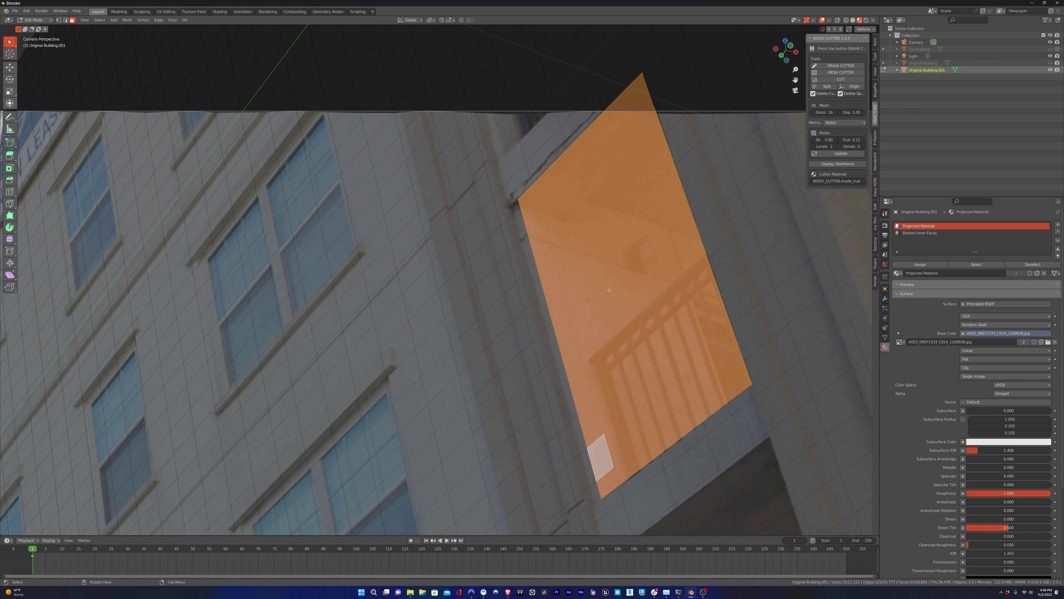
# Extrude the upper balcony faces into the building along the global X axis by about 0.49 m.
pyautogui.press('e')
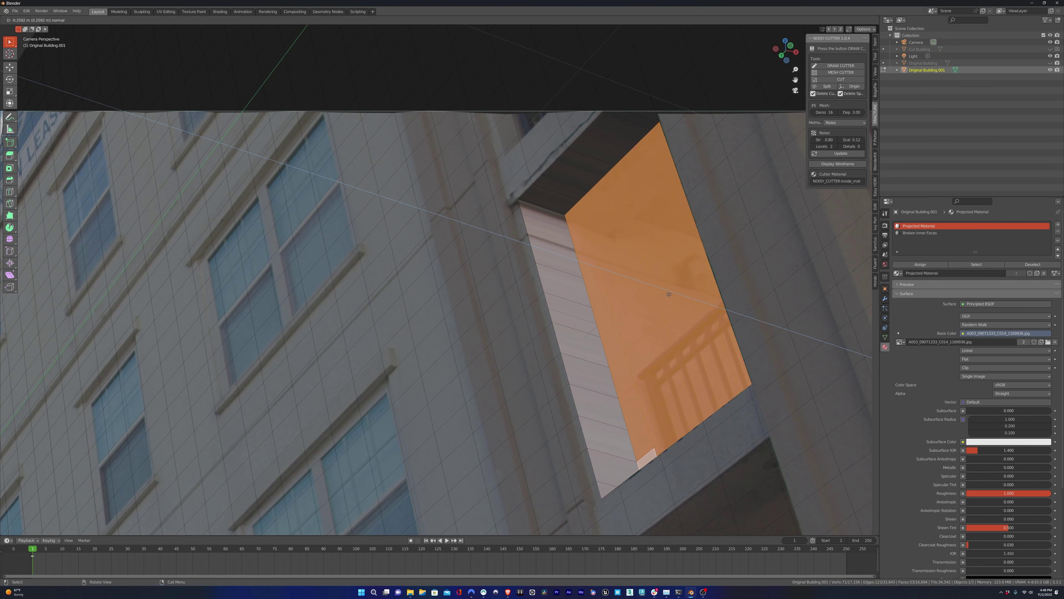
pyautogui.press('x')
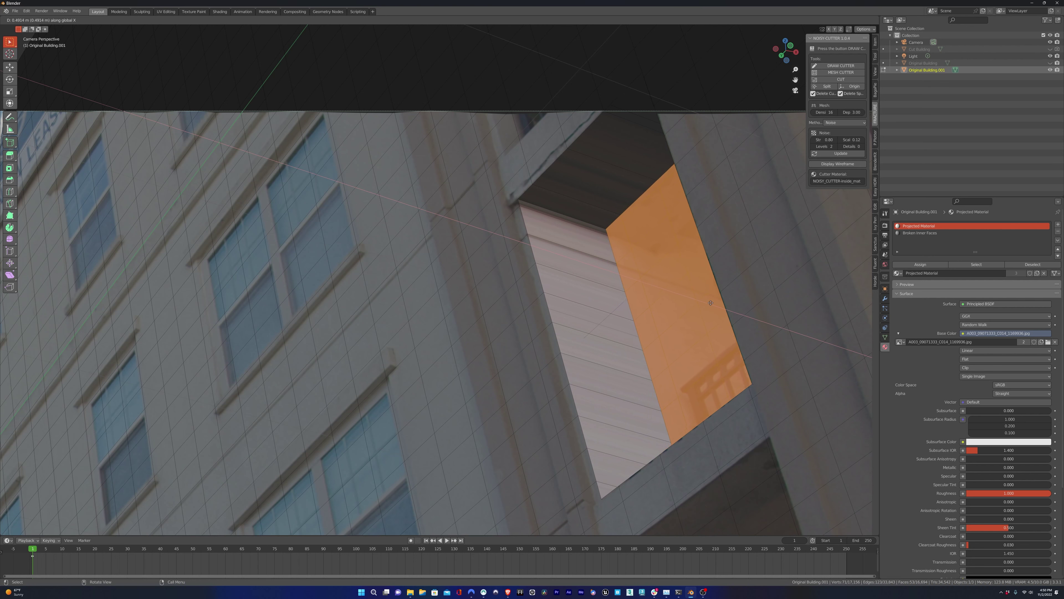
pyautogui.click(736, 314)
# Select the back faces of the upper balcony recess and delete them as faces.
pyautogui.click(670, 184)
pyautogui.keyDown('ctrl'); pyautogui.keyDown('shift'); pyautogui.click(675, 420); pyautogui.keyUp('shift'); pyautogui.keyUp('ctrl')
pyautogui.keyDown('ctrl'); pyautogui.keyDown('shift'); pyautogui.click(682, 436); pyautogui.keyUp('shift'); pyautogui.keyUp('ctrl')
pyautogui.press('x')
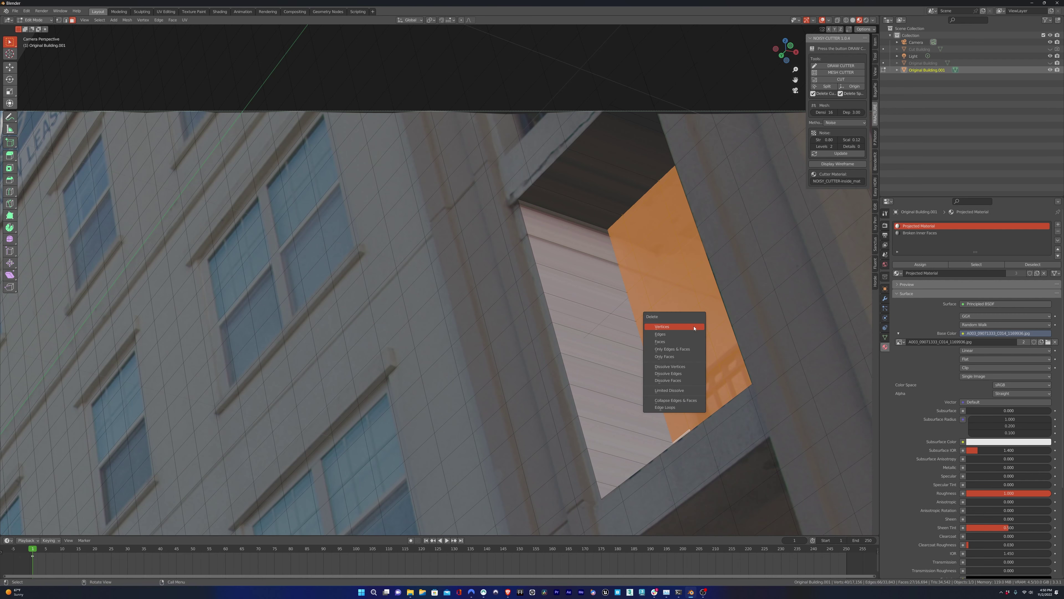
pyautogui.click(691, 341)
# Examine the recessed upper balcony from several angles and in Object Mode, ending in the camera view.
pyautogui.moveTo(693, 319); pyautogui.dragTo(597, 354, button='middle')
pyautogui.scroll(3, 821, 335)
pyautogui.scroll(-3, 819, 334)
pyautogui.scroll(2, 596, 354)
pyautogui.scroll(4, 431, 404)
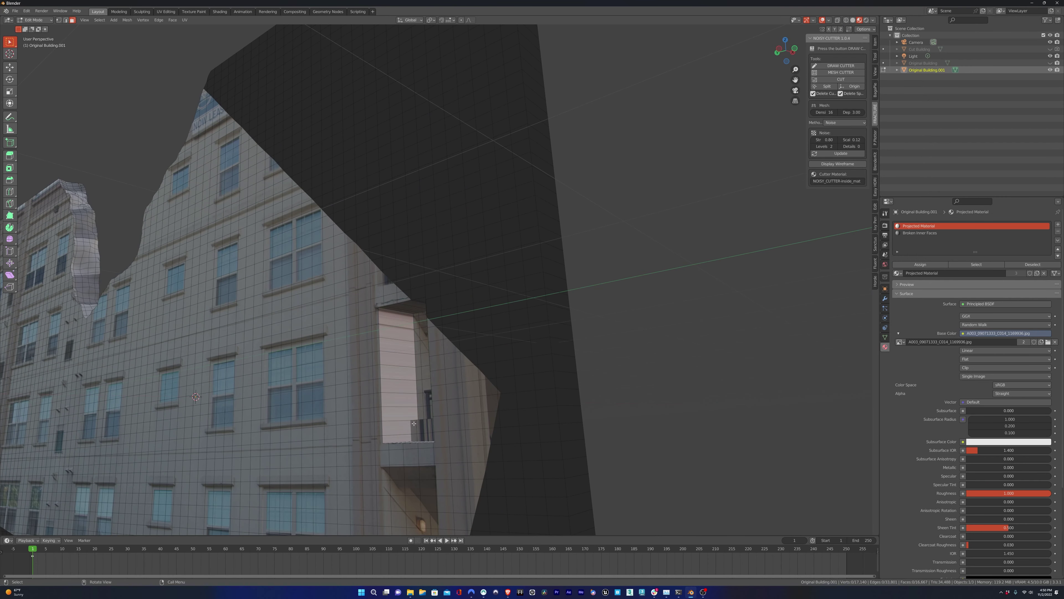
pyautogui.scroll(-4, 430, 404)
pyautogui.scroll(1, 525, 393)
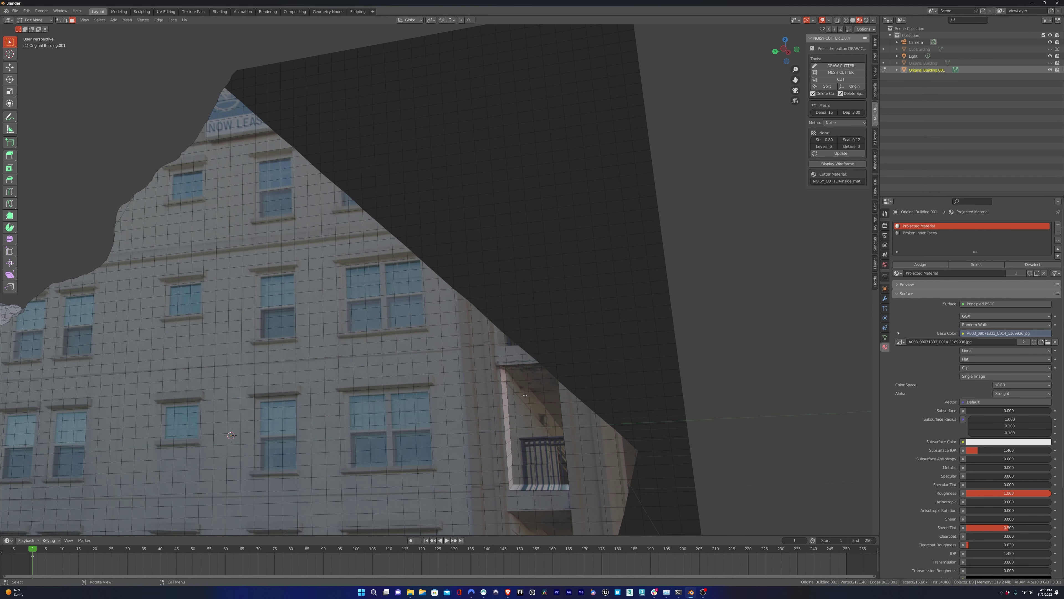
pyautogui.scroll(-2, 544, 405)
pyautogui.scroll(3, 528, 415)
pyautogui.scroll(-5, 521, 423)
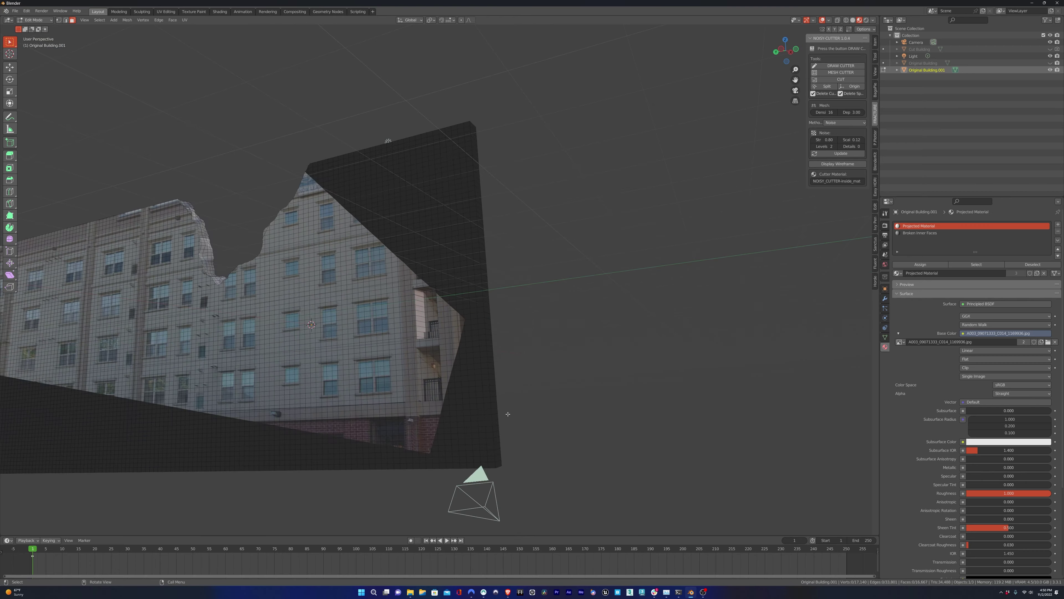
pyautogui.moveTo(464, 358); pyautogui.dragTo(539, 340, button='middle')
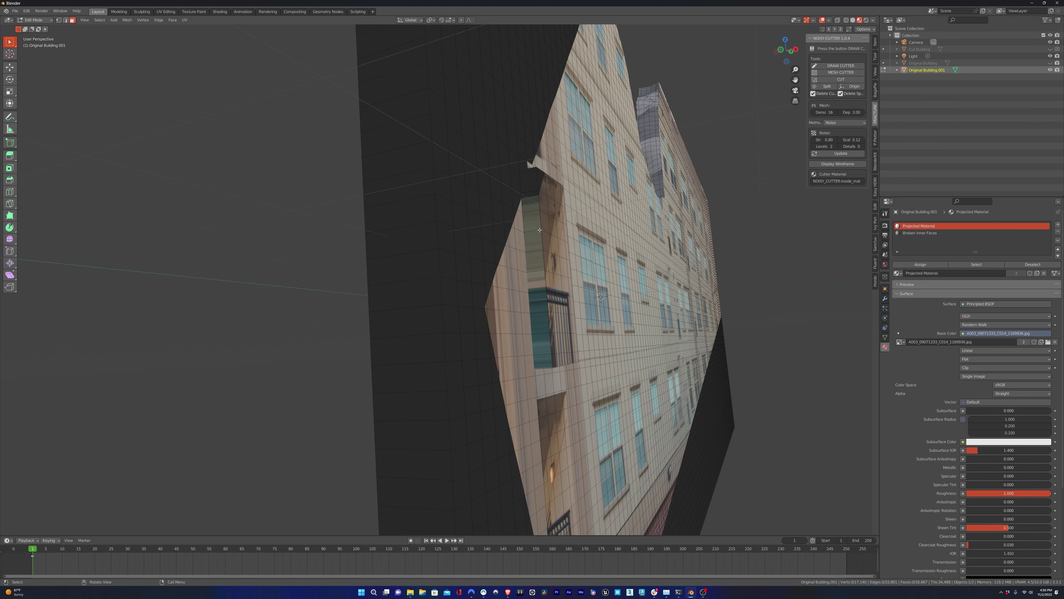
pyautogui.press('Tab')
pyautogui.moveTo(458, 294); pyautogui.dragTo(492, 299, button='middle')
pyautogui.scroll(-2, 648, 326)
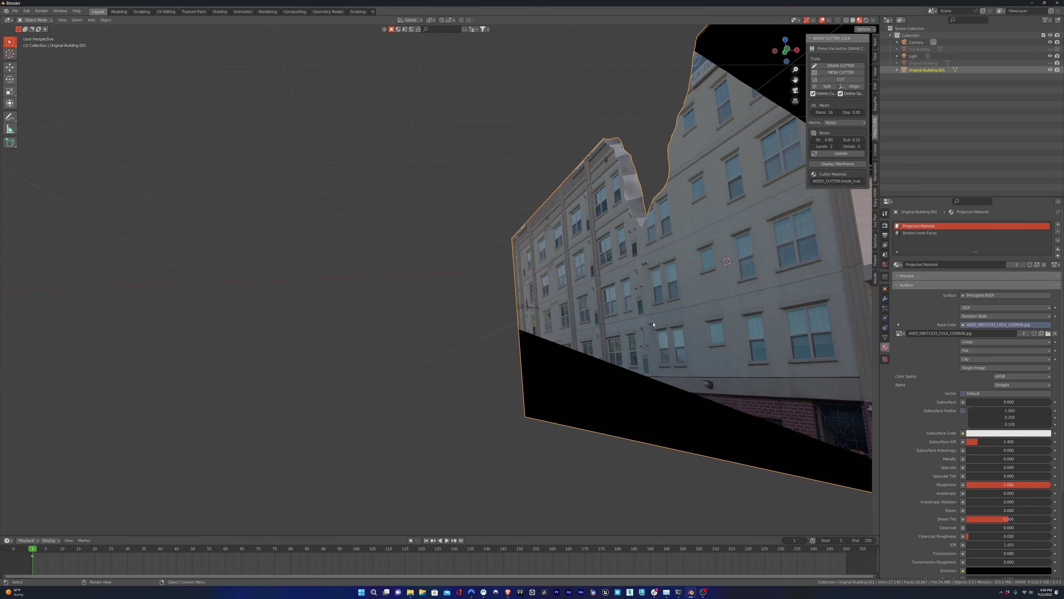
pyautogui.scroll(-2, 751, 287)
pyautogui.press('KP_0')
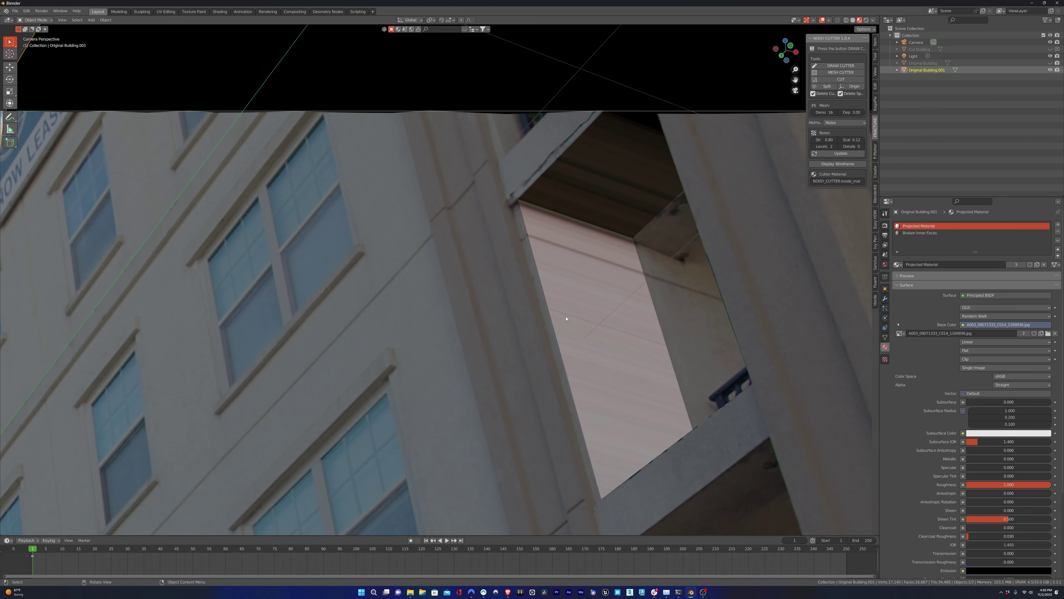
# In Edit Mode, select all the inner wall, ceiling and floor faces of the upper balcony recess.
pyautogui.scroll(-2, 579, 332)
pyautogui.press('Tab')
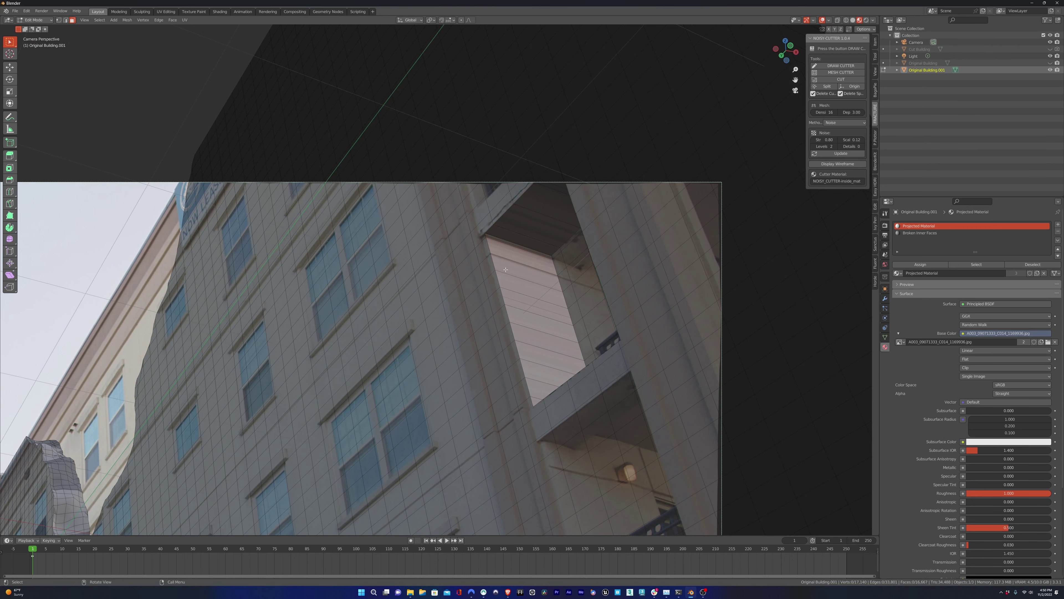
pyautogui.click(510, 249)
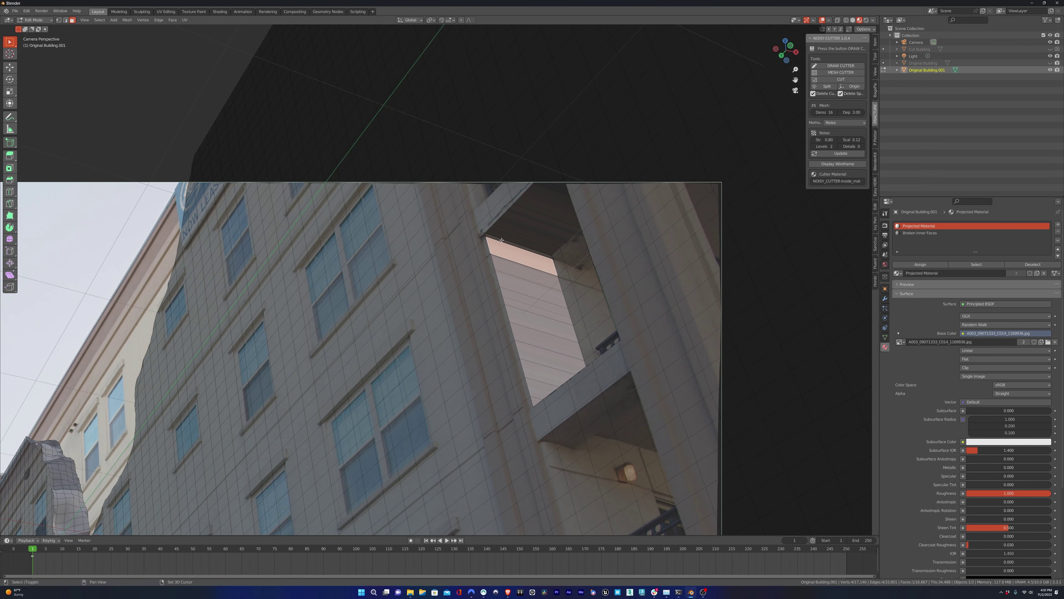
pyautogui.keyDown('shift'); pyautogui.click(505, 236); pyautogui.keyUp('shift')
pyautogui.keyDown('shift'); pyautogui.click(545, 213); pyautogui.keyUp('shift')
pyautogui.keyDown('shift'); pyautogui.click(558, 203); pyautogui.keyUp('shift')
pyautogui.keyDown('shift'); pyautogui.click(560, 188); pyautogui.keyUp('shift')
pyautogui.moveTo(561, 188); pyautogui.dragTo(535, 265, button='middle')
pyautogui.press('KP_0')
pyautogui.keyDown('shift'); pyautogui.moveTo(534, 265); pyautogui.dragTo(576, 361); pyautogui.keyUp('shift')
pyautogui.keyDown('shift'); pyautogui.click(603, 295); pyautogui.keyUp('shift')
pyautogui.keyDown('shift'); pyautogui.click(602, 288); pyautogui.keyUp('shift')
pyautogui.keyDown('shift'); pyautogui.click(600, 285); pyautogui.keyUp('shift')
pyautogui.keyDown('shift'); pyautogui.click(599, 281); pyautogui.keyUp('shift')
pyautogui.keyDown('shift'); pyautogui.click(609, 300); pyautogui.keyUp('shift')
pyautogui.keyDown('shift'); pyautogui.click(609, 301); pyautogui.keyUp('shift')
pyautogui.keyDown('shift'); pyautogui.click(549, 373); pyautogui.keyUp('shift')
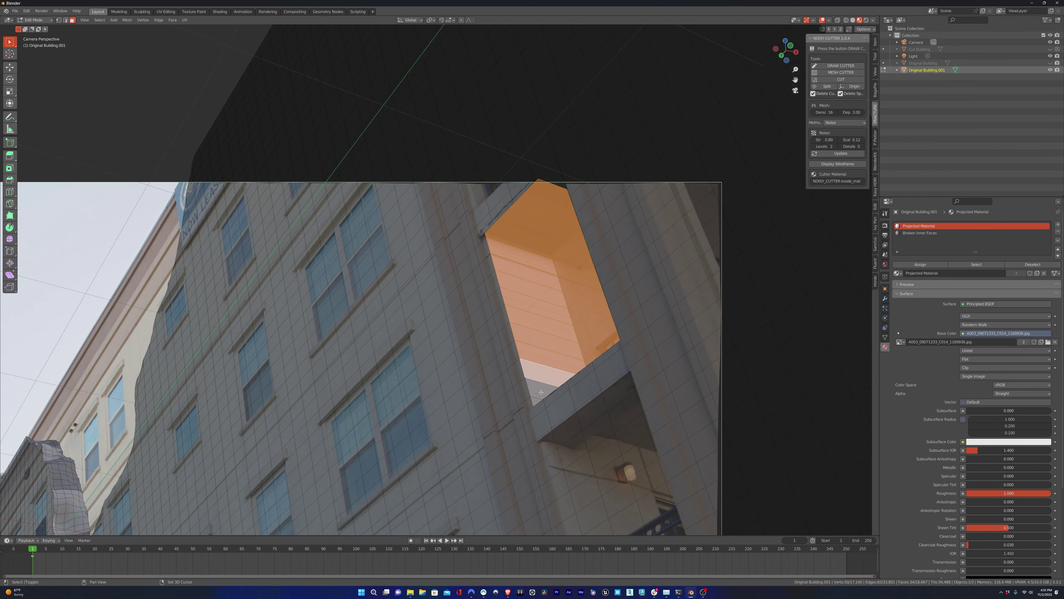
pyautogui.keyDown('shift'); pyautogui.click(541, 392); pyautogui.keyUp('shift')
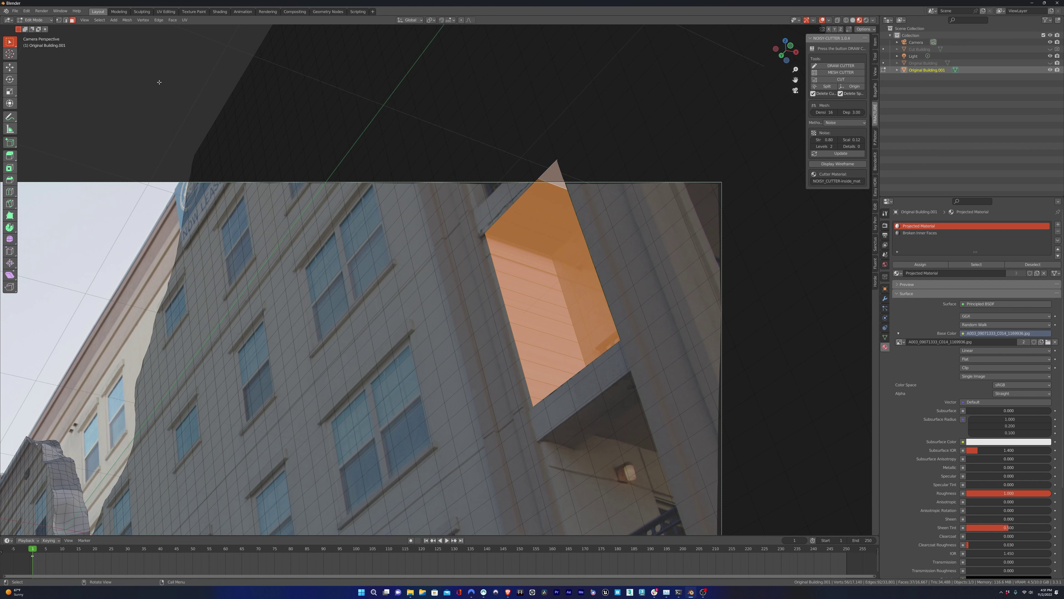
# In the UV Editing workspace, unwrap the selected balcony faces with Project from View, then clear the selection.
pyautogui.click(166, 11)
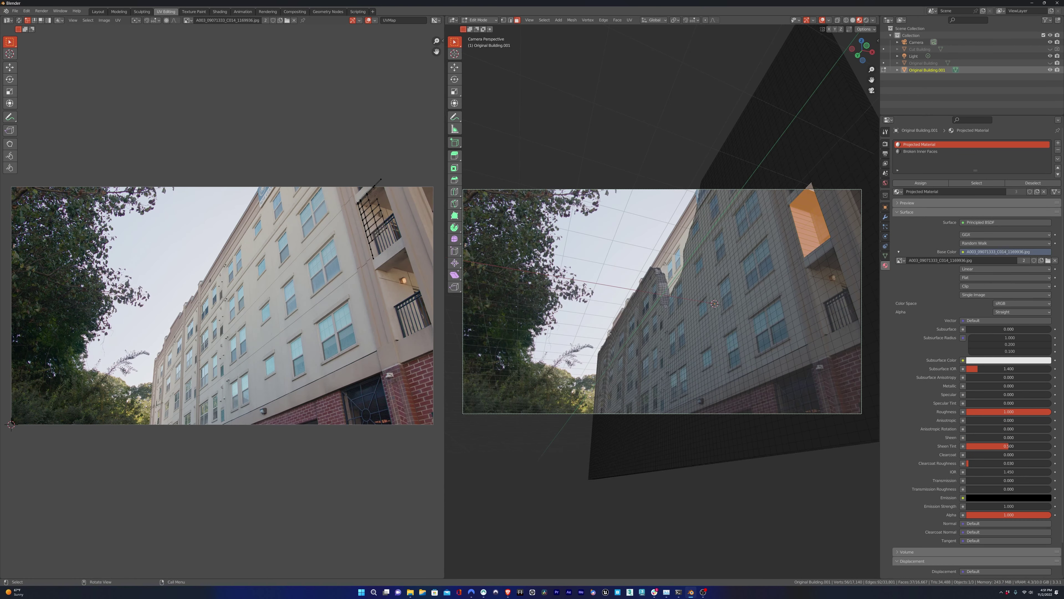
pyautogui.press('u')
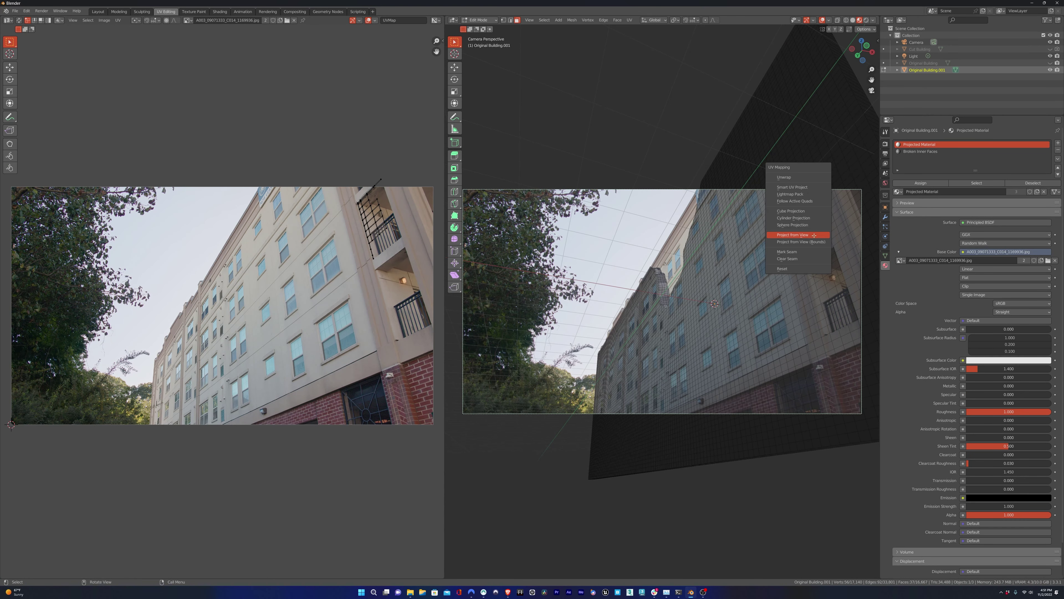
pyautogui.click(813, 235)
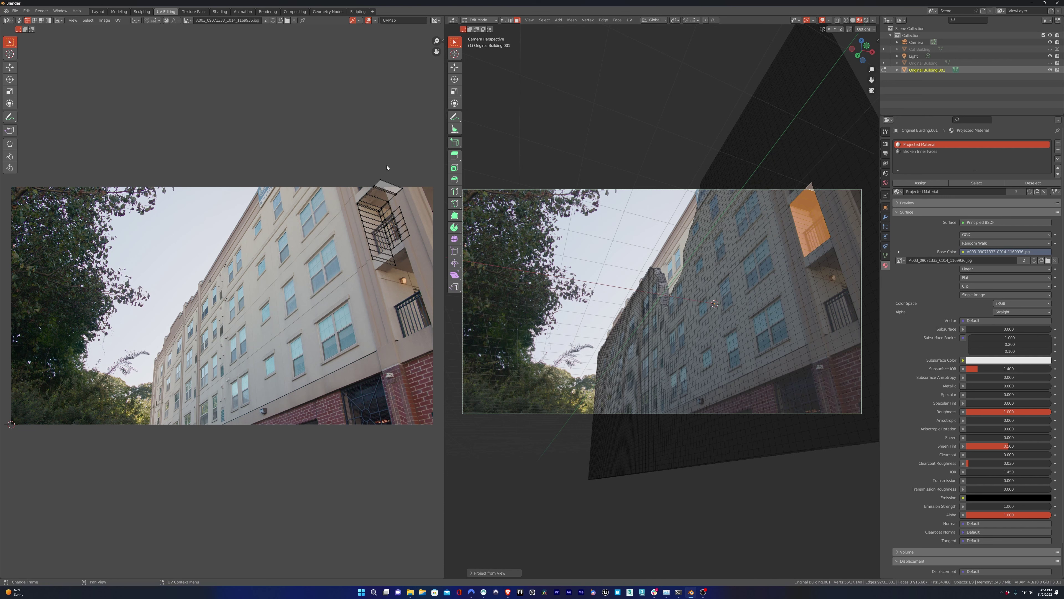
pyautogui.hotkey('alt', 'a')
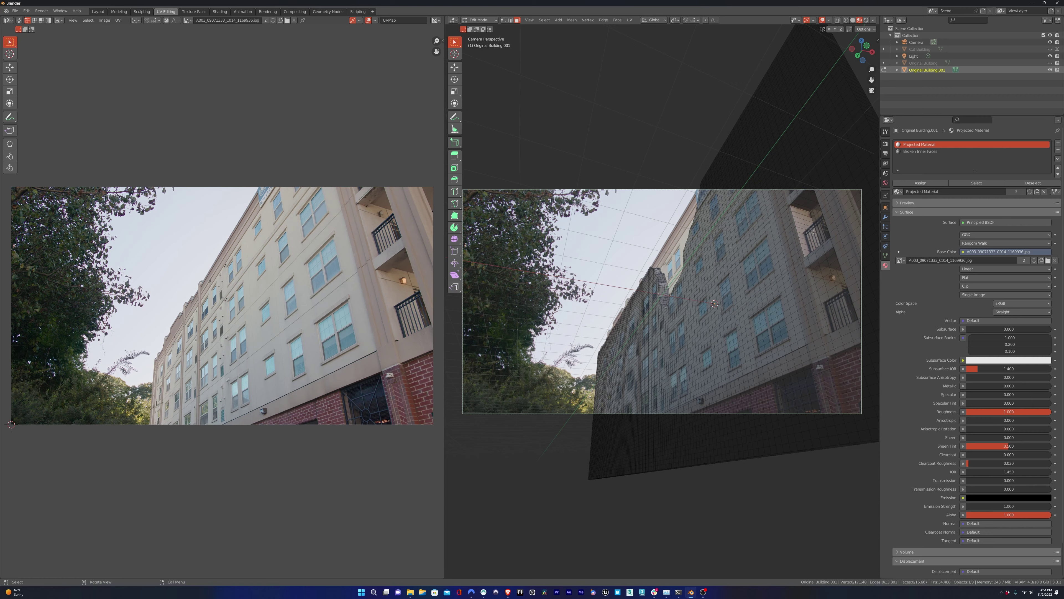
# Knife-cut a closed four-cornered outline around the lower balcony opening from the camera view.
pyautogui.scroll(6, 814, 231)
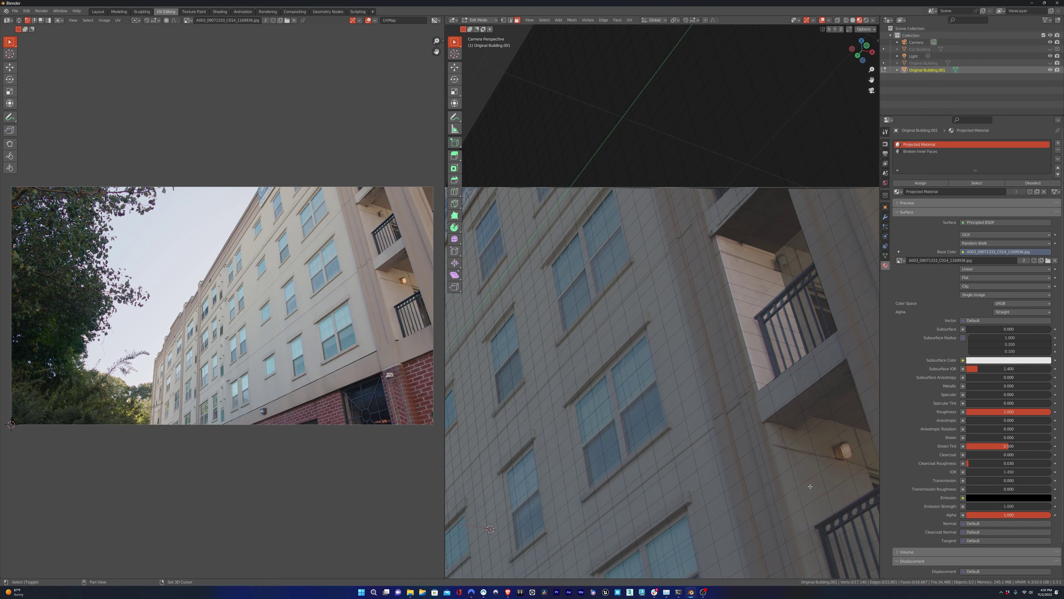
pyautogui.keyDown('shift'); pyautogui.moveTo(810, 486); pyautogui.dragTo(620, 269, button='middle'); pyautogui.keyUp('shift')
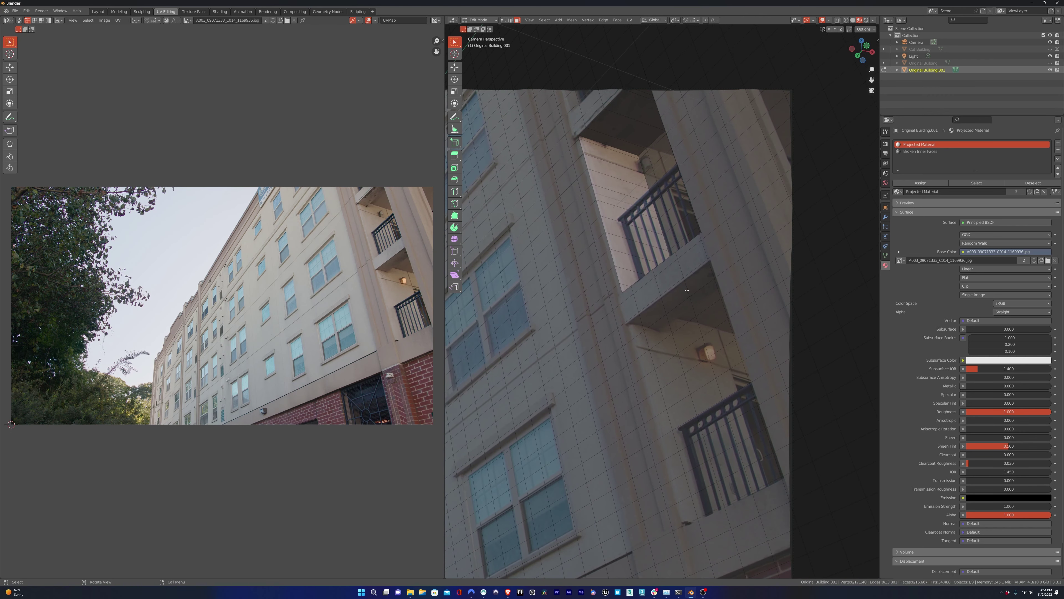
pyautogui.scroll(3, 687, 289)
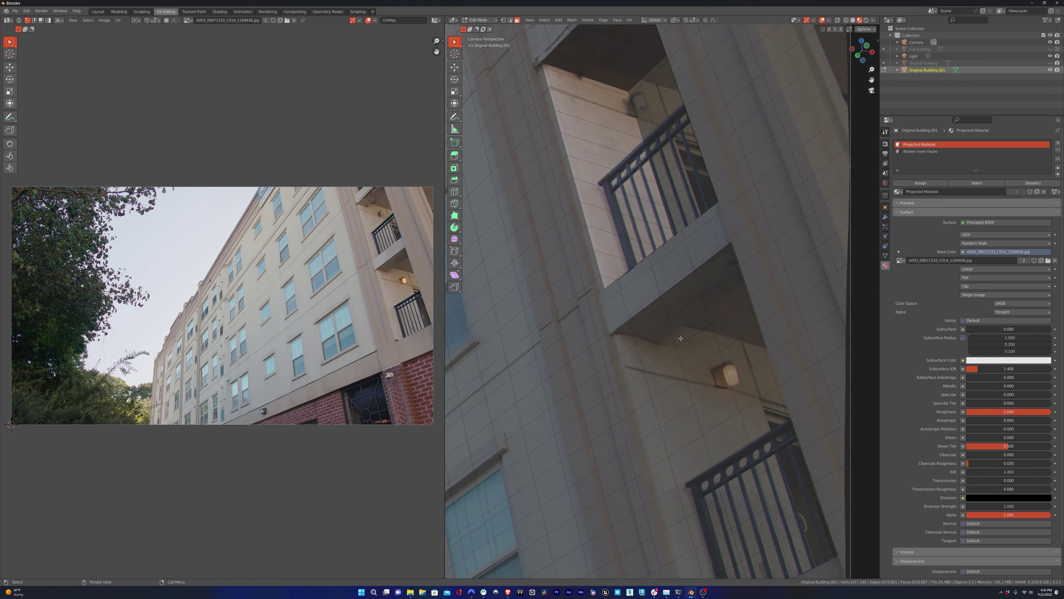
pyautogui.scroll(2, 642, 335)
pyautogui.scroll(-3, 639, 396)
pyautogui.keyDown('shift'); pyautogui.moveTo(639, 397); pyautogui.dragTo(612, 362, button='middle'); pyautogui.keyUp('shift')
pyautogui.press('k')
pyautogui.click(585, 285)
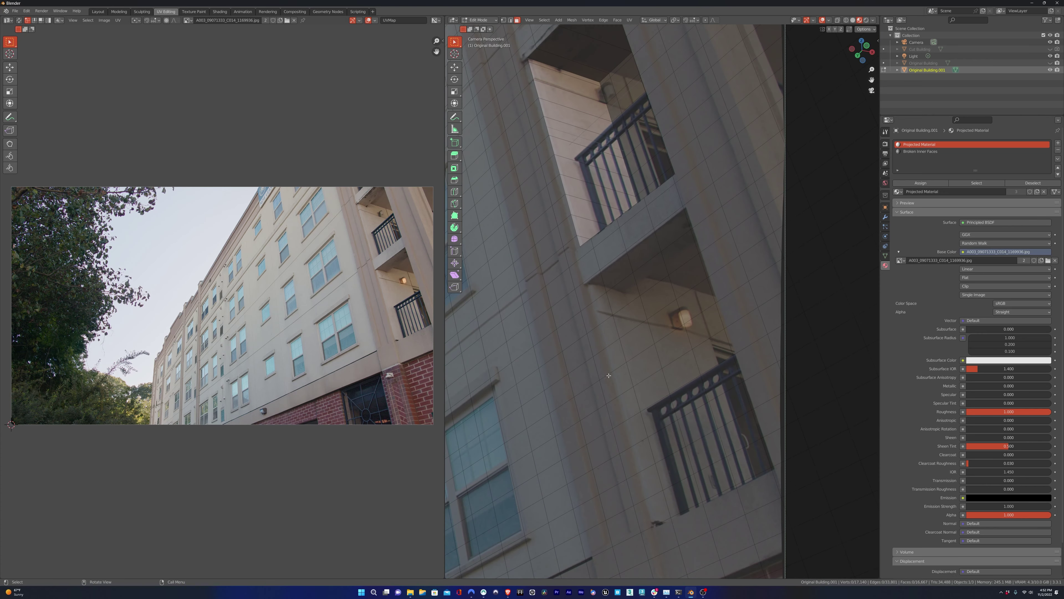
pyautogui.click(686, 206)
pyautogui.click(774, 468)
pyautogui.click(653, 528)
pyautogui.click(585, 284)
pyautogui.press('Return')
# Select all faces inside the lower balcony outline and extrude them inward along the X axis.
pyautogui.keyDown('ctrl'); pyautogui.keyDown('shift'); pyautogui.click(601, 308); pyautogui.keyUp('shift'); pyautogui.keyUp('ctrl')
pyautogui.keyDown('ctrl'); pyautogui.keyDown('shift'); pyautogui.click(635, 429); pyautogui.keyUp('shift'); pyautogui.keyUp('ctrl')
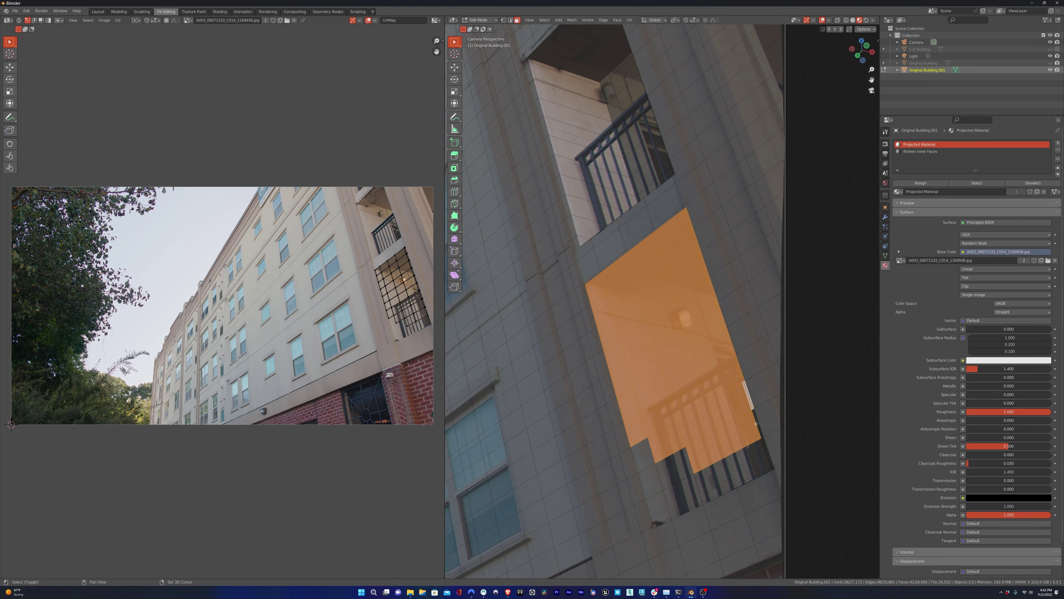
pyautogui.keyDown('ctrl'); pyautogui.keyDown('shift'); pyautogui.click(773, 468); pyautogui.keyUp('shift'); pyautogui.keyUp('ctrl')
pyautogui.press('e')
pyautogui.press('x')
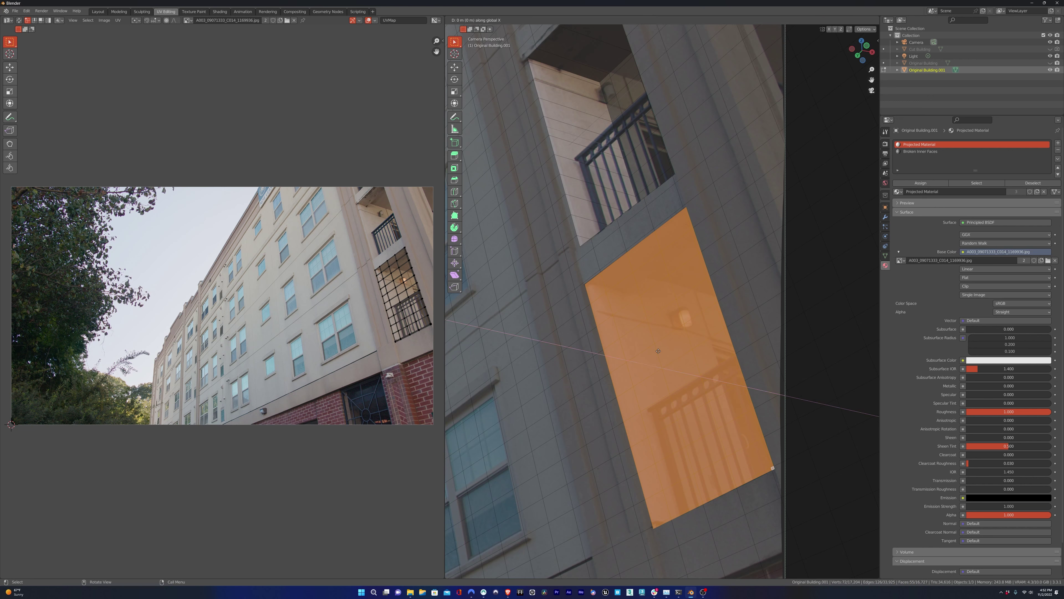
pyautogui.click(719, 364)
# Select the back-wall faces of the lower balcony recess and move them deeper along the X axis.
pyautogui.click(661, 305)
pyautogui.keyDown('shift'); pyautogui.click(683, 289); pyautogui.keyUp('shift')
pyautogui.keyDown('shift'); pyautogui.click(706, 276); pyautogui.keyUp('shift')
pyautogui.keyDown('shift'); pyautogui.click(710, 297); pyautogui.keyUp('shift')
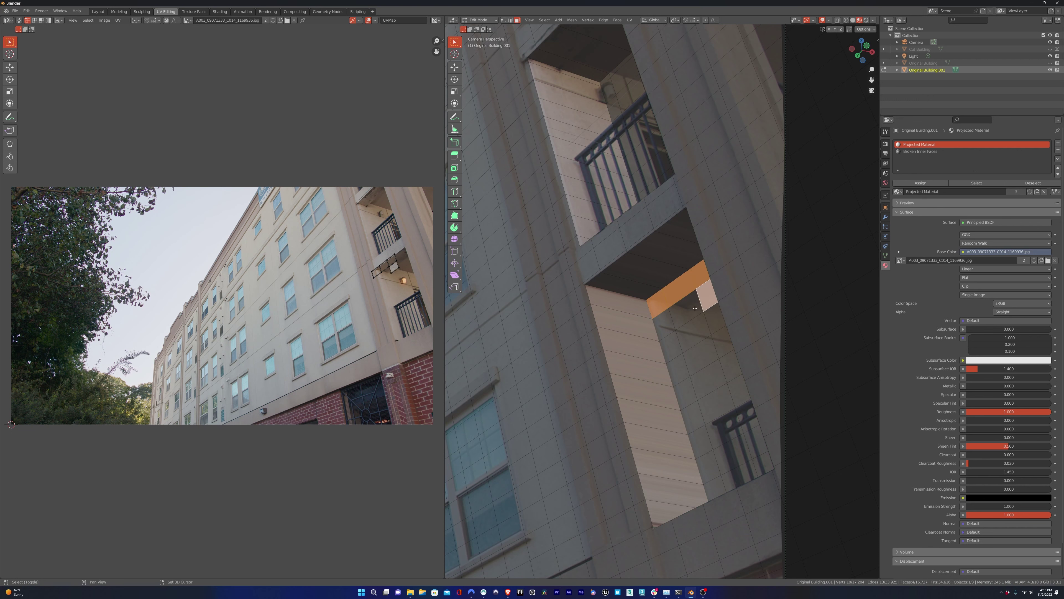
pyautogui.keyDown('shift'); pyautogui.moveTo(666, 325); pyautogui.dragTo(715, 356); pyautogui.keyUp('shift')
pyautogui.keyDown('shift'); pyautogui.click(715, 320); pyautogui.keyUp('shift')
pyautogui.keyDown('shift'); pyautogui.moveTo(693, 382); pyautogui.dragTo(732, 452); pyautogui.keyUp('shift')
pyautogui.keyDown('shift'); pyautogui.moveTo(745, 418); pyautogui.dragTo(759, 438); pyautogui.keyUp('shift')
pyautogui.press('x')
pyautogui.click(725, 425)
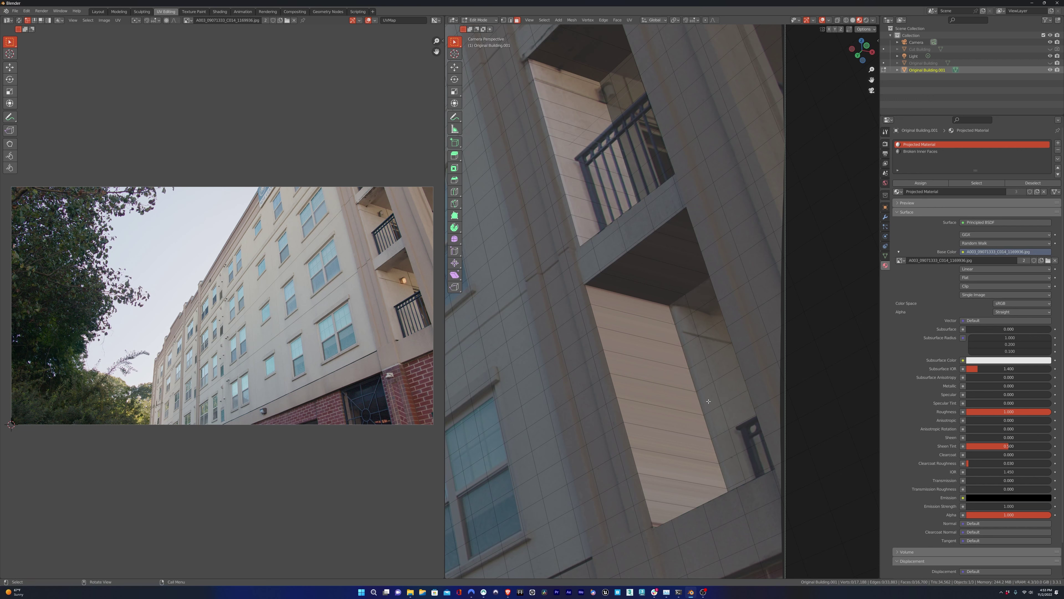
# Select the whole lower balcony recess, unwrap it with Project from View, and check the result in Object Mode.
pyautogui.hotkey('ctrl', 'z')
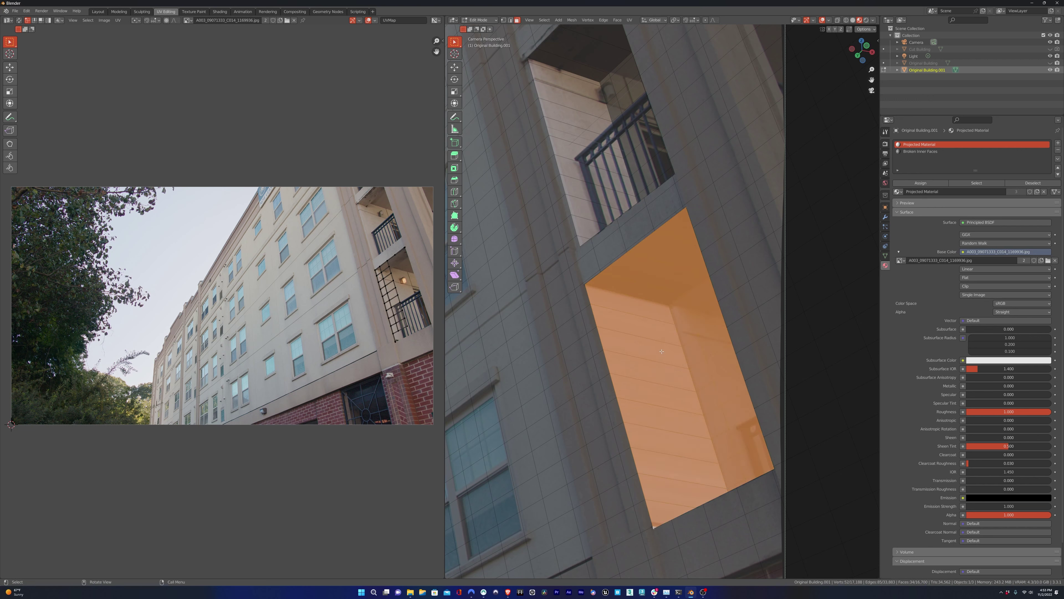
pyautogui.press('u')
pyautogui.click(649, 352)
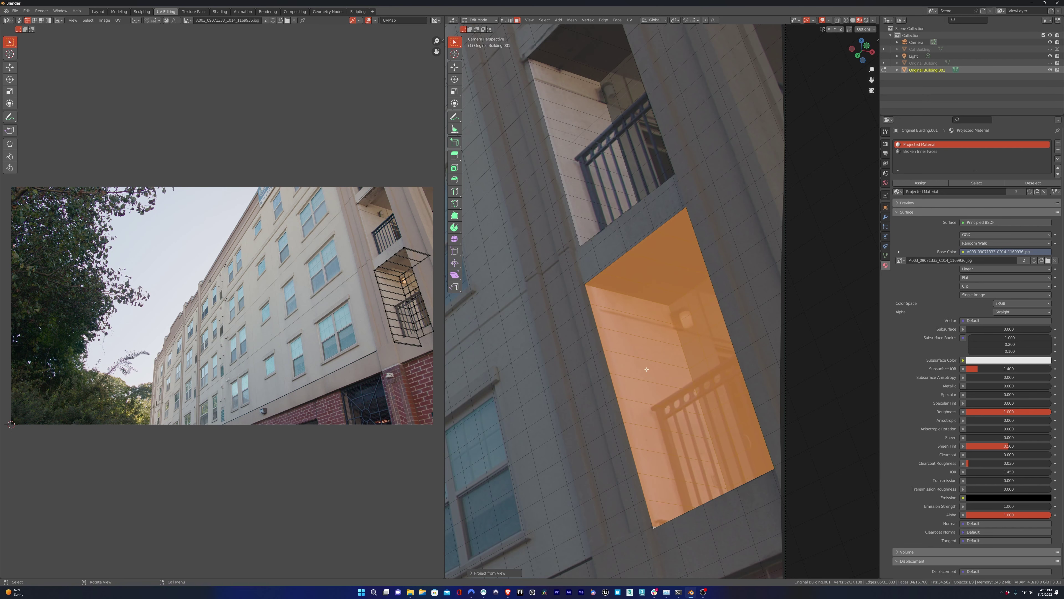
pyautogui.press('Tab')
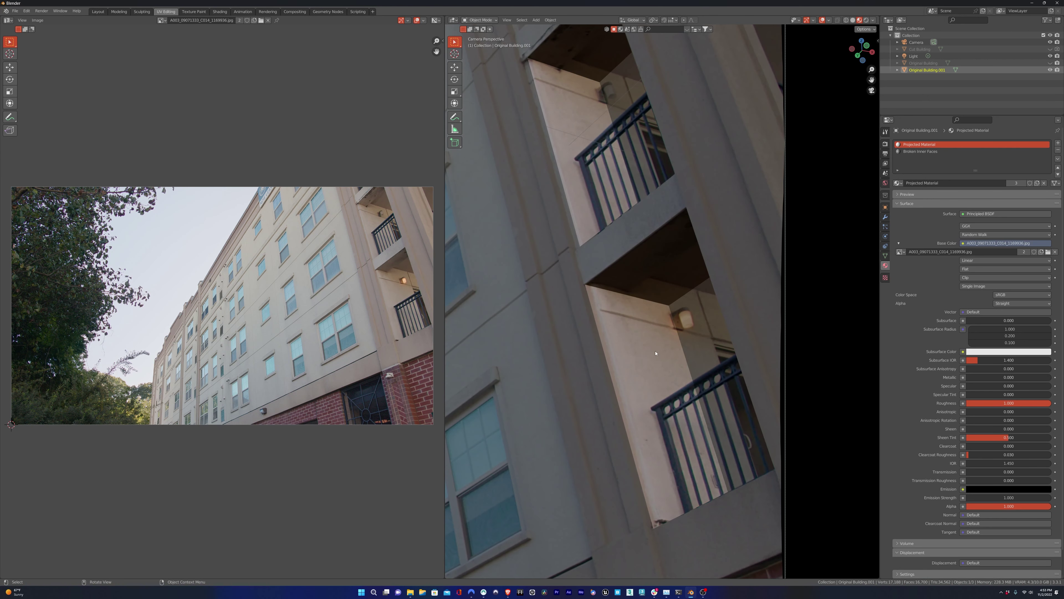
# In Edit Mode, reselect the lower balcony's back-wall faces and push them further into the building along the X axis.
pyautogui.press('Tab')
pyautogui.click(680, 313)
pyautogui.keyDown('shift'); pyautogui.click(687, 330); pyautogui.keyUp('shift')
pyautogui.keyDown('shift'); pyautogui.click(709, 293); pyautogui.keyUp('shift')
pyautogui.keyDown('shift'); pyautogui.click(717, 314); pyautogui.keyUp('shift')
pyautogui.keyDown('shift'); pyautogui.click(716, 338); pyautogui.keyUp('shift')
pyautogui.keyDown('shift'); pyautogui.moveTo(704, 356); pyautogui.dragTo(742, 411); pyautogui.keyUp('shift')
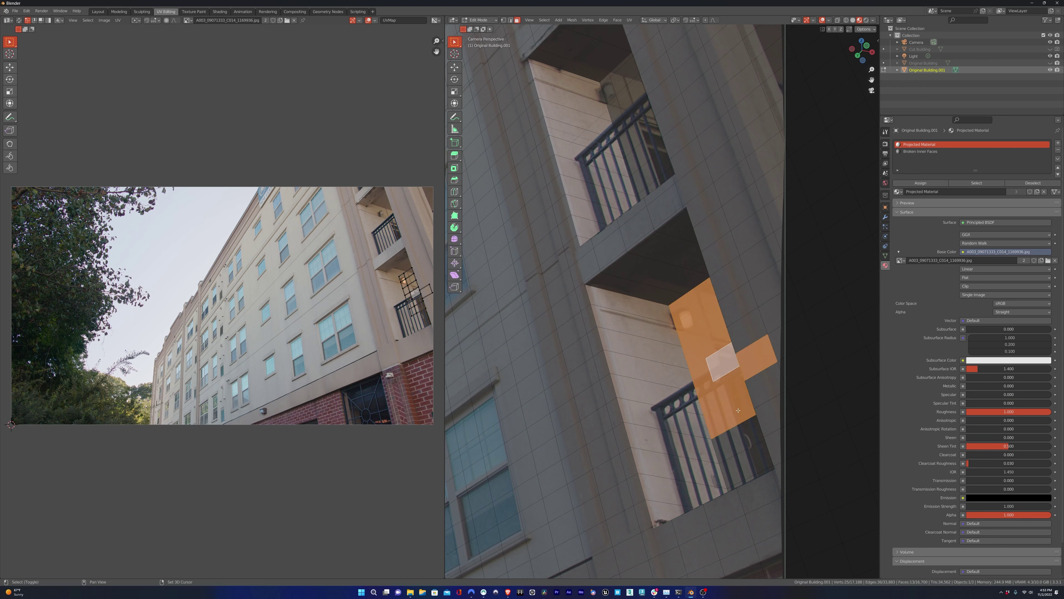
pyautogui.keyDown('shift'); pyautogui.click(752, 371); pyautogui.keyUp('shift')
pyautogui.keyDown('shift'); pyautogui.click(752, 371); pyautogui.keyUp('shift')
pyautogui.keyDown('shift'); pyautogui.click(736, 436); pyautogui.keyUp('shift')
pyautogui.keyDown('shift'); pyautogui.click(732, 472); pyautogui.keyUp('shift')
pyautogui.keyDown('shift'); pyautogui.click(756, 473); pyautogui.keyUp('shift')
pyautogui.keyDown('shift'); pyautogui.click(746, 481); pyautogui.keyUp('shift')
pyautogui.keyDown('shift'); pyautogui.click(737, 487); pyautogui.keyUp('shift')
pyautogui.press('g')
pyautogui.press('x')
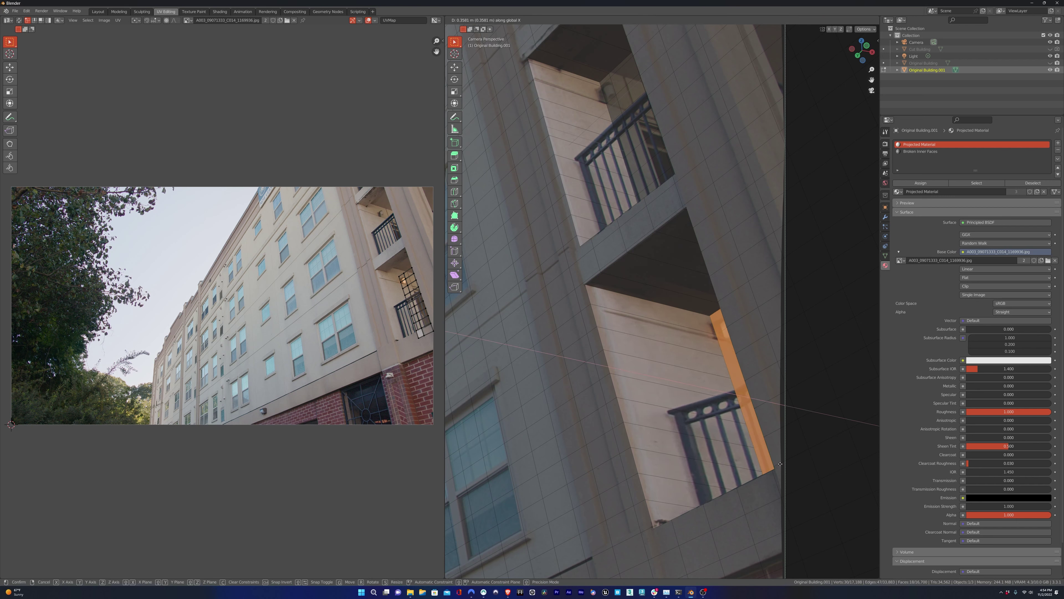
pyautogui.click(803, 464)
# Select all back-wall faces of the upper balcony recess and move them deeper along the X axis.
pyautogui.click(611, 76)
pyautogui.keyDown('shift'); pyautogui.click(619, 69); pyautogui.keyUp('shift')
pyautogui.keyDown('shift'); pyautogui.click(627, 67); pyautogui.keyUp('shift')
pyautogui.keyDown('shift'); pyautogui.click(612, 96); pyautogui.keyUp('shift')
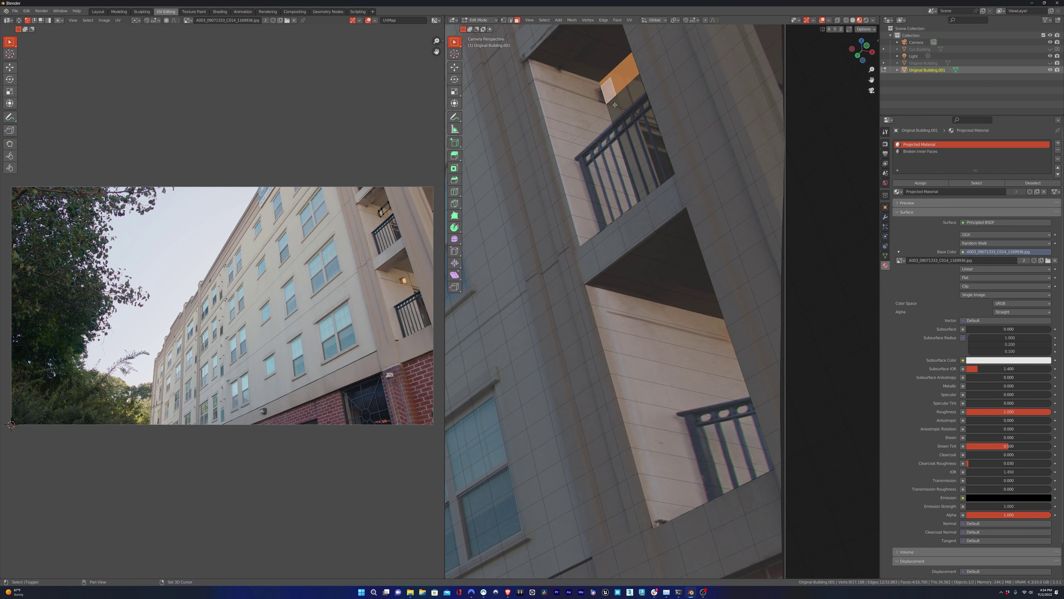
pyautogui.keyDown('ctrl'); pyautogui.keyDown('shift'); pyautogui.click(641, 128); pyautogui.keyUp('shift'); pyautogui.keyUp('ctrl')
pyautogui.keyDown('ctrl'); pyautogui.keyDown('shift'); pyautogui.click(632, 164); pyautogui.keyUp('shift'); pyautogui.keyUp('ctrl')
pyautogui.keyDown('ctrl'); pyautogui.keyDown('shift'); pyautogui.click(662, 135); pyautogui.keyUp('shift'); pyautogui.keyUp('ctrl')
pyautogui.keyDown('ctrl'); pyautogui.keyDown('shift'); pyautogui.click(635, 112); pyautogui.keyUp('shift'); pyautogui.keyUp('ctrl')
pyautogui.keyDown('ctrl'); pyautogui.keyDown('shift'); pyautogui.click(657, 167); pyautogui.keyUp('shift'); pyautogui.keyUp('ctrl')
pyautogui.keyDown('ctrl'); pyautogui.keyDown('shift'); pyautogui.click(659, 181); pyautogui.keyUp('shift'); pyautogui.keyUp('ctrl')
pyautogui.keyDown('ctrl'); pyautogui.keyDown('shift'); pyautogui.click(673, 171); pyautogui.keyUp('shift'); pyautogui.keyUp('ctrl')
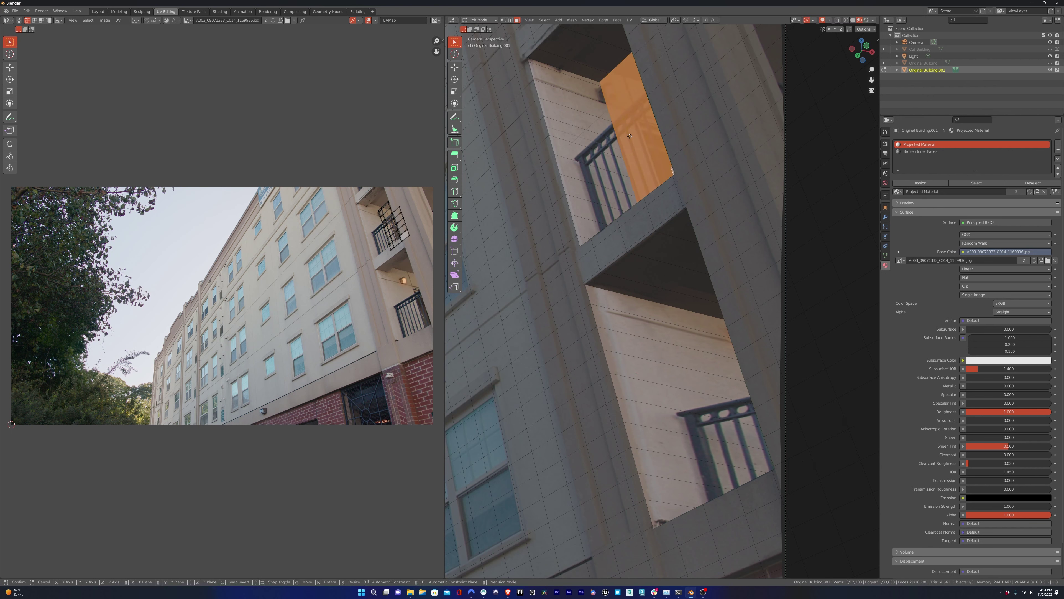
pyautogui.press('g')
pyautogui.press('x')
pyautogui.rightClick(691, 144)
# Unwrap the upper balcony recess faces again with Project from View in the camera view.
pyautogui.scroll(-2, 614, 158)
pyautogui.press('u')
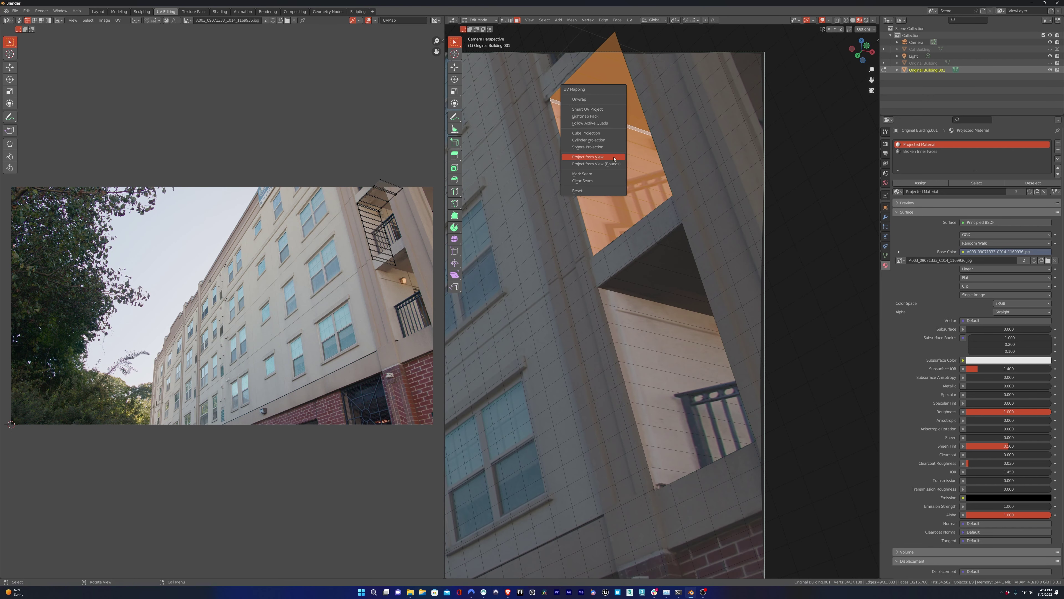
pyautogui.click(614, 159)
# Grow a selection over the entire lower balcony recess, unwrap it with Project from View, and return to Object Mode.
pyautogui.click(681, 225)
pyautogui.press('ctrl+KP_Add')
pyautogui.press('ctrl+KP_Add')
pyautogui.press('ctrl+KP_Add')
pyautogui.press('ctrl+KP_Add')
pyautogui.press('ctrl+KP_Add')
pyautogui.press('ctrl+KP_Add')
pyautogui.press('ctrl+KP_Add')
pyautogui.press('ctrl+KP_Add')
pyautogui.press('ctrl+KP_Add')
pyautogui.press('ctrl+KP_Add')
pyautogui.press('ctrl+KP_Add')
pyautogui.press('ctrl+KP_Add')
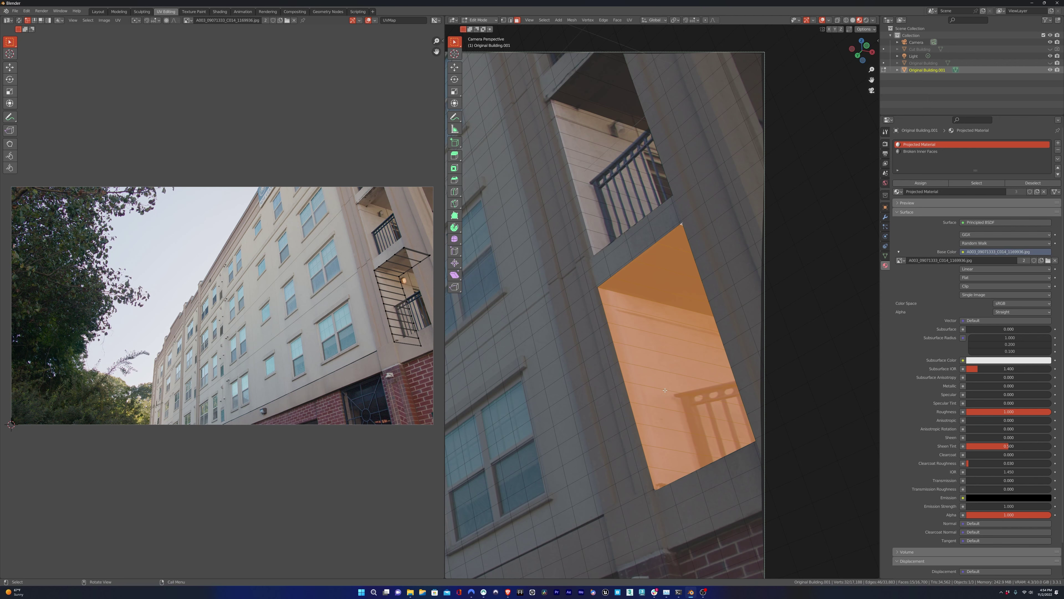
pyautogui.press('u')
pyautogui.click(664, 391)
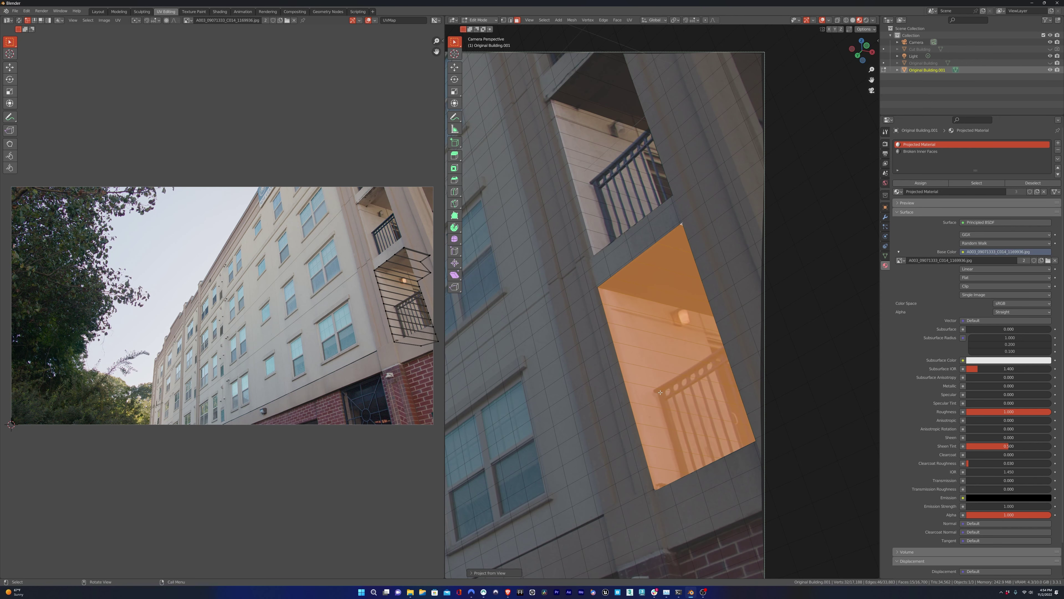
pyautogui.press('Tab')
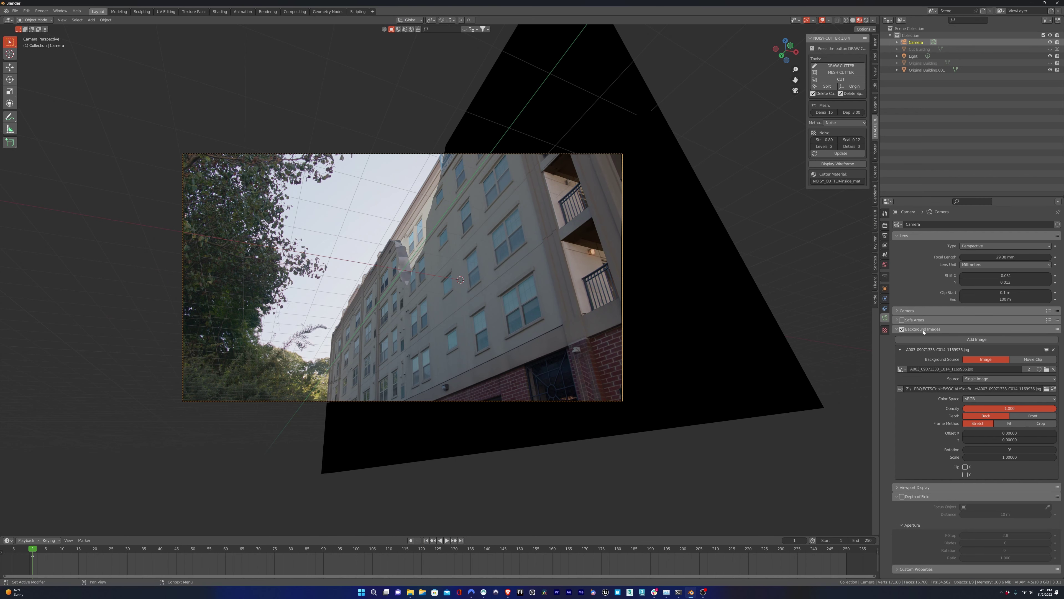
# Turn off the camera's background image display and clear the object selection.
pyautogui.click(906, 330)
pyautogui.click(906, 330)
pyautogui.click(905, 330)
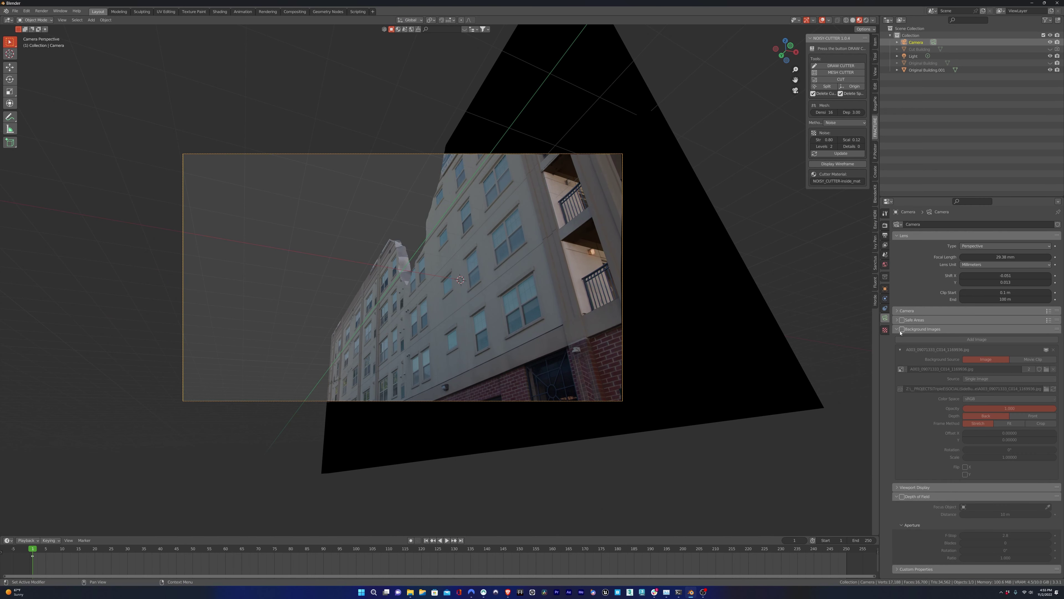
pyautogui.hotkey('alt', 'a')
pyautogui.scroll(2, 587, 329)
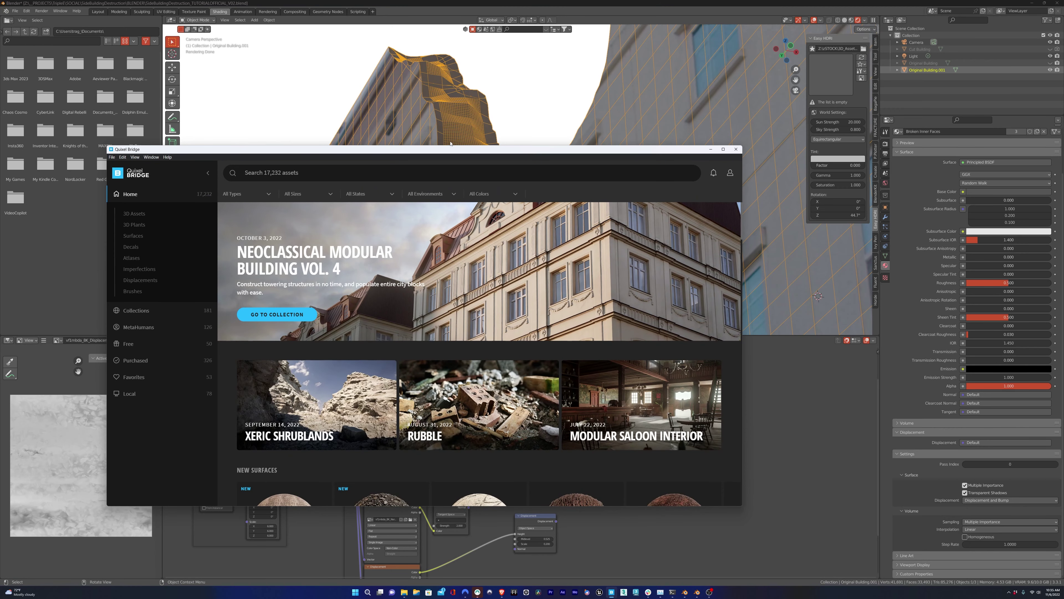
# Move the Quixel Bridge window aside and set the Broken Inner Faces material's Base Color to yellow.
pyautogui.moveTo(538, 150); pyautogui.dragTo(552, 273)
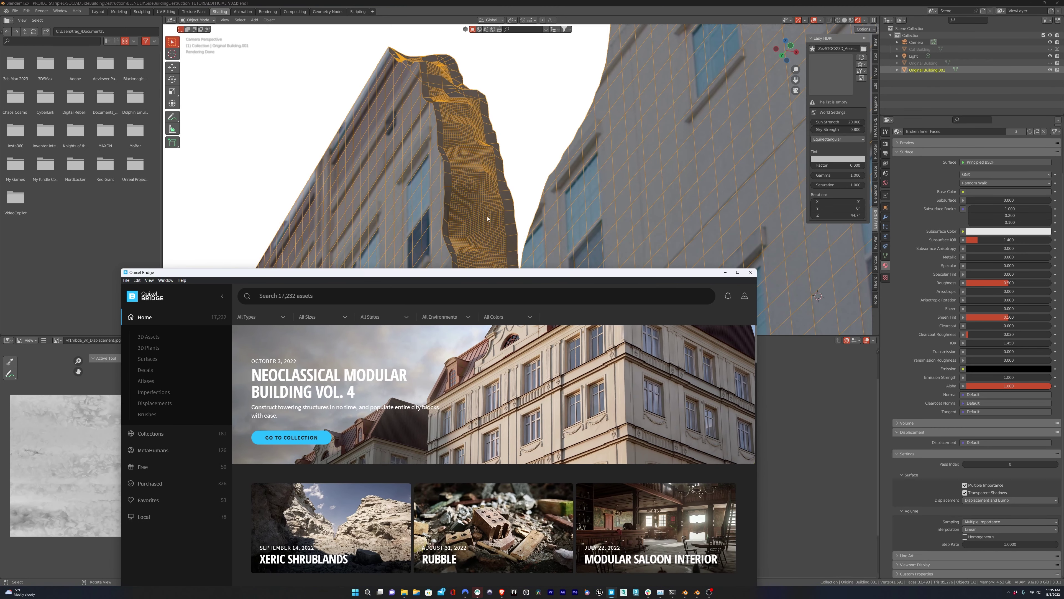
pyautogui.click(541, 160)
pyautogui.click(529, 362)
pyautogui.moveTo(533, 313); pyautogui.dragTo(531, 323)
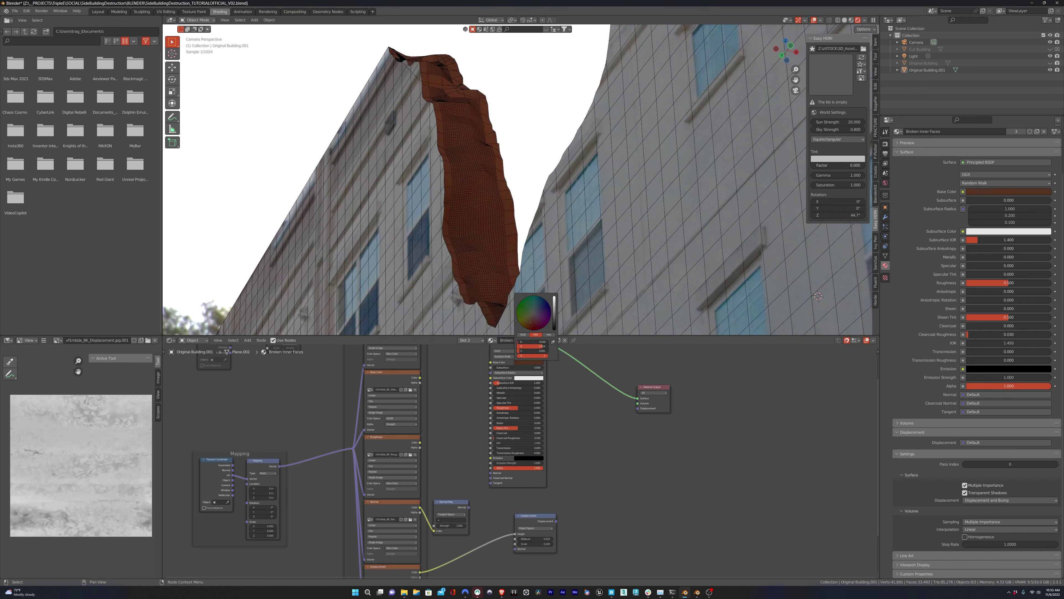
pyautogui.moveTo(554, 319); pyautogui.dragTo(554, 299)
pyautogui.moveTo(529, 322); pyautogui.dragTo(523, 321)
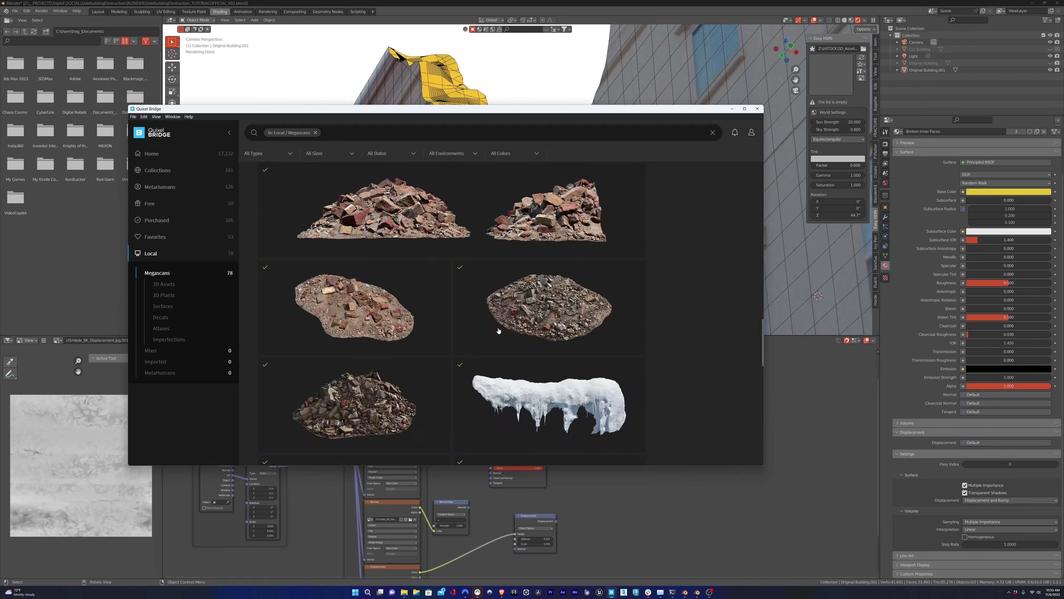
# In Quixel Bridge's local Megascans library, select the Damaged Concrete surface.
pyautogui.scroll(-10, 498, 330)
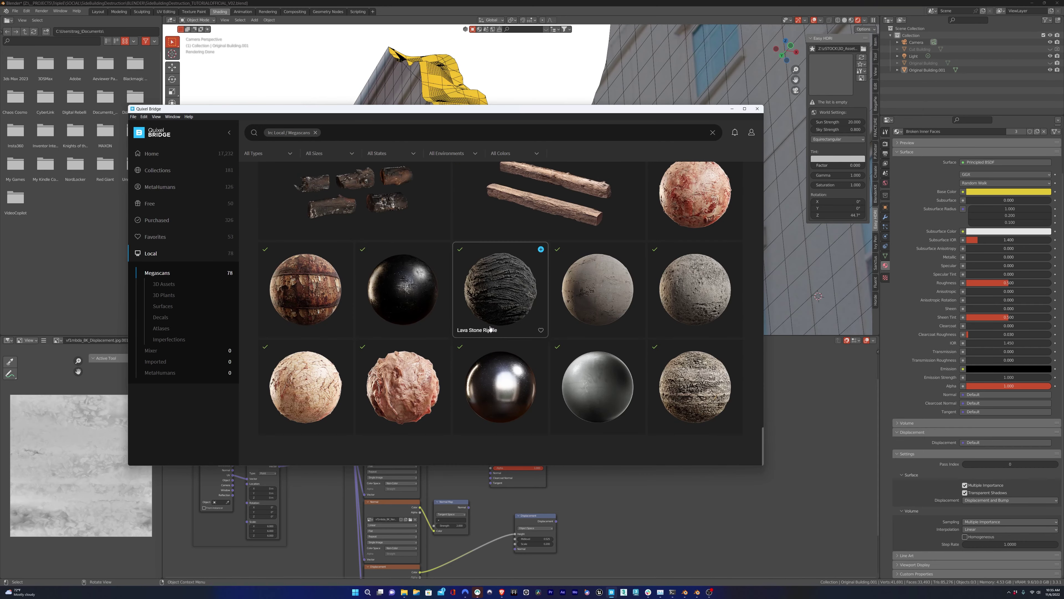
pyautogui.click(690, 399)
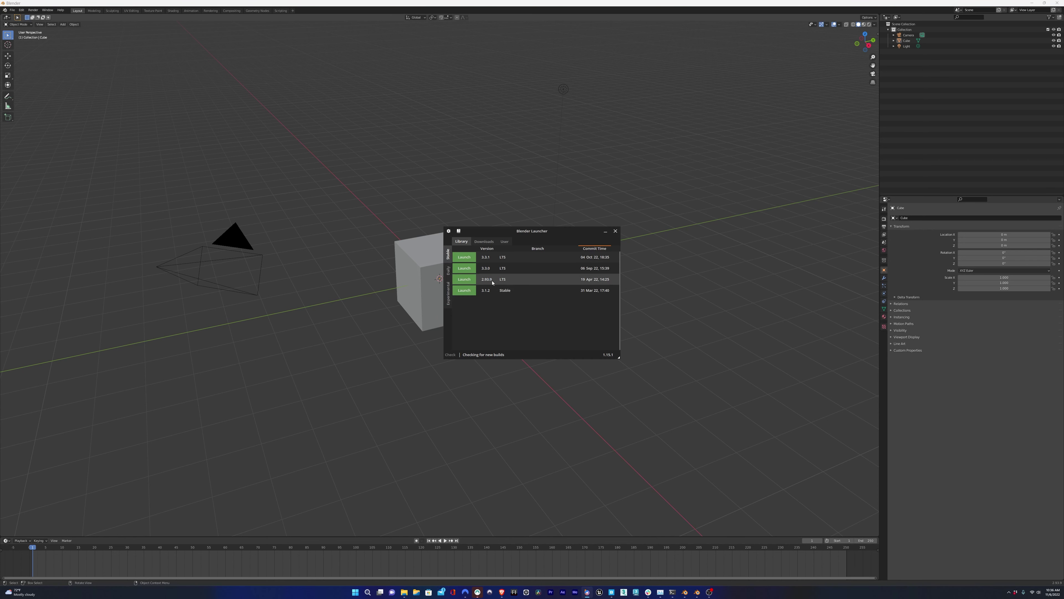
# In a new Blender scene, select the default cube and set the viewport shading to Material Preview.
pyautogui.click(423, 306)
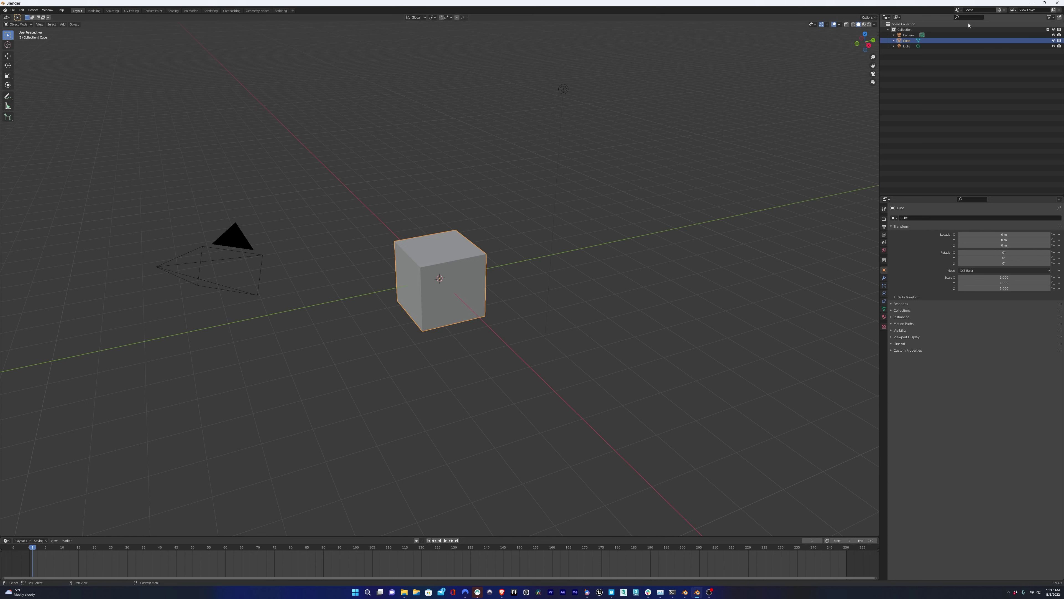
pyautogui.click(841, 72)
pyautogui.click(865, 24)
pyautogui.click(453, 281)
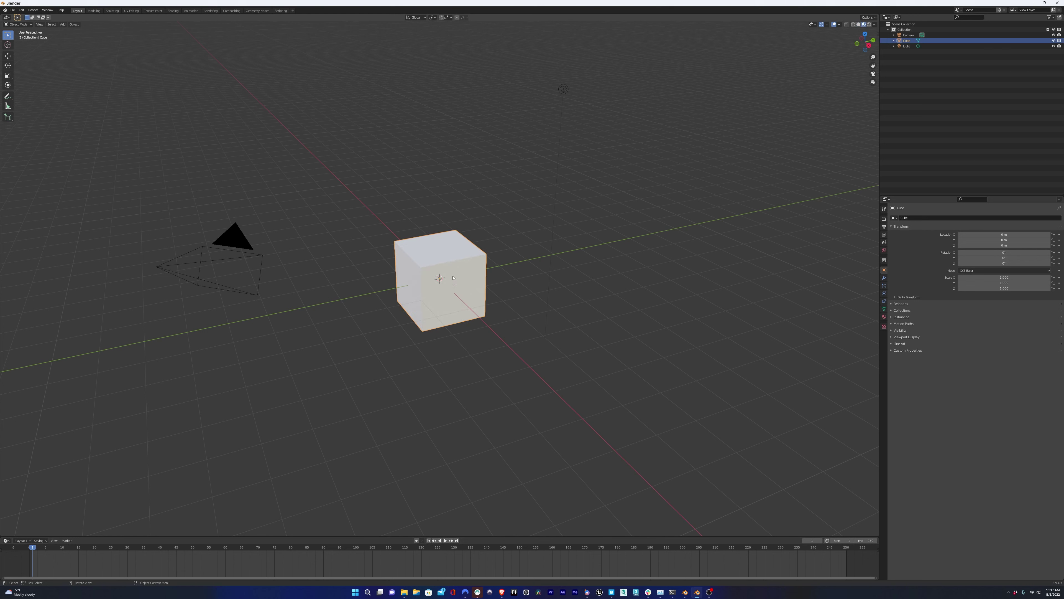
# Switch to Quixel Bridge, set the export target to Blender, and export the Damaged Concrete surface at 4K resolution.
pyautogui.hotkey('alt', 'Tab')
pyautogui.click(677, 451)
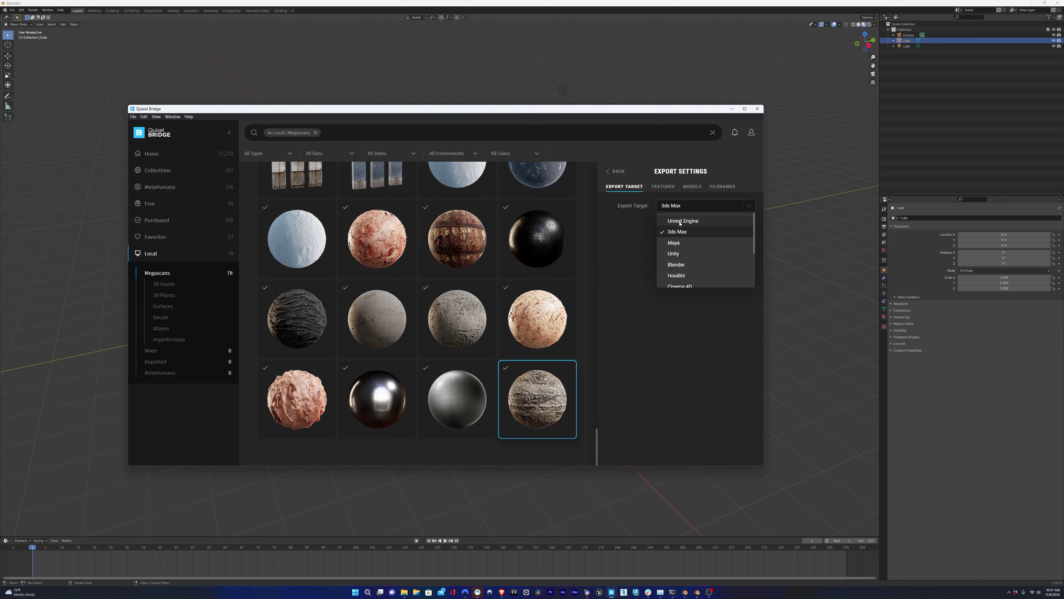
pyautogui.click(684, 264)
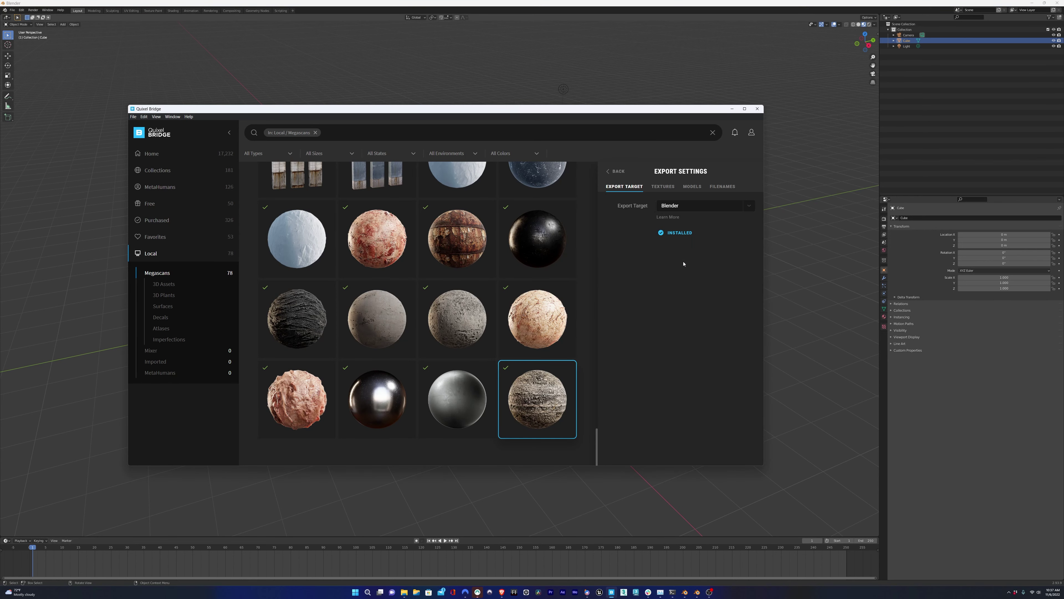
pyautogui.click(615, 171)
pyautogui.click(752, 448)
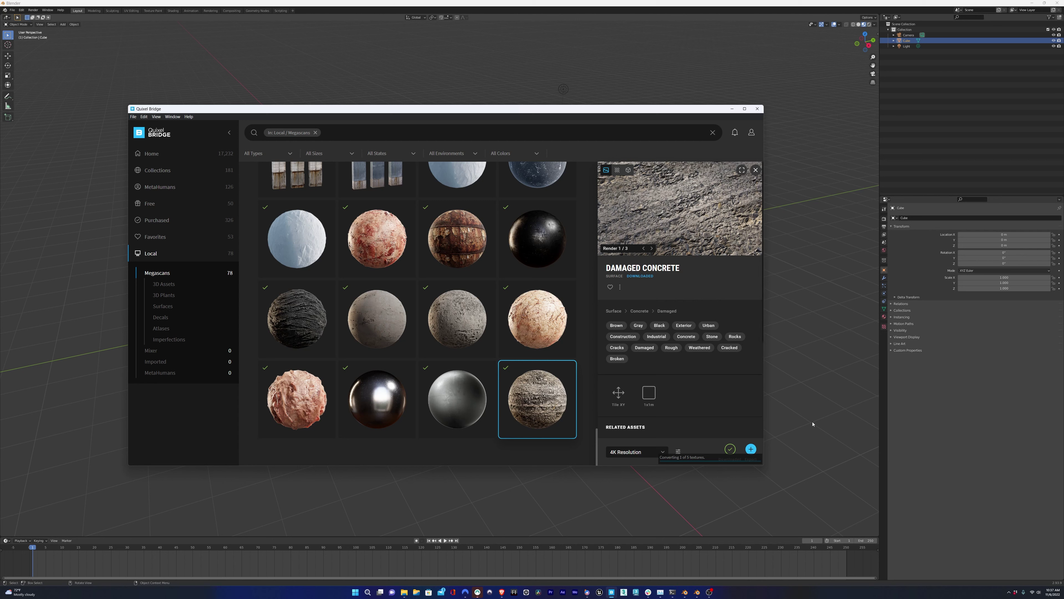
# Change the Damaged Concrete surface to 8K Resolution and export it to Blender.
pyautogui.click(662, 452)
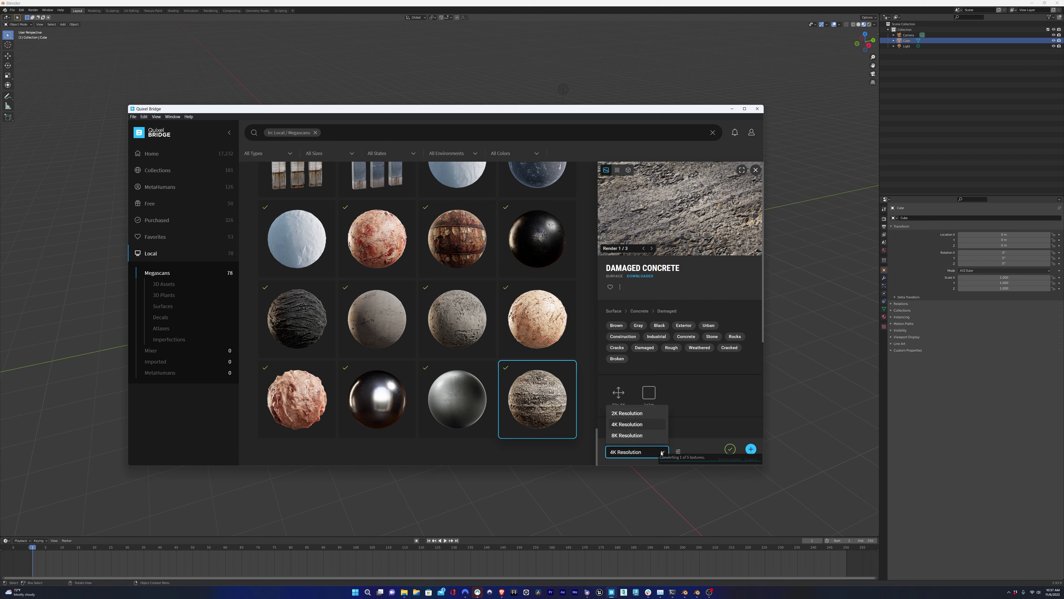
pyautogui.click(627, 435)
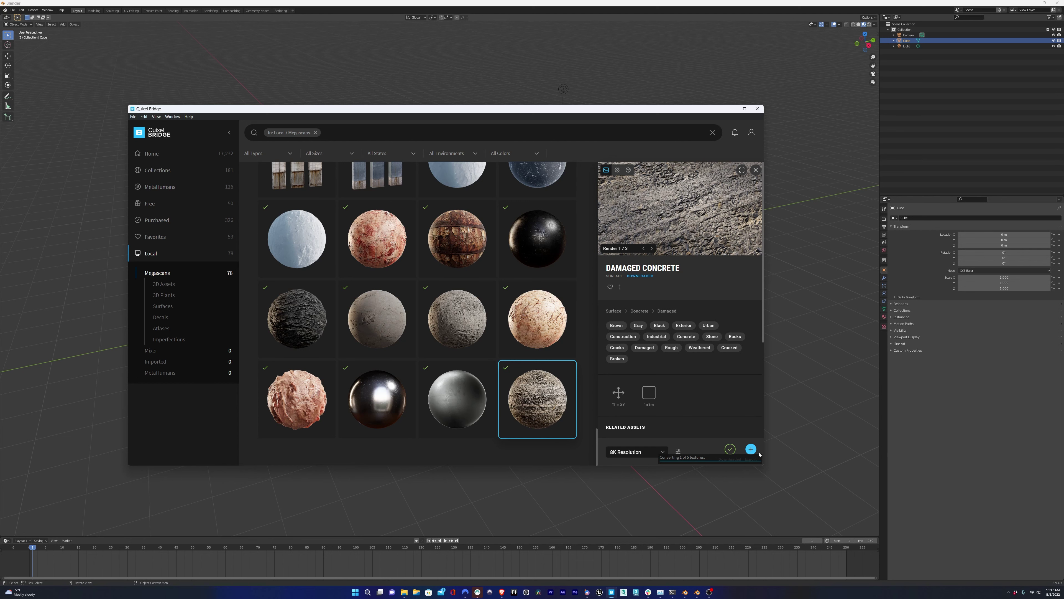
pyautogui.click(750, 450)
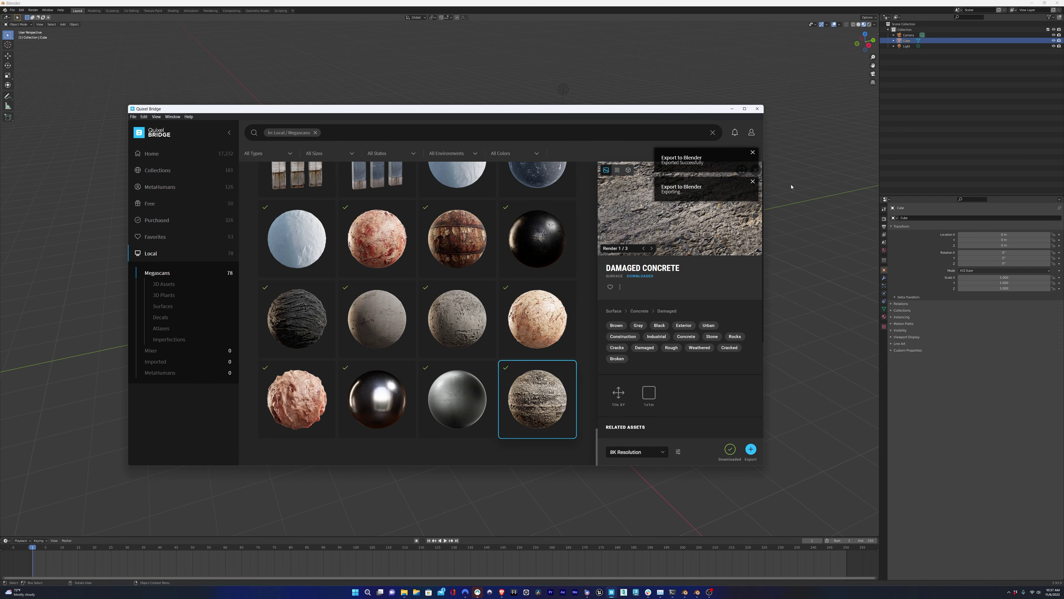
# Back in the new Blender scene, assign the imported Damaged Concrete material to the cube and show its full node setup.
pyautogui.click(792, 187)
pyautogui.click(386, 243)
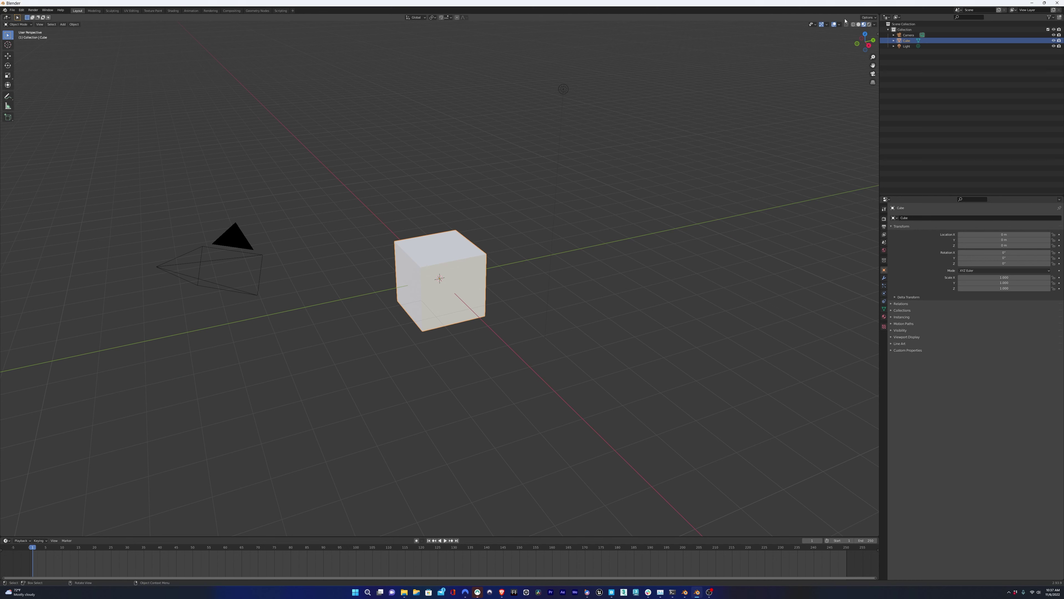
pyautogui.click(501, 339)
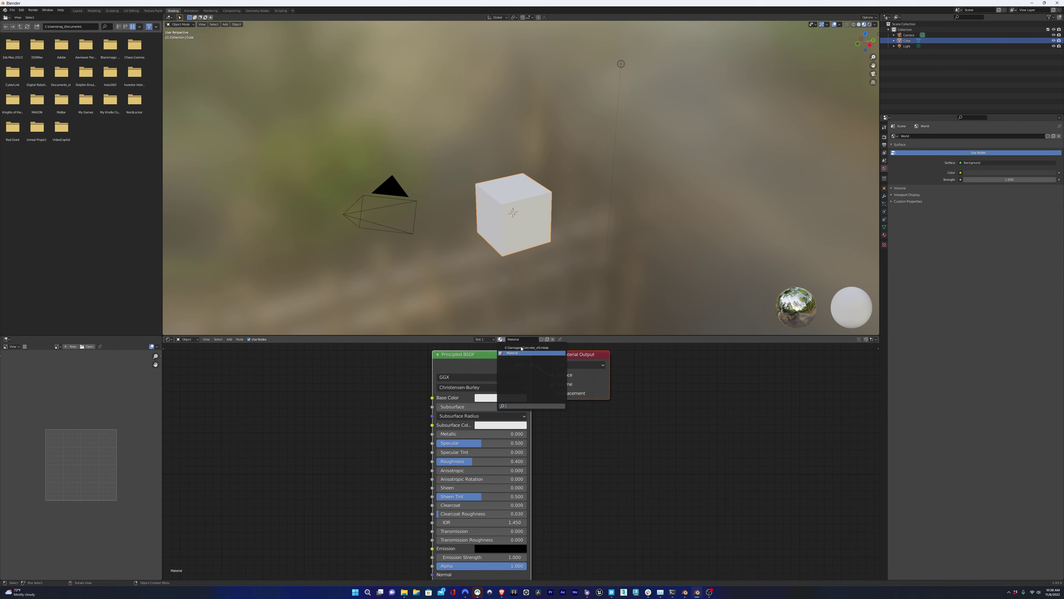
pyautogui.click(524, 348)
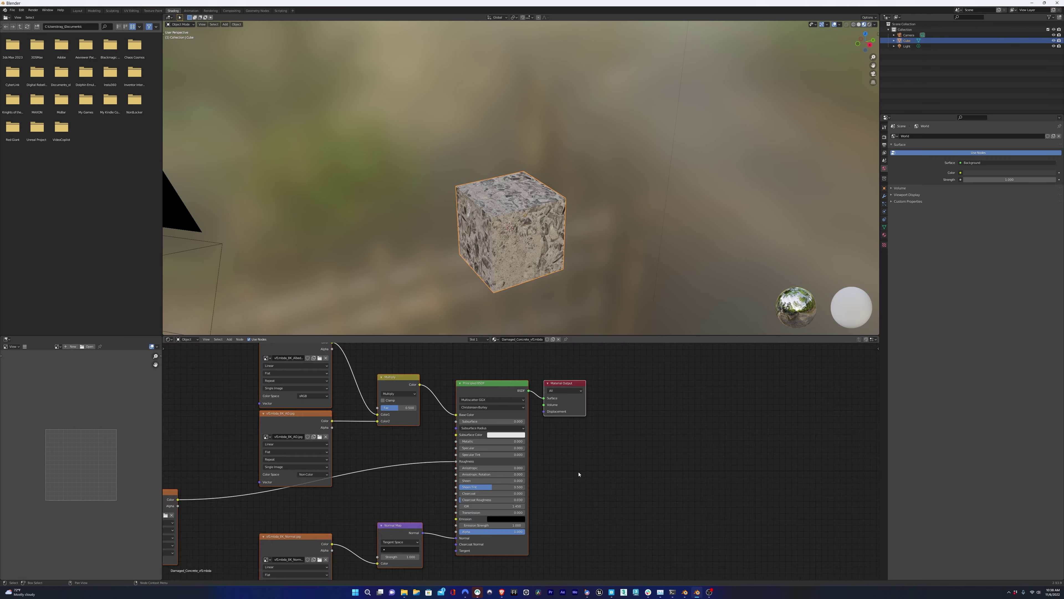
pyautogui.press('Home')
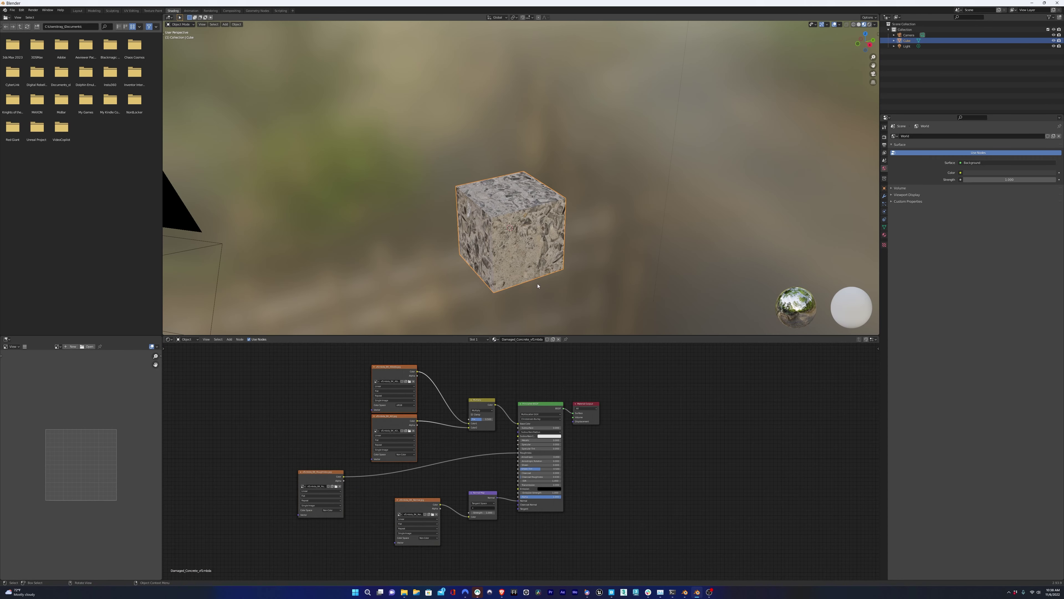
# Switch back to the building project in Blender and set the viewport to Solid shading.
pyautogui.click(685, 592)
pyautogui.scroll(-10, 360, 248)
pyautogui.press('z')
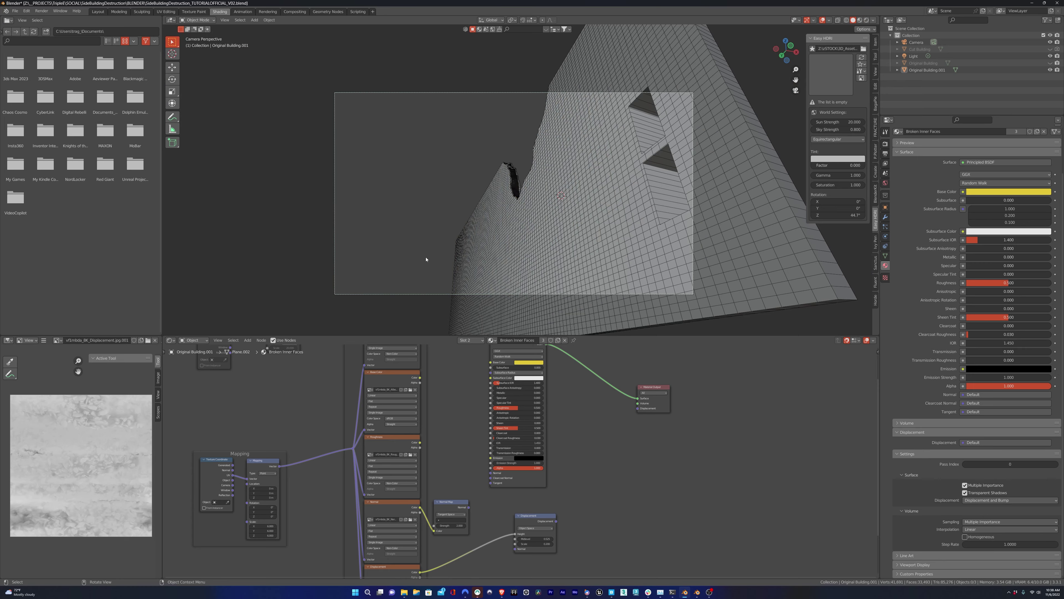
# Paste the cube carrying the Damaged Concrete material into the building scene and move it aside along X.
pyautogui.moveTo(427, 257); pyautogui.dragTo(426, 267, button='middle')
pyautogui.hotkey('ctrl', 'v')
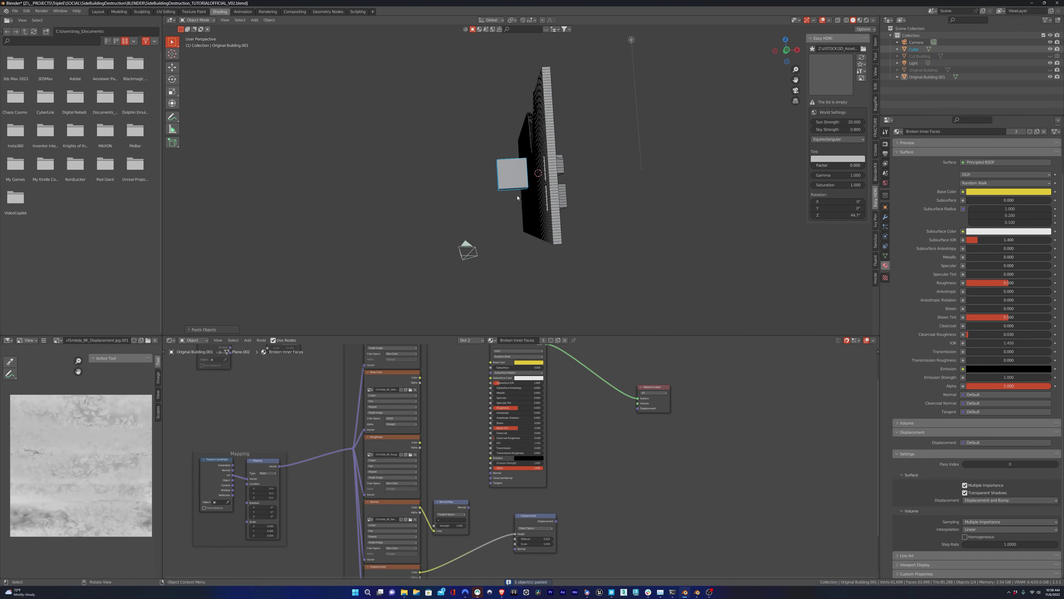
pyautogui.scroll(2, 518, 197)
pyautogui.click(492, 340)
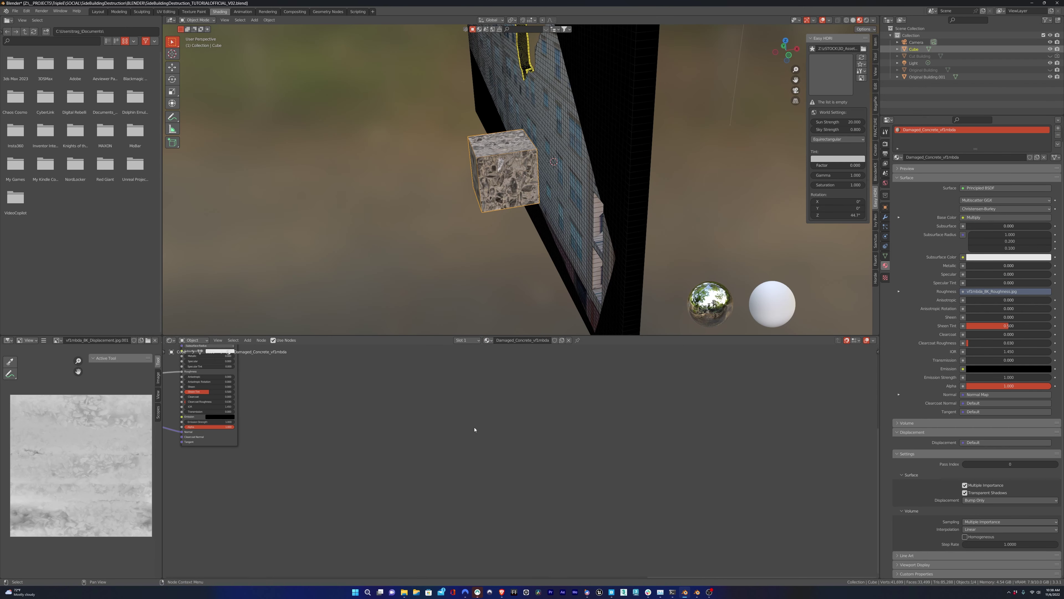
pyautogui.press('Home')
pyautogui.press('g')
pyautogui.press('x')
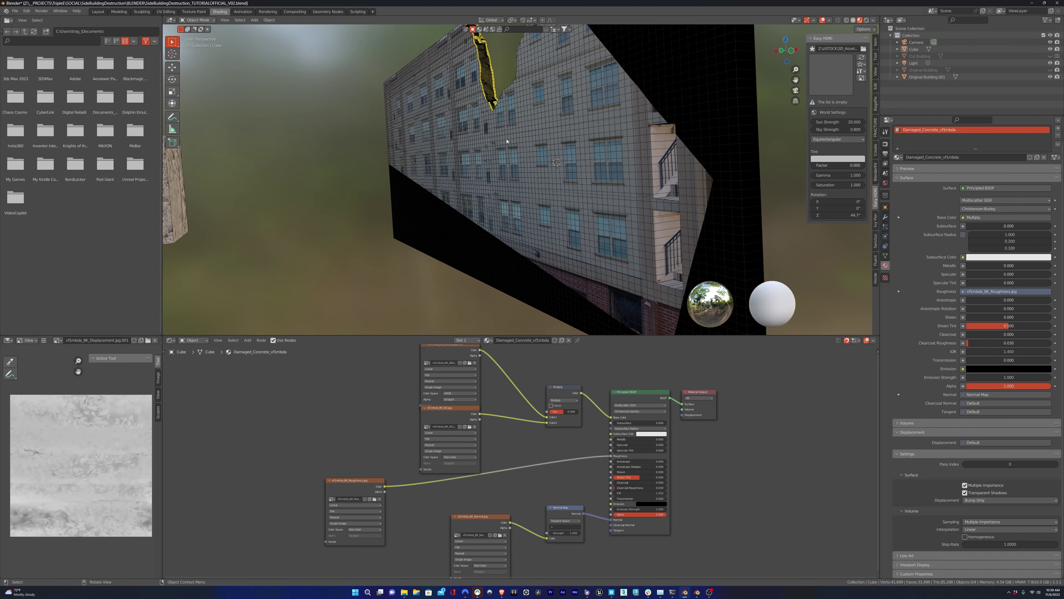
# Replace the building's Broken Inner Faces material with the imported Damaged_Concrete material.
pyautogui.click(506, 160)
pyautogui.press('KP_0')
pyautogui.scroll(10, 505, 160)
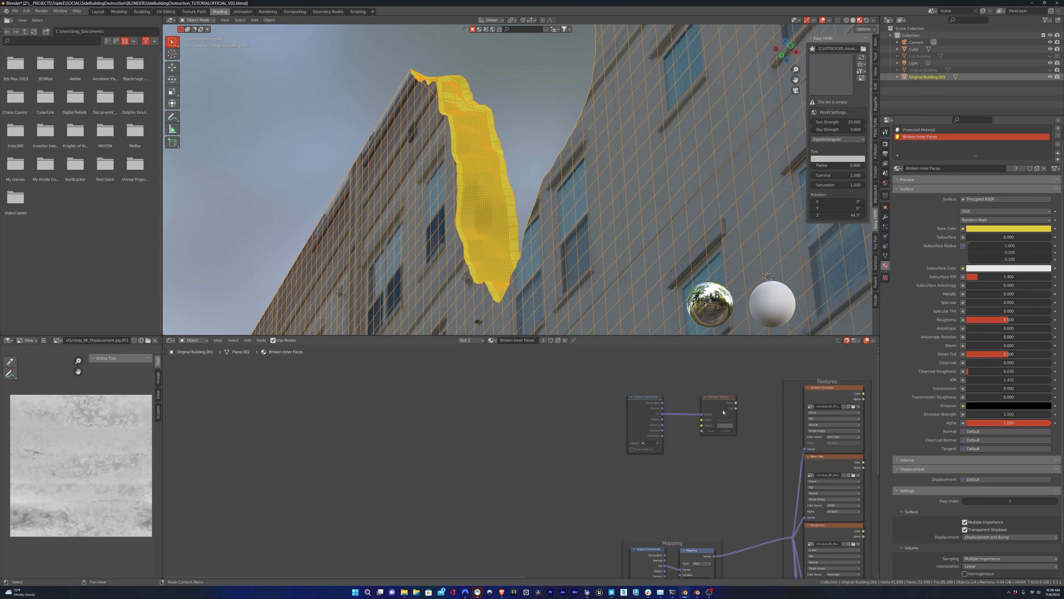
pyautogui.click(899, 168)
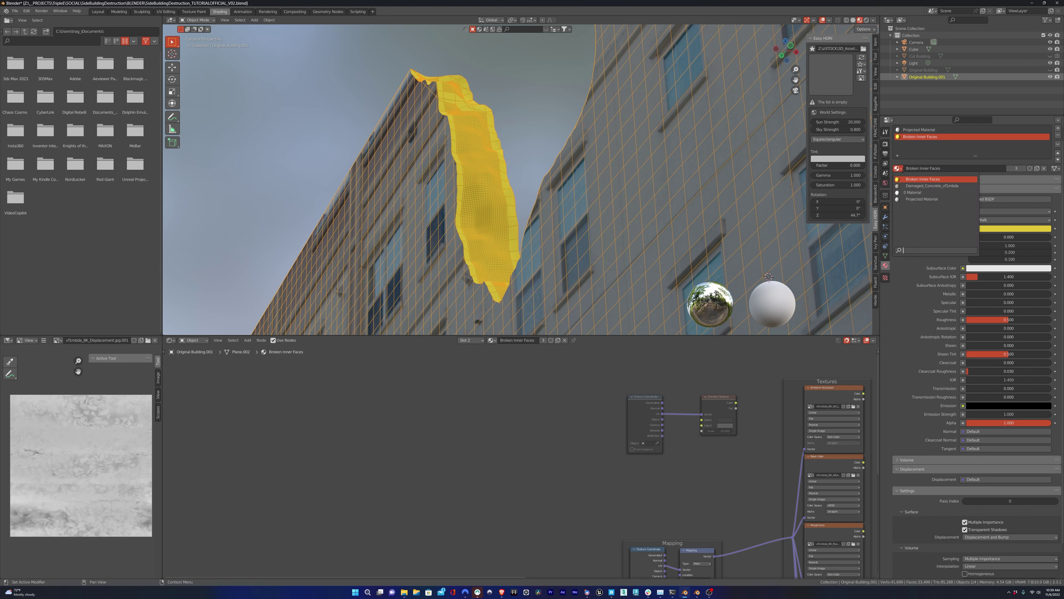
pyautogui.click(948, 186)
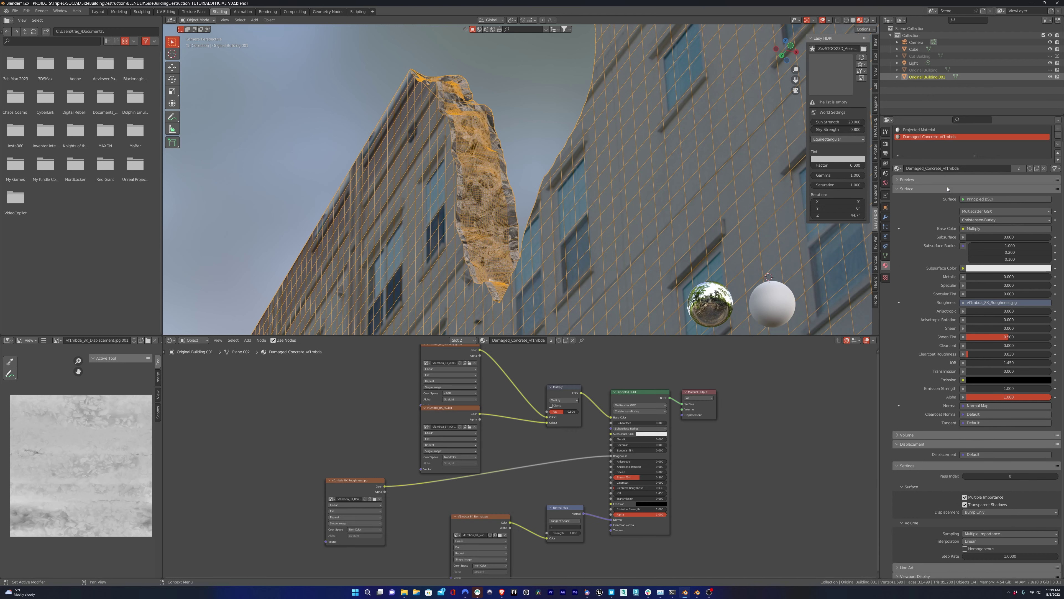
pyautogui.click(524, 167)
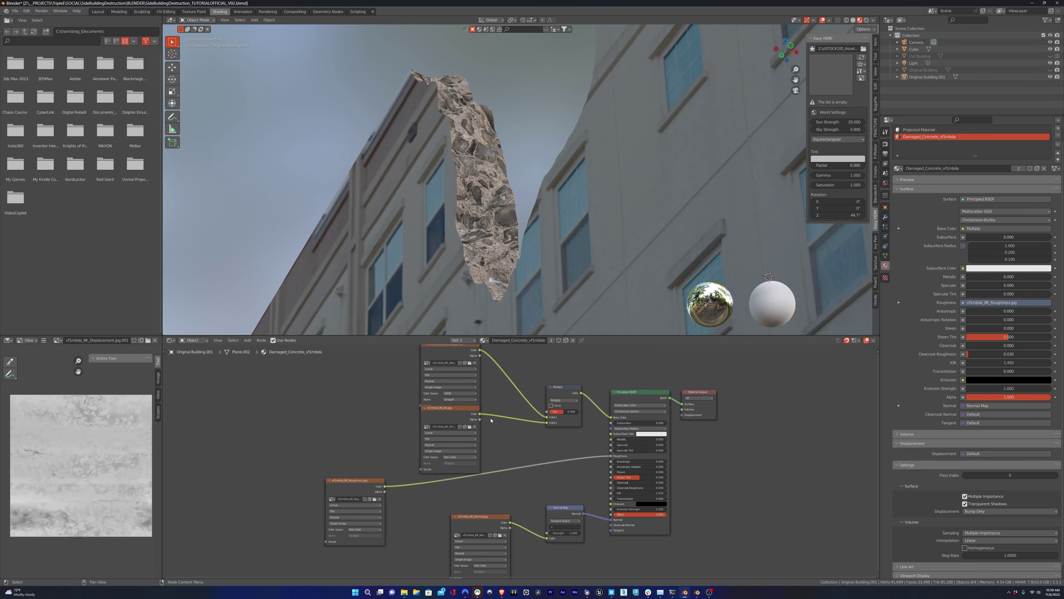
# Add Texture Coordinate and Mapping nodes to the concrete's albedo texture and place them clear of the image textures.
pyautogui.scroll(-2, 492, 424)
pyautogui.click(444, 357)
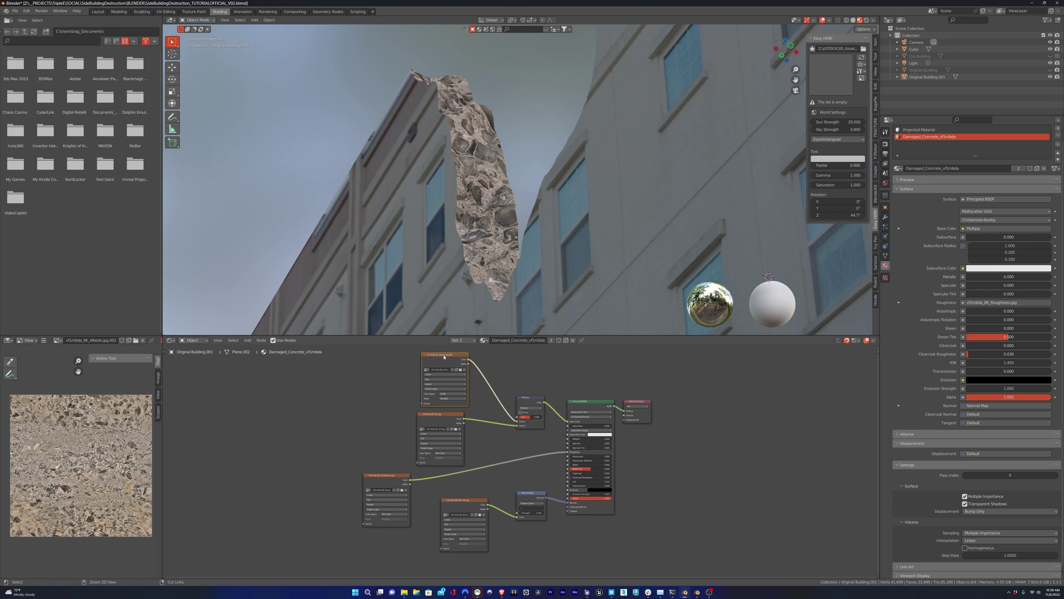
pyautogui.hotkey('ctrl', 't')
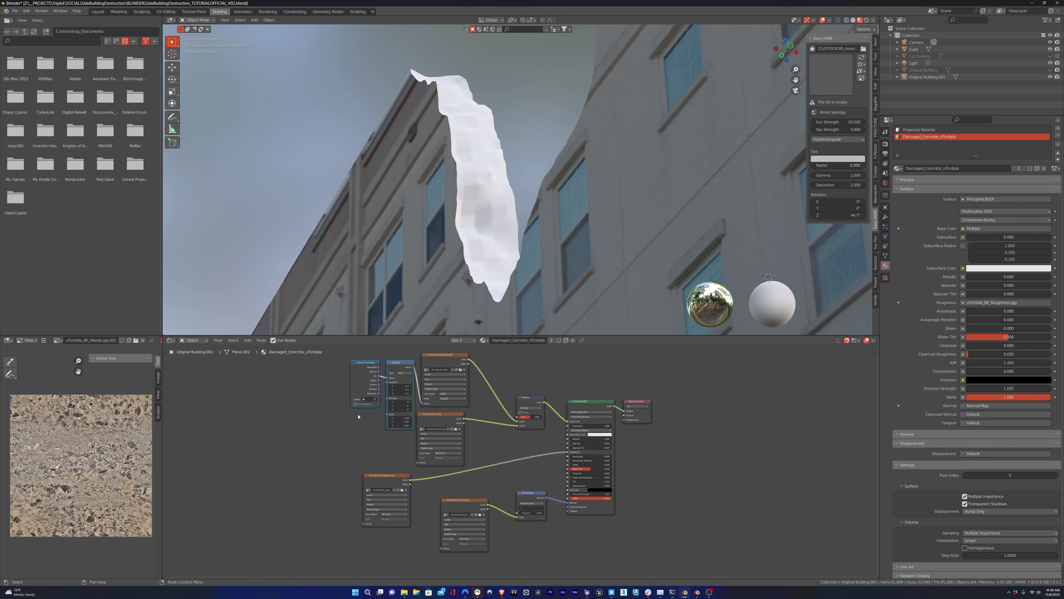
pyautogui.scroll(2, 358, 417)
pyautogui.moveTo(282, 411); pyautogui.dragTo(330, 471, button='middle')
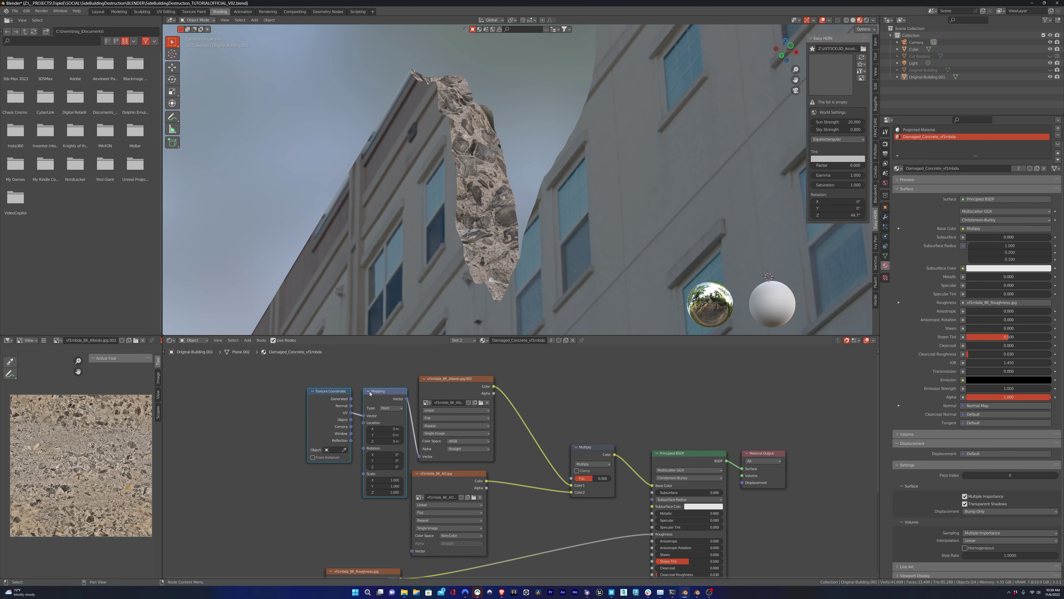
pyautogui.moveTo(381, 391); pyautogui.dragTo(304, 384)
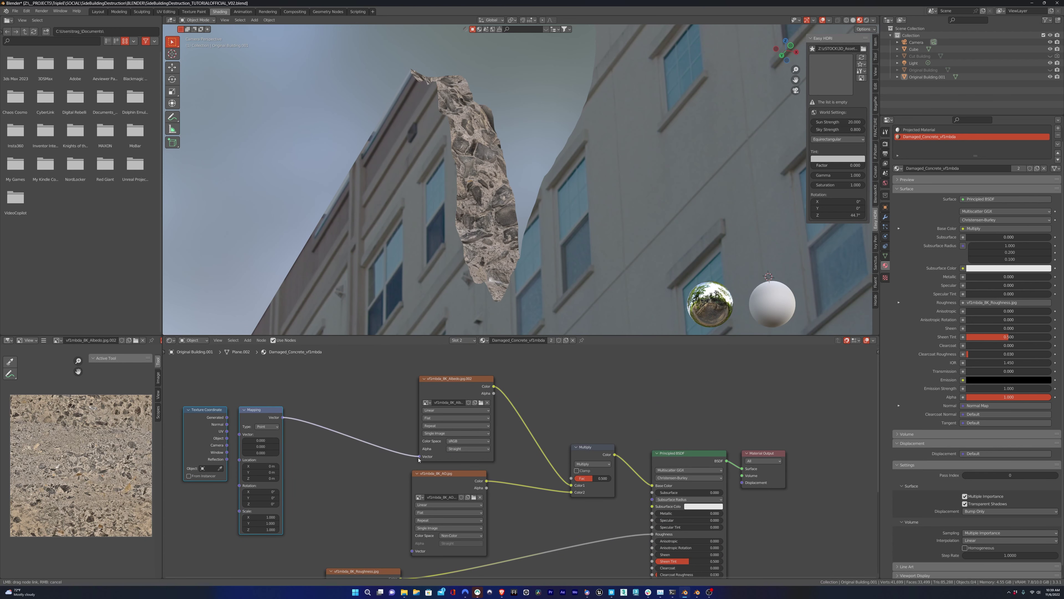
pyautogui.moveTo(419, 458); pyautogui.dragTo(419, 457)
pyautogui.moveTo(376, 563); pyautogui.dragTo(454, 470, button='middle')
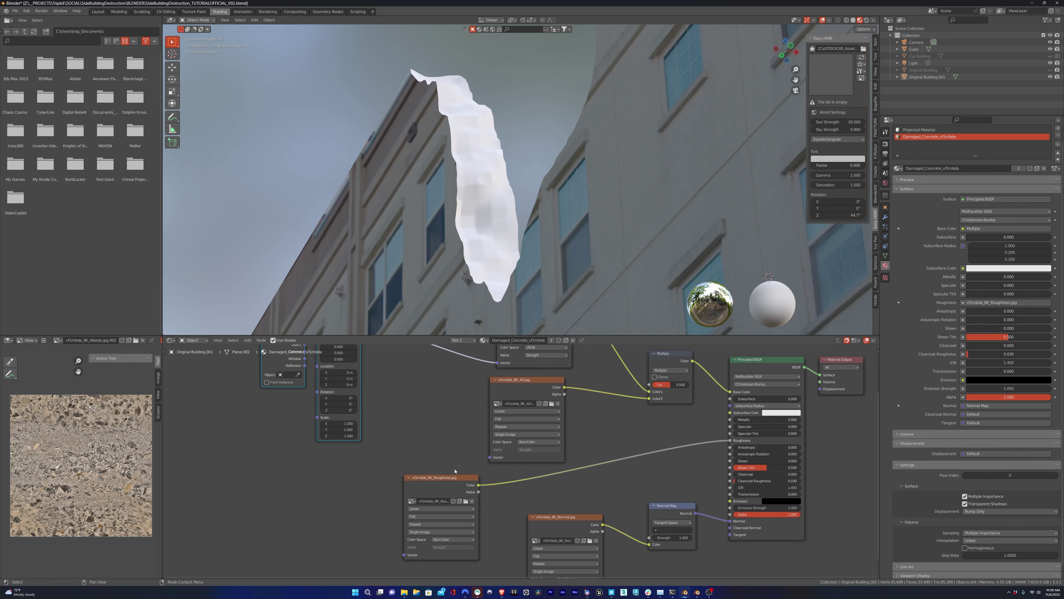
pyautogui.moveTo(397, 372); pyautogui.dragTo(417, 462, button='middle')
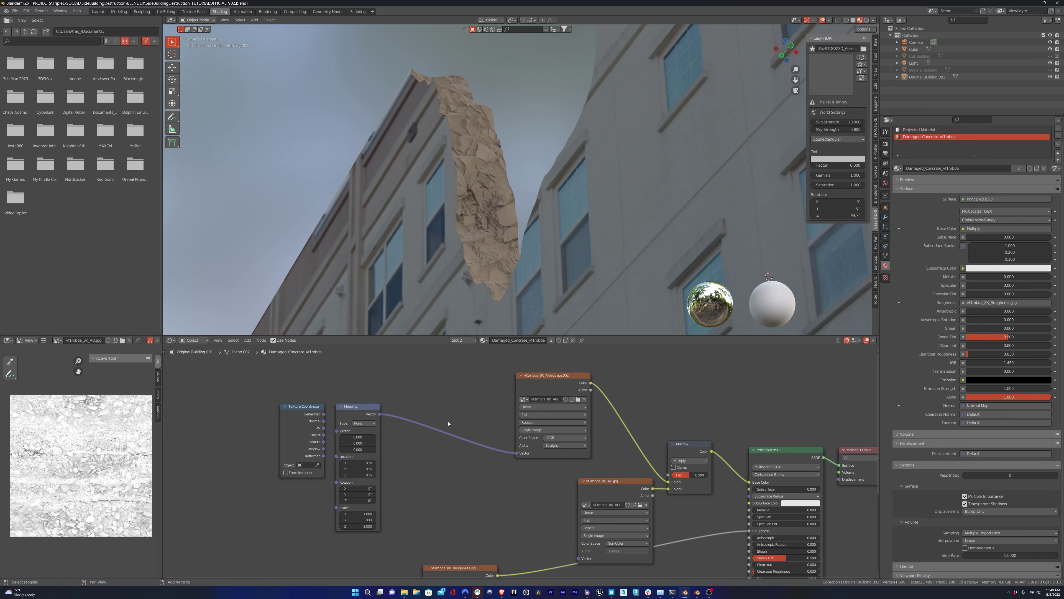
# Branch the Mapping vector through a reroute point into the AO, Roughness and Normal textures, and tidy the node layout.
pyautogui.keyDown('shift'); pyautogui.moveTo(449, 423); pyautogui.dragTo(437, 442, button='right'); pyautogui.keyUp('shift')
pyautogui.moveTo(484, 376); pyautogui.dragTo(555, 497)
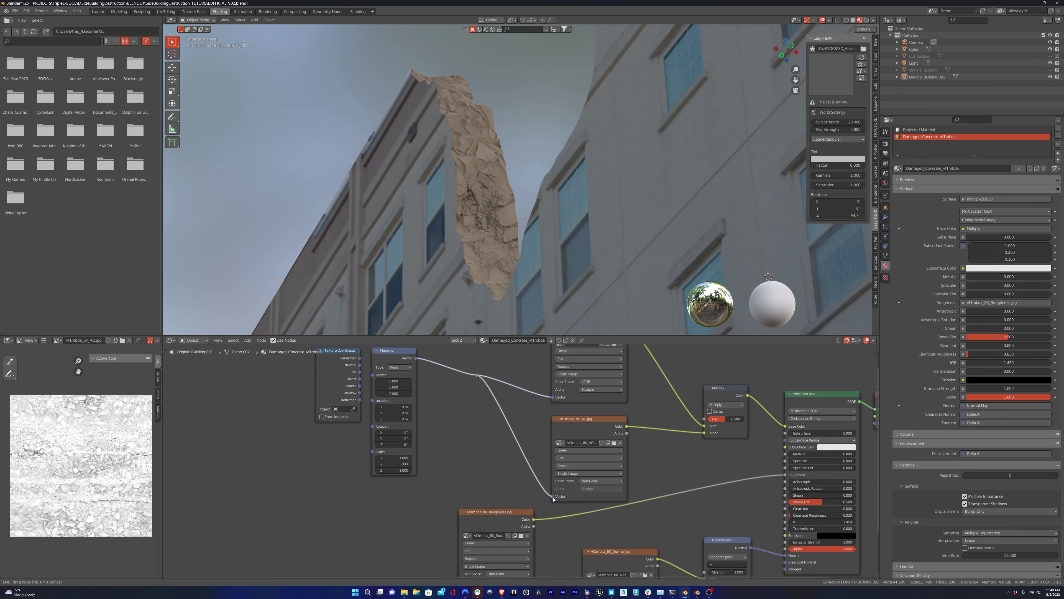
pyautogui.scroll(-1, 513, 397)
pyautogui.moveTo(483, 472)
pyautogui.mouseDown(button='middle')
pyautogui.moveTo(514, 398)
pyautogui.moveTo(493, 470)
pyautogui.mouseUp(button='middle')
pyautogui.scroll(-2, 513, 397)
pyautogui.moveTo(491, 398); pyautogui.dragTo(477, 557)
pyautogui.moveTo(501, 499); pyautogui.dragTo(523, 505)
pyautogui.moveTo(491, 399); pyautogui.dragTo(567, 513)
pyautogui.press('g')
pyautogui.click(466, 448)
pyautogui.moveTo(582, 524); pyautogui.dragTo(500, 433, button='middle')
pyautogui.moveTo(507, 439); pyautogui.dragTo(507, 437)
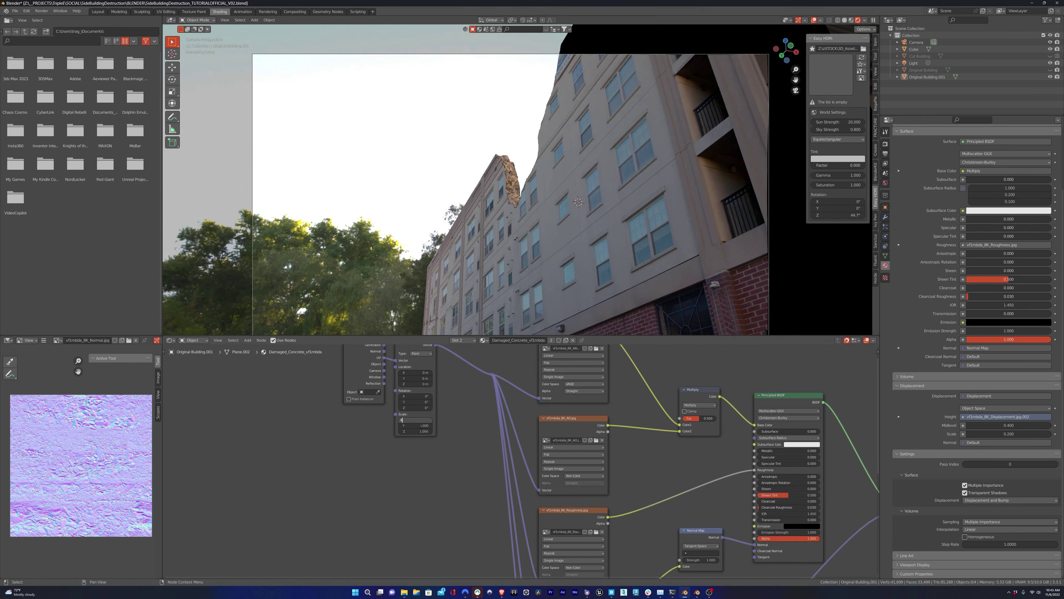
# Set the Mapping node's scale to 6 on X, Y and Z.
pyautogui.press('Return')
pyautogui.doubleClick(421, 426)
pyautogui.write('6')
pyautogui.press('Return')
pyautogui.doubleClick(423, 432)
pyautogui.write('6')
pyautogui.press('Return')
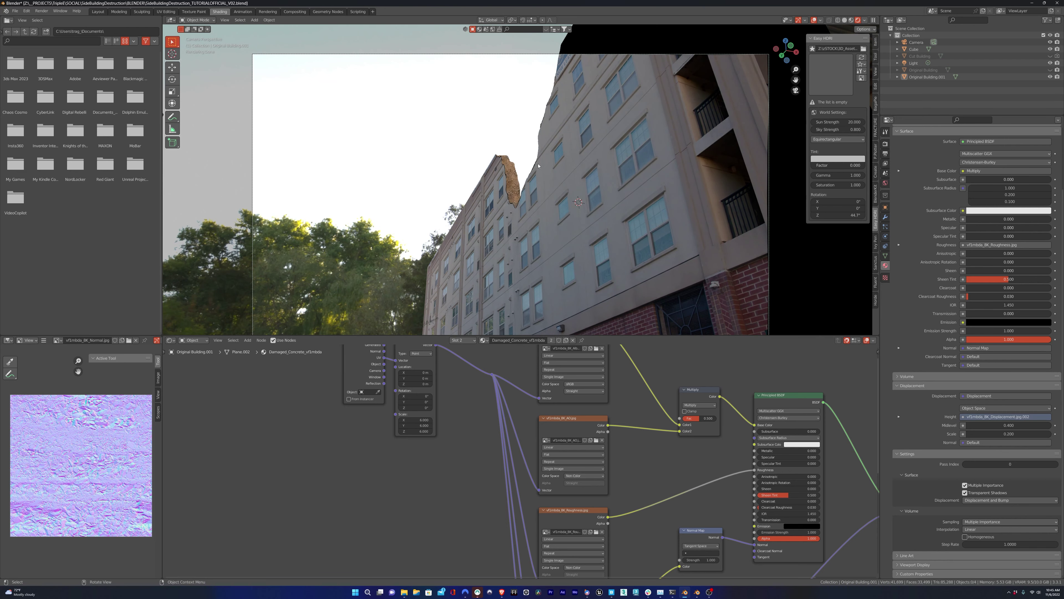
# Set the Mapping node's scale to 8 on all three axes for finer concrete on the broken edge.
pyautogui.scroll(12, 523, 203)
pyautogui.doubleClick(421, 420)
pyautogui.write('8')
pyautogui.doubleClick(421, 425)
pyautogui.write('8')
pyautogui.doubleClick(422, 431)
pyautogui.write('8')
pyautogui.press('Return')
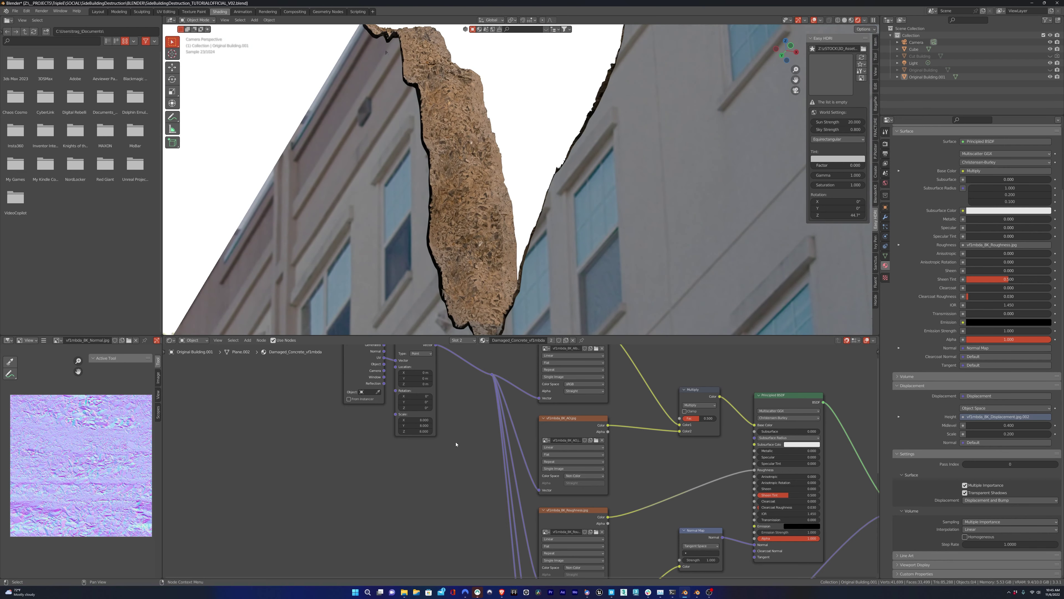
# Increase the Displacement node's scale in the concrete material and open that value for editing.
pyautogui.scroll(-12, 473, 294)
pyautogui.scroll(9, 498, 293)
pyautogui.keyDown('shift'); pyautogui.moveTo(509, 295); pyautogui.dragTo(335, 144, button='middle'); pyautogui.keyUp('shift')
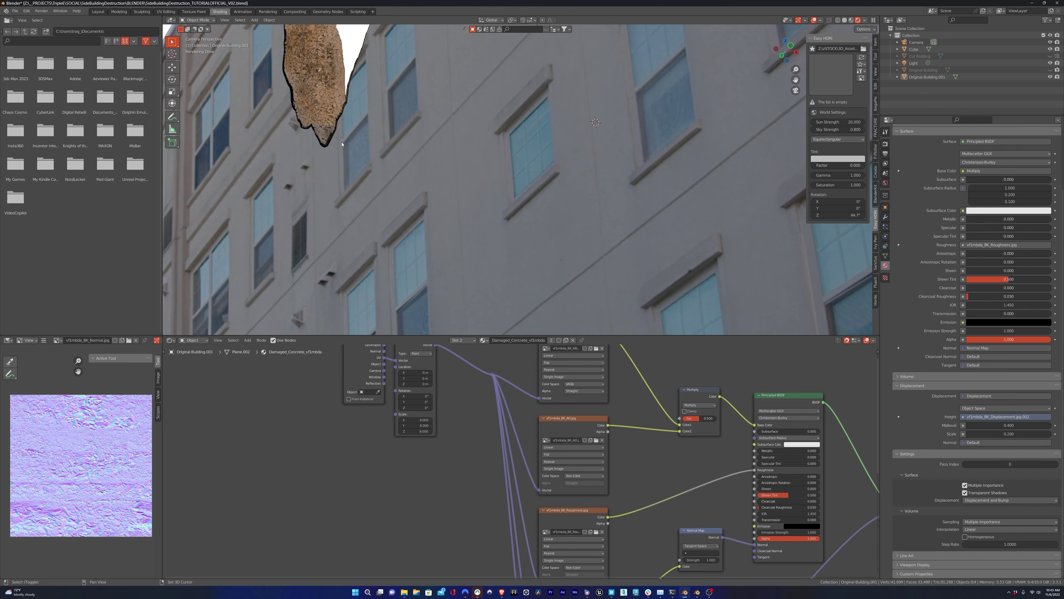
pyautogui.scroll(6, 337, 140)
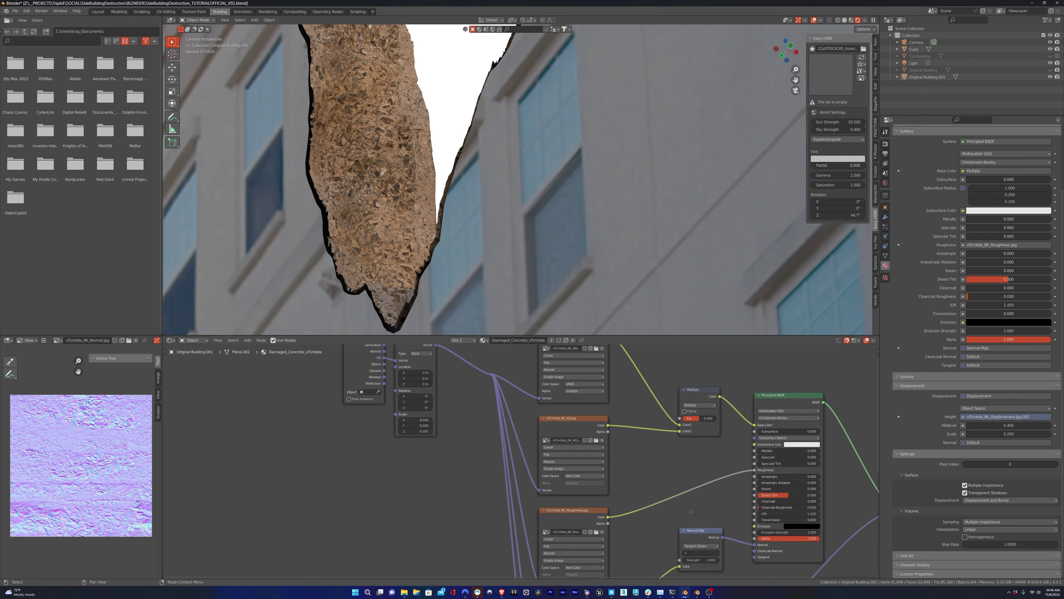
pyautogui.moveTo(875, 487); pyautogui.dragTo(645, 400, button='middle')
pyautogui.moveTo(529, 541); pyautogui.dragTo(646, 377, button='middle')
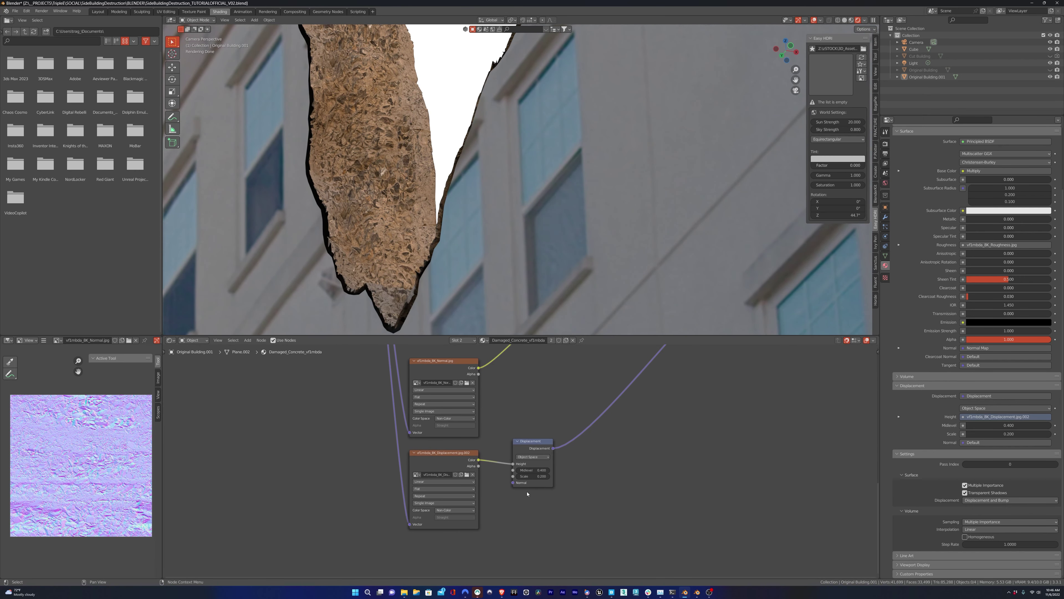
pyautogui.moveTo(530, 477); pyautogui.dragTo(560, 477)
pyautogui.scroll(-2, 500, 34)
pyautogui.doubleClick(532, 477)
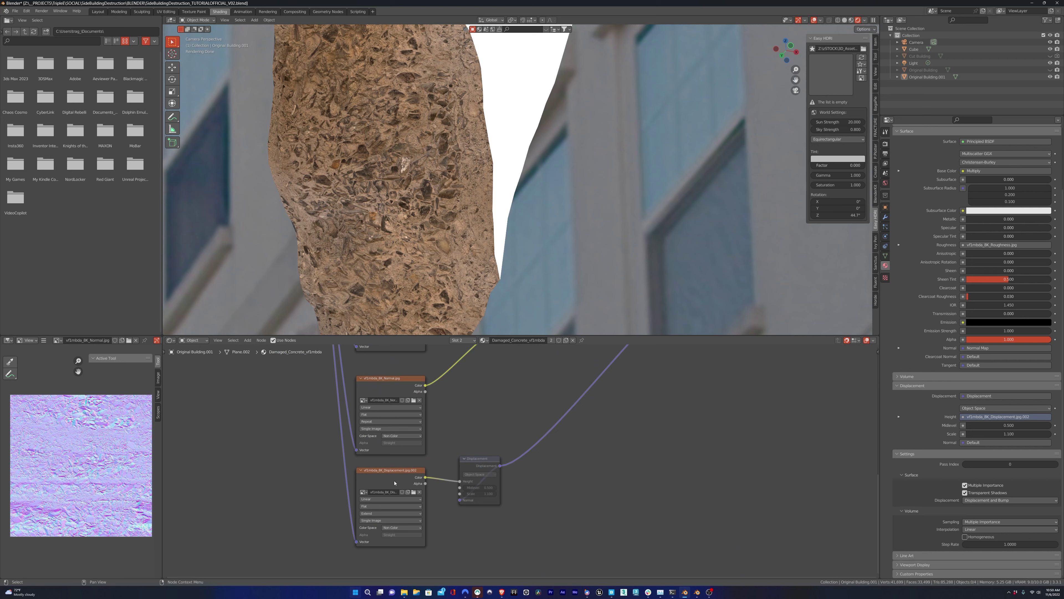
# Mute the concrete's displacement texture node and check the broken edge in the rendered view.
pyautogui.click(395, 483)
pyautogui.press('m')
pyautogui.click(445, 428)
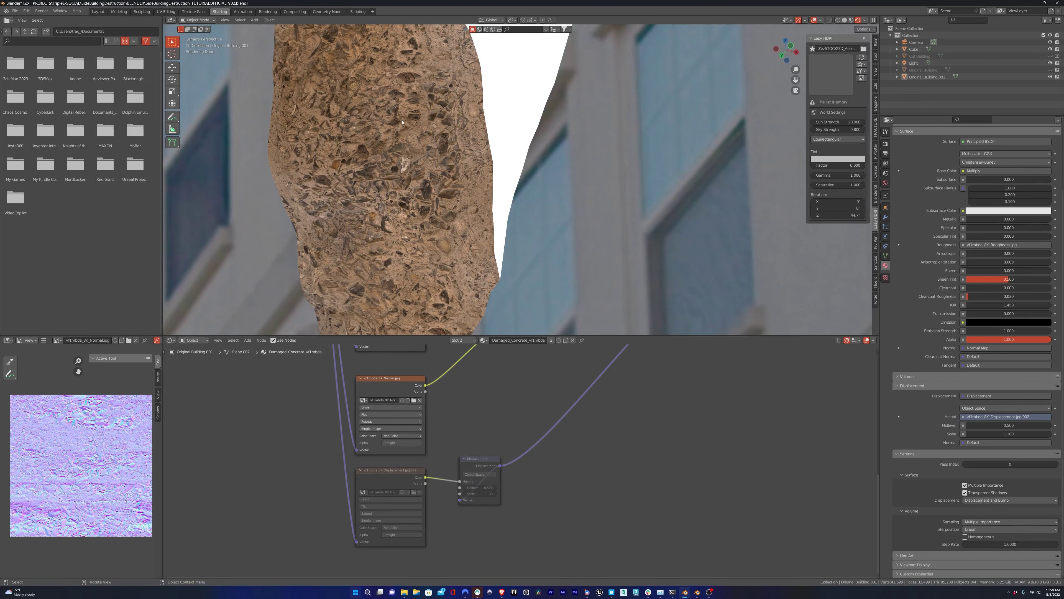
pyautogui.scroll(-5, 403, 122)
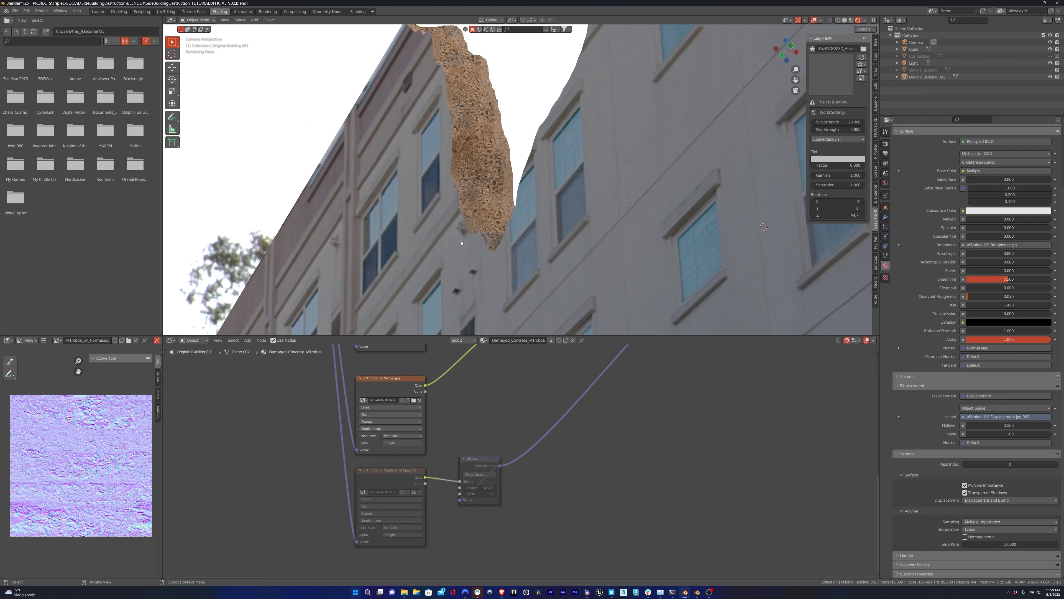
pyautogui.moveTo(461, 243); pyautogui.dragTo(467, 269, button='middle')
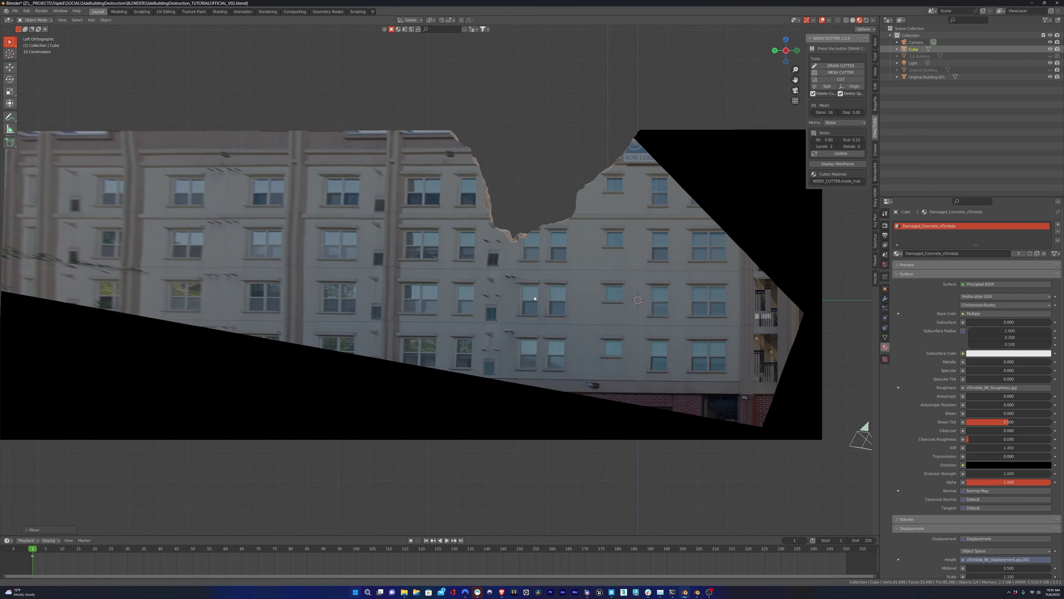
# Knife-cut a rectangle into the building mesh around the window just beneath the leasing sign.
pyautogui.scroll(5, 586, 303)
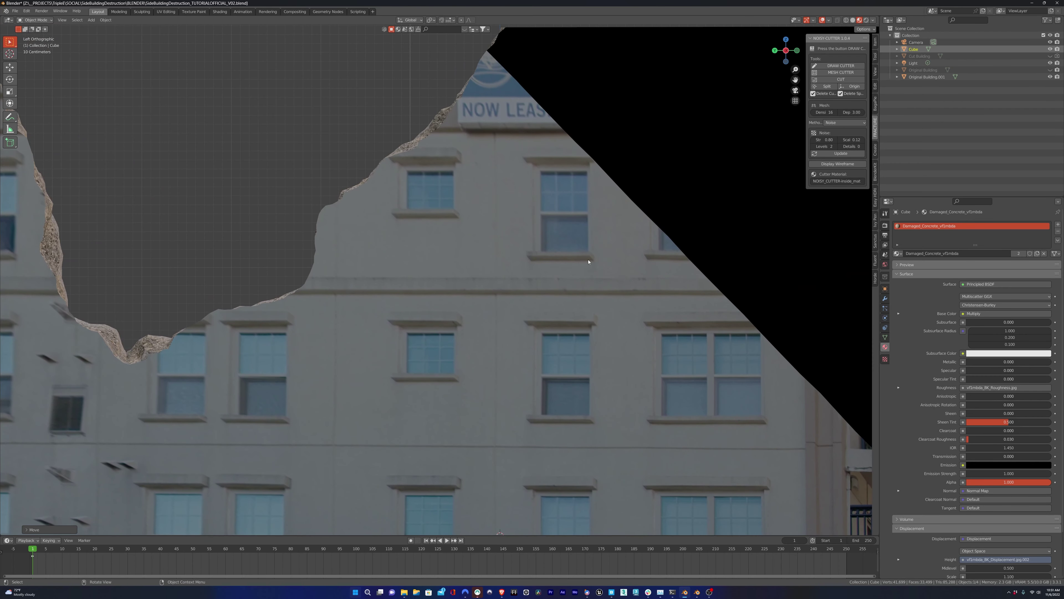
pyautogui.scroll(4, 576, 268)
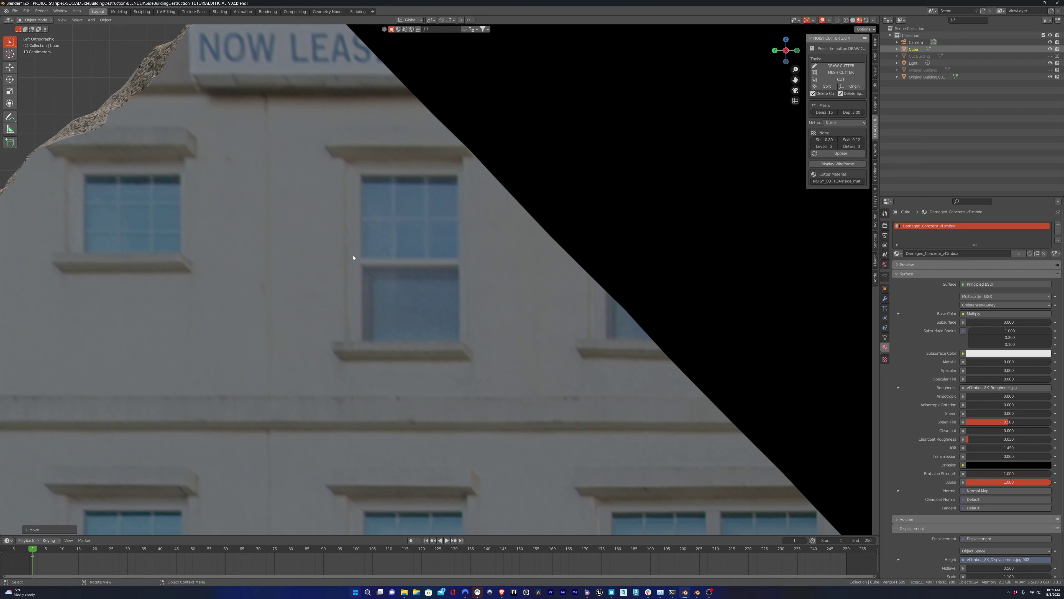
pyautogui.click(364, 263)
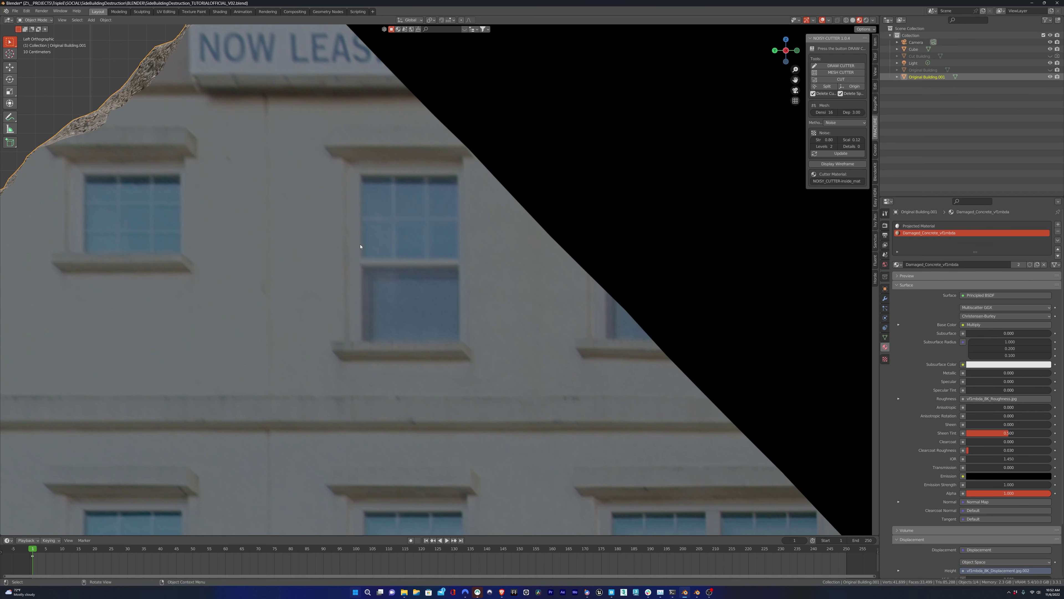
pyautogui.press('Tab')
pyautogui.press('k')
pyautogui.scroll(6, 403, 242)
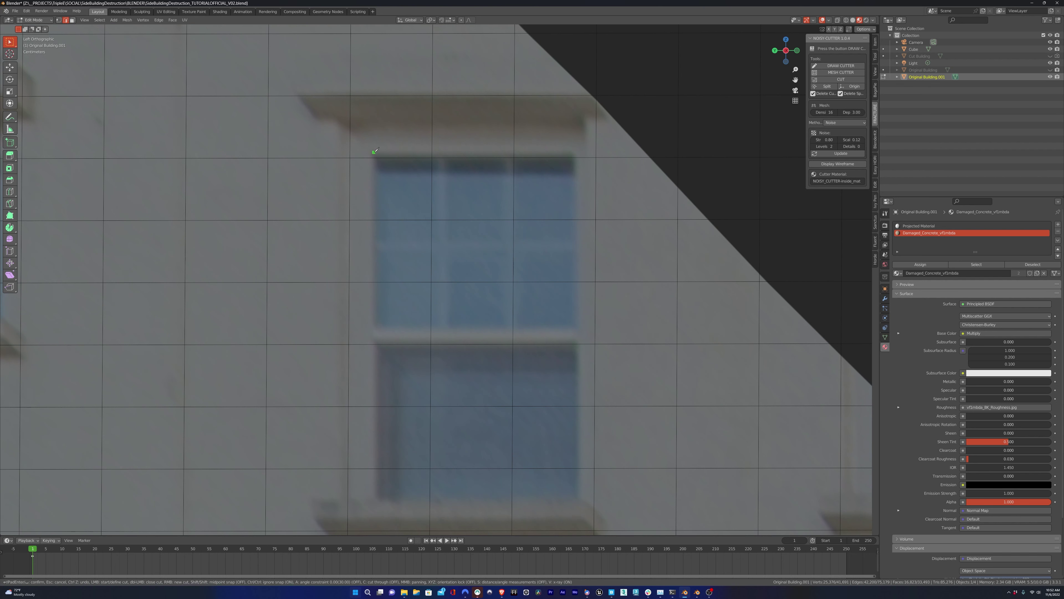
pyautogui.click(372, 153)
pyautogui.click(575, 151)
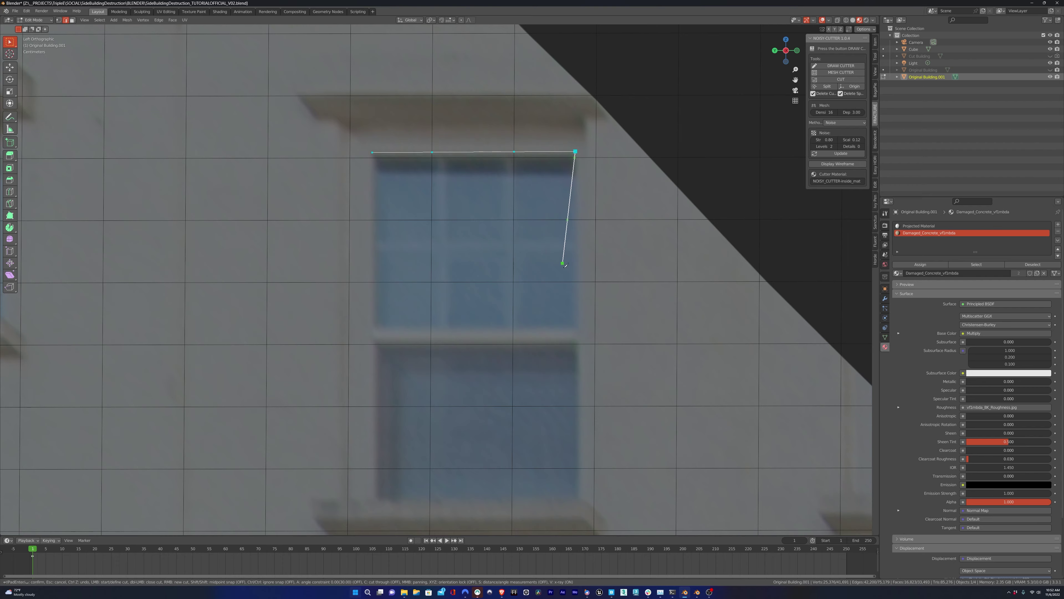
pyautogui.moveTo(563, 261); pyautogui.dragTo(563, 248, button='middle')
pyautogui.press('Return')
pyautogui.press('ctrl+KP_3')
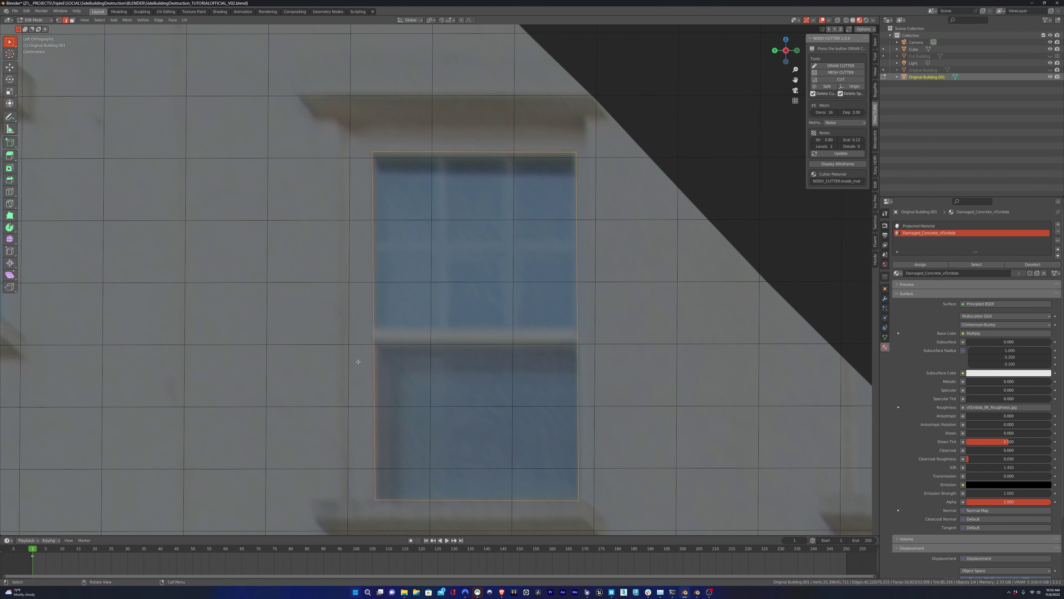
# Knife-cut a horizontal line across the window along the lower edge of its upper pane.
pyautogui.press('k')
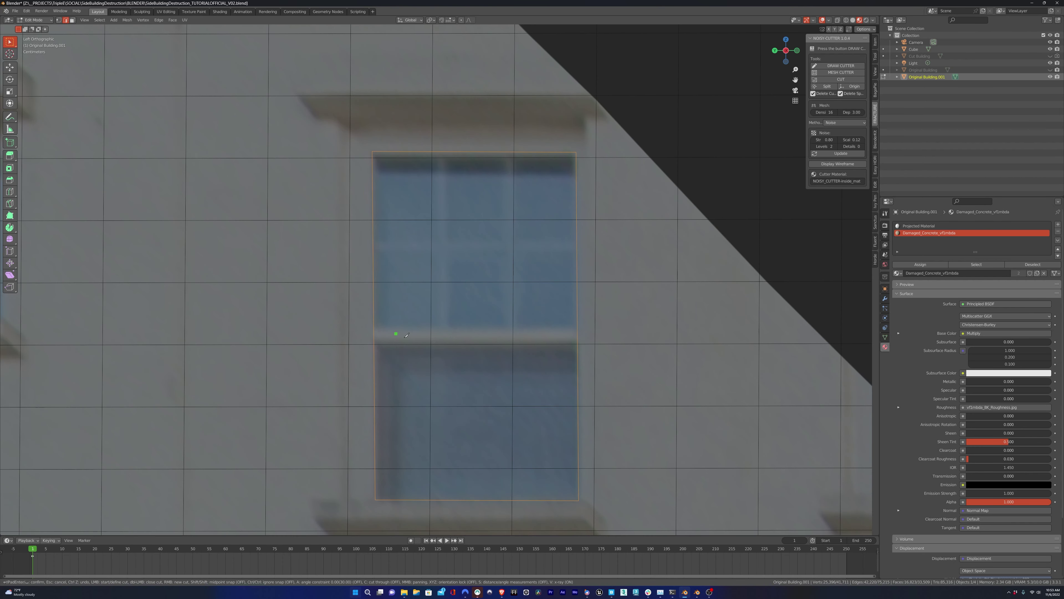
pyautogui.click(374, 327)
pyautogui.click(577, 328)
pyautogui.click(374, 329)
pyautogui.press('Return')
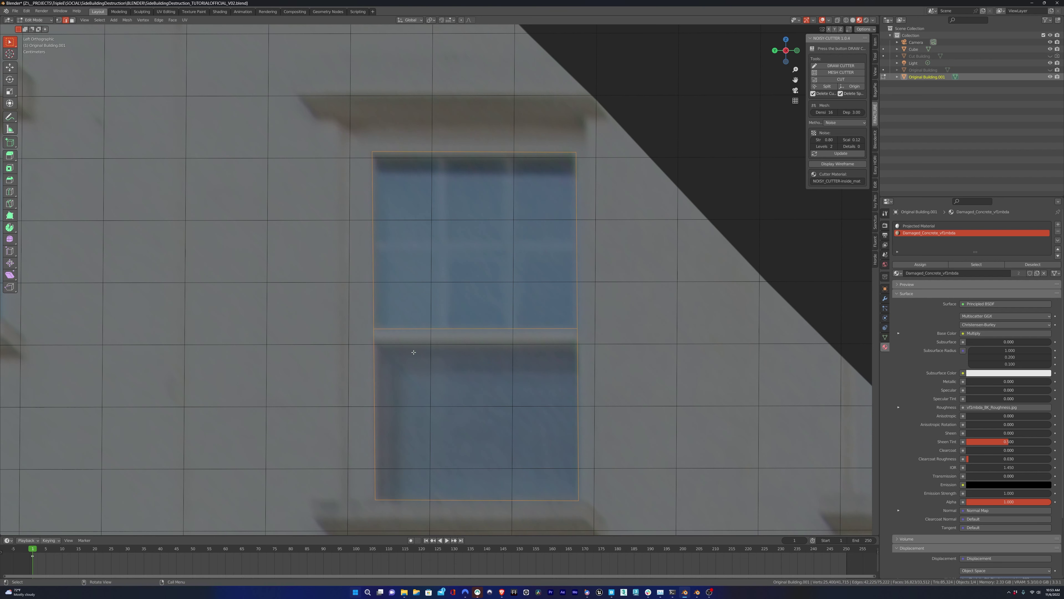
# Select all faces inside the window's upper pane and dissolve them into a single face.
pyautogui.click(411, 343)
pyautogui.press('3')
pyautogui.click(412, 187)
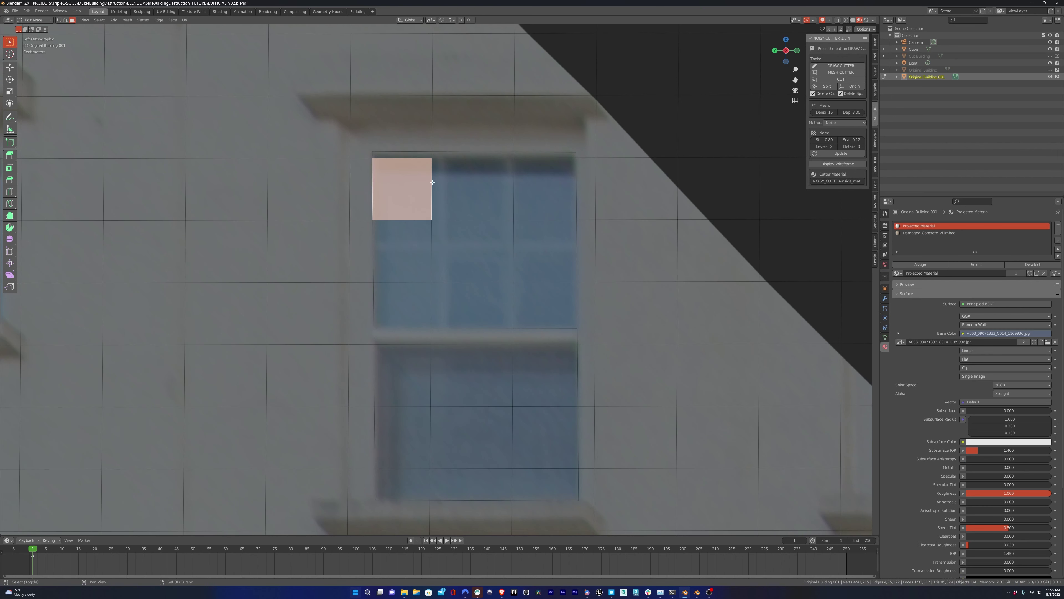
pyautogui.keyDown('shift'); pyautogui.click(409, 155); pyautogui.keyUp('shift')
pyautogui.keyDown('shift'); pyautogui.click(455, 156); pyautogui.keyUp('shift')
pyautogui.keyDown('shift'); pyautogui.click(465, 184); pyautogui.keyUp('shift')
pyautogui.keyDown('shift'); pyautogui.click(535, 155); pyautogui.keyUp('shift')
pyautogui.keyDown('shift'); pyautogui.click(541, 189); pyautogui.keyUp('shift')
pyautogui.keyDown('shift'); pyautogui.click(539, 249); pyautogui.keyUp('shift')
pyautogui.keyDown('shift'); pyautogui.click(531, 308); pyautogui.keyUp('shift')
pyautogui.rightClick(392, 309)
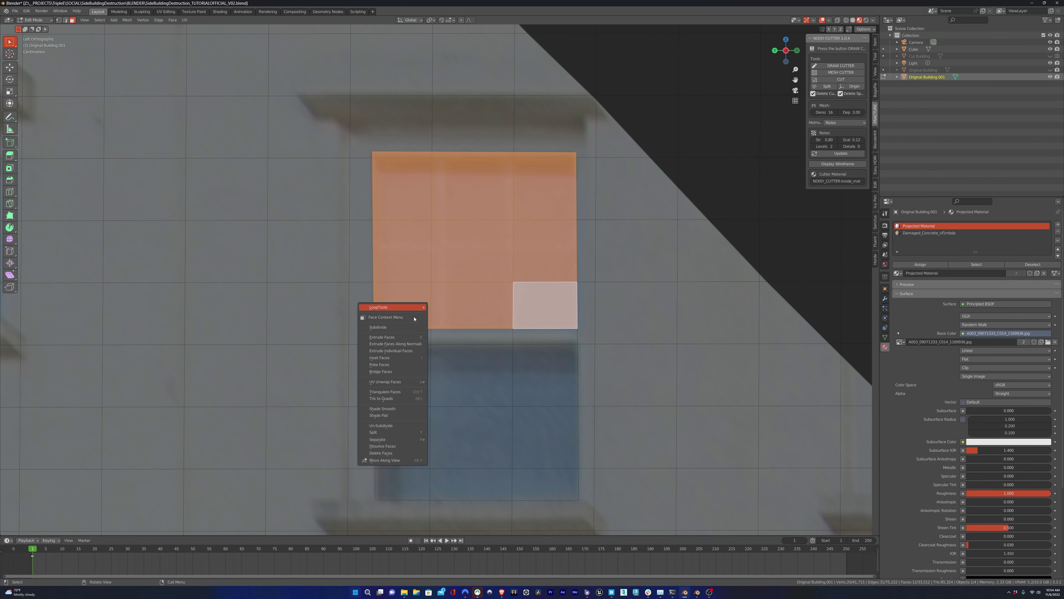
pyautogui.click(391, 444)
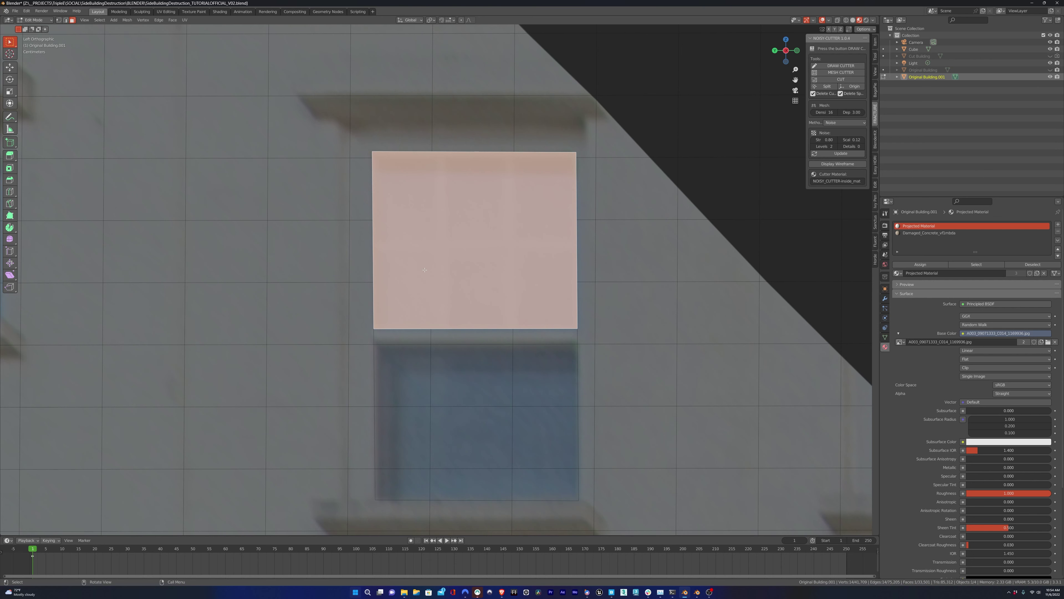
# Select all faces inside the window's lower pane and dissolve them into a single face.
pyautogui.click(471, 375)
pyautogui.keyDown('shift'); pyautogui.click(402, 375); pyautogui.keyUp('shift')
pyautogui.keyDown('shift'); pyautogui.click(544, 375); pyautogui.keyUp('shift')
pyautogui.keyDown('shift'); pyautogui.click(544, 436); pyautogui.keyUp('shift')
pyautogui.keyDown('shift'); pyautogui.click(402, 436); pyautogui.keyUp('shift')
pyautogui.keyDown('shift'); pyautogui.click(471, 436); pyautogui.keyUp('shift')
pyautogui.keyDown('shift'); pyautogui.click(402, 484); pyautogui.keyUp('shift')
pyautogui.keyDown('shift'); pyautogui.click(524, 485); pyautogui.keyUp('shift')
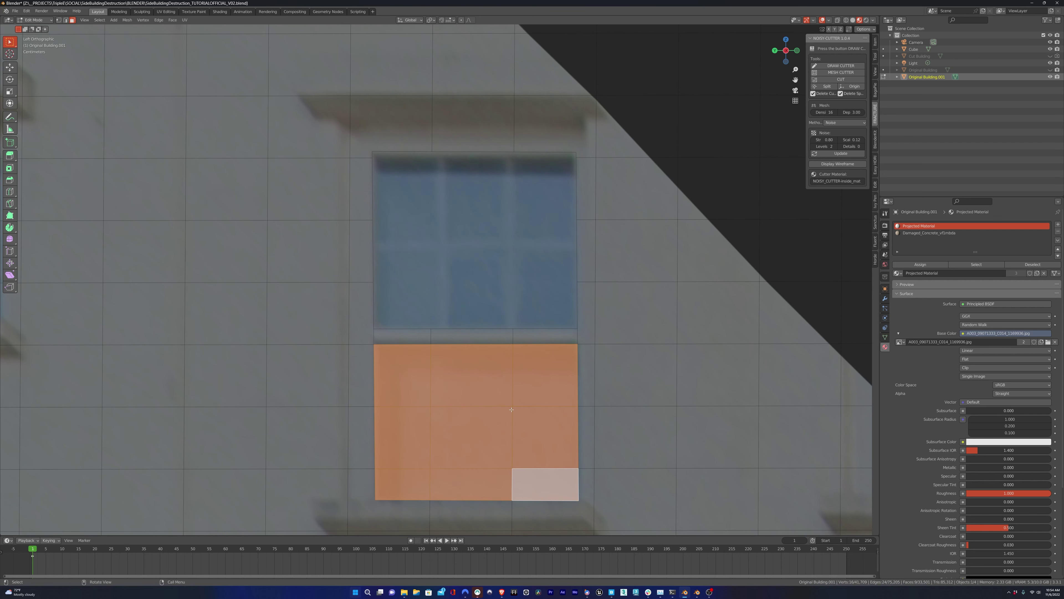
pyautogui.rightClick(456, 434)
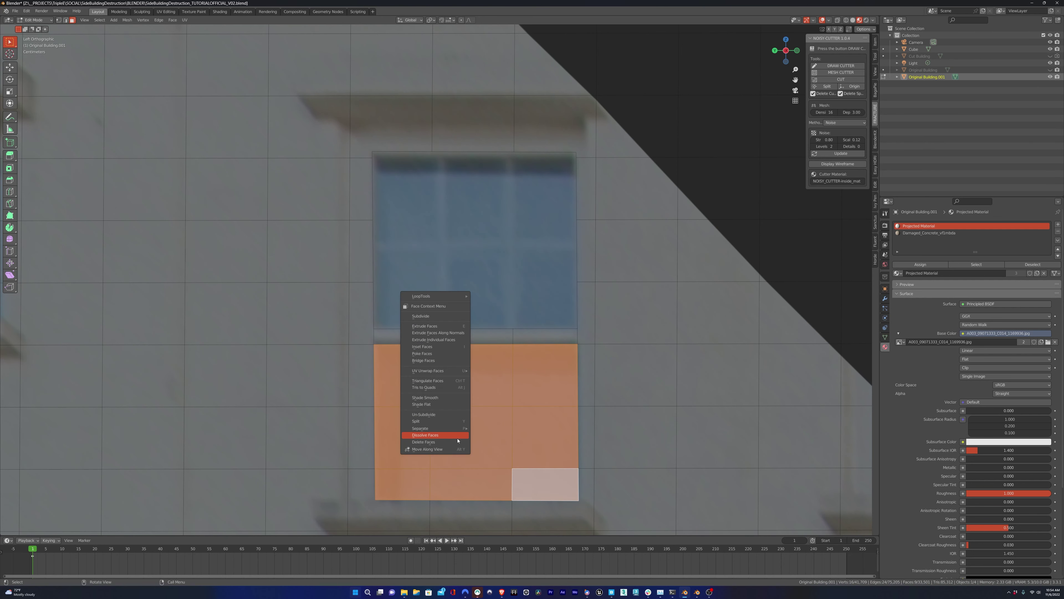
pyautogui.click(436, 437)
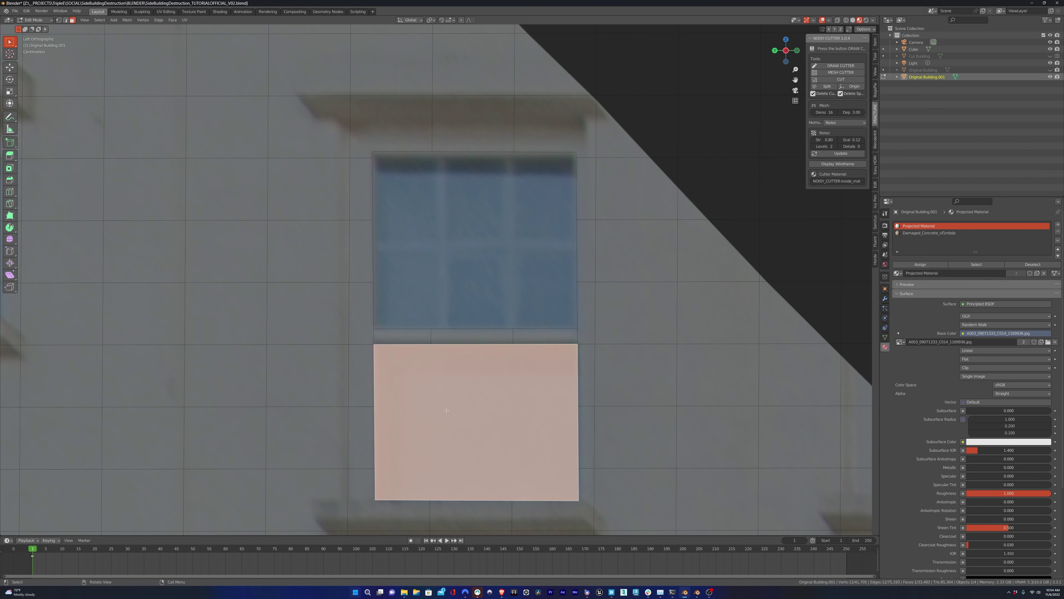
# Separate the lower pane face and the upper pane face from the building mesh into their own objects.
pyautogui.click(610, 385)
pyautogui.click(434, 418)
pyautogui.press('p')
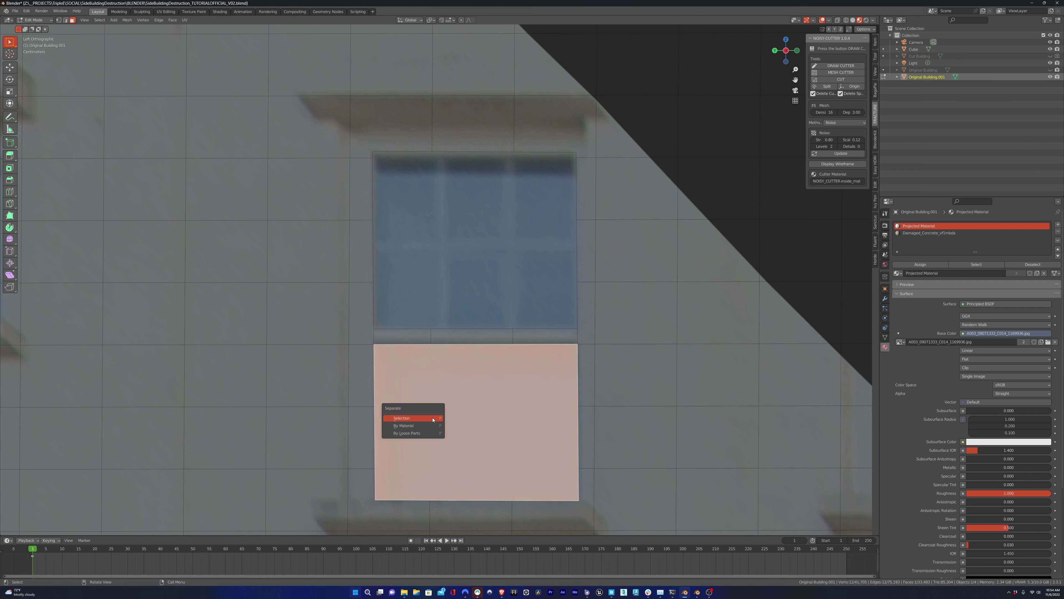
pyautogui.click(410, 418)
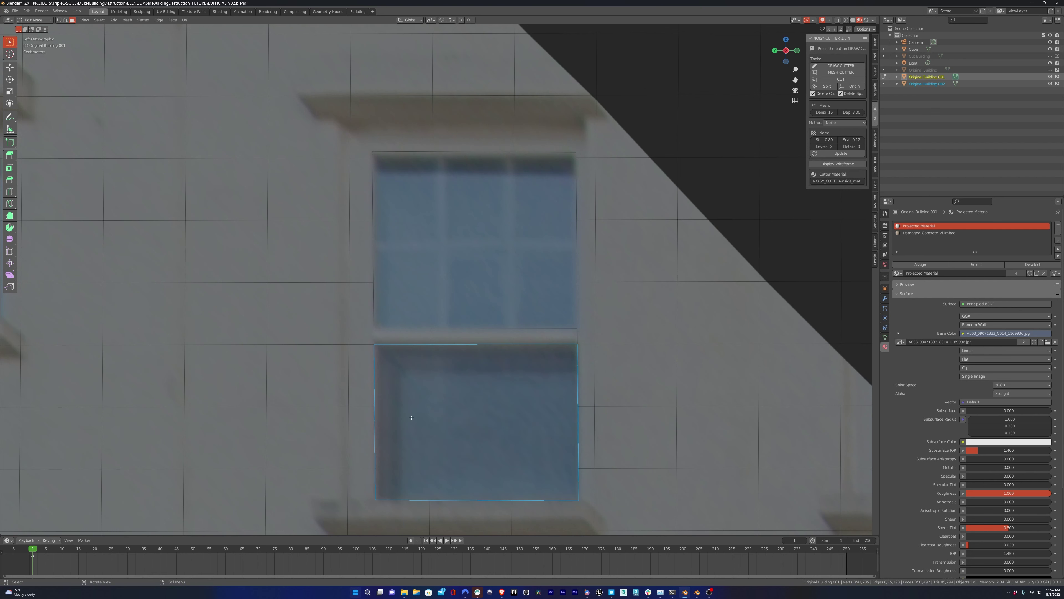
pyautogui.click(443, 277)
pyautogui.press('p')
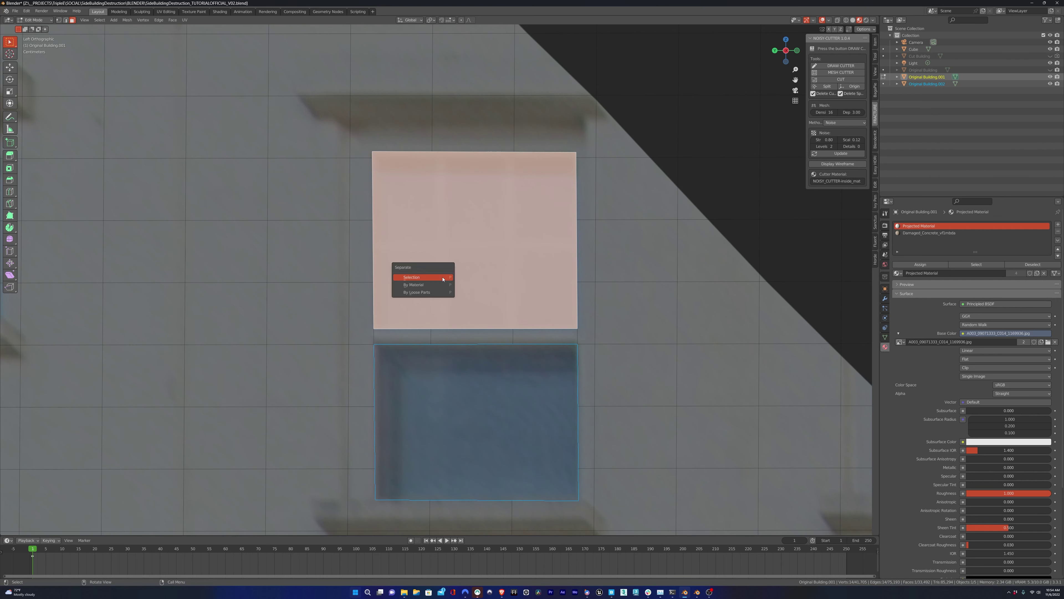
pyautogui.click(443, 278)
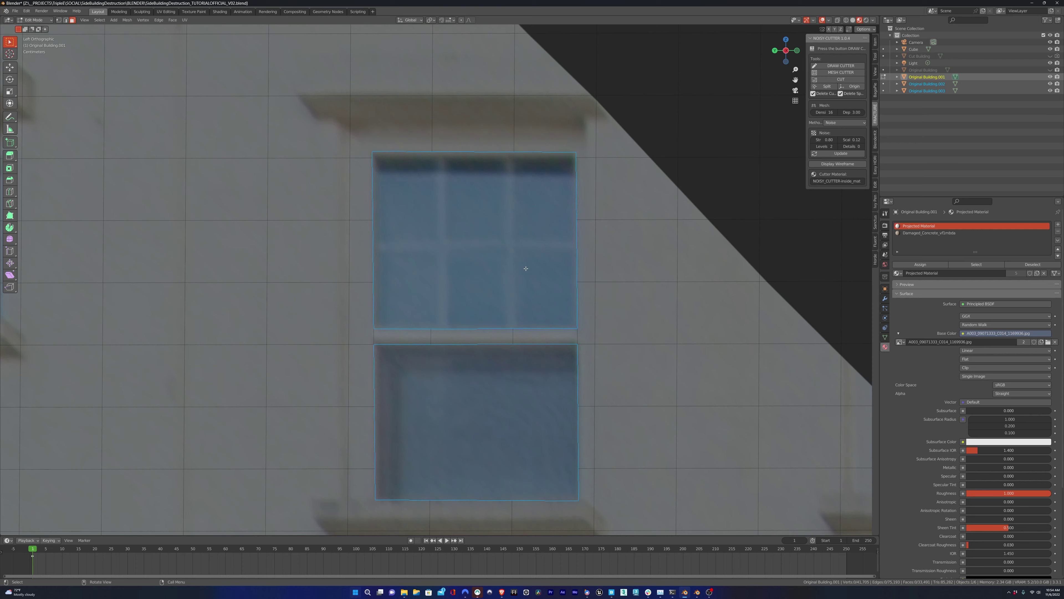
# In Object Mode, select the separated upper pane and add a material slot holding a single-user copy of Projected Material.
pyautogui.press('Tab')
pyautogui.click(625, 285)
pyautogui.click(518, 276)
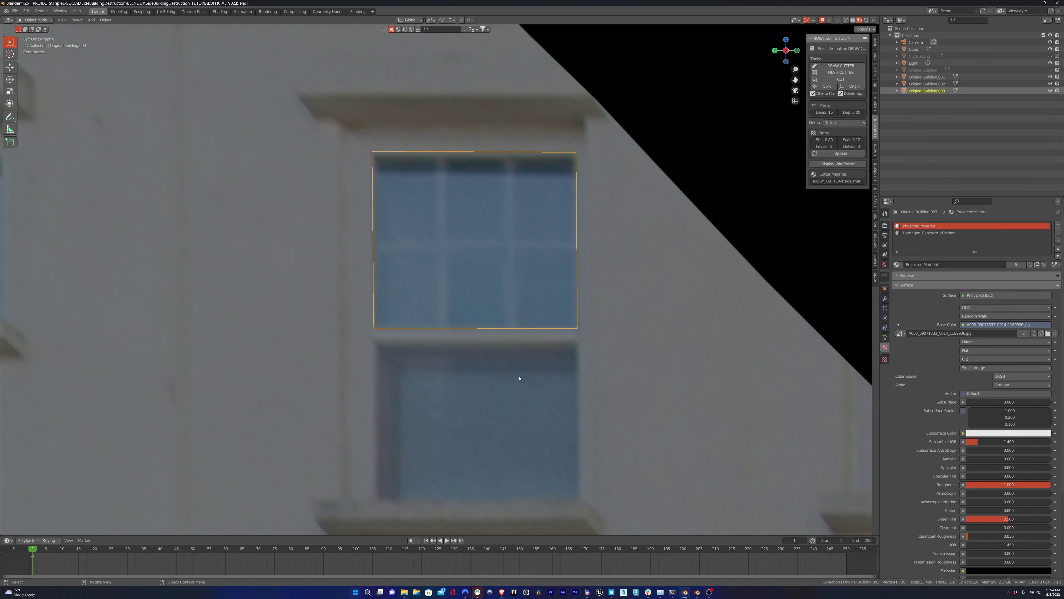
pyautogui.keyDown('shift'); pyautogui.click(511, 442); pyautogui.keyUp('shift')
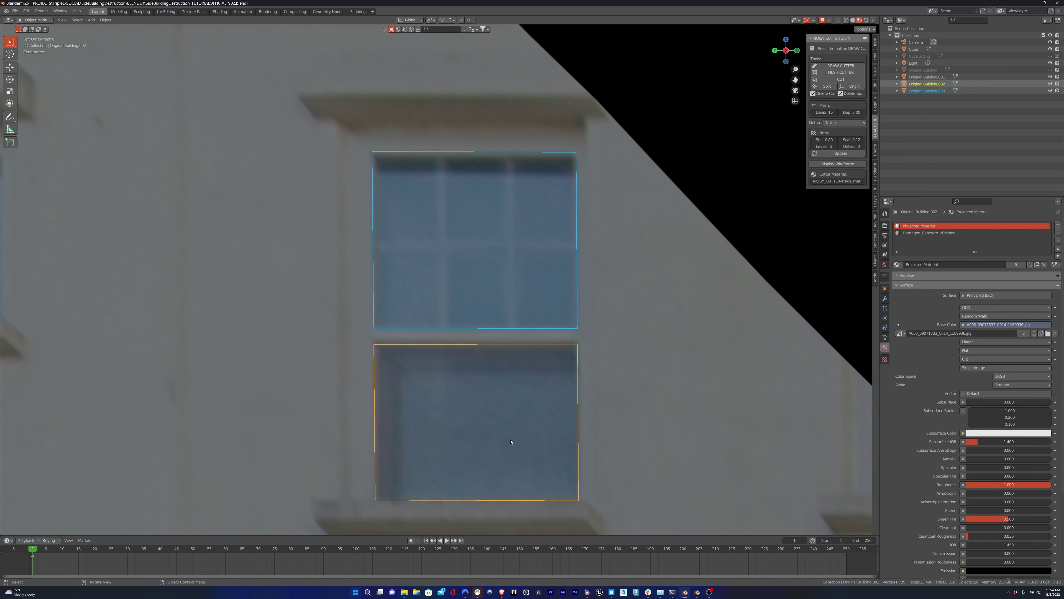
pyautogui.click(503, 304)
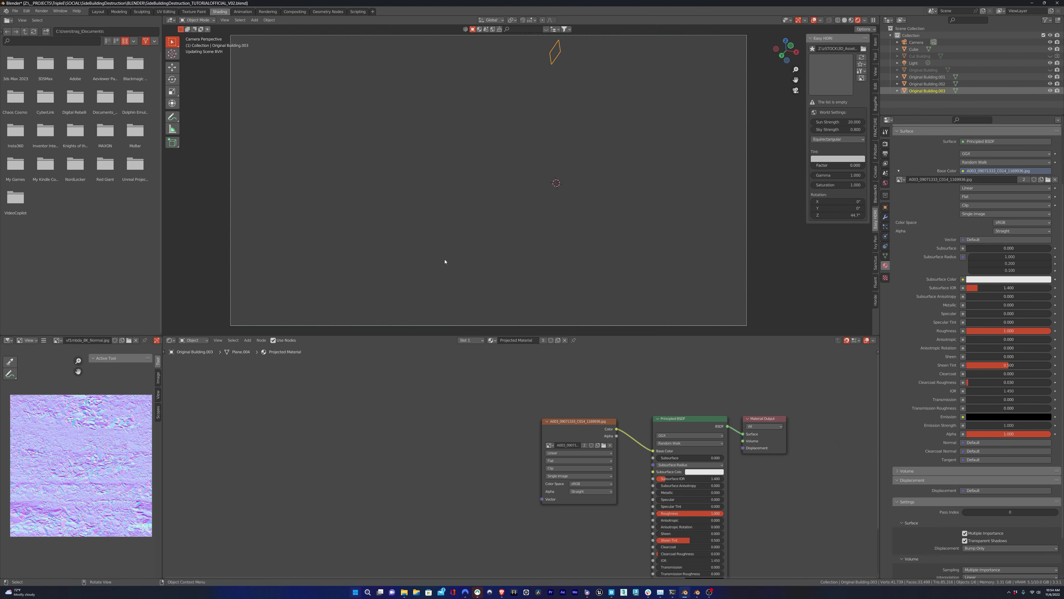
pyautogui.scroll(4, 1004, 188)
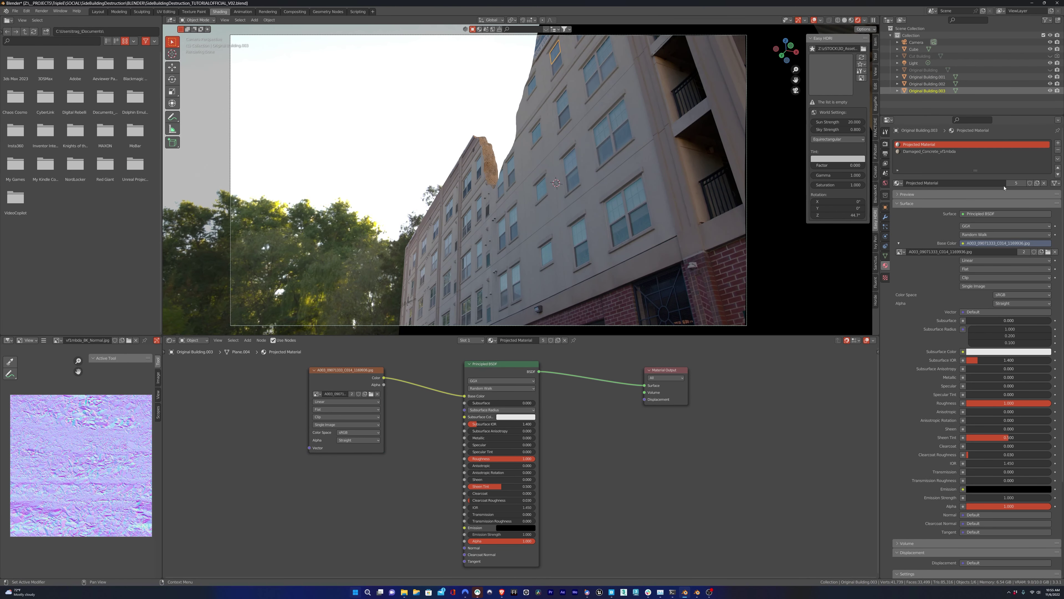
pyautogui.click(1058, 143)
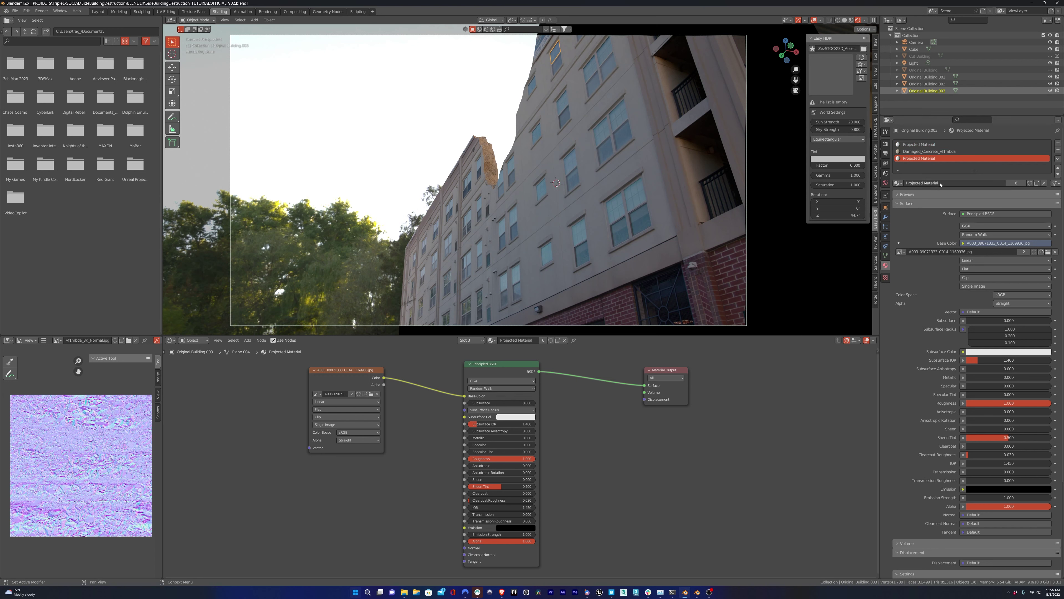
pyautogui.doubleClick(952, 184)
pyautogui.click(1018, 182)
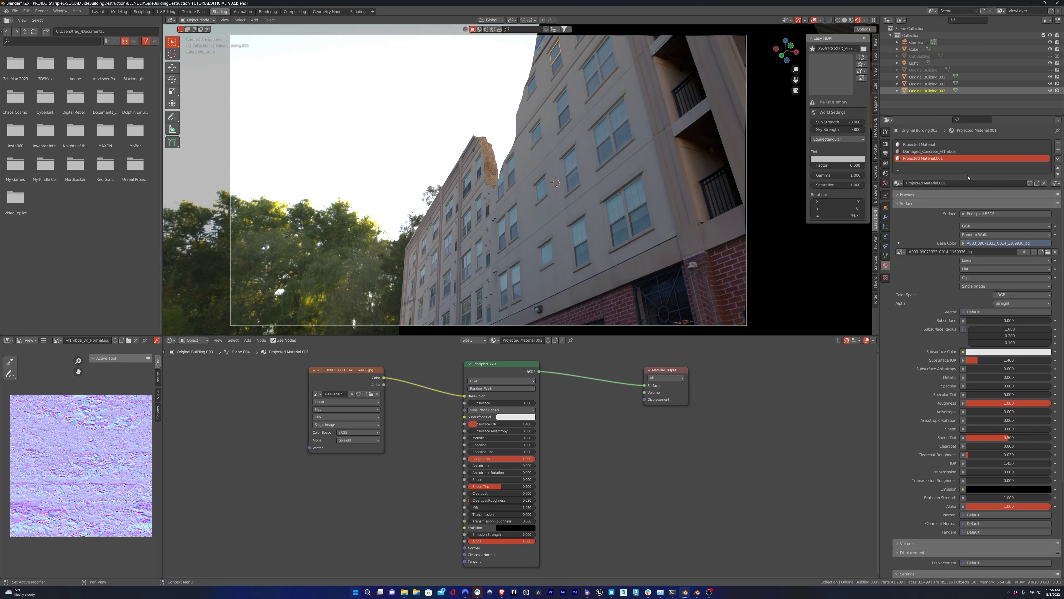
# Rename the copied material to Projected WINDOWS.
pyautogui.doubleClick(955, 183)
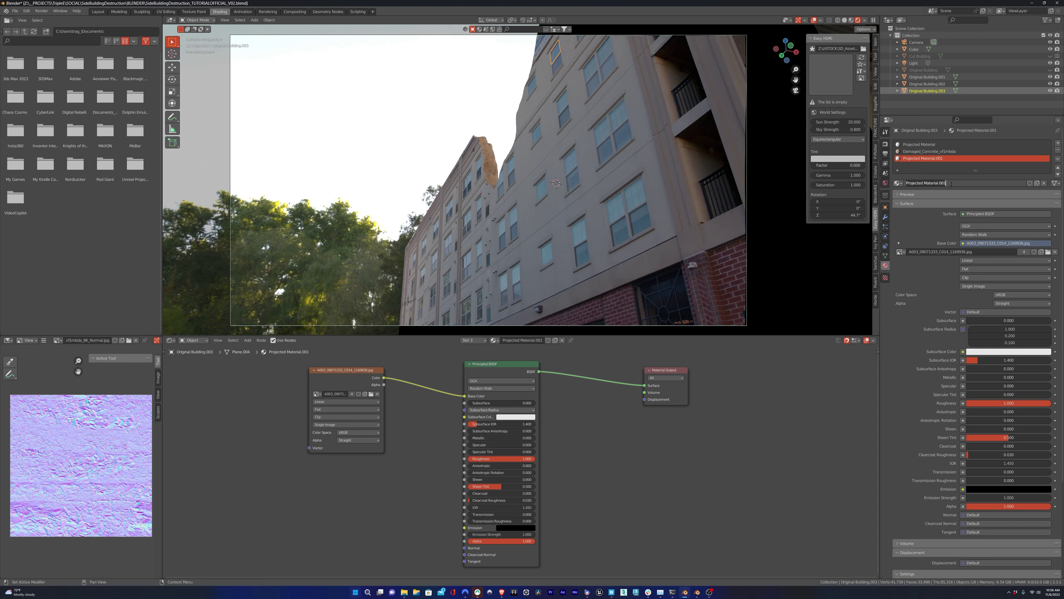
pyautogui.hotkey('ctrl', 'a')
pyautogui.write('Projected WINDOWS')
pyautogui.press('Return')
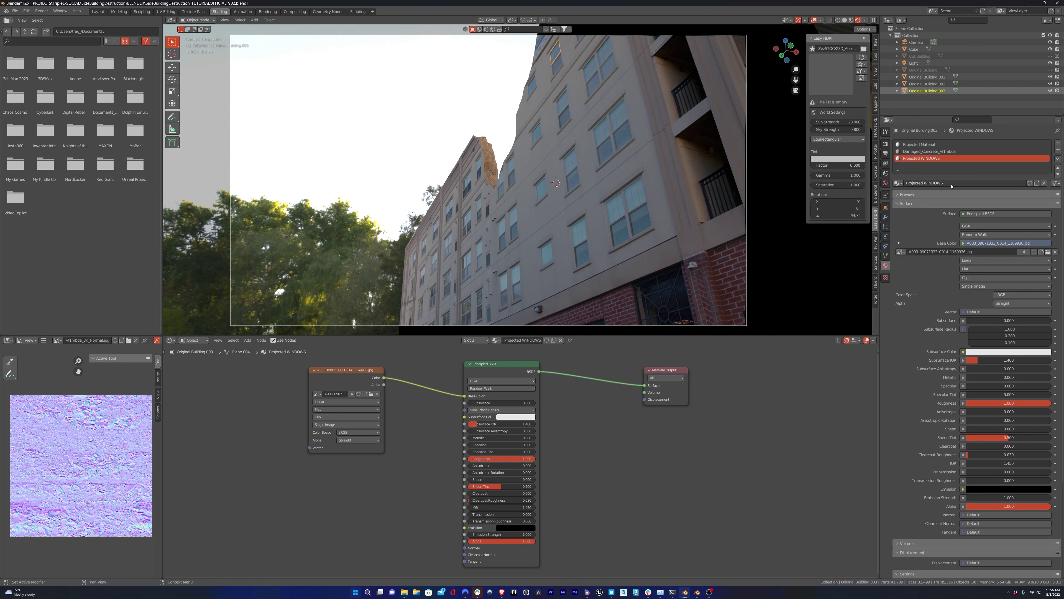
# Insert a Mix Shader node between the Principled BSDF and the Material Output of the window material.
pyautogui.hotkey('shift', 'a')
pyautogui.moveTo(596, 485)
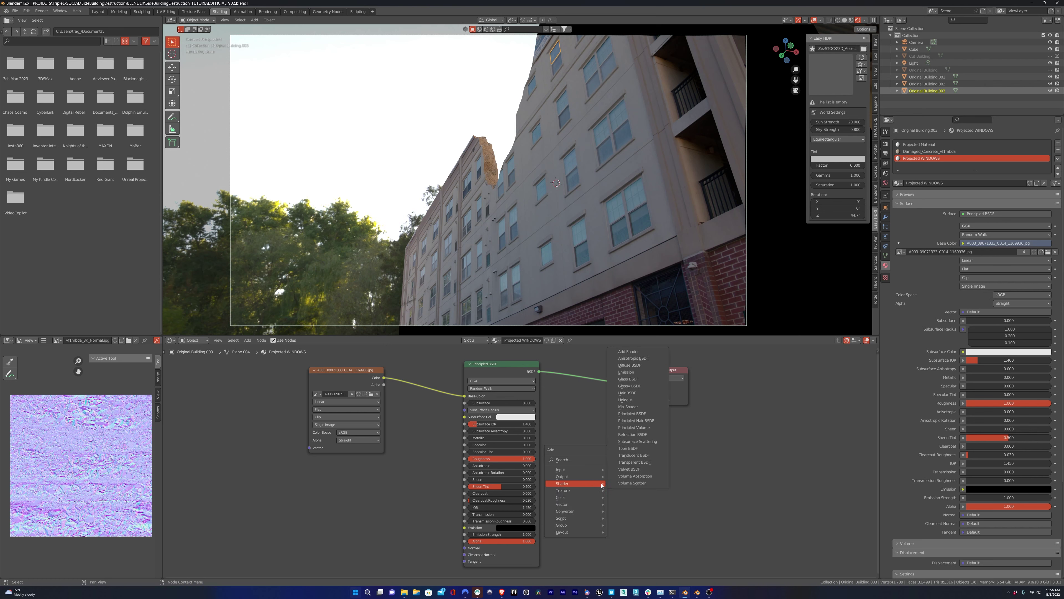
pyautogui.click(629, 407)
pyautogui.click(614, 390)
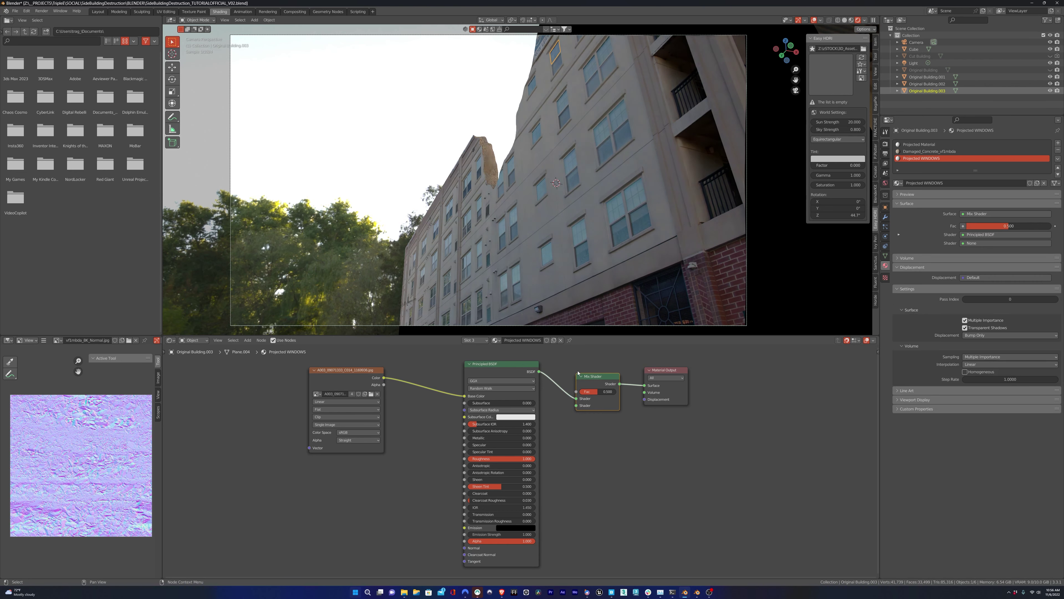
# Duplicate the Principled BSDF, feed the image colour into its Base Color, and connect it to the Mix Shader's second shader input.
pyautogui.click(491, 367)
pyautogui.hotkey('shift', 'd')
pyautogui.click(602, 458)
pyautogui.moveTo(356, 381); pyautogui.dragTo(335, 369, button='middle')
pyautogui.moveTo(325, 361); pyautogui.dragTo(556, 477)
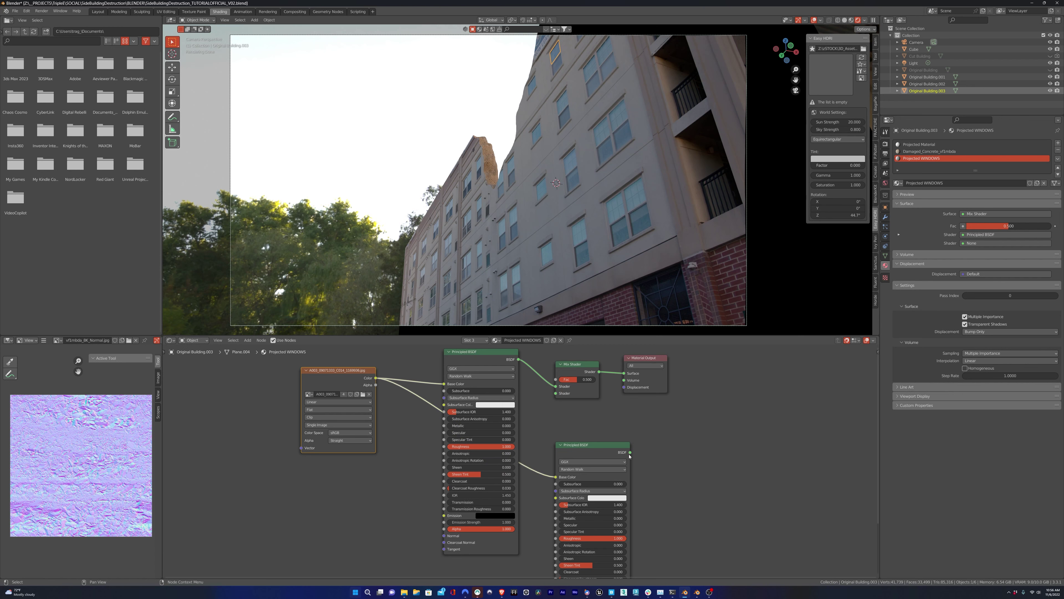
pyautogui.moveTo(631, 452); pyautogui.dragTo(556, 394)
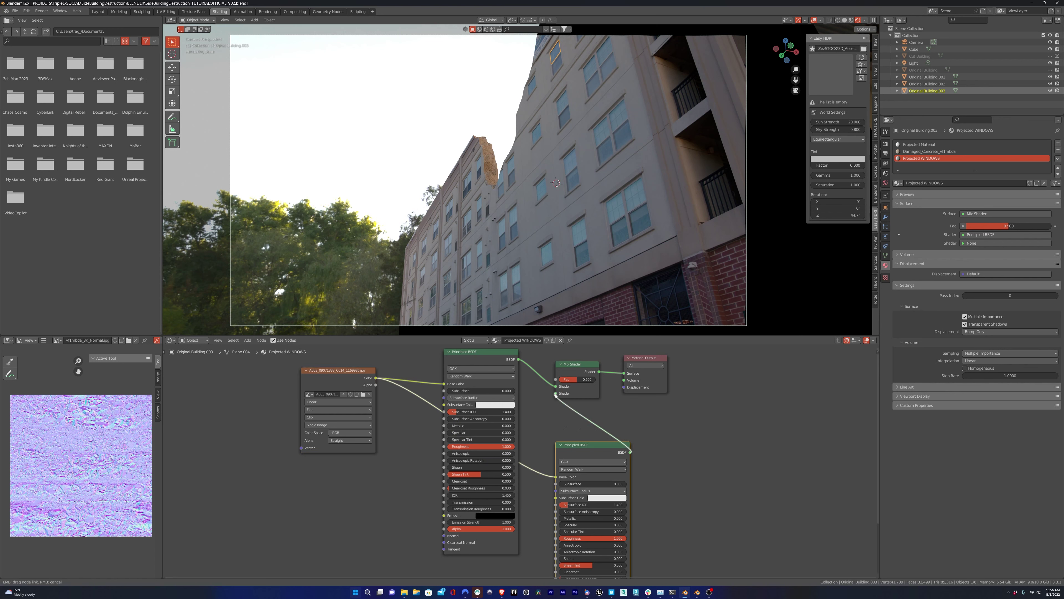
# Set the duplicated Principled BSDF's transmission to 0.8 and its roughness to 0.
pyautogui.moveTo(557, 395); pyautogui.dragTo(496, 330, button='middle')
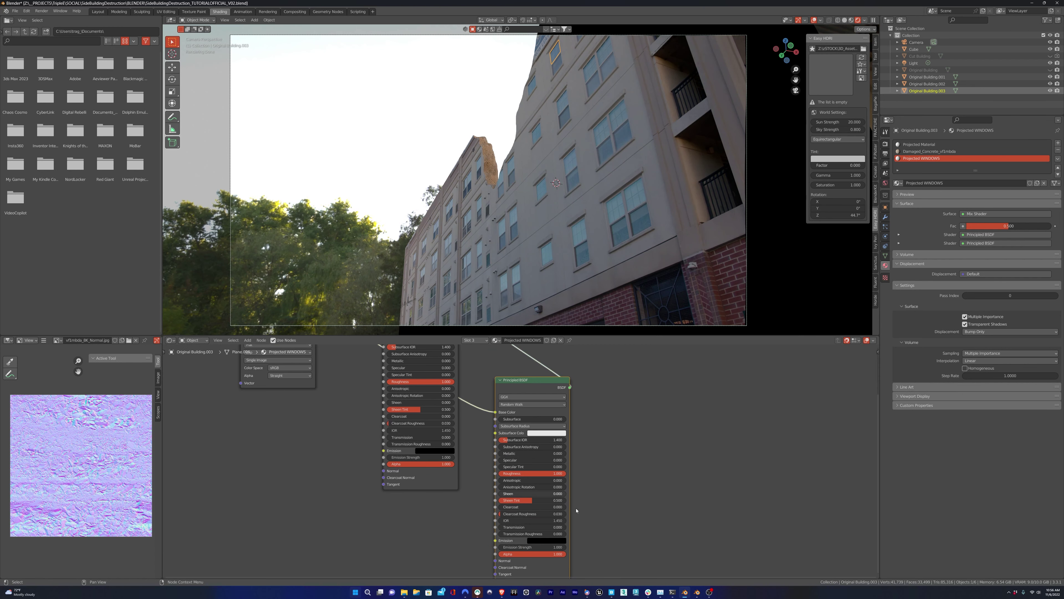
pyautogui.doubleClick(522, 527)
pyautogui.write('.8')
pyautogui.press('Return')
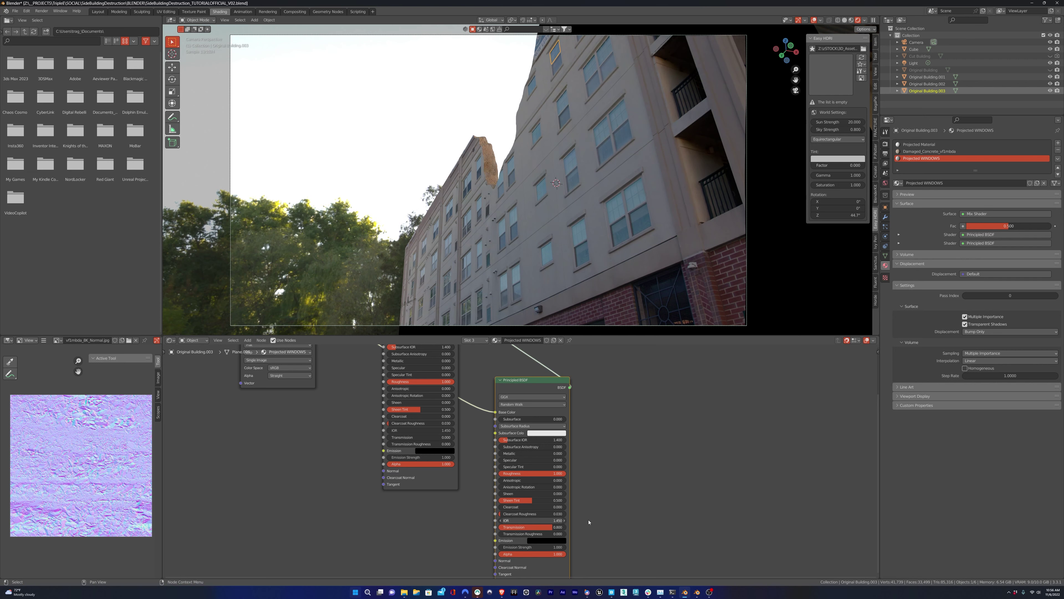
pyautogui.click(627, 515)
pyautogui.moveTo(549, 473); pyautogui.dragTo(494, 473)
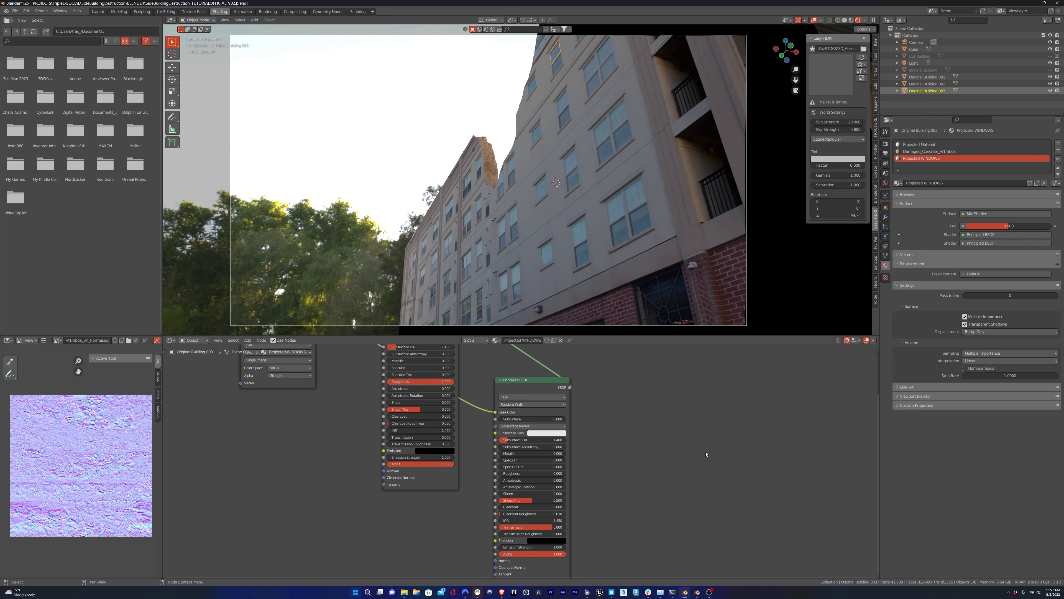
# Assign the Projected WINDOWS material to the separated lower pane in place of Projected Material.
pyautogui.click(927, 84)
pyautogui.click(898, 182)
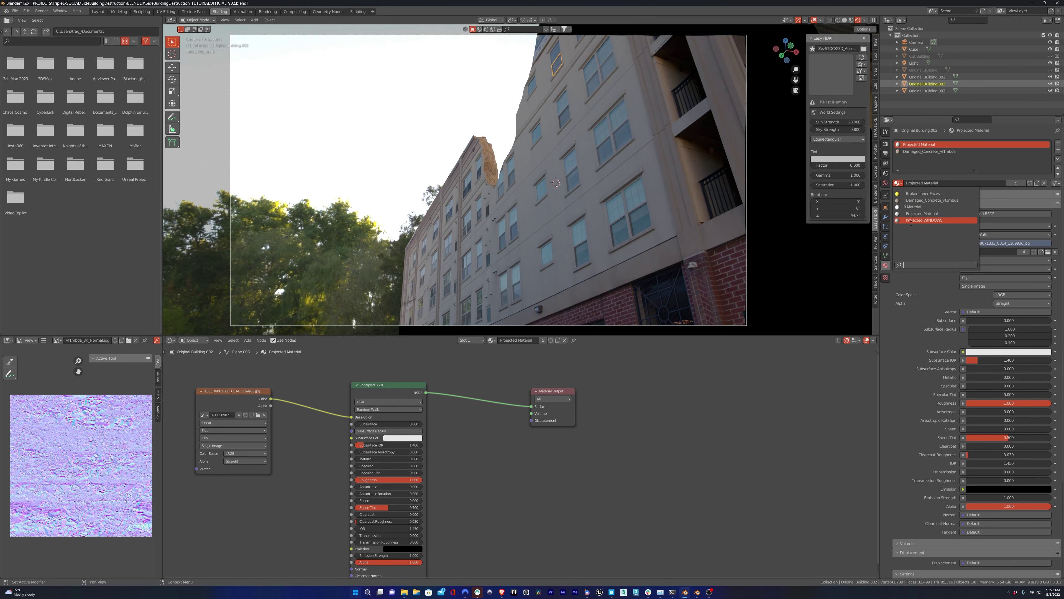
pyautogui.click(919, 220)
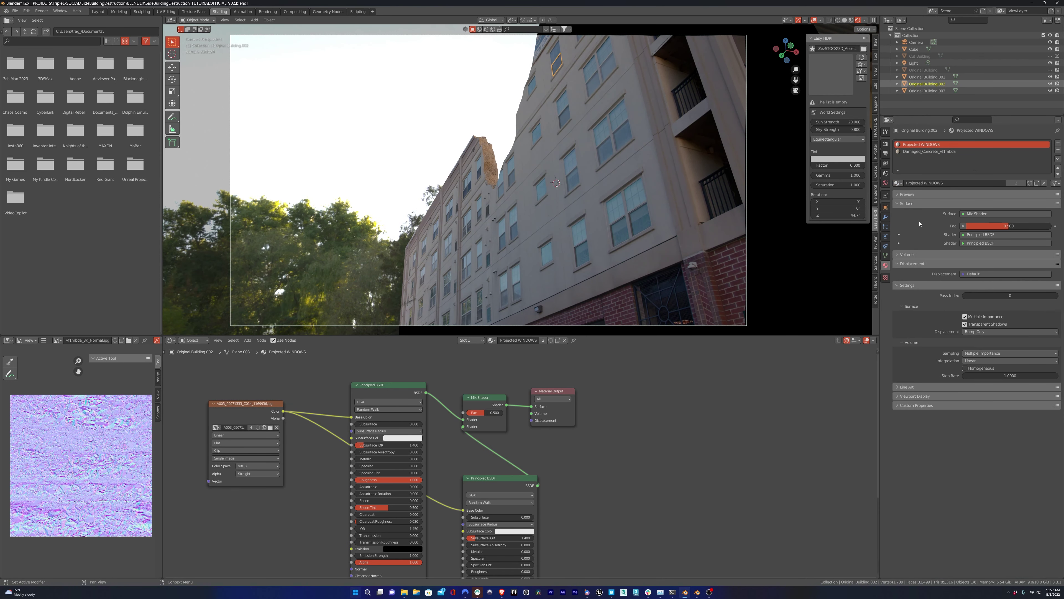
# Try the window material's Mix Shader factor at 0.327 and at 1, comparing the panes in the rendered view.
pyautogui.moveTo(544, 146)
pyautogui.mouseDown(button='middle')
pyautogui.moveTo(569, 130)
pyautogui.moveTo(539, 146)
pyautogui.mouseUp(button='middle')
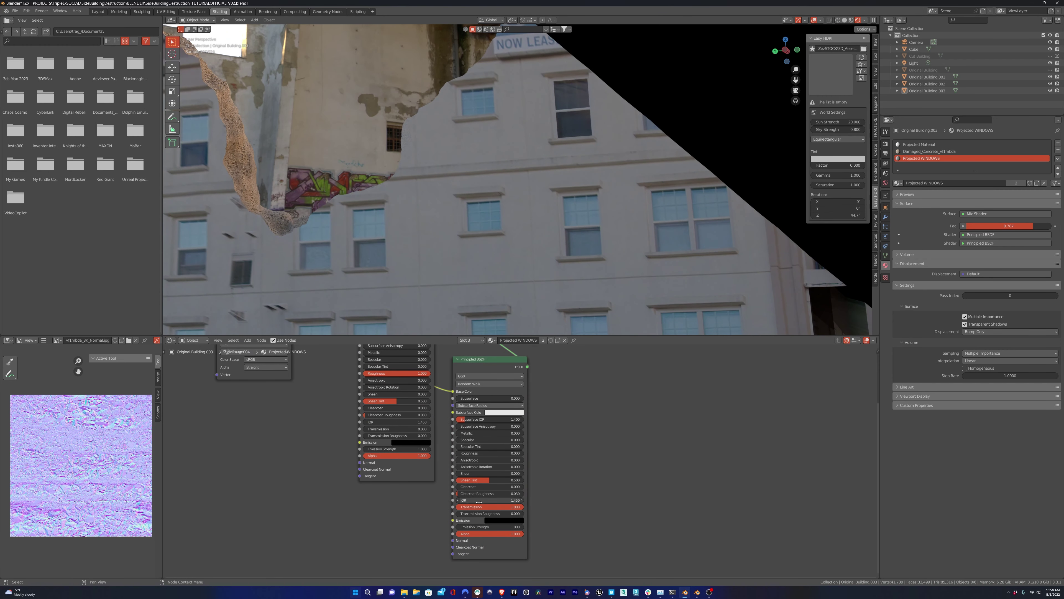
pyautogui.moveTo(507, 364); pyautogui.dragTo(500, 521, button='middle')
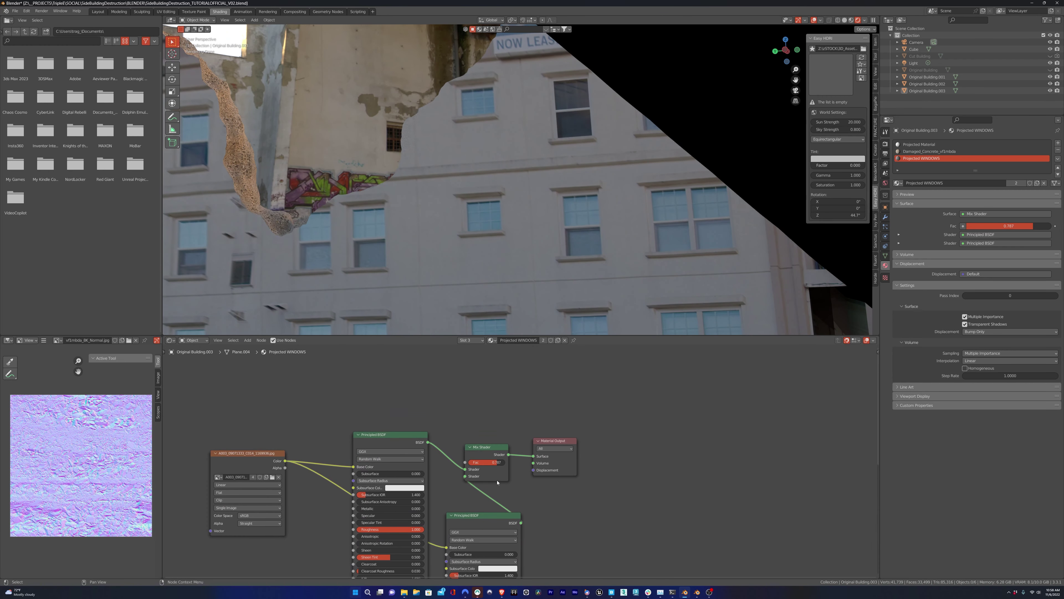
pyautogui.moveTo(487, 463)
pyautogui.mouseDown()
pyautogui.moveTo(458, 463)
pyautogui.moveTo(470, 462)
pyautogui.mouseUp()
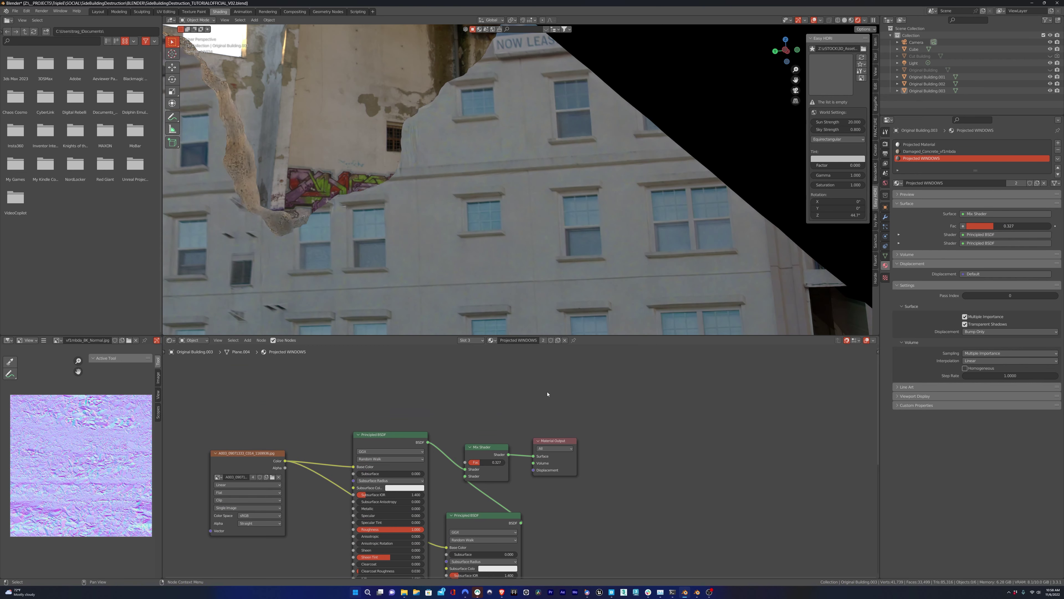
pyautogui.keyDown('shift'); pyautogui.moveTo(503, 136); pyautogui.dragTo(513, 147, button='middle'); pyautogui.keyUp('shift')
pyautogui.keyDown('shift'); pyautogui.moveTo(608, 101); pyautogui.dragTo(529, 167, button='middle'); pyautogui.keyUp('shift')
pyautogui.scroll(3, 490, 200)
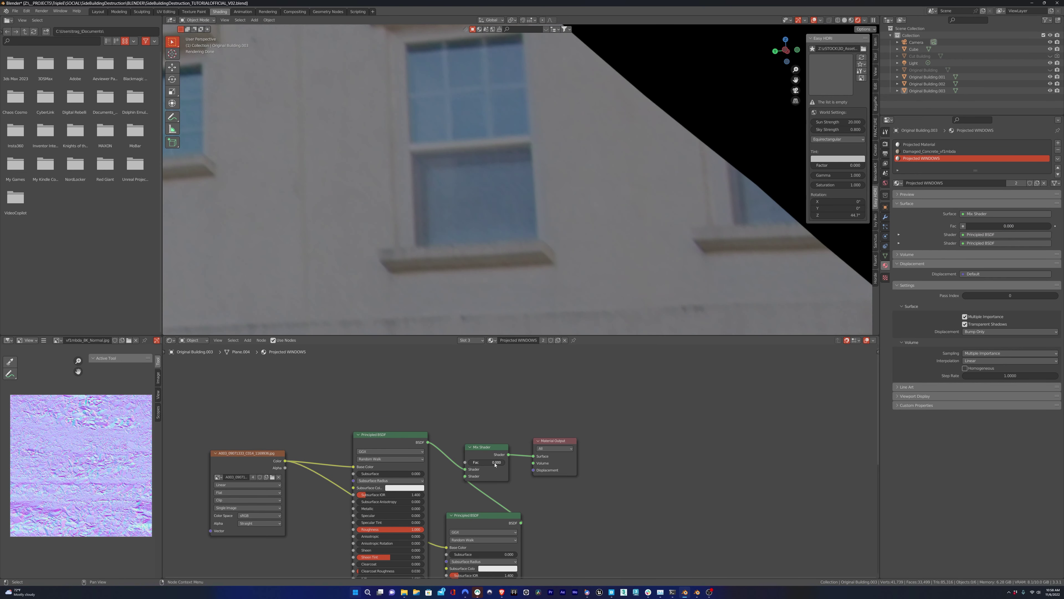
pyautogui.click(495, 463)
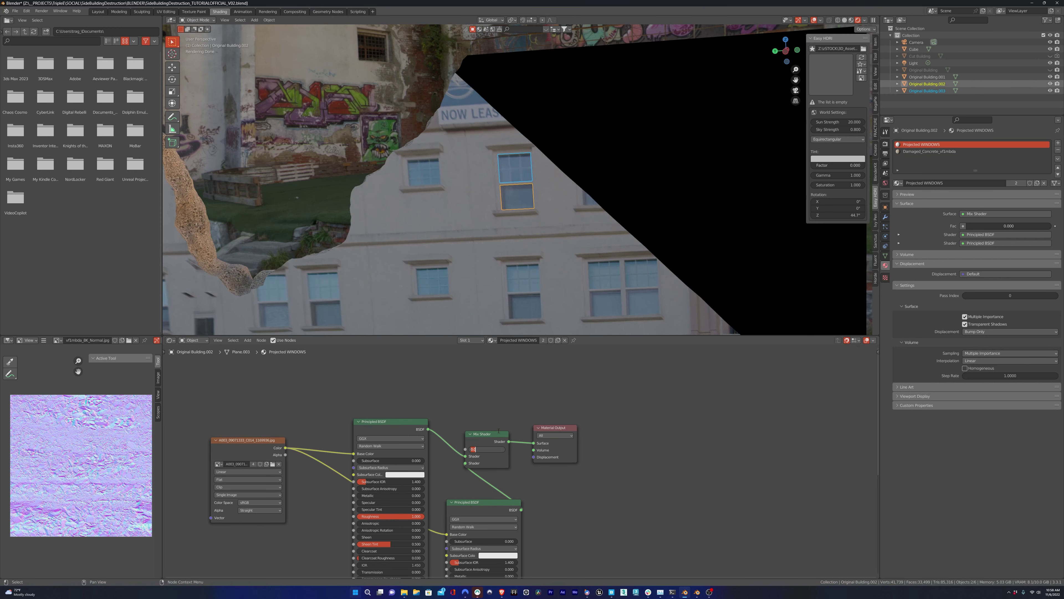
pyautogui.write('1')
pyautogui.press('Return')
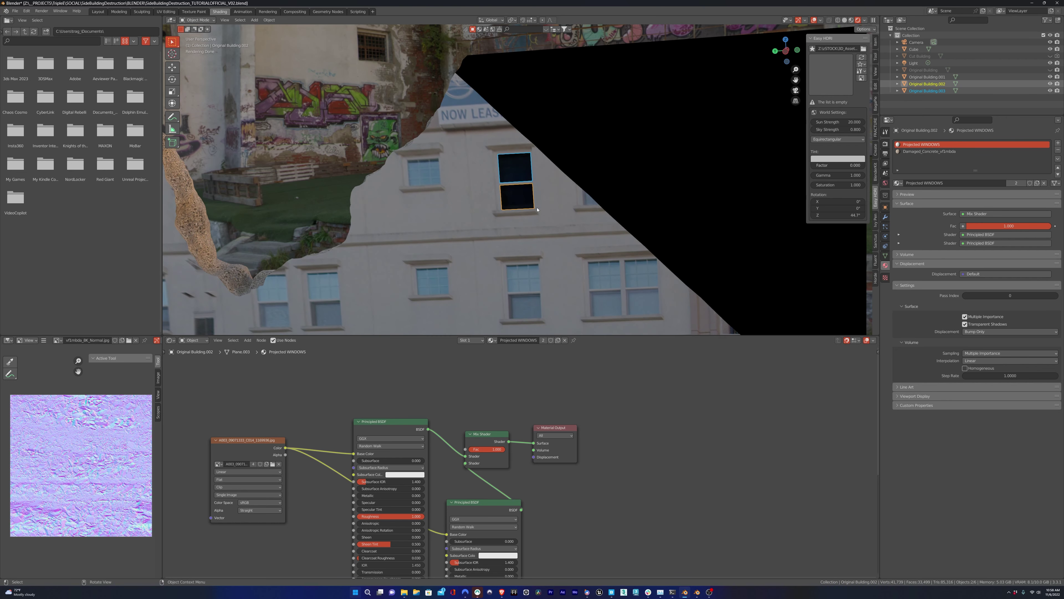
# Try the Mix Shader factor at 0.75 and at 0.7 on the window panes.
pyautogui.moveTo(515, 202); pyautogui.dragTo(512, 177, button='middle')
pyautogui.click(488, 449)
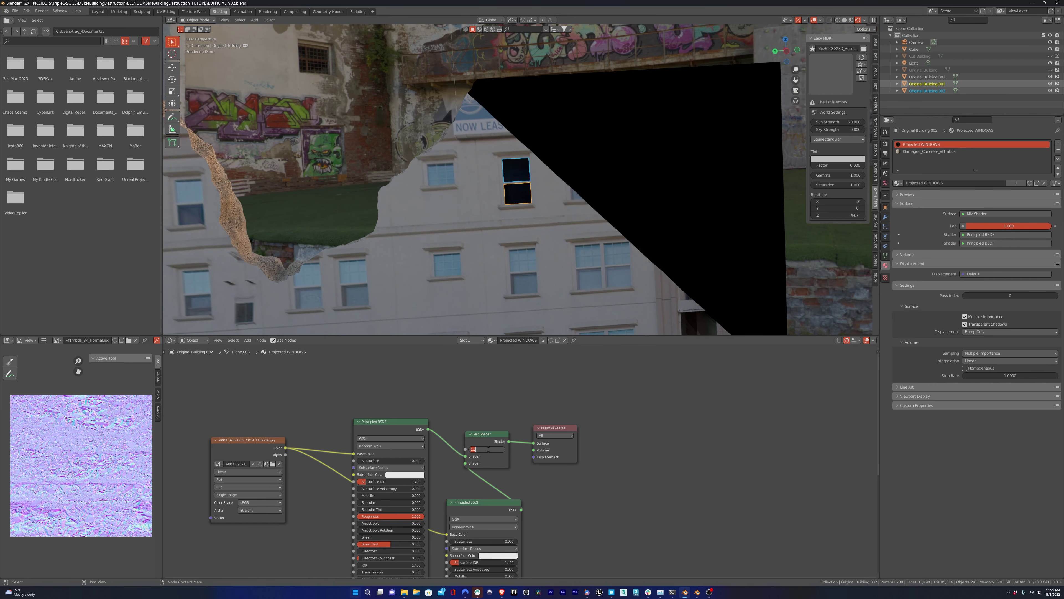
pyautogui.press('BackSpace')
pyautogui.write('.75')
pyautogui.press('Return')
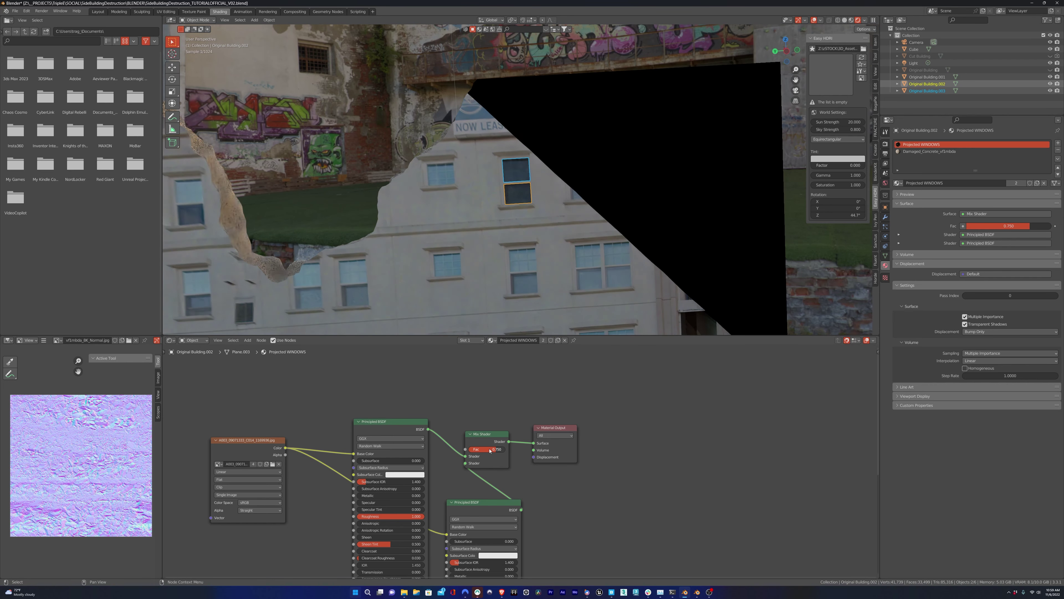
pyautogui.click(488, 449)
pyautogui.write('.7')
pyautogui.press('Return')
# Set the window material's Mix Shader factor to 0.8.
pyautogui.scroll(2, 520, 201)
pyautogui.moveTo(519, 206)
pyautogui.mouseDown(button='middle')
pyautogui.moveTo(525, 180)
pyautogui.moveTo(518, 195)
pyautogui.mouseUp(button='middle')
pyautogui.click(489, 449)
pyautogui.write('.8')
pyautogui.press('Return')
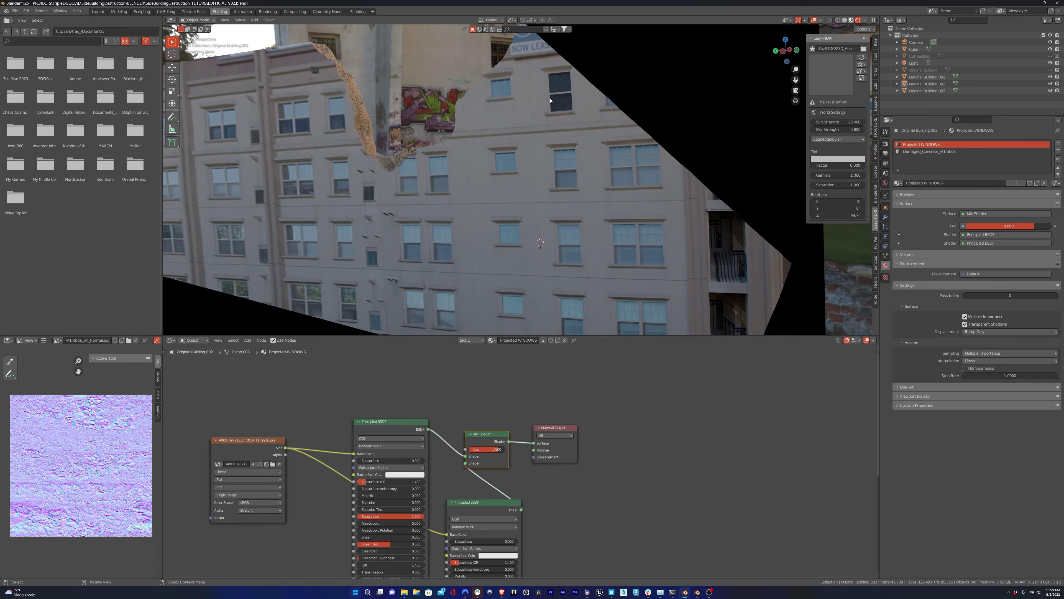
# Knife-cut a rectangular outline around the upper pane of the window below the already separated one.
pyautogui.press('z')
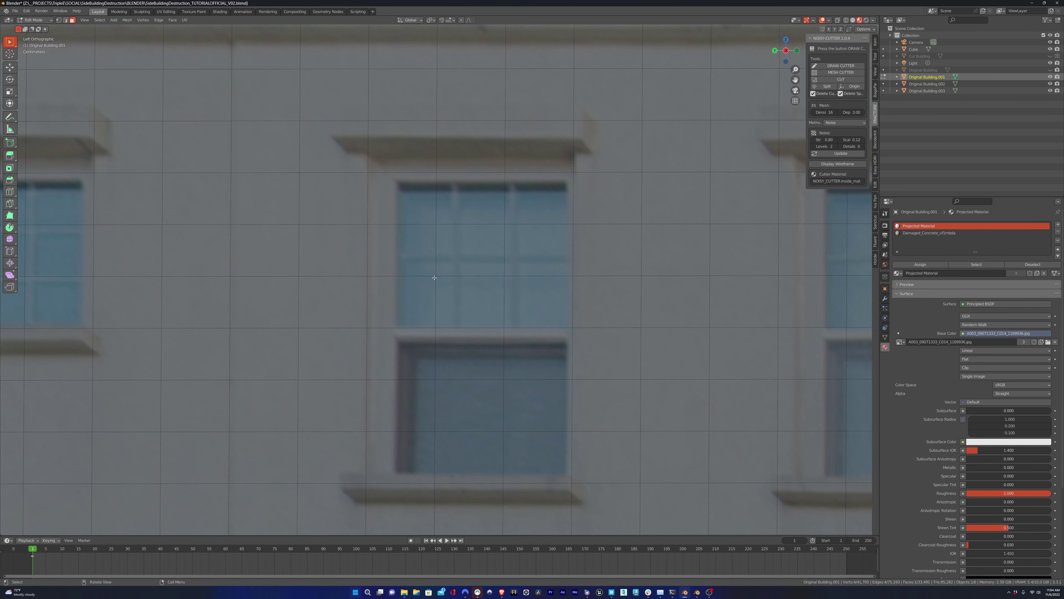
pyautogui.press('k')
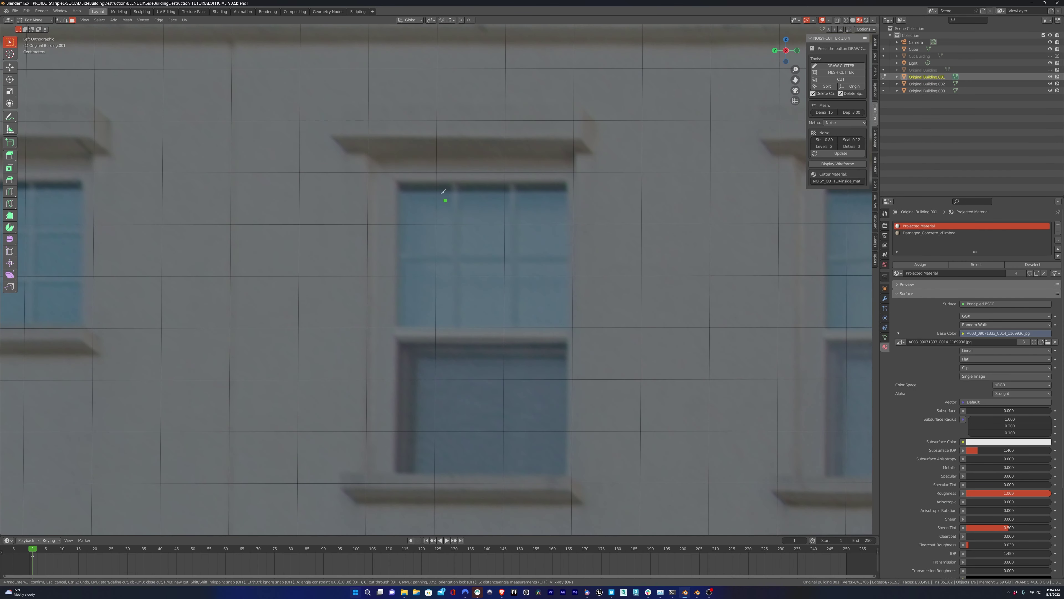
pyautogui.click(396, 179)
pyautogui.click(568, 179)
pyautogui.click(568, 333)
pyautogui.keyDown('ctrl'); pyautogui.click(395, 329); pyautogui.keyUp('ctrl')
pyautogui.click(396, 179)
pyautogui.press('Return')
# Knife-cut a jagged break line through the upper pane from its upper corner to the opposite edge.
pyautogui.press('k')
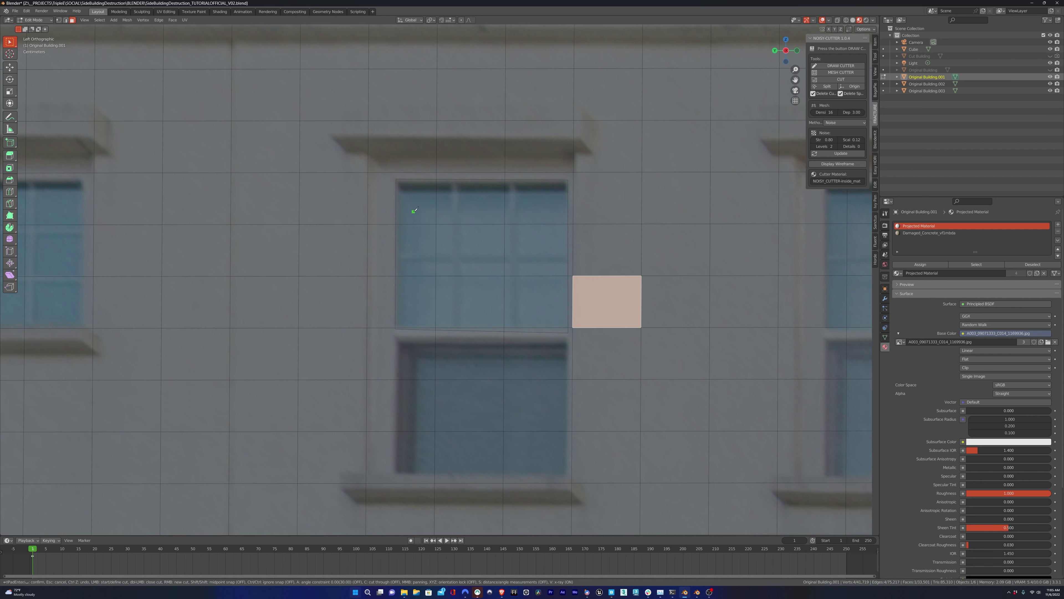
pyautogui.moveTo(396, 179)
pyautogui.mouseDown()
pyautogui.moveTo(454, 199)
pyautogui.moveTo(522, 179)
pyautogui.moveTo(552, 217)
pyautogui.moveTo(541, 238)
pyautogui.moveTo(568, 258)
pyautogui.moveTo(551, 274)
pyautogui.mouseUp()
pyautogui.rightClick(550, 273)
pyautogui.press('Return')
# Delete the front faces below the jagged line in the upper pane.
pyautogui.click(517, 217)
pyautogui.keyDown('shift'); pyautogui.click(469, 216); pyautogui.keyUp('shift')
pyautogui.keyDown('shift'); pyautogui.click(417, 214); pyautogui.keyUp('shift')
pyautogui.keyDown('shift'); pyautogui.click(422, 249); pyautogui.keyUp('shift')
pyautogui.keyDown('shift'); pyautogui.click(455, 252); pyautogui.keyUp('shift')
pyautogui.keyDown('shift'); pyautogui.click(522, 257); pyautogui.keyUp('shift')
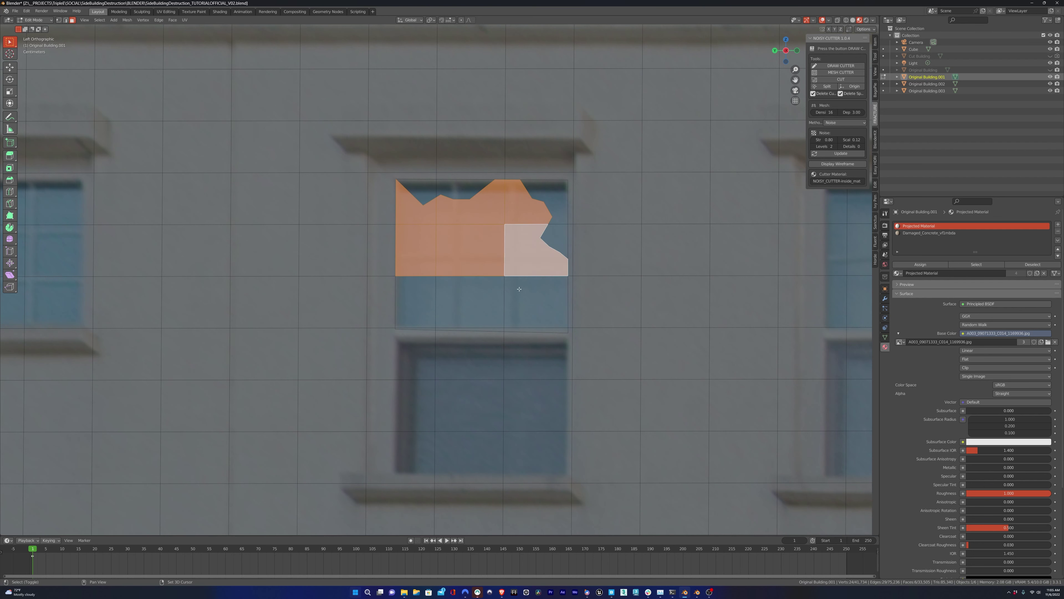
pyautogui.keyDown('shift'); pyautogui.click(520, 290); pyautogui.keyUp('shift')
pyautogui.keyDown('shift'); pyautogui.click(472, 294); pyautogui.keyUp('shift')
pyautogui.keyDown('shift'); pyautogui.click(429, 293); pyautogui.keyUp('shift')
pyautogui.press('x')
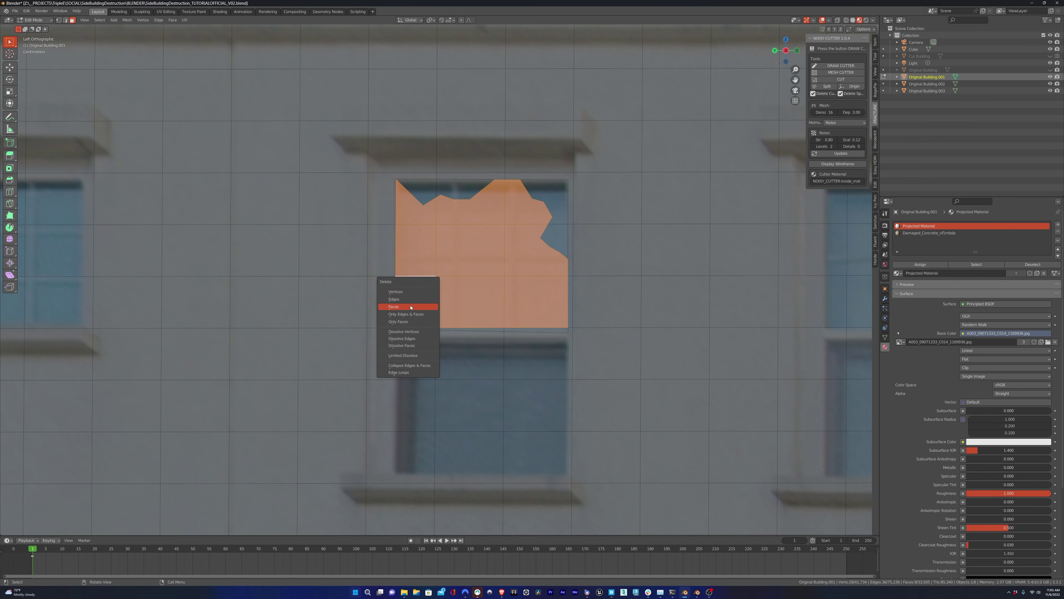
pyautogui.click(411, 307)
# Delete the second layer of faces inside the broken upper pane, leaving the glass shards.
pyautogui.click(520, 212)
pyautogui.keyDown('shift'); pyautogui.click(469, 209); pyautogui.keyUp('shift')
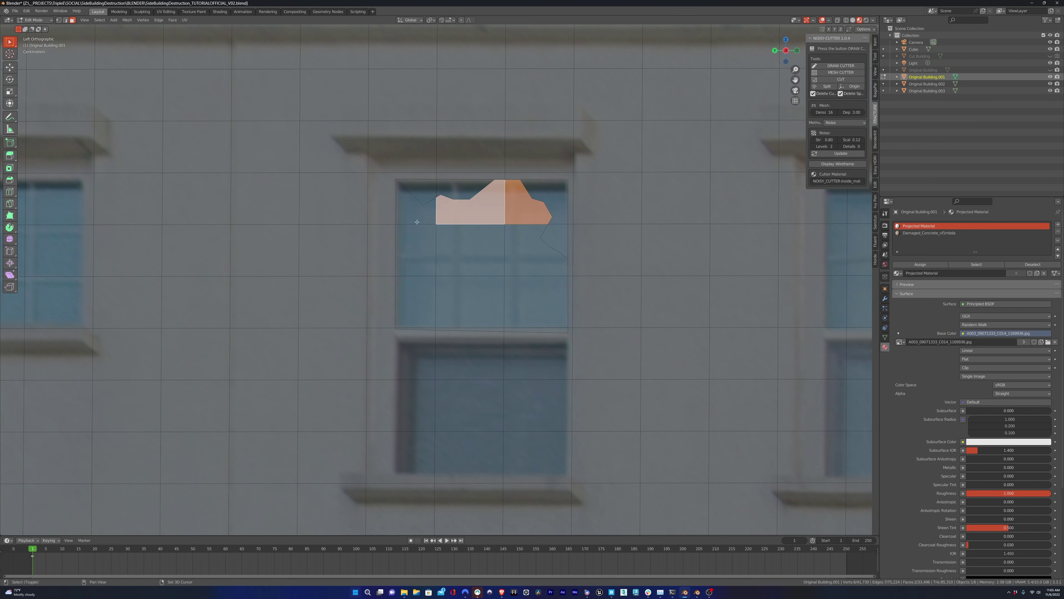
pyautogui.keyDown('shift'); pyautogui.click(419, 212); pyautogui.keyUp('shift')
pyautogui.keyDown('shift'); pyautogui.click(464, 260); pyautogui.keyUp('shift')
pyautogui.keyDown('shift'); pyautogui.click(526, 257); pyautogui.keyUp('shift')
pyautogui.keyDown('shift'); pyautogui.click(419, 258); pyautogui.keyUp('shift')
pyautogui.keyDown('shift'); pyautogui.click(419, 300); pyautogui.keyUp('shift')
pyautogui.keyDown('shift'); pyautogui.click(463, 302); pyautogui.keyUp('shift')
pyautogui.keyDown('shift'); pyautogui.click(531, 300); pyautogui.keyUp('shift')
pyautogui.press('x')
pyautogui.click(532, 303)
# Delete the remaining wall faces behind the broken upper pane, working from the camera view.
pyautogui.moveTo(531, 303); pyautogui.dragTo(452, 274, button='middle')
pyautogui.scroll(-4, 453, 269)
pyautogui.press('KP_0')
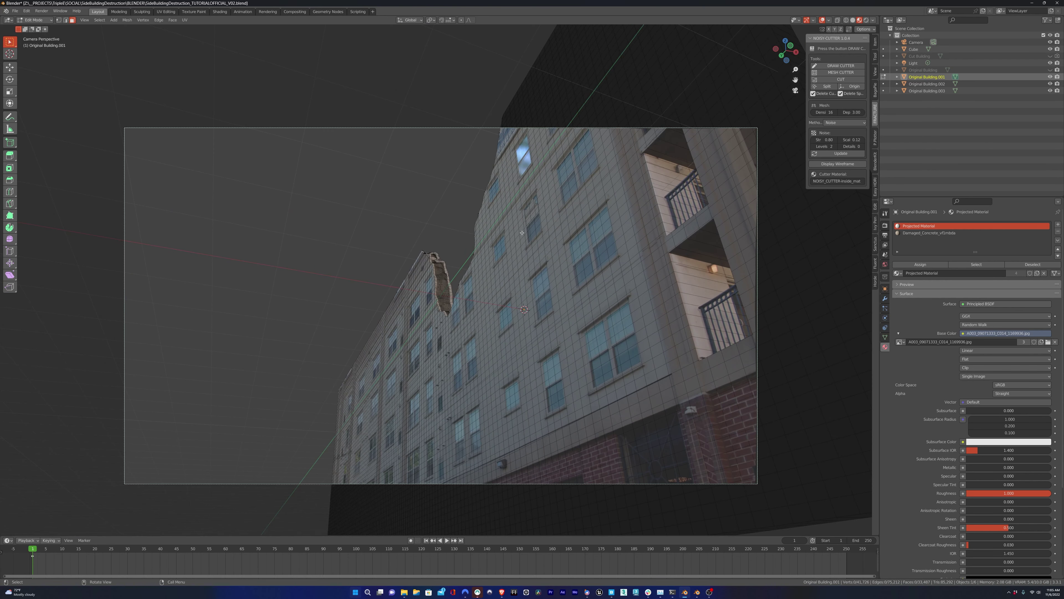
pyautogui.scroll(8, 524, 231)
pyautogui.keyDown('shift'); pyautogui.click(612, 206); pyautogui.keyUp('shift')
pyautogui.keyDown('shift'); pyautogui.click(648, 230); pyautogui.keyUp('shift')
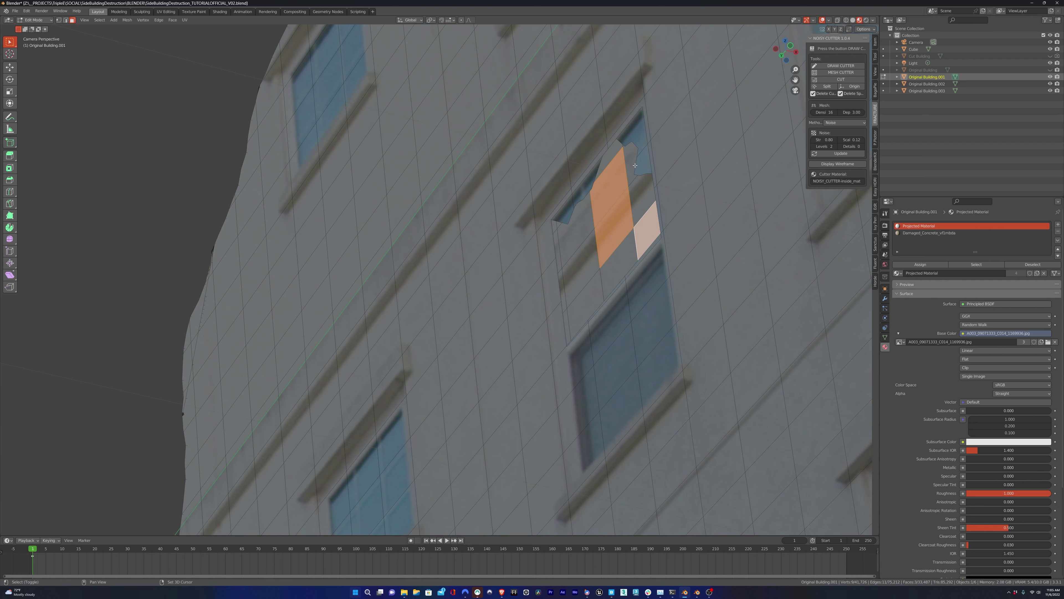
pyautogui.keyDown('shift'); pyautogui.click(634, 164); pyautogui.keyUp('shift')
pyautogui.keyDown('shift'); pyautogui.click(610, 167); pyautogui.keyUp('shift')
pyautogui.keyDown('shift'); pyautogui.click(572, 230); pyautogui.keyUp('shift')
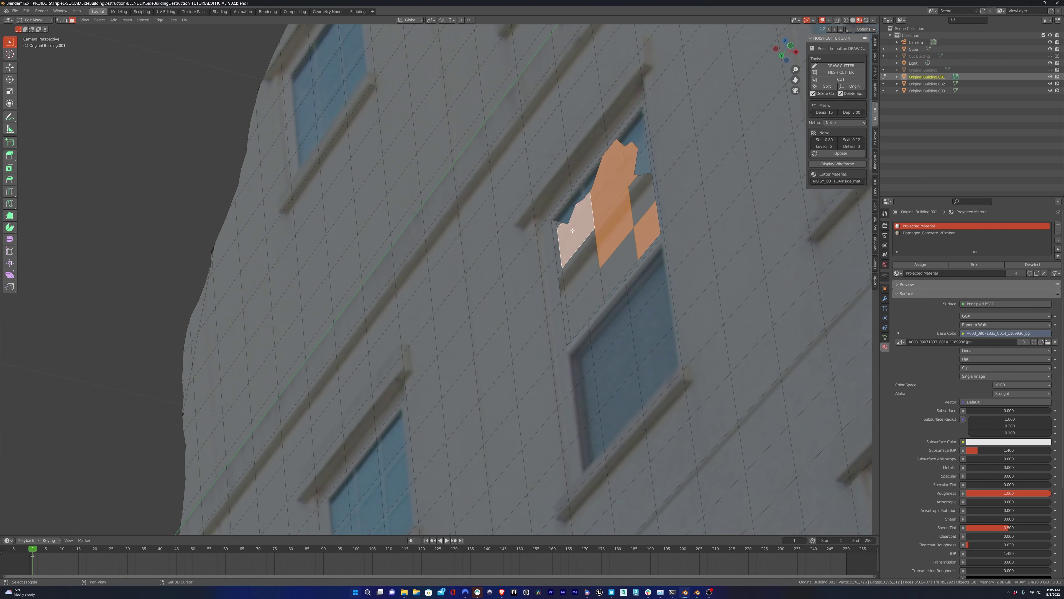
pyautogui.keyDown('shift'); pyautogui.click(558, 225); pyautogui.keyUp('shift')
pyautogui.keyDown('shift'); pyautogui.click(558, 252); pyautogui.keyUp('shift')
pyautogui.keyDown('shift'); pyautogui.click(581, 269); pyautogui.keyUp('shift')
pyautogui.keyDown('shift'); pyautogui.click(643, 198); pyautogui.keyUp('shift')
pyautogui.keyDown('shift'); pyautogui.click(619, 264); pyautogui.keyUp('shift')
pyautogui.keyDown('shift'); pyautogui.click(584, 303); pyautogui.keyUp('shift')
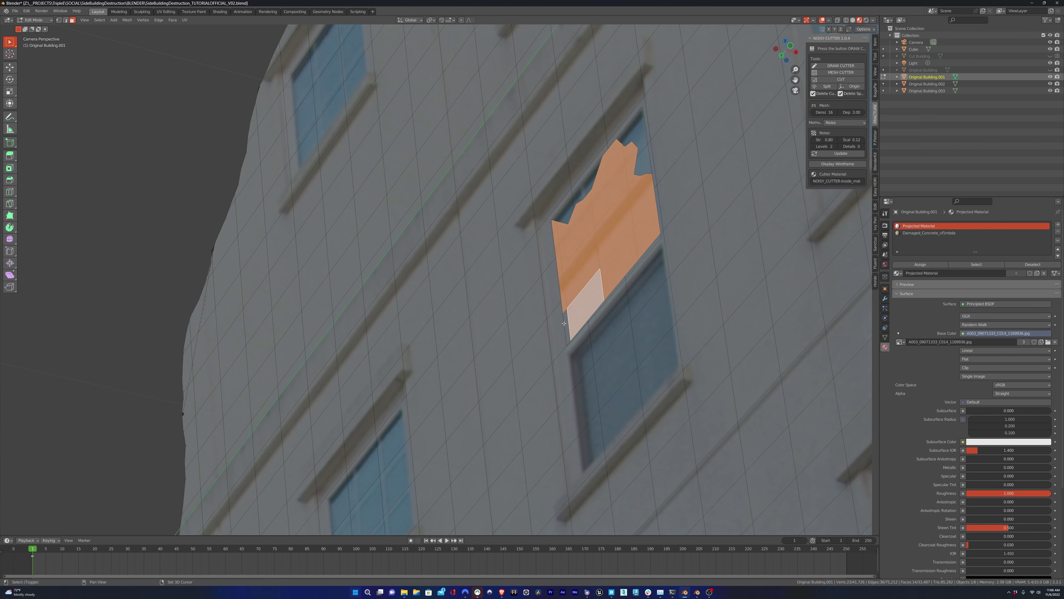
pyautogui.keyDown('shift'); pyautogui.click(567, 325); pyautogui.keyUp('shift')
pyautogui.press('x')
pyautogui.click(573, 310)
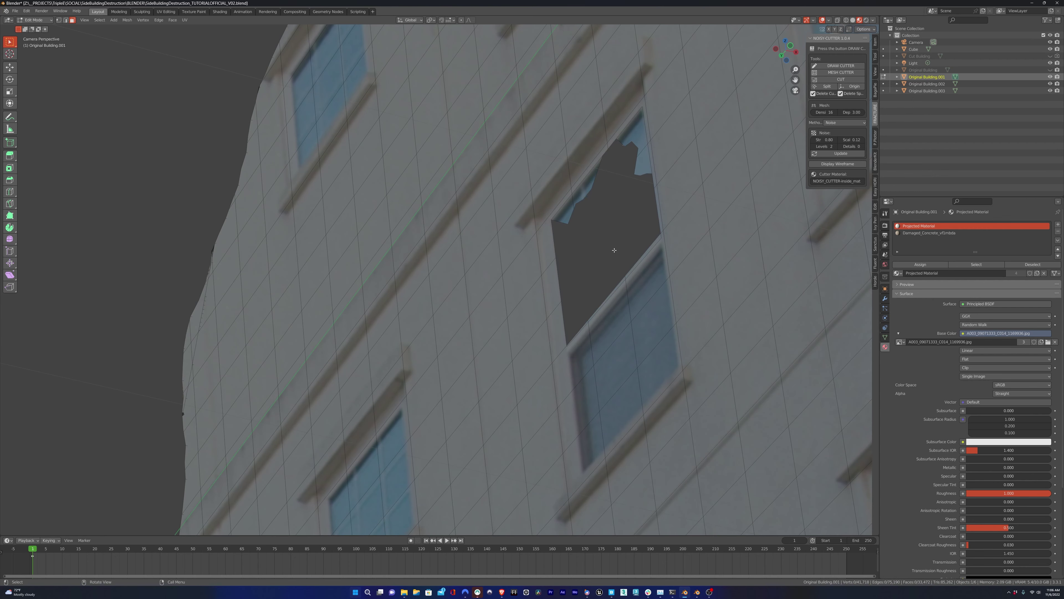
# Knife-cut the outline of a broken crossbar stub between the window's upper and lower panes, in the side view.
pyautogui.press('ctrl+KP_3')
pyautogui.keyDown('shift'); pyautogui.moveTo(636, 362); pyautogui.dragTo(321, 302, button='middle'); pyautogui.keyUp('shift')
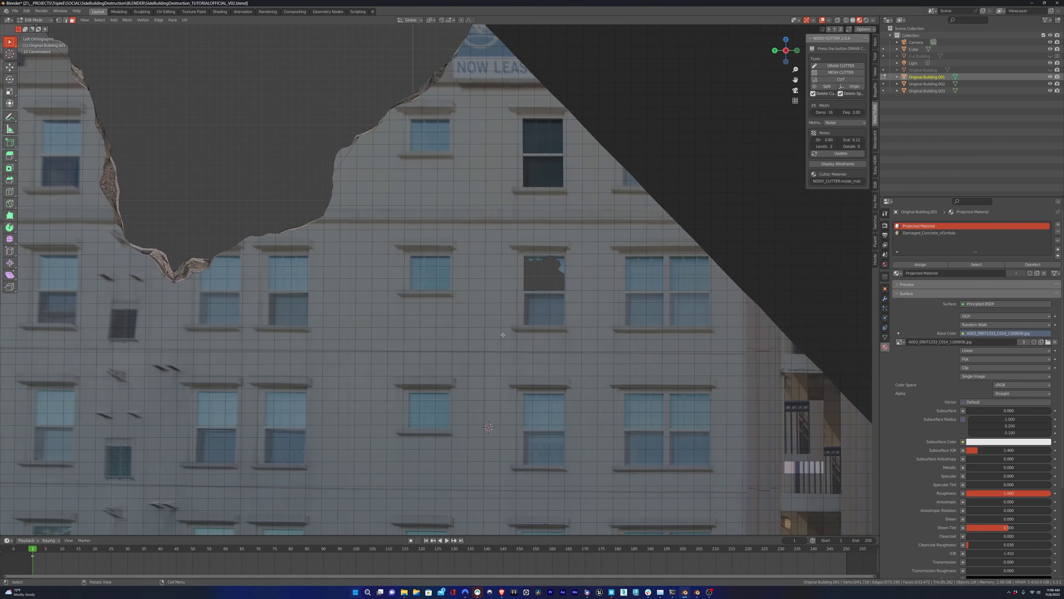
pyautogui.scroll(6, 320, 302)
pyautogui.keyDown('shift'); pyautogui.moveTo(599, 345); pyautogui.dragTo(318, 329, button='middle'); pyautogui.keyUp('shift')
pyautogui.scroll(3, 415, 301)
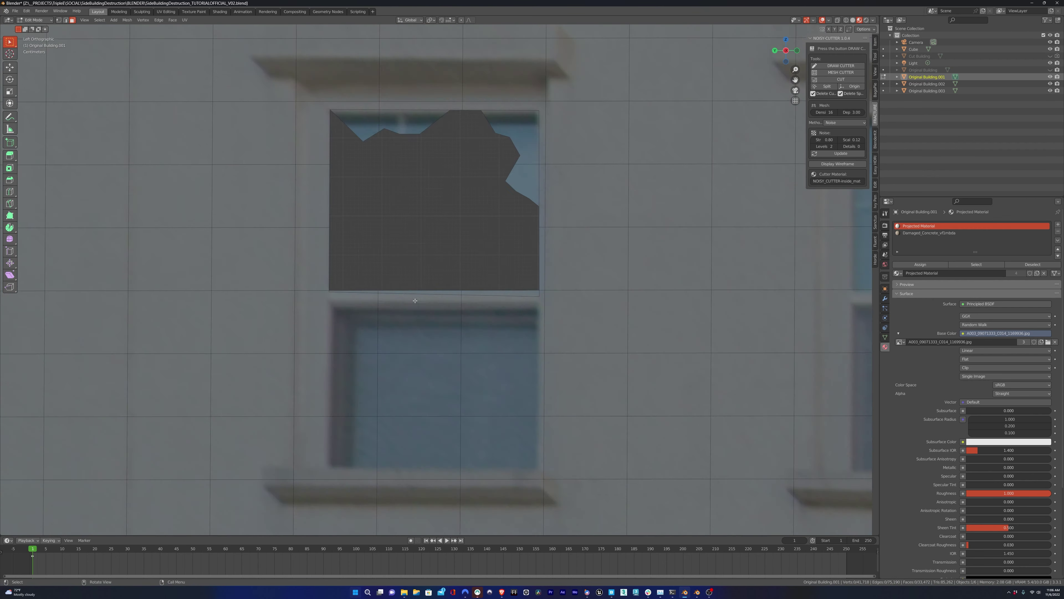
pyautogui.press('k')
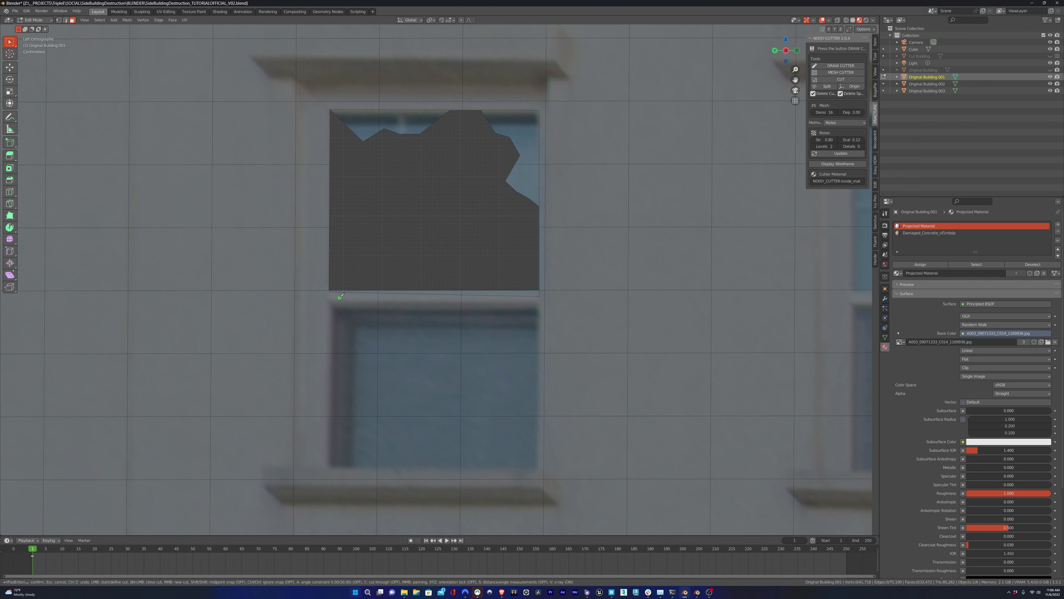
pyautogui.click(370, 290)
pyautogui.click(409, 299)
pyautogui.click(415, 305)
pyautogui.click(416, 310)
pyautogui.click(330, 310)
pyautogui.click(329, 290)
pyautogui.click(371, 291)
pyautogui.press('Return')
# Delete the faces beside and below the broken crossbar stub.
pyautogui.click(445, 312)
pyautogui.press('x')
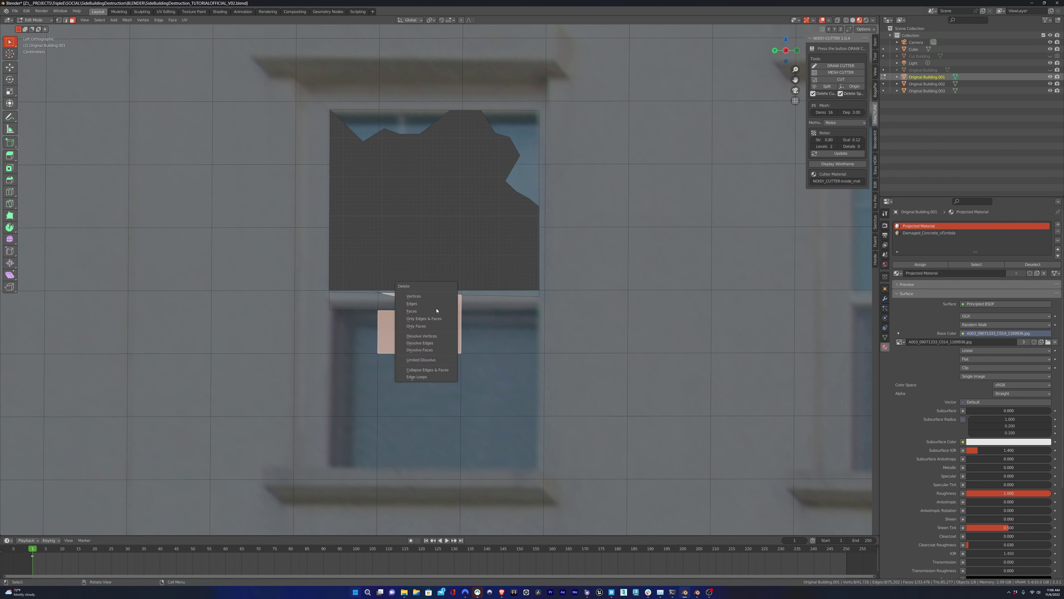
pyautogui.click(447, 311)
pyautogui.click(483, 309)
pyautogui.press('x')
pyautogui.click(480, 310)
pyautogui.hotkey('ctrl', 'z')
pyautogui.hotkey('ctrl', 'z')
pyautogui.hotkey('ctrl', 'z')
pyautogui.hotkey('ctrl', 'z')
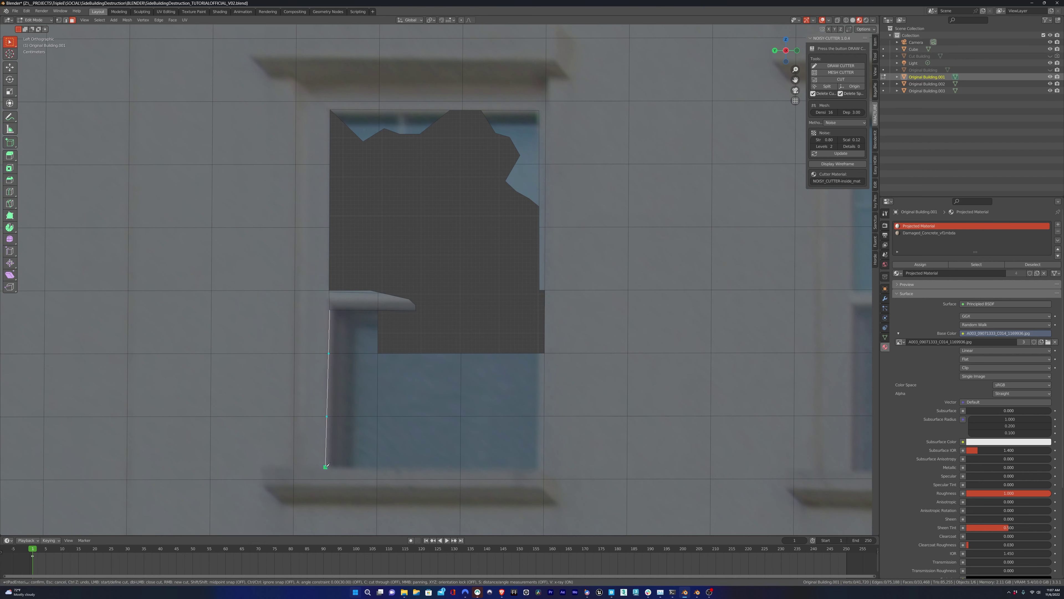
# Cut out the lower pane and delete its remaining faces, keeping the crossbar stub.
pyautogui.keyDown('shift'); pyautogui.click(356, 333); pyautogui.keyUp('shift')
pyautogui.keyDown('shift'); pyautogui.click(364, 429); pyautogui.keyUp('shift')
pyautogui.press('x')
pyautogui.click(364, 429)
pyautogui.moveTo(356, 390); pyautogui.dragTo(507, 443)
pyautogui.press('x')
pyautogui.click(507, 443)
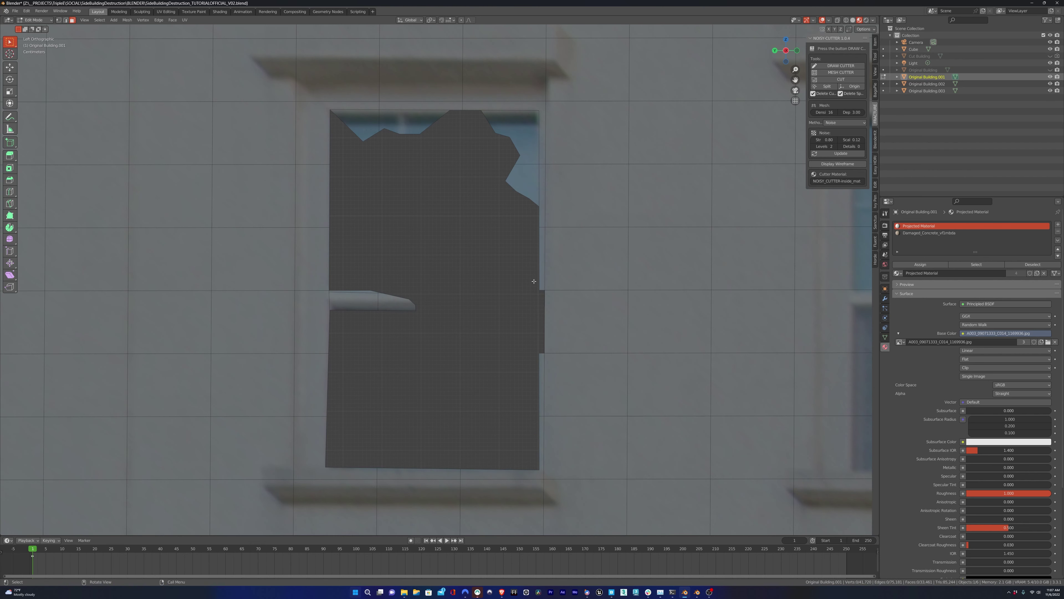
# Fill the notch in the window opening's side edge with a new face.
pyautogui.scroll(3, 546, 333)
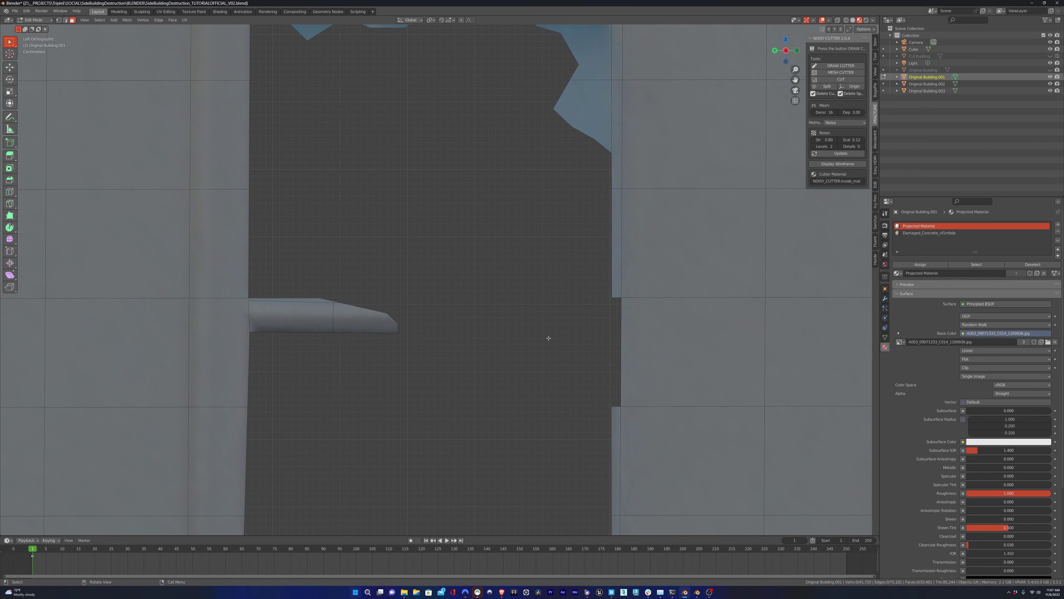
pyautogui.press('2')
pyautogui.keyDown('shift'); pyautogui.click(616, 409); pyautogui.keyUp('shift')
pyautogui.press('f')
pyautogui.click(612, 338)
pyautogui.click(580, 364)
# Delete the leftover wall faces behind the lower pane from the camera view, opening the window completely.
pyautogui.press('KP_0')
pyautogui.click(622, 290)
pyautogui.keyDown('ctrl'); pyautogui.click(648, 306); pyautogui.keyUp('ctrl')
pyautogui.press('3')
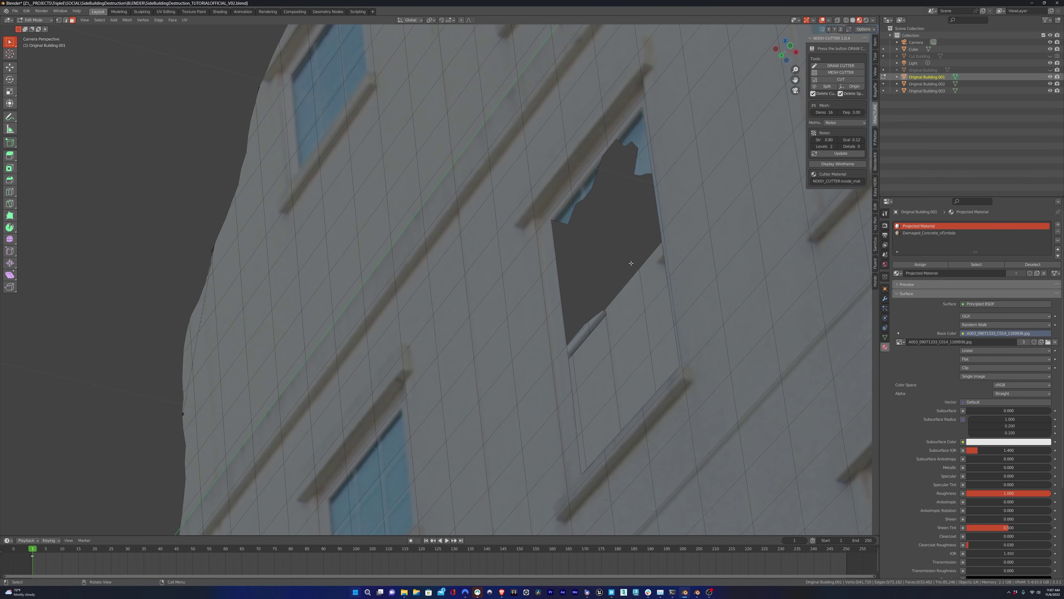
pyautogui.click(645, 293)
pyautogui.press('x')
pyautogui.click(631, 308)
pyautogui.click(623, 341)
pyautogui.press('x')
pyautogui.click(621, 338)
pyautogui.click(591, 375)
pyautogui.press('x')
pyautogui.click(591, 378)
pyautogui.click(574, 376)
pyautogui.press('x')
pyautogui.click(575, 376)
pyautogui.click(579, 436)
pyautogui.keyDown('shift'); pyautogui.click(638, 380); pyautogui.keyUp('shift')
pyautogui.press('x')
pyautogui.click(638, 380)
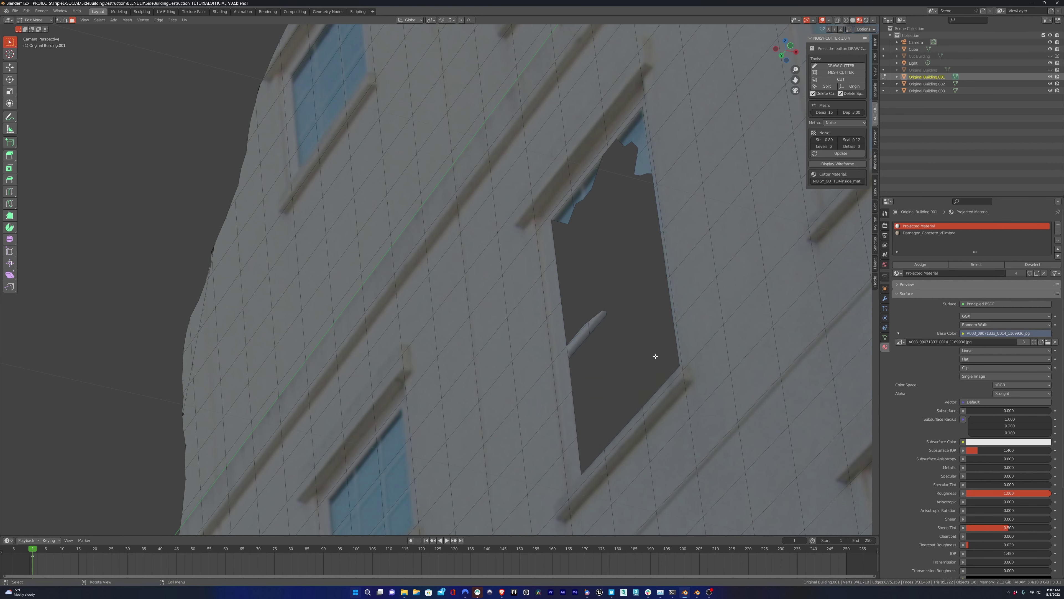
# Select the remaining glass shards along the window's upper edge and corner and separate them into their own object.
pyautogui.scroll(-6, 646, 356)
pyautogui.scroll(-9, 533, 337)
pyautogui.scroll(2, 532, 337)
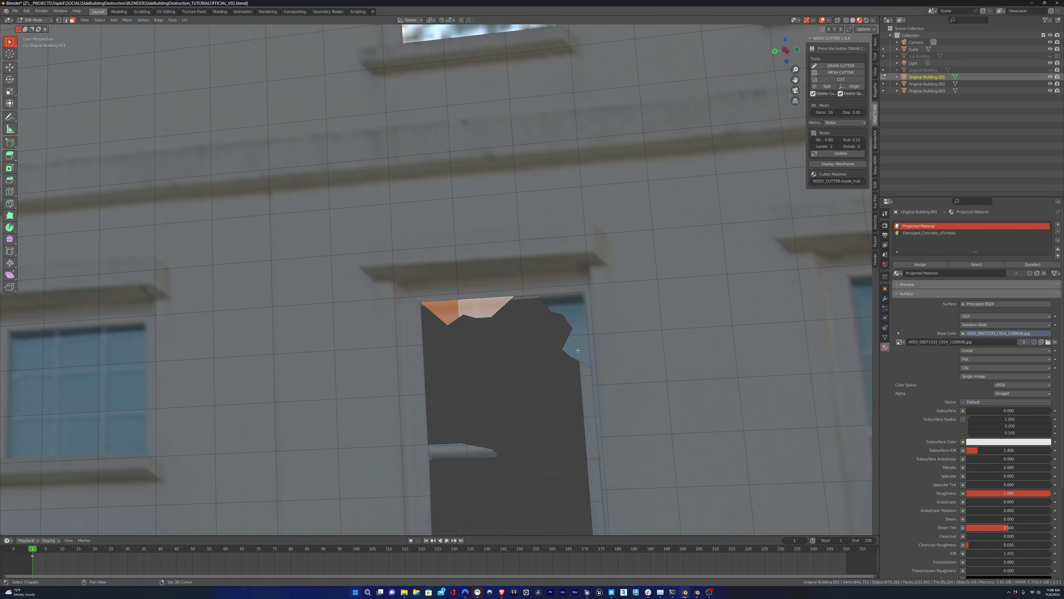
pyautogui.keyDown('shift'); pyautogui.click(578, 350); pyautogui.keyUp('shift')
pyautogui.keyDown('shift'); pyautogui.click(572, 312); pyautogui.keyUp('shift')
pyautogui.press('p')
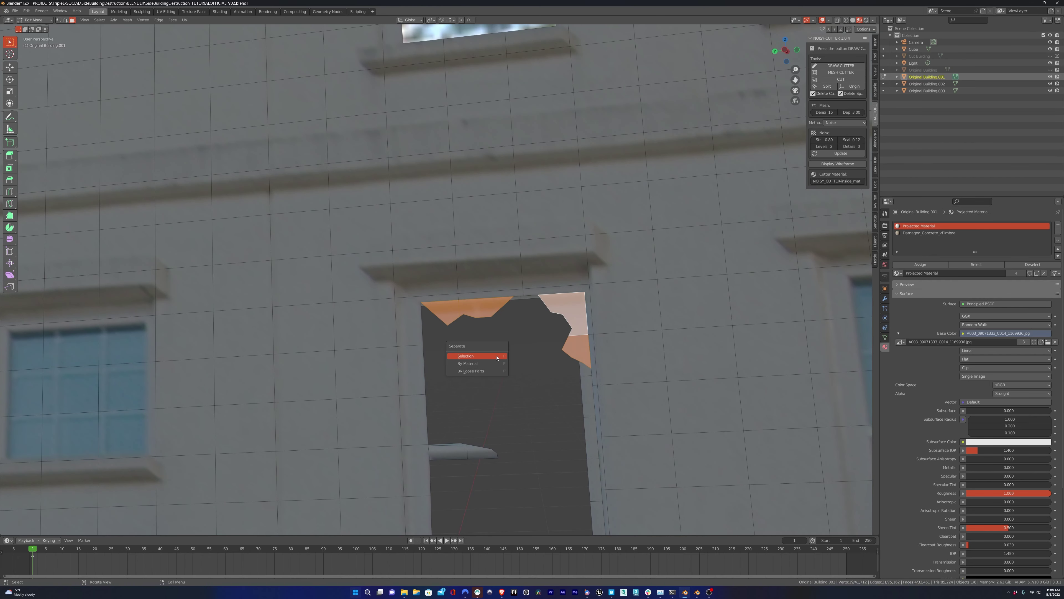
pyautogui.click(466, 356)
# Assign the Projected WINDOWS material to the separated glass shards.
pyautogui.press('Tab')
pyautogui.click(499, 313)
pyautogui.click(898, 264)
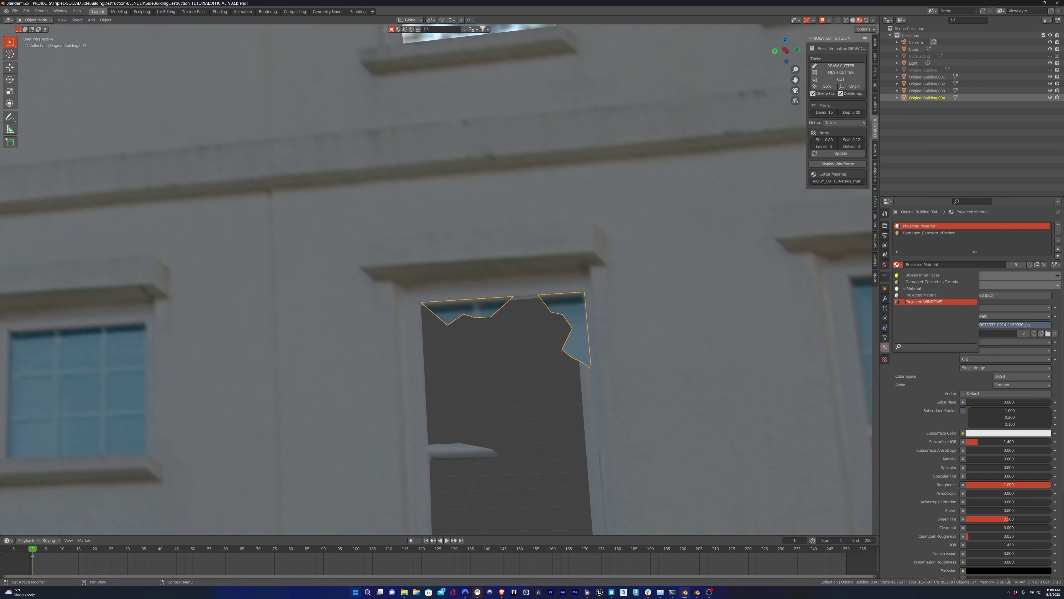
pyautogui.click(916, 302)
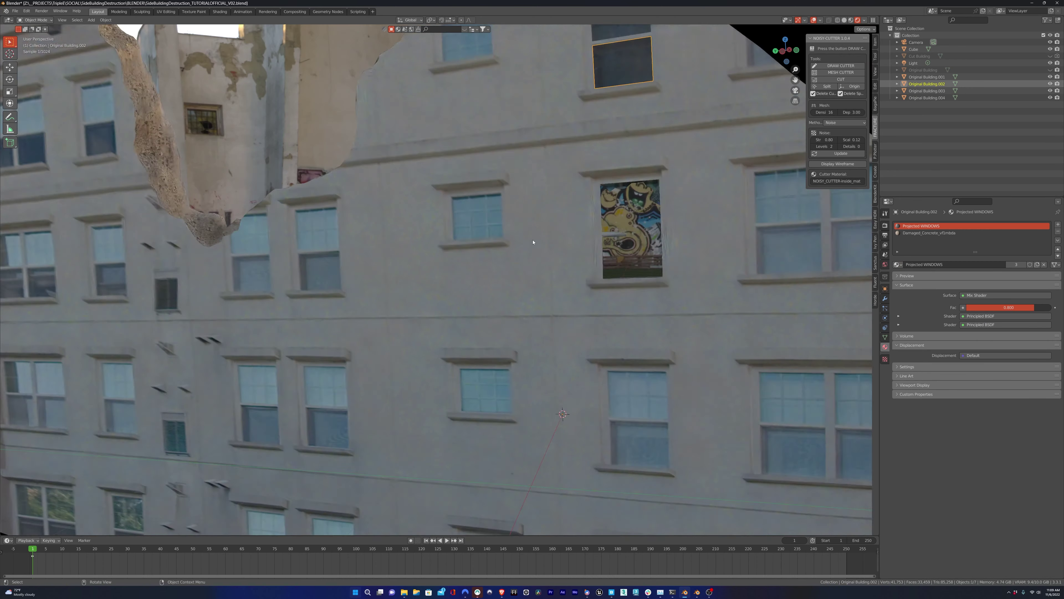
# Examine the broken window opening and the separated panes from several angles in the rendered view.
pyautogui.scroll(2, 533, 242)
pyautogui.moveTo(620, 219); pyautogui.dragTo(486, 254, button='middle')
pyautogui.moveTo(534, 226); pyautogui.dragTo(549, 252, button='middle')
pyautogui.click(538, 222)
pyautogui.keyDown('shift'); pyautogui.moveTo(525, 156); pyautogui.dragTo(524, 352, button='middle'); pyautogui.keyUp('shift')
pyautogui.click(504, 217)
pyautogui.moveTo(503, 219); pyautogui.dragTo(534, 224, button='middle')
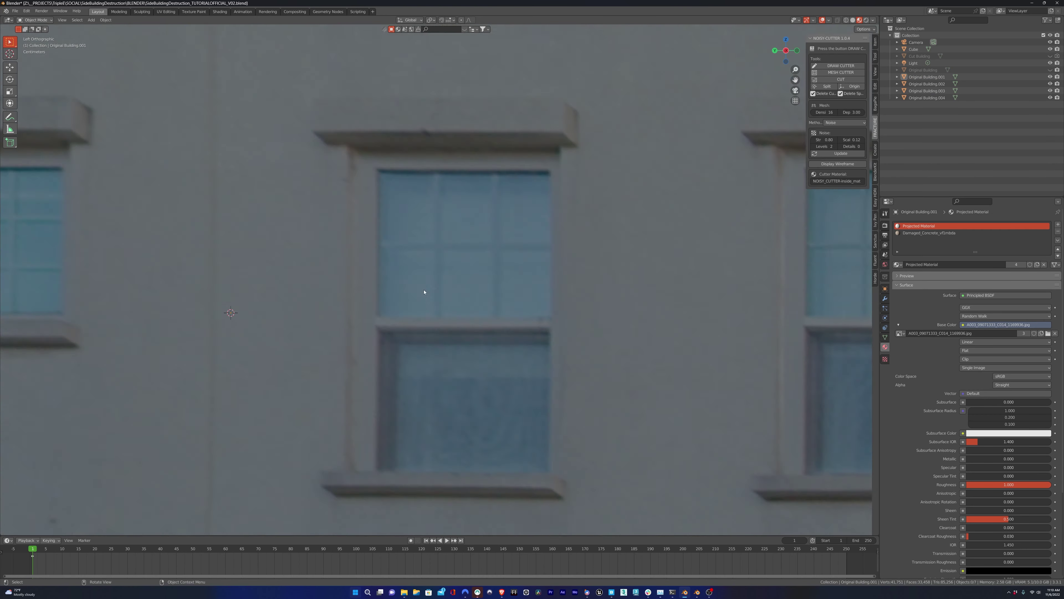
# Break open the window beside the wall's broken gap and the pair of narrow windows on a lower floor.
pyautogui.click(423, 290)
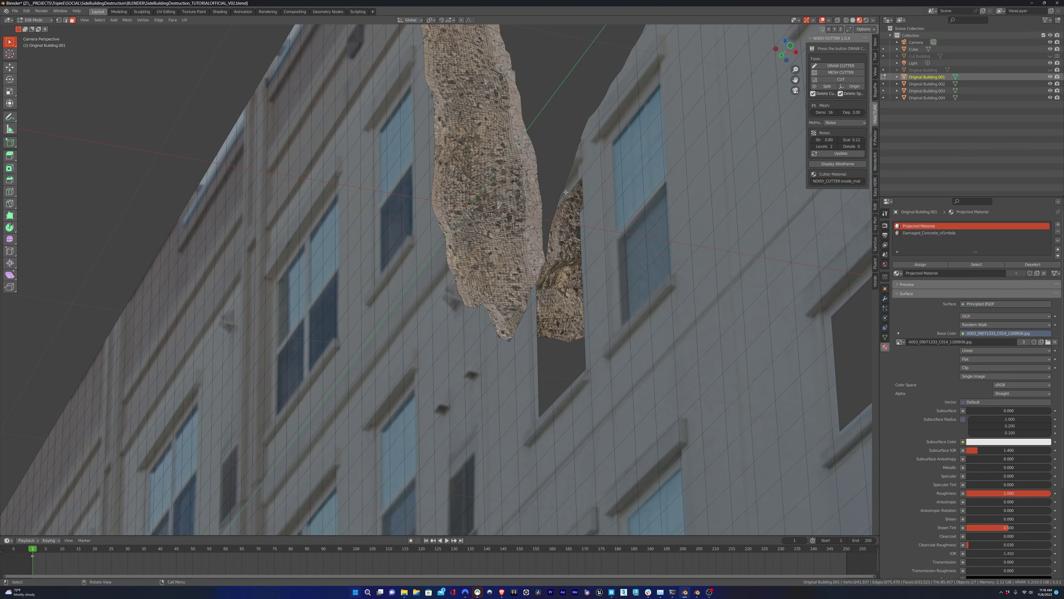
pyautogui.keyDown('shift'); pyautogui.click(581, 210); pyautogui.keyUp('shift')
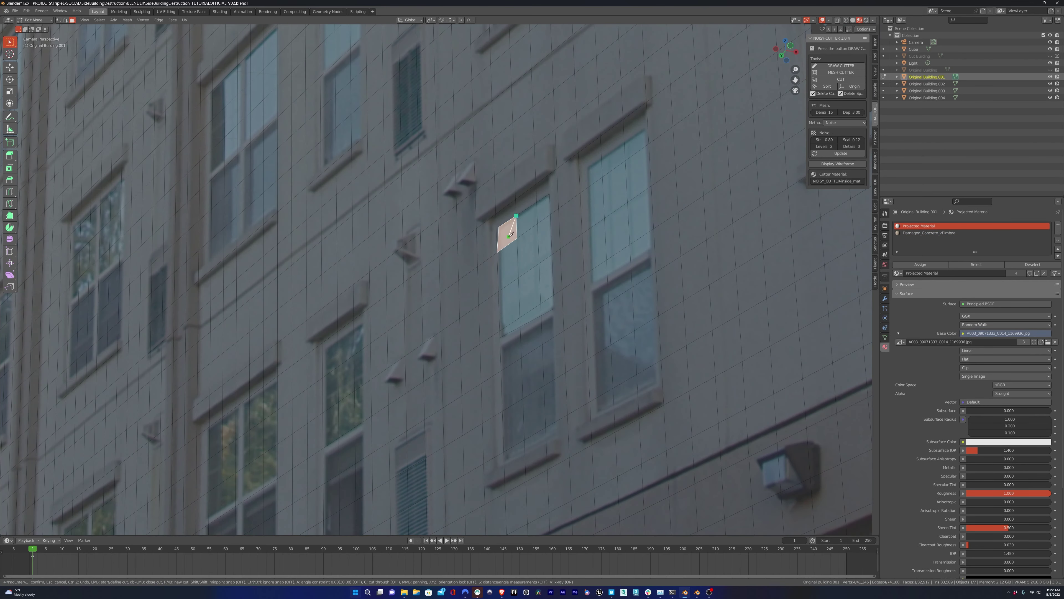
pyautogui.rightClick(523, 306)
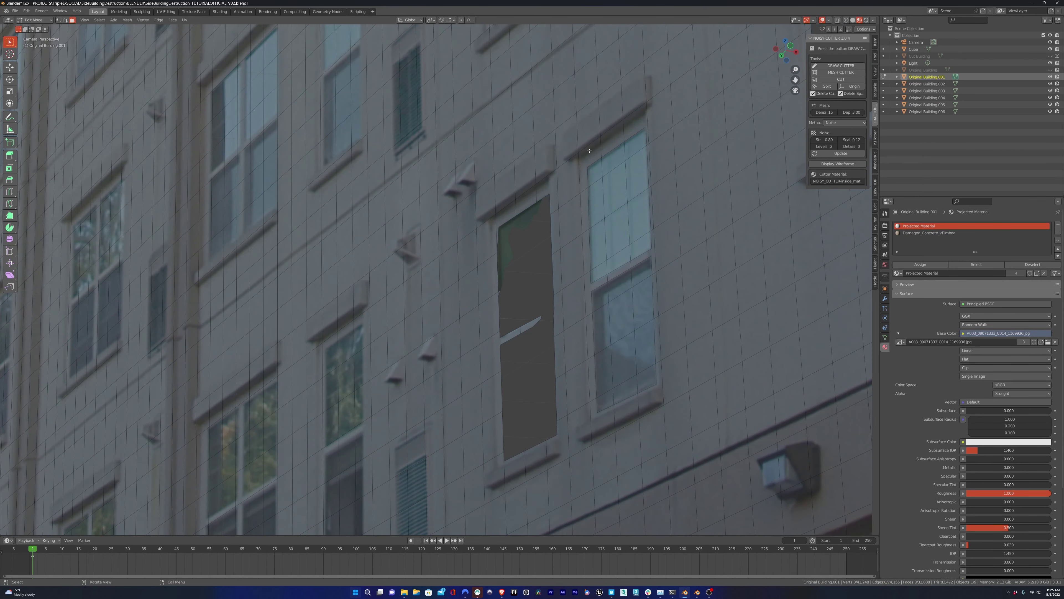
pyautogui.keyDown('shift'); pyautogui.click(601, 238); pyautogui.keyUp('shift')
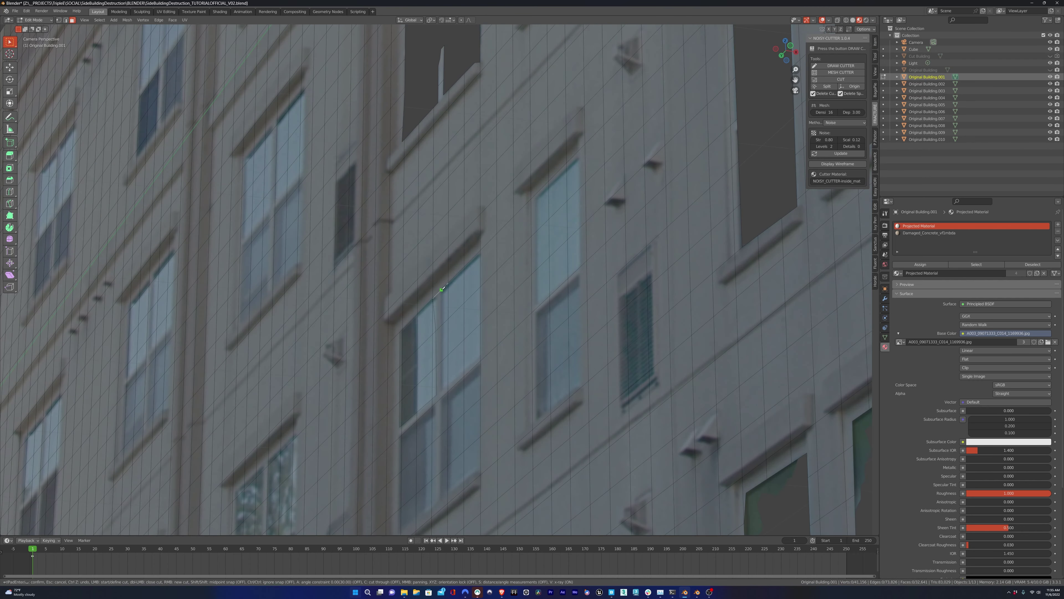
# Cut jagged breaks into the double window and further facade windows, deleting the cut-out pane faces.
pyautogui.press('x')
pyautogui.click(429, 356)
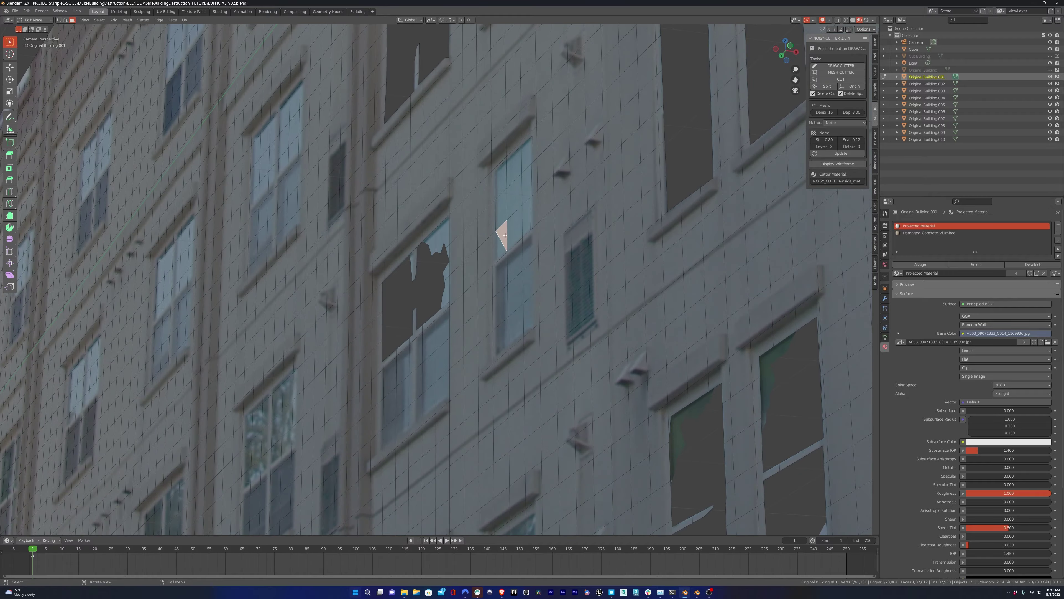
pyautogui.press('k')
pyautogui.click(515, 173)
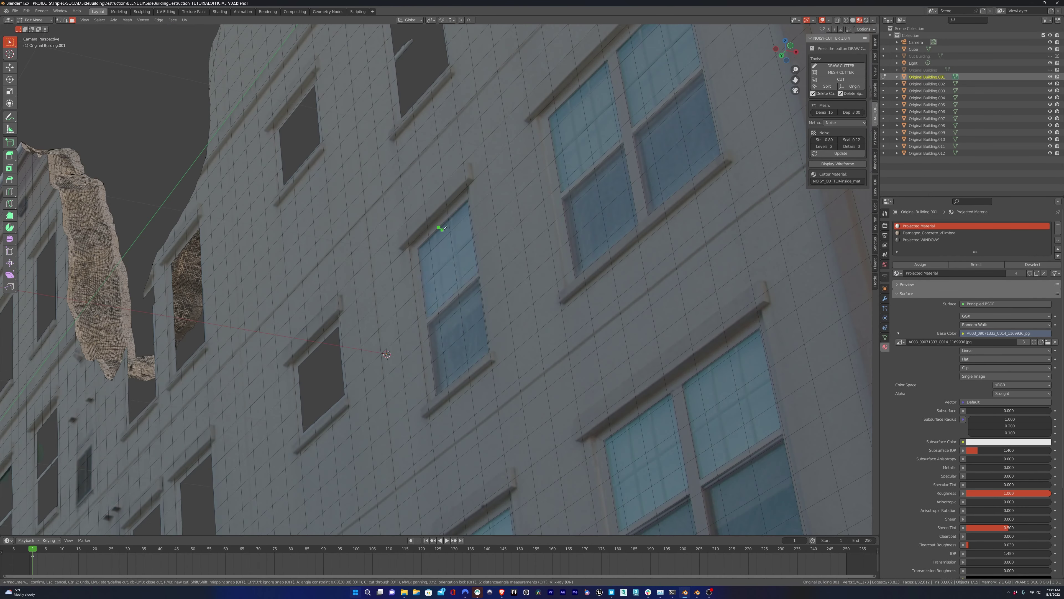
pyautogui.click(429, 264)
pyautogui.keyDown('shift'); pyautogui.click(481, 319); pyautogui.keyUp('shift')
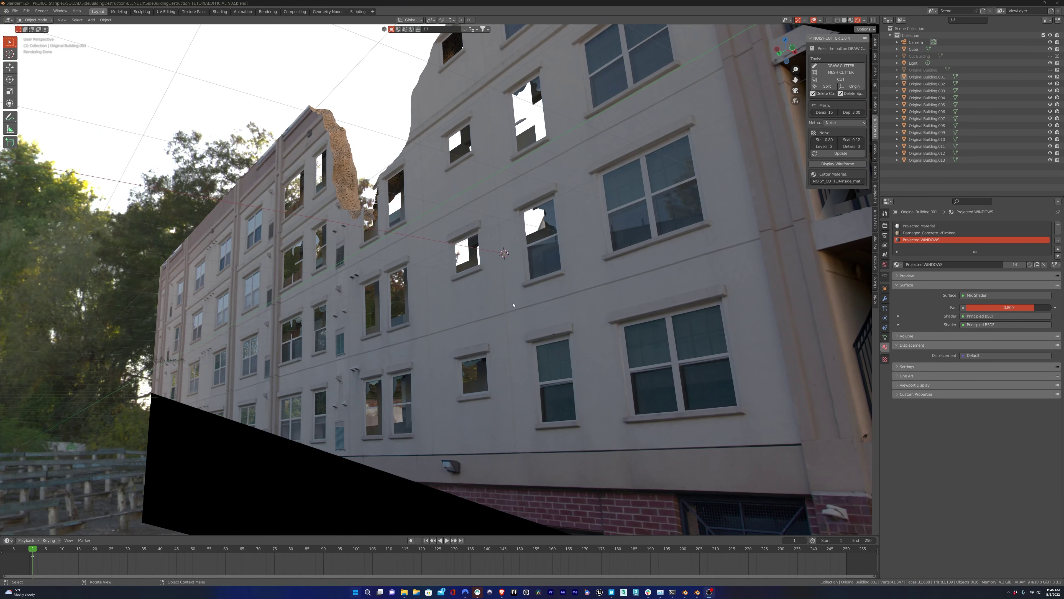
# Create a new collection and name it Building Elements.
pyautogui.moveTo(517, 281); pyautogui.dragTo(545, 315, button='middle')
pyautogui.press('KP_0')
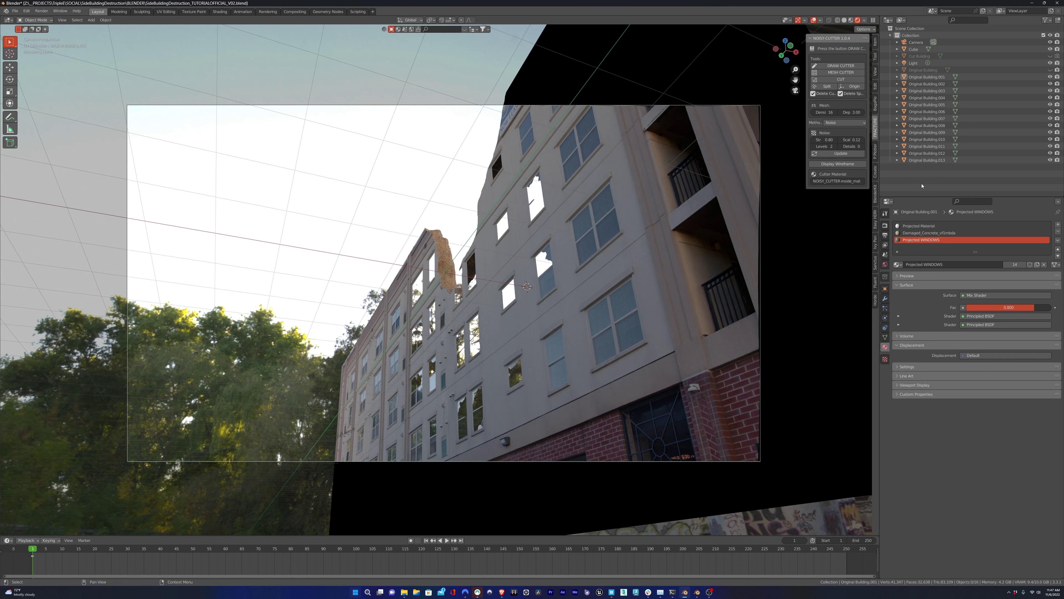
pyautogui.click(1058, 21)
pyautogui.doubleClick(912, 167)
pyautogui.write('Bui')
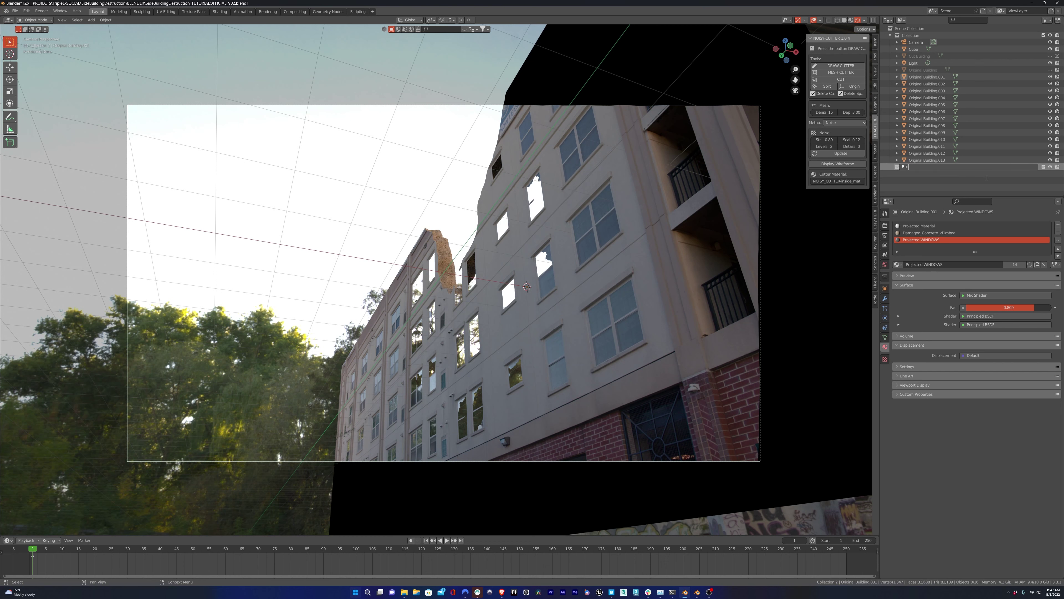
pyautogui.write('lding Elements')
pyautogui.press('Return')
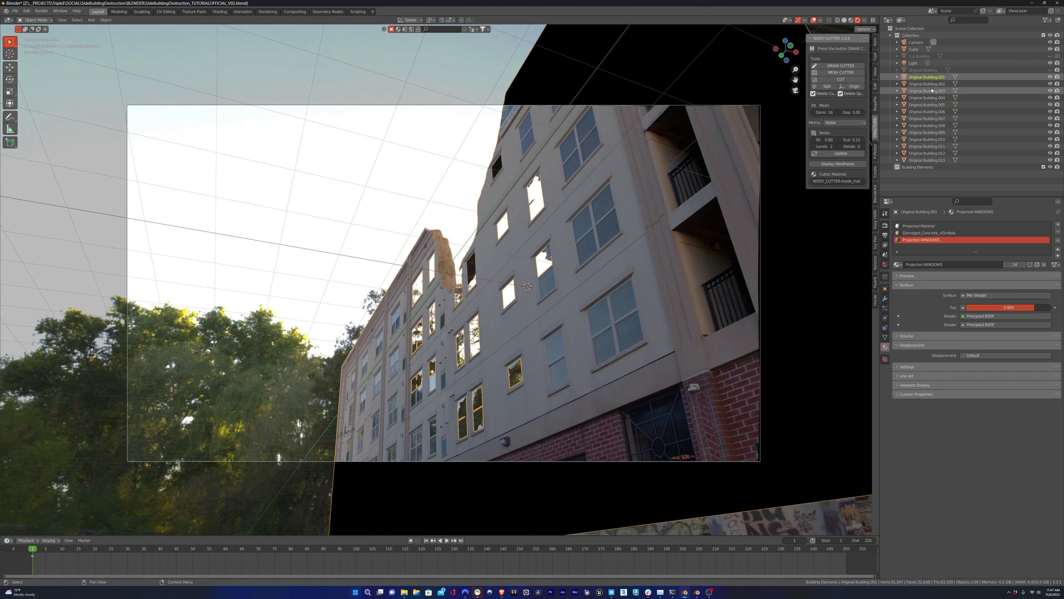
# Move Original Building and Original Building.001 through .013 into the Building Elements collection.
pyautogui.click(926, 77)
pyautogui.keyDown('shift'); pyautogui.click(919, 160); pyautogui.keyUp('shift')
pyautogui.moveTo(918, 163); pyautogui.dragTo(918, 168)
pyautogui.moveTo(920, 72); pyautogui.dragTo(920, 78)
pyautogui.click(965, 72)
# Apply all transforms to every building object in the Building Elements collection.
pyautogui.click(923, 78)
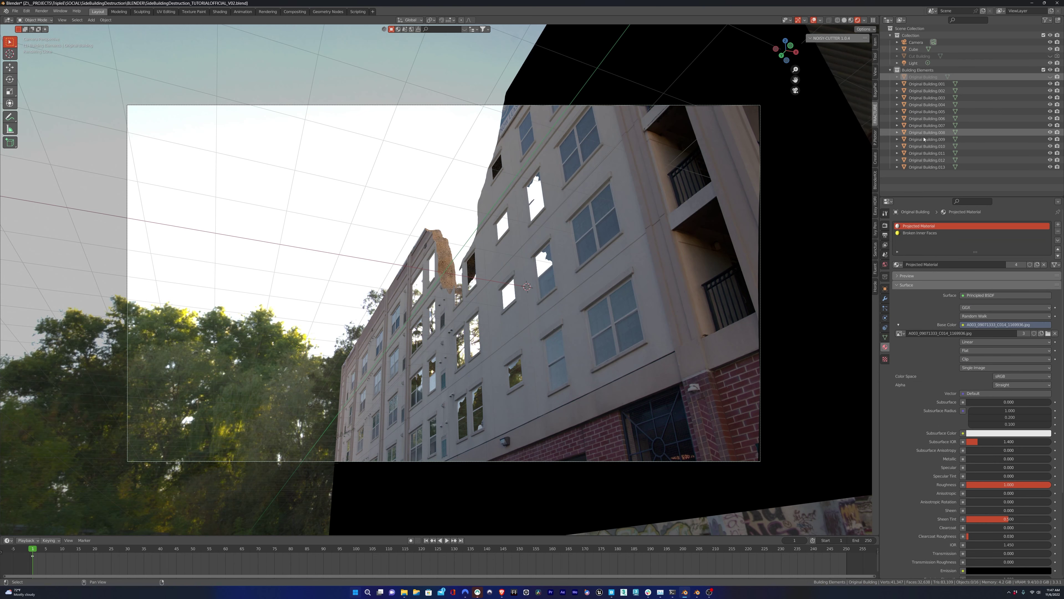
pyautogui.keyDown('shift'); pyautogui.click(922, 167); pyautogui.keyUp('shift')
pyautogui.hotkey('ctrl', 'a')
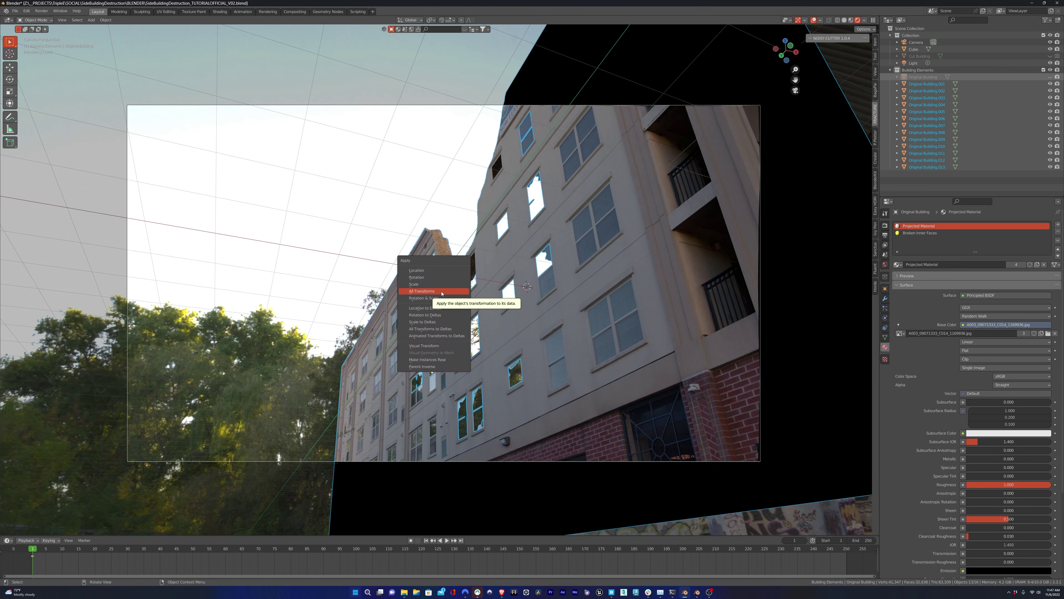
pyautogui.click(422, 291)
pyautogui.click(439, 191)
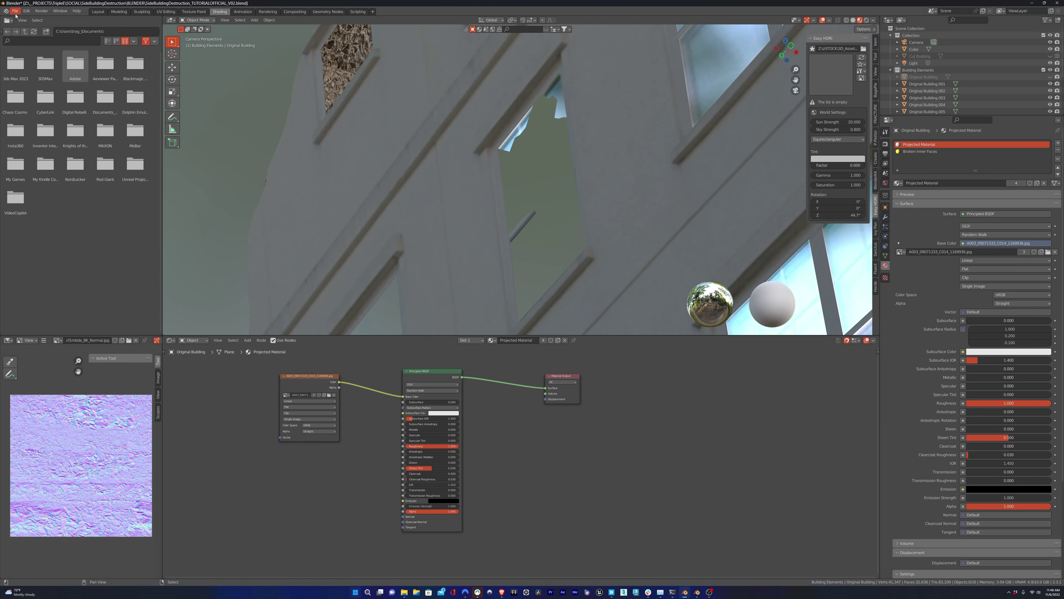
# Append the Mossy node group from Mossy material.blend in the BlenderAssets folder.
pyautogui.click(15, 11)
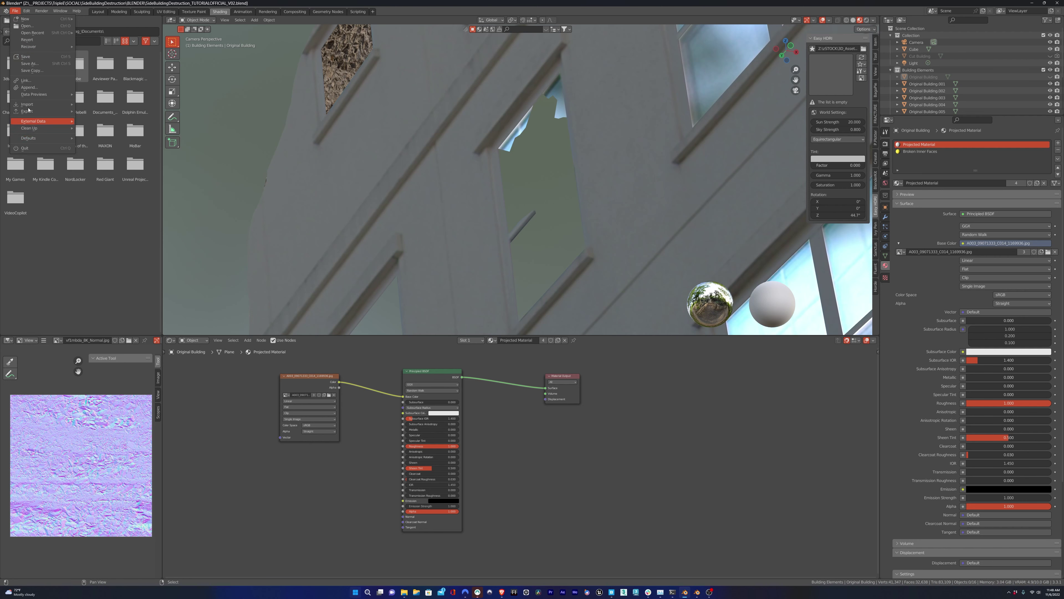
pyautogui.click(33, 88)
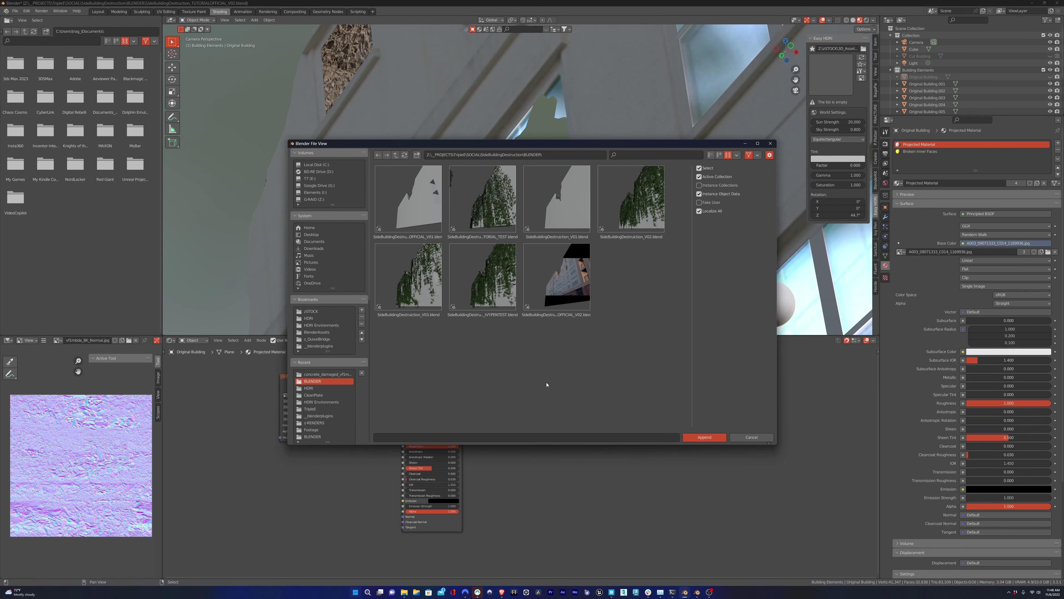
pyautogui.click(311, 312)
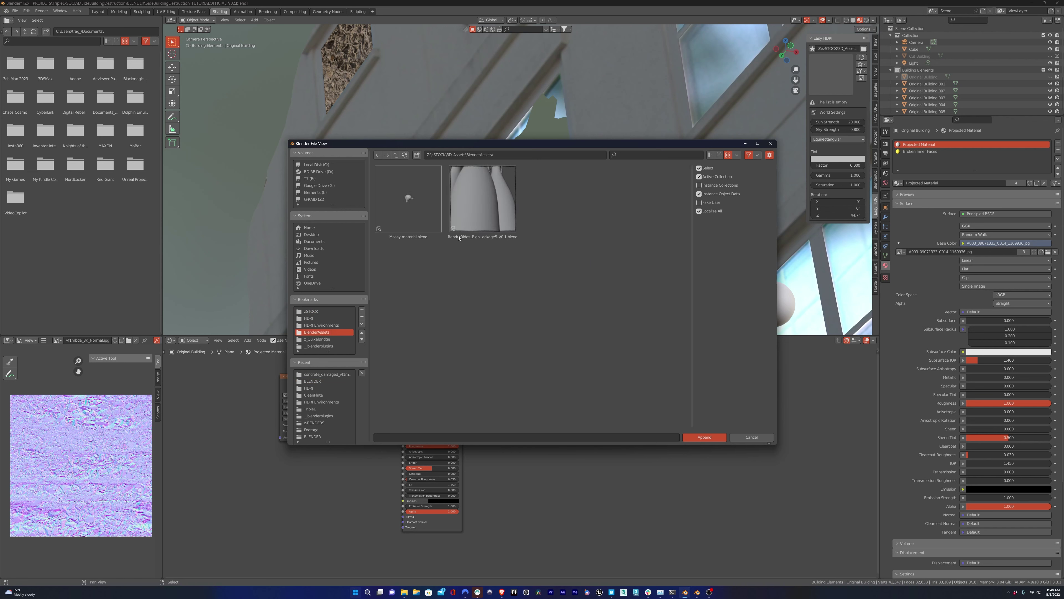
pyautogui.click(398, 241)
pyautogui.doubleClick(398, 242)
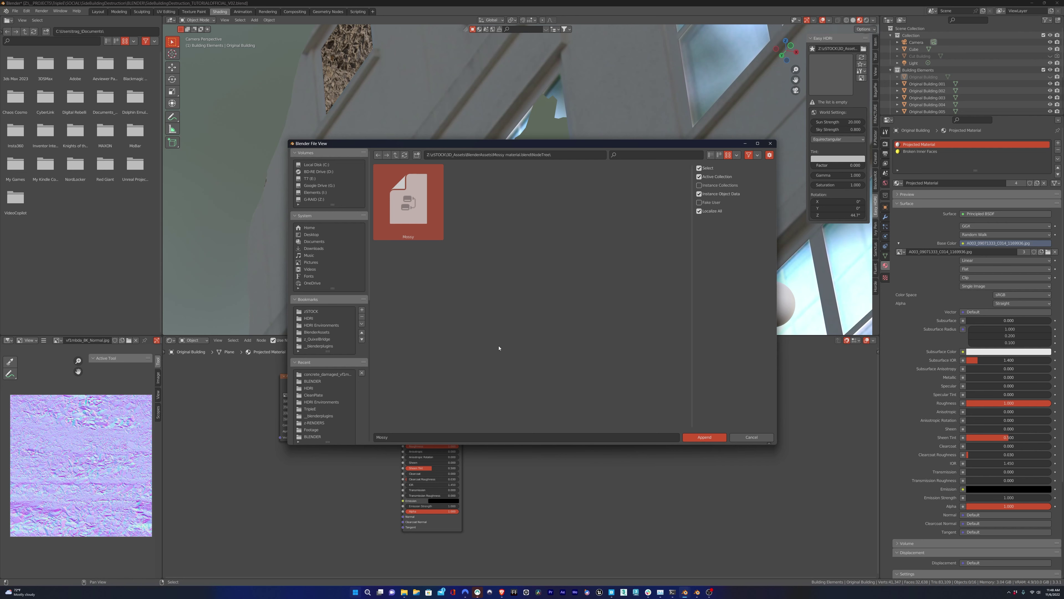
pyautogui.click(699, 439)
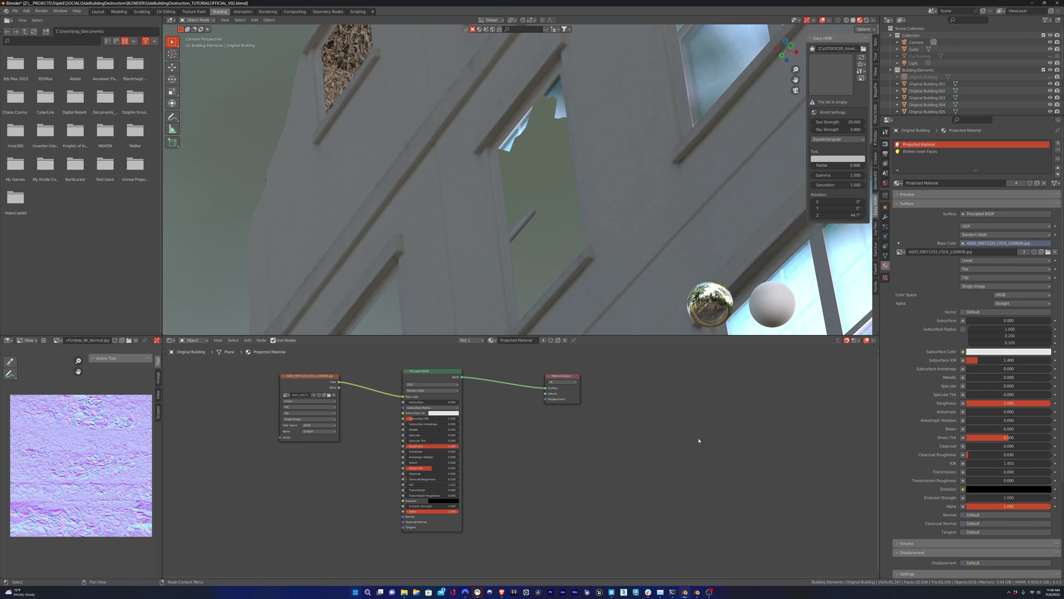
# Insert the Mossy node group between the Principled BSDF and Material Output of the building's Projected Material.
pyautogui.click(641, 251)
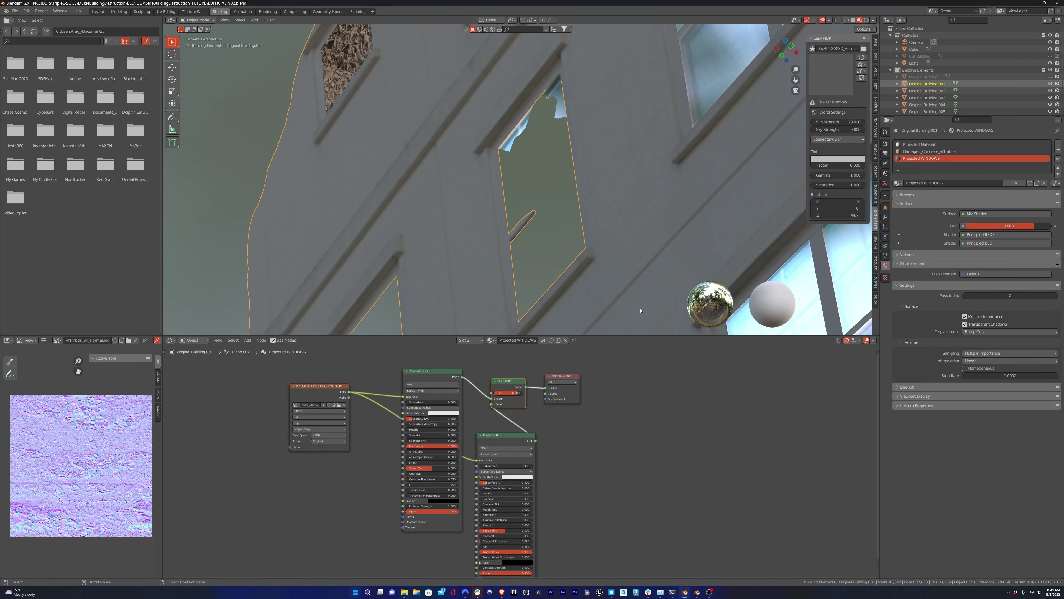
pyautogui.click(925, 144)
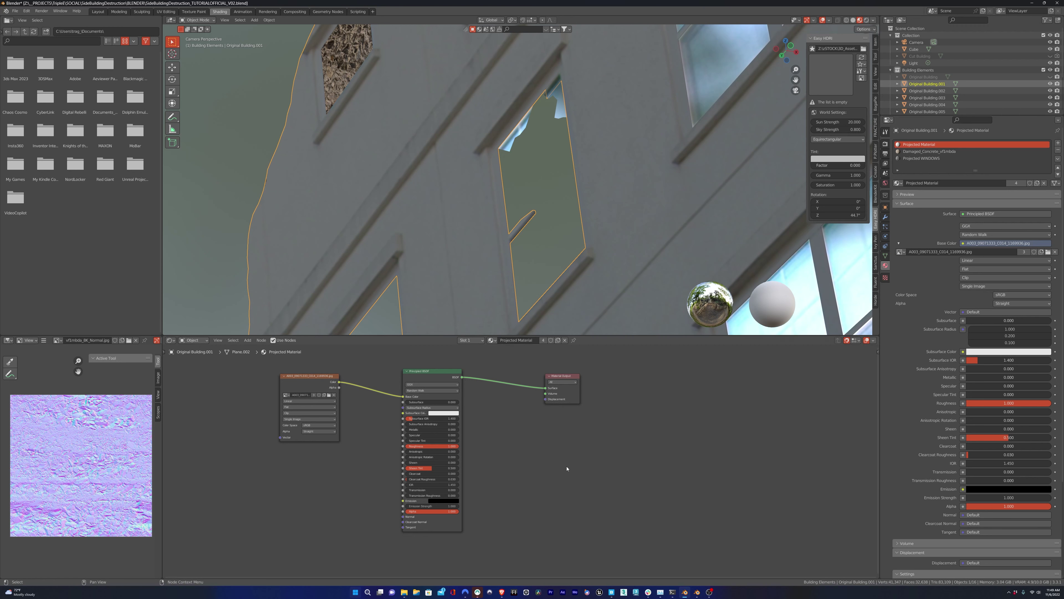
pyautogui.hotkey('shift', 'a')
pyautogui.moveTo(540, 498)
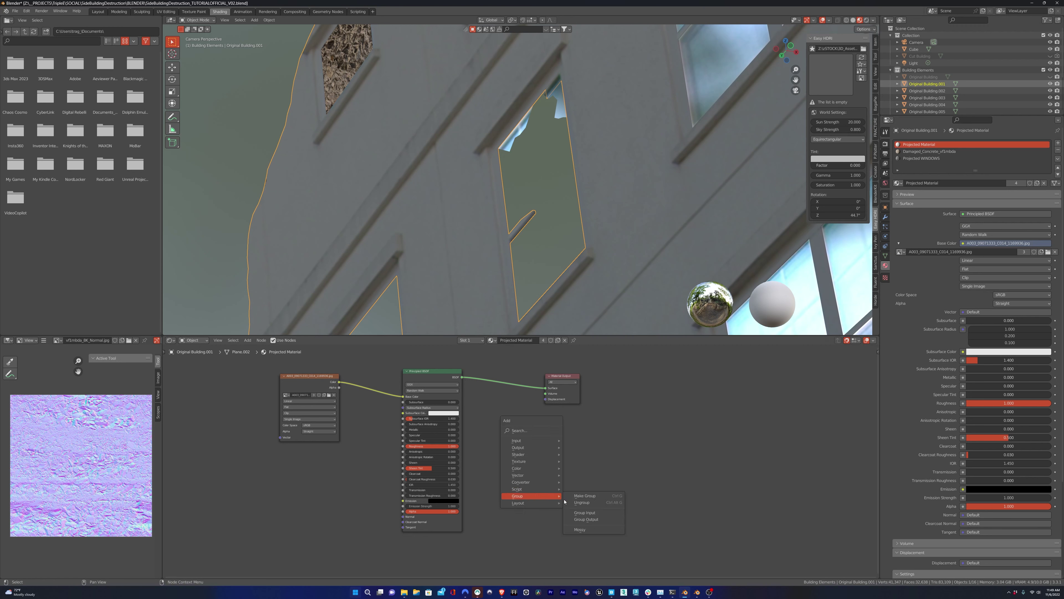
pyautogui.click(580, 529)
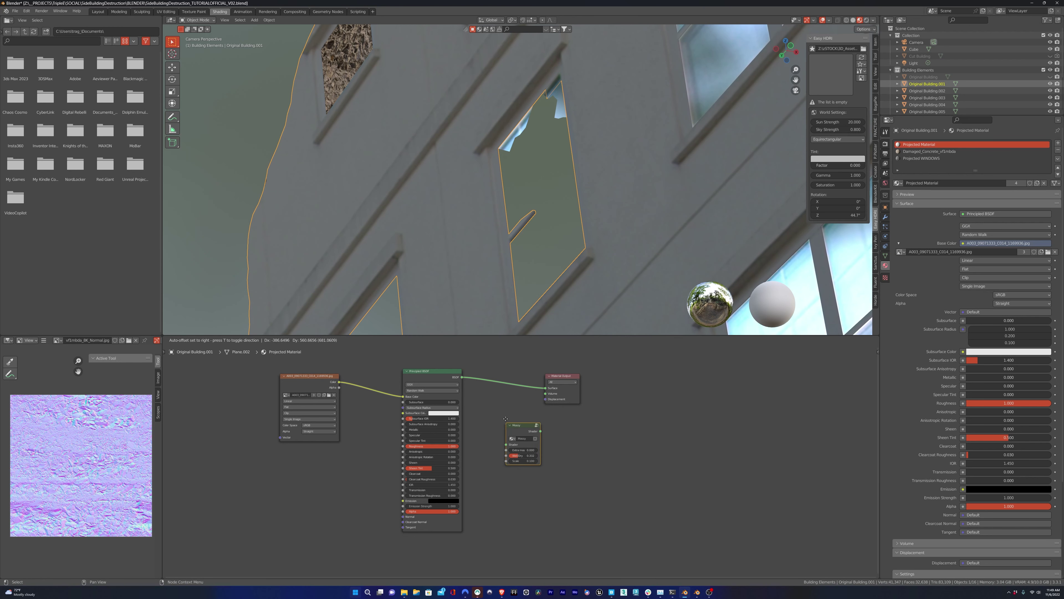
pyautogui.click(487, 375)
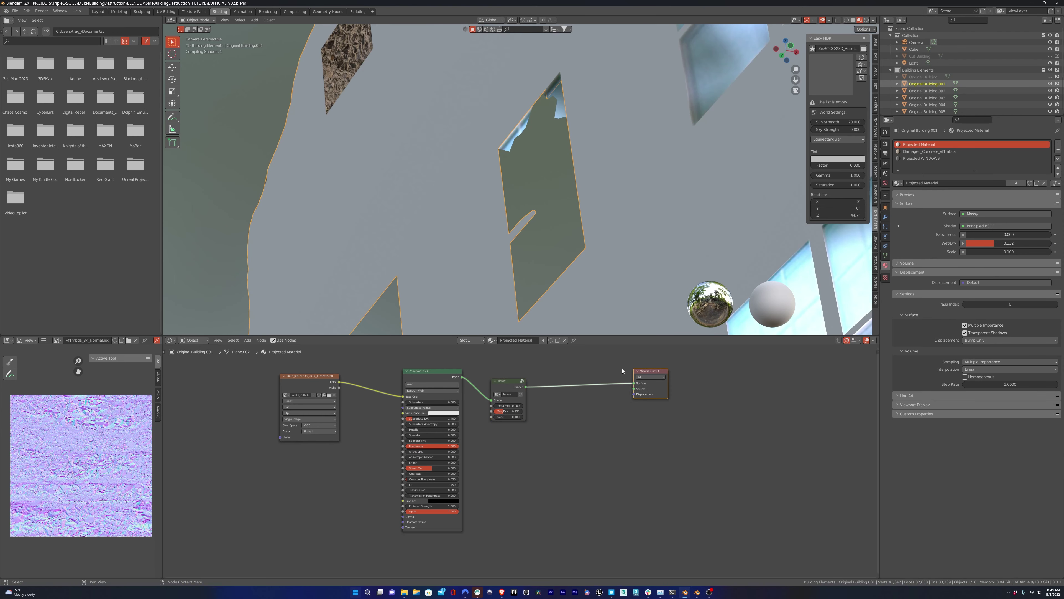
# Add a Mix Shader after the Mossy node and feed the Principled BSDF into its second shader input.
pyautogui.moveTo(507, 384); pyautogui.dragTo(531, 384)
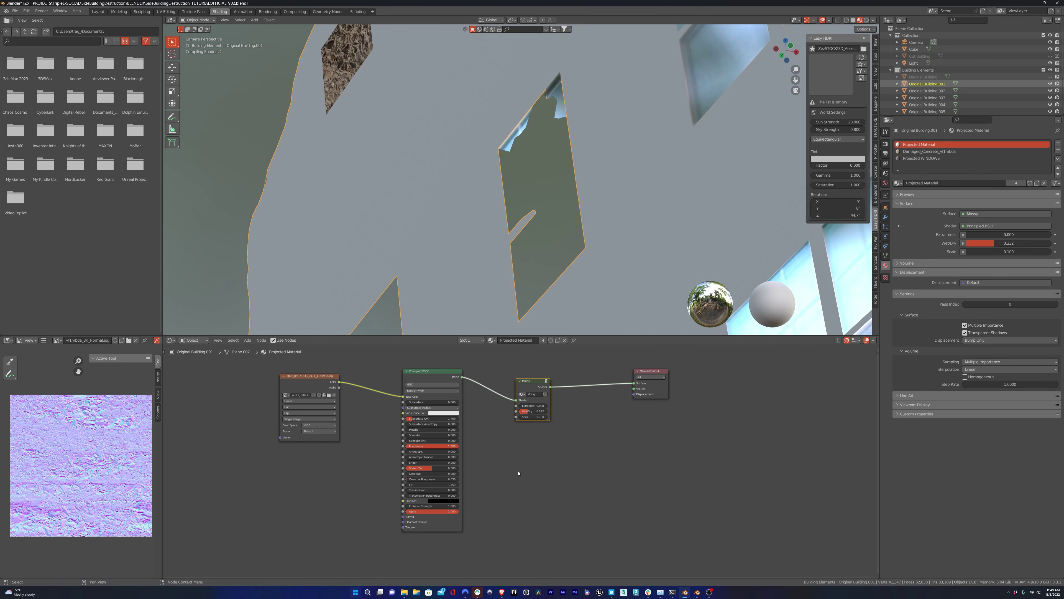
pyautogui.hotkey('shift', 'a')
pyautogui.click(581, 482)
pyautogui.click(578, 385)
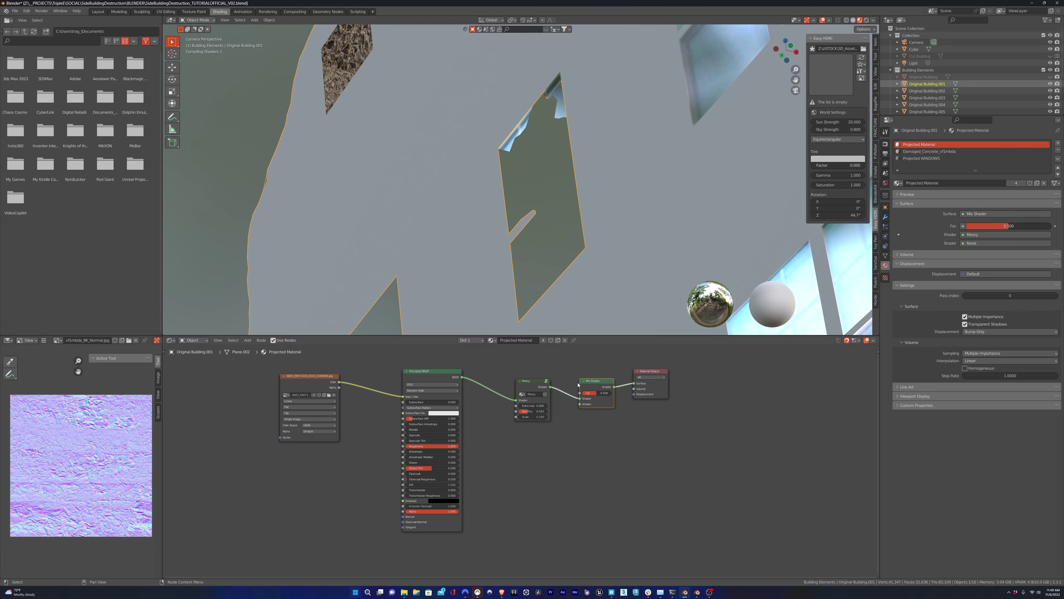
pyautogui.moveTo(644, 370); pyautogui.dragTo(679, 370)
pyautogui.moveTo(461, 377); pyautogui.dragTo(579, 403)
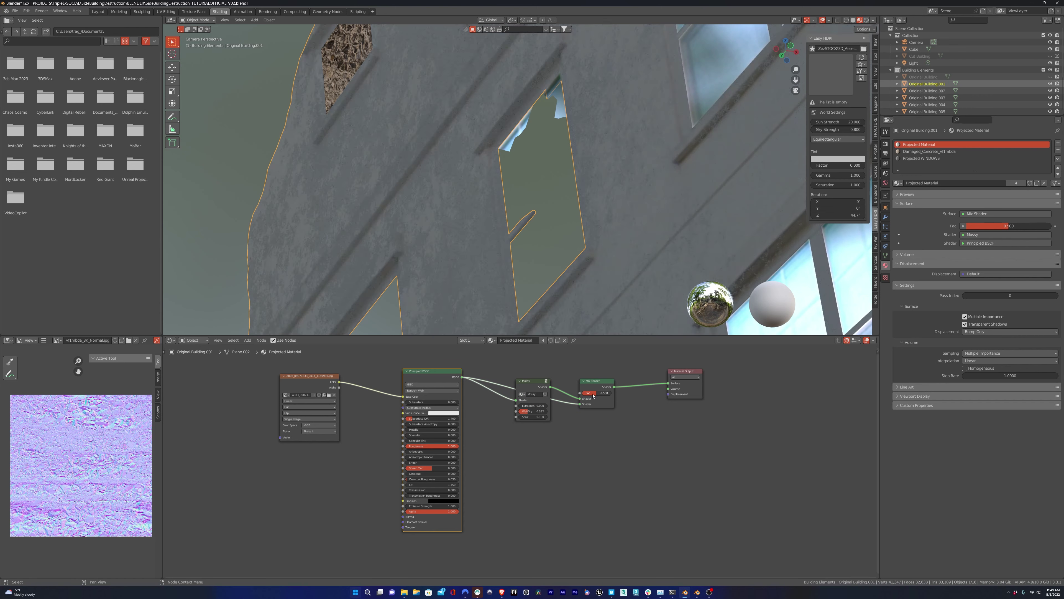
# Swap the Mix Shader's two inputs with its factor at 1, and set the Mossy node's Wet/Dry to 1.
pyautogui.moveTo(593, 395)
pyautogui.mouseDown()
pyautogui.moveTo(581, 405)
pyautogui.moveTo(544, 362)
pyautogui.moveTo(579, 426)
pyautogui.moveTo(602, 430)
pyautogui.mouseUp()
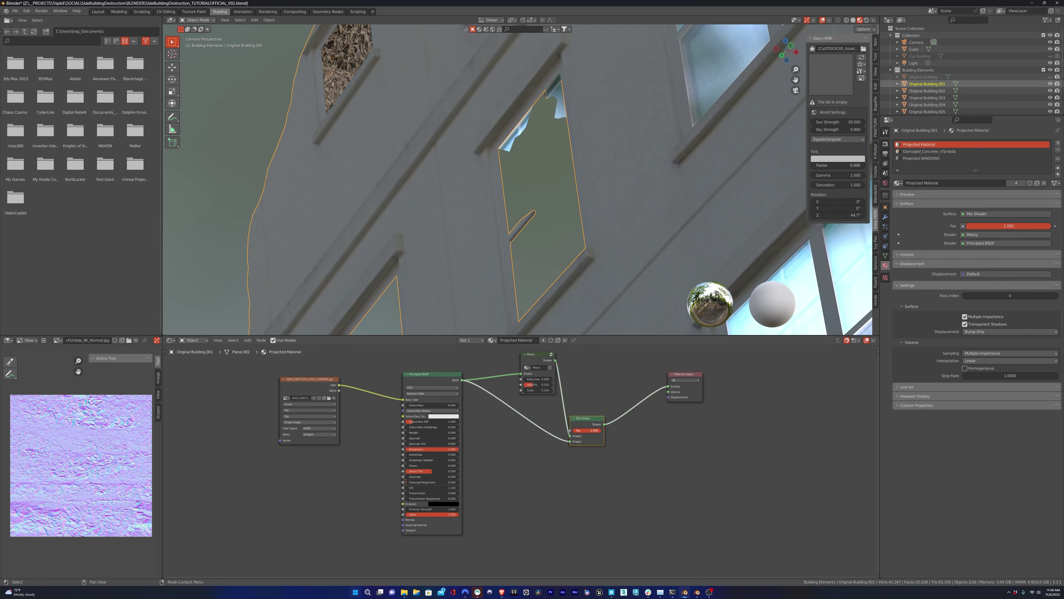
pyautogui.moveTo(1043, 225); pyautogui.dragTo(964, 226)
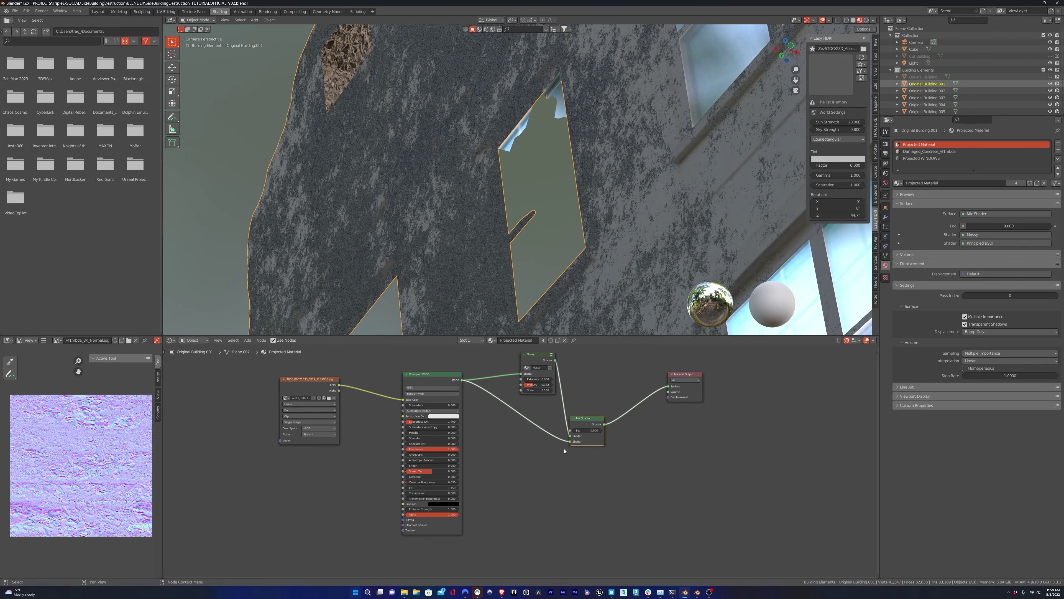
pyautogui.moveTo(571, 437); pyautogui.dragTo(608, 411)
pyautogui.moveTo(536, 386); pyautogui.dragTo(559, 387)
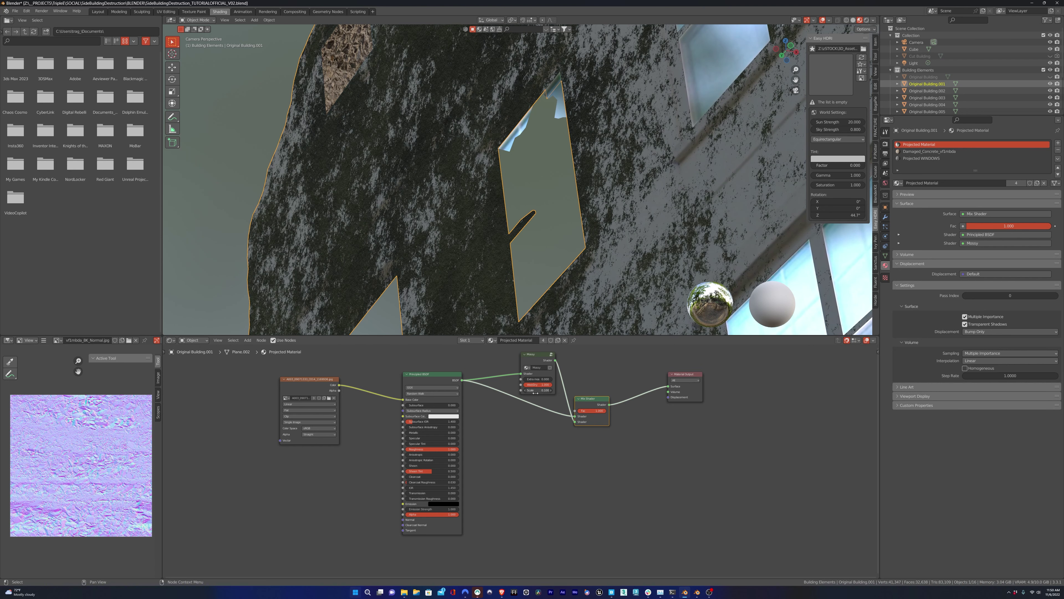
# Examine the moss on the building facade up close and from the front in rendered shading.
pyautogui.scroll(3, 485, 222)
pyautogui.moveTo(479, 256); pyautogui.dragTo(847, 28, button='middle')
pyautogui.scroll(2, 550, 252)
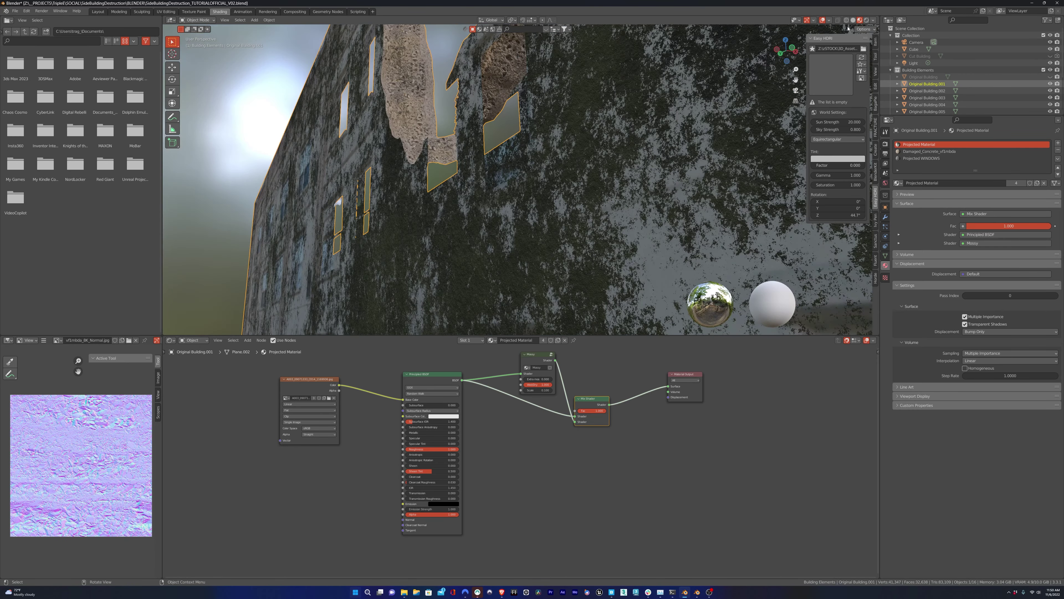
pyautogui.scroll(-6, 767, 84)
pyautogui.click(867, 21)
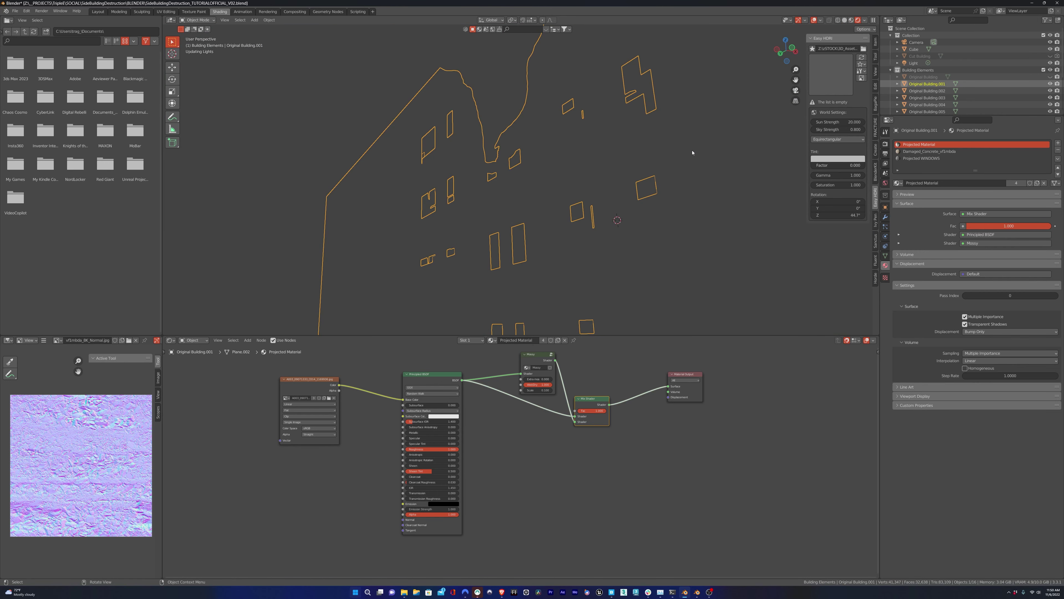
pyautogui.moveTo(622, 156); pyautogui.dragTo(633, 302, button='middle')
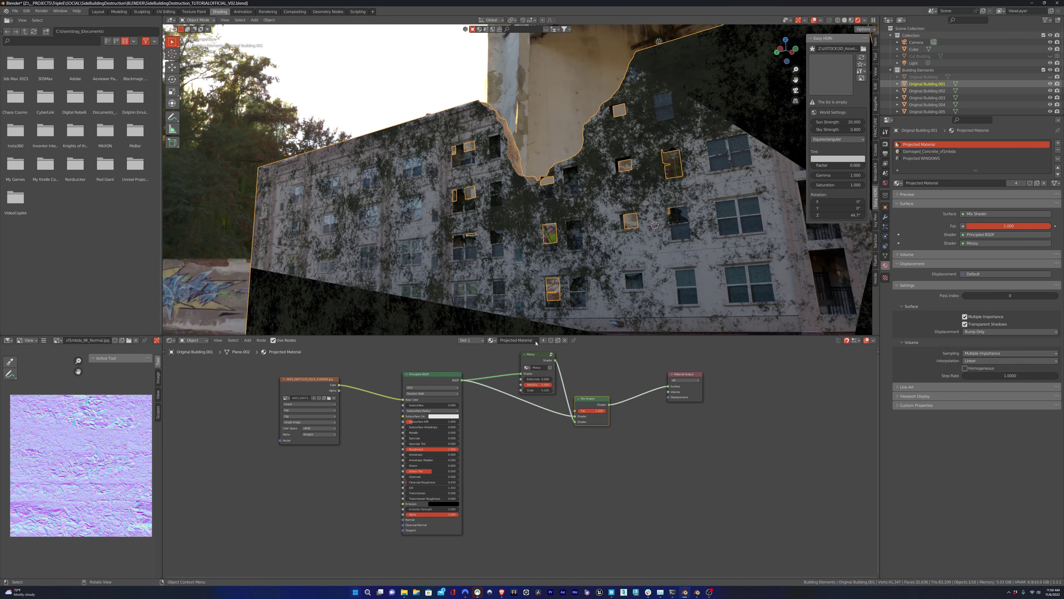
# Raise the Mossy node's Scale to 0.7.
pyautogui.click(540, 390)
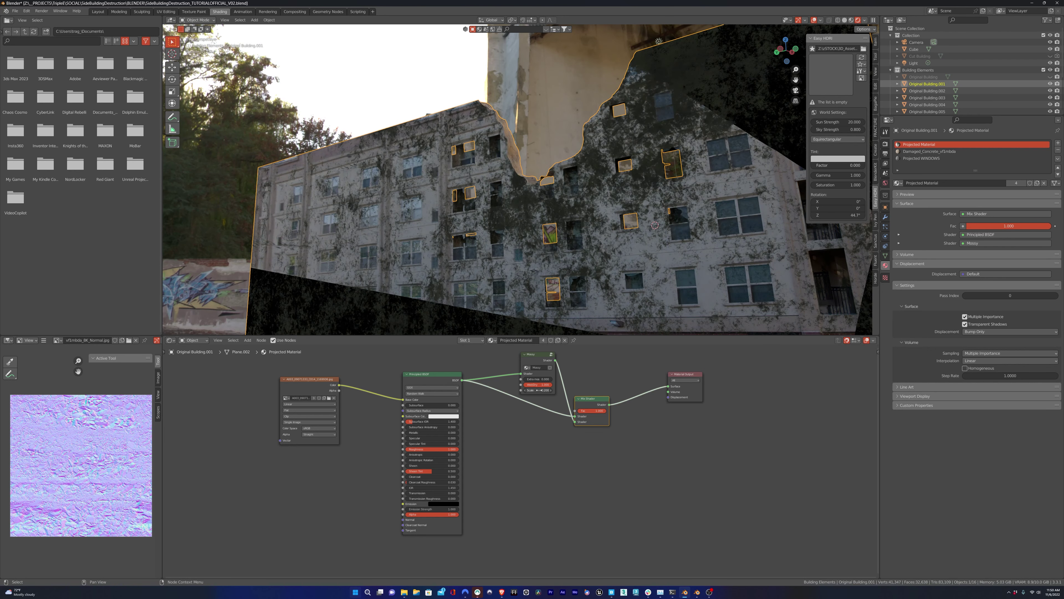
pyautogui.press('Return')
pyautogui.press('Return')
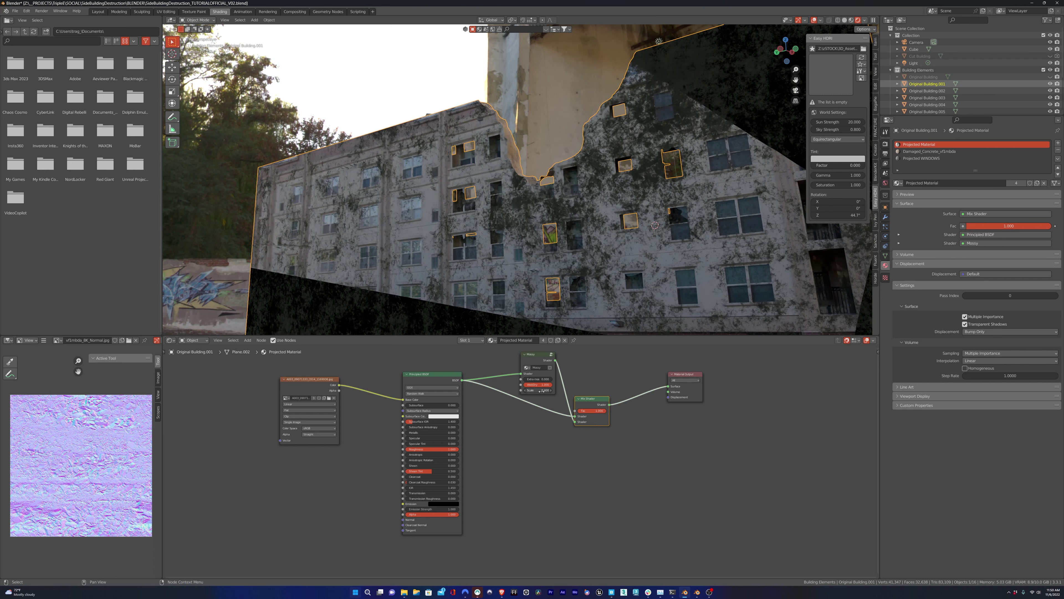
pyautogui.click(542, 391)
pyautogui.write('.6')
pyautogui.press('Return')
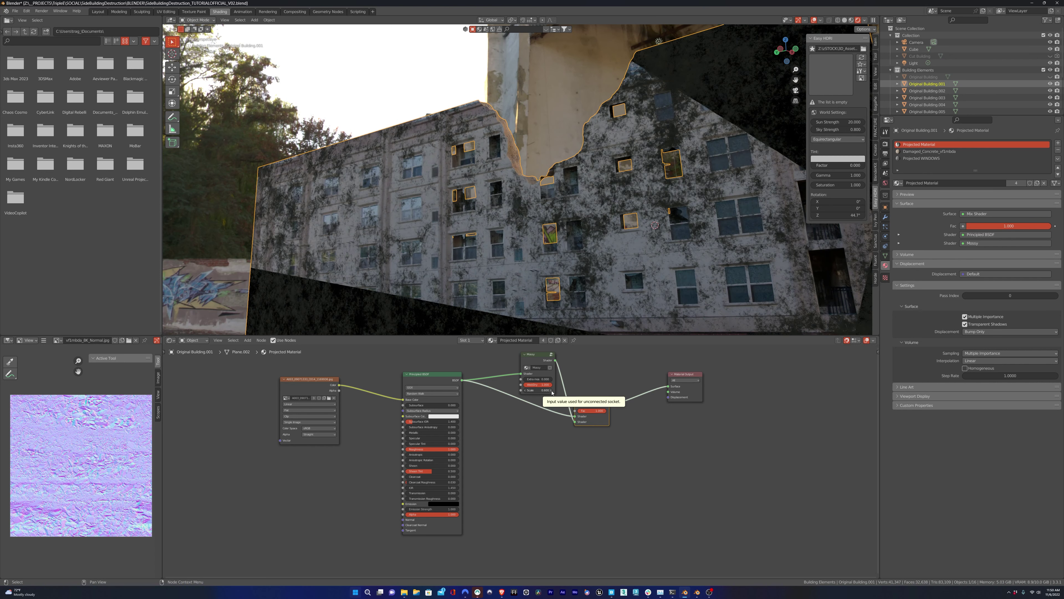
pyautogui.click(551, 391)
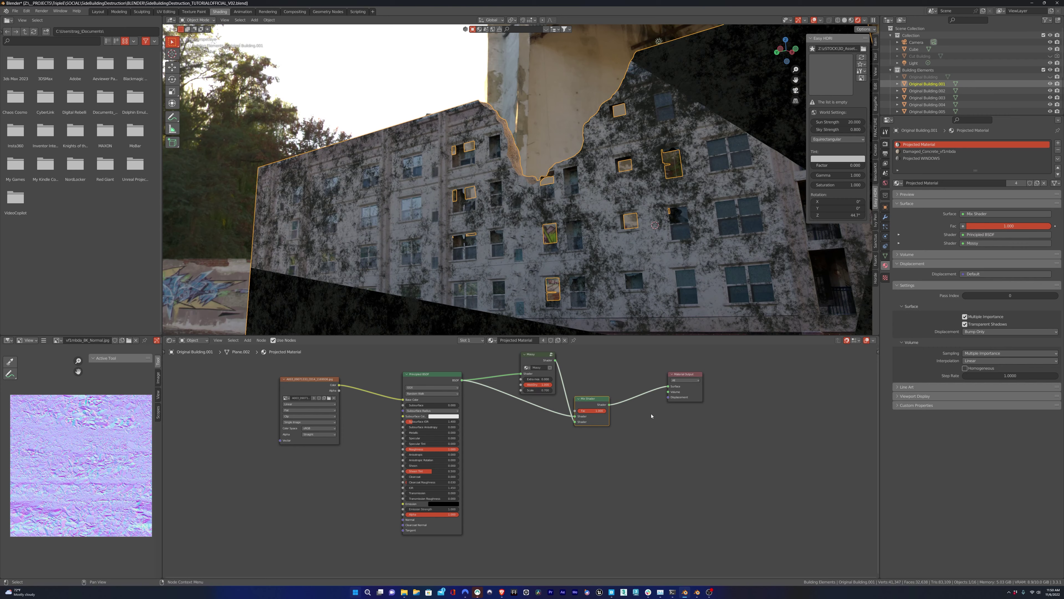
# Return to the camera view and set the Mossy node's Extra moss to 0.6.
pyautogui.press('KP_0')
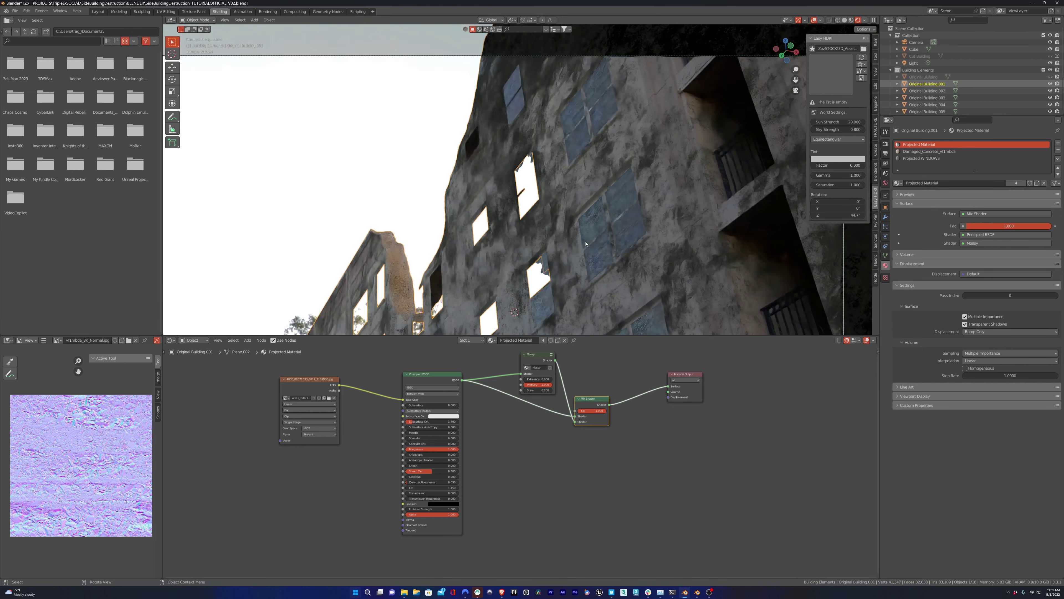
pyautogui.moveTo(536, 379); pyautogui.dragTo(551, 380)
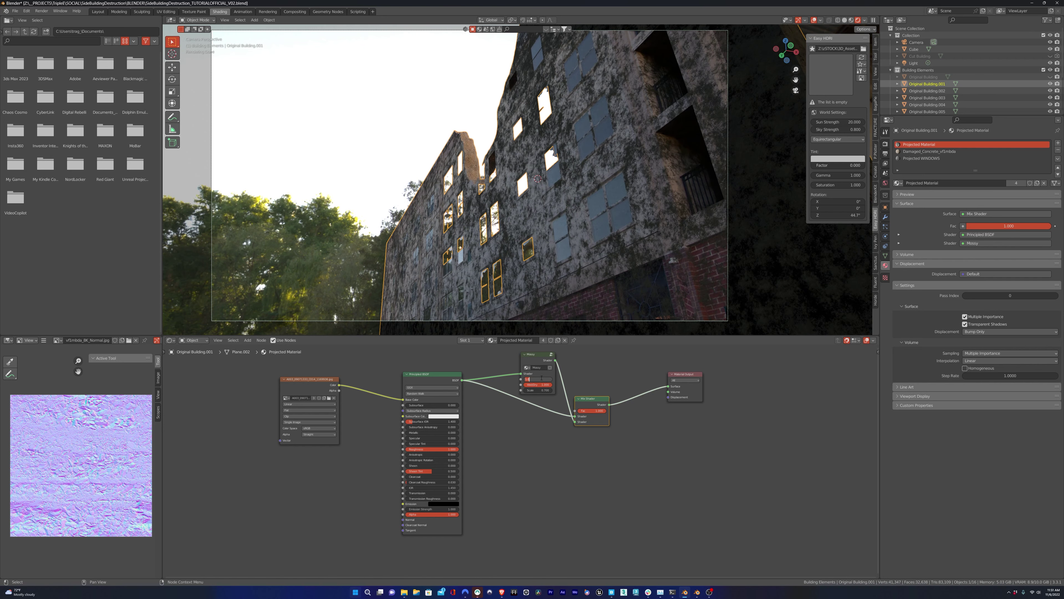
pyautogui.write('0.6')
pyautogui.press('Return')
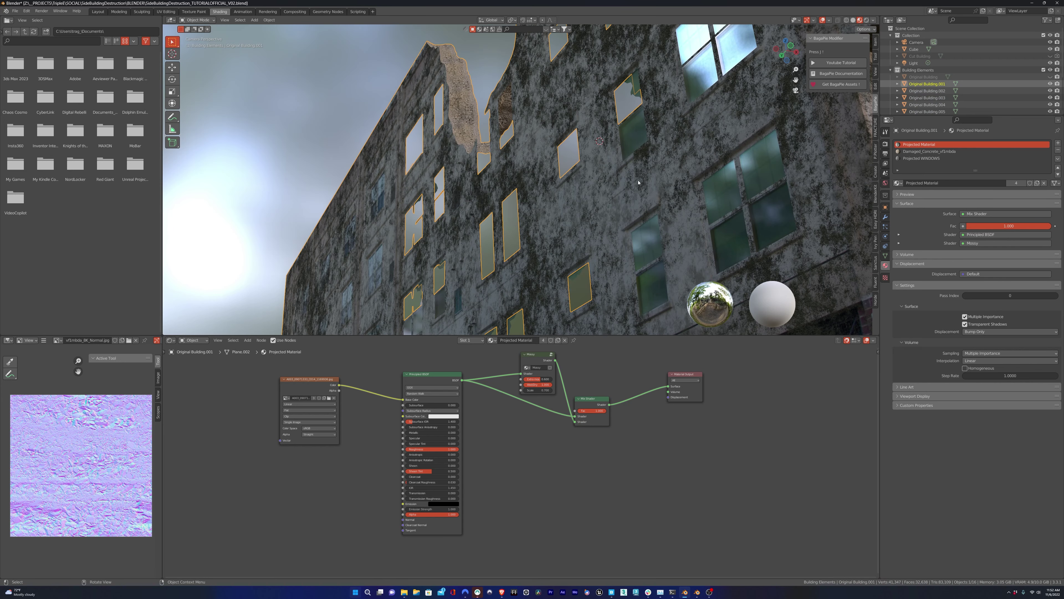
# Copy the Mossy and Mix Shader nodes from Projected Material and paste them into the Projected WINDOWS material.
pyautogui.scroll(4, 640, 180)
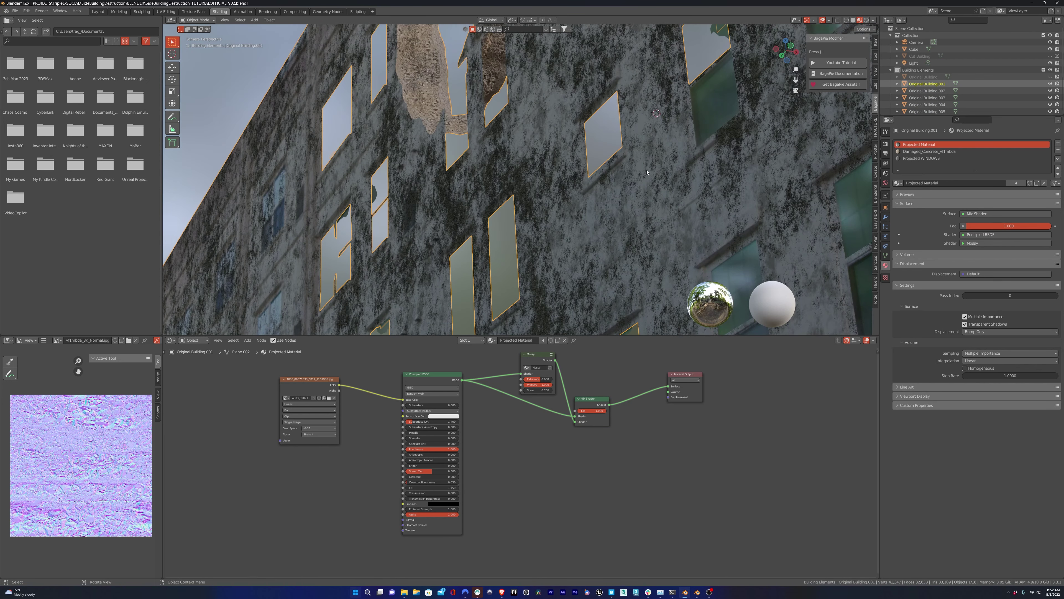
pyautogui.scroll(-4, 707, 114)
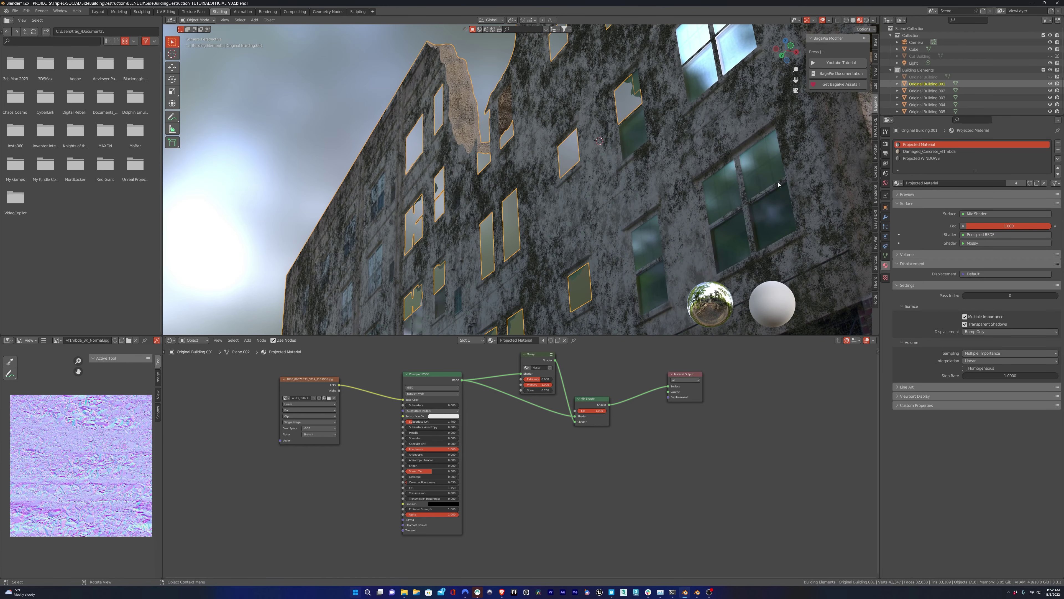
pyautogui.click(918, 159)
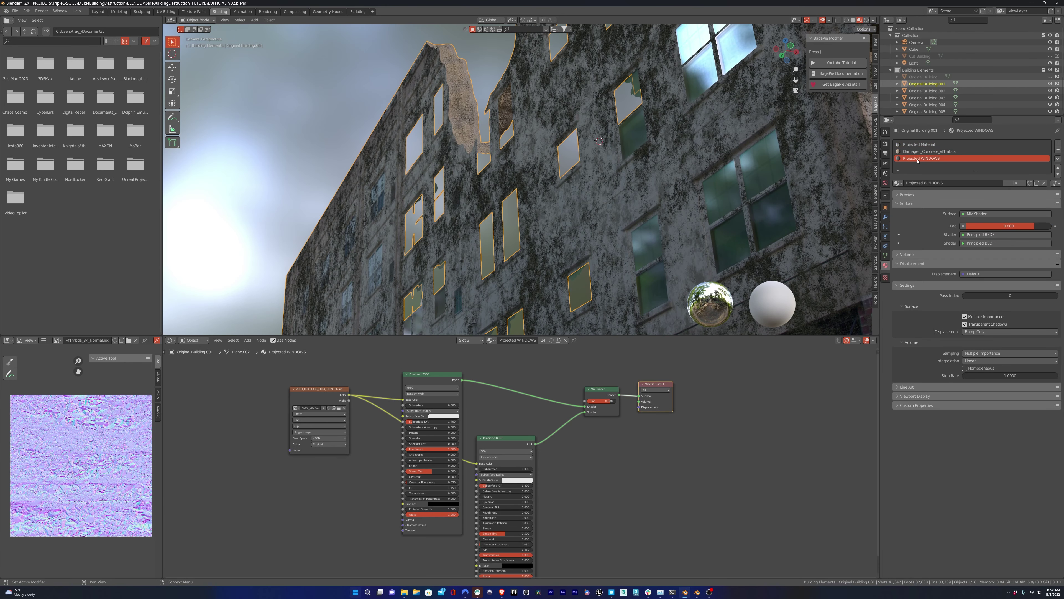
pyautogui.click(915, 145)
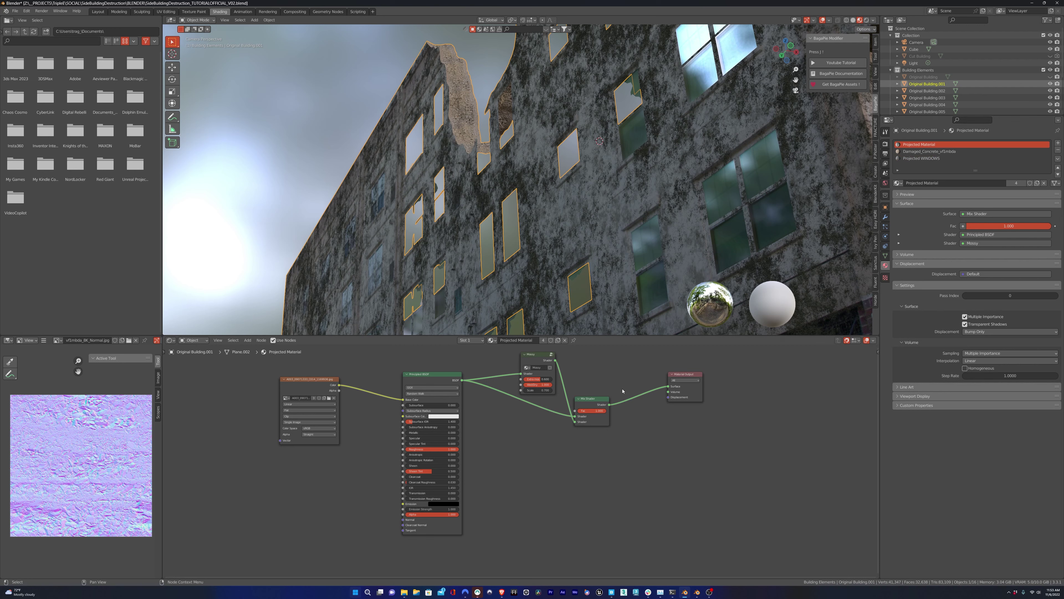
pyautogui.moveTo(524, 452); pyautogui.dragTo(603, 371)
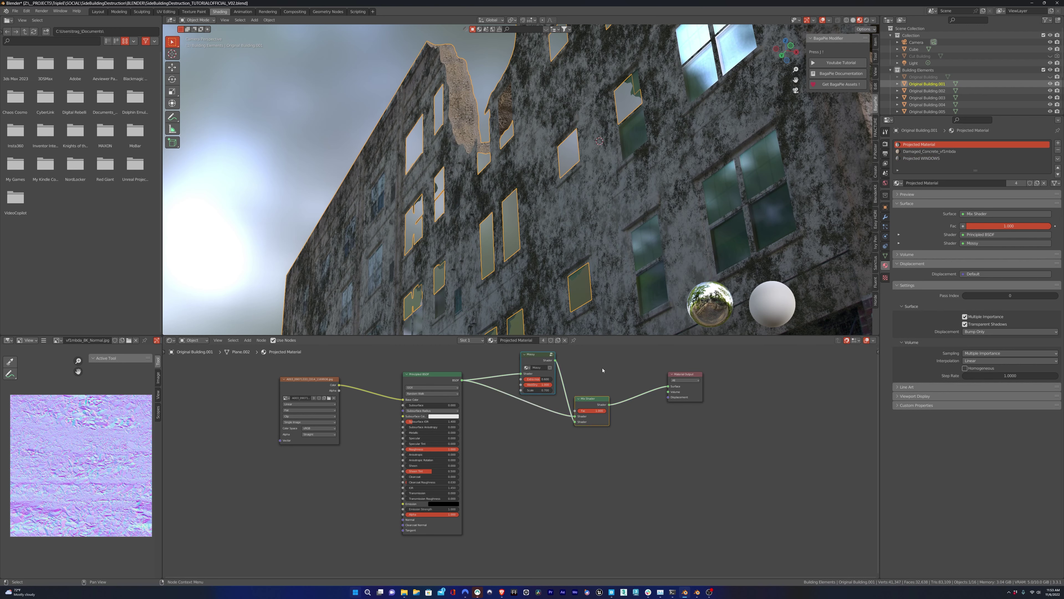
pyautogui.click(919, 159)
pyautogui.press('g')
pyautogui.click(699, 445)
# Feed the windows' existing Mix Shader into the Mossy node, and connect the pasted Mix Shader to the Material Output's surface.
pyautogui.moveTo(675, 424); pyautogui.dragTo(665, 433)
pyautogui.moveTo(713, 401); pyautogui.dragTo(648, 453)
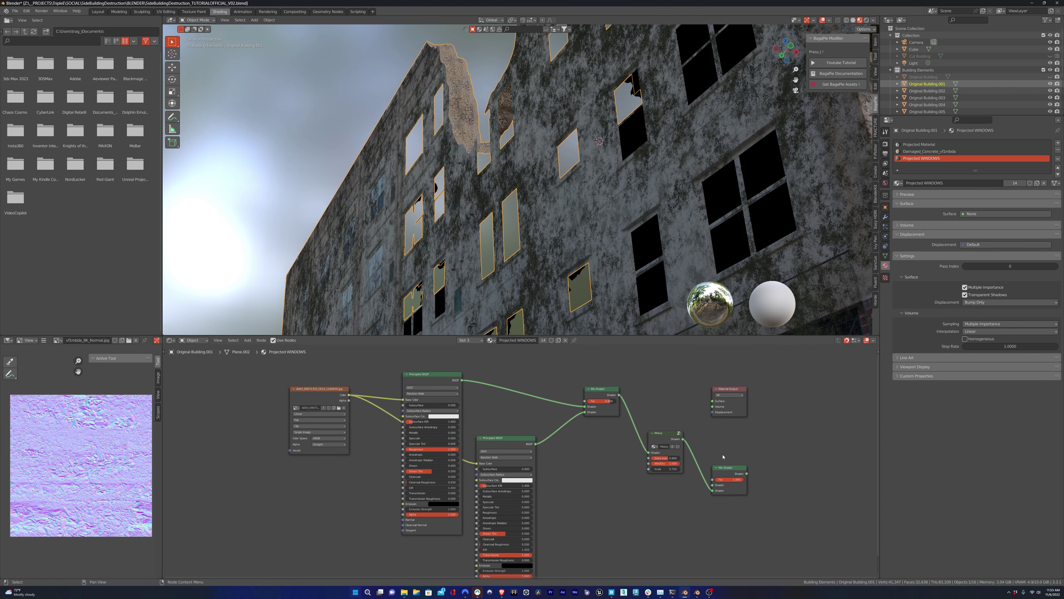
pyautogui.moveTo(746, 473); pyautogui.dragTo(712, 401)
pyautogui.moveTo(727, 467); pyautogui.dragTo(713, 457)
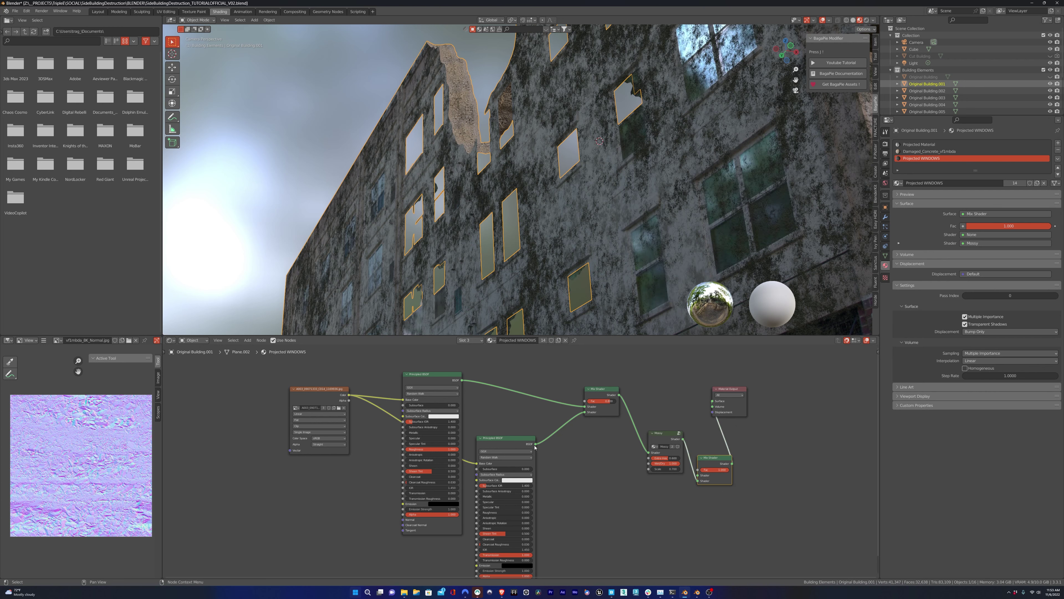
# Connect the windows' original Mix Shader to the pasted Mix Shader's first shader input, and set the pasted node's factor to 0.9.
pyautogui.click(652, 470)
pyautogui.click(652, 469)
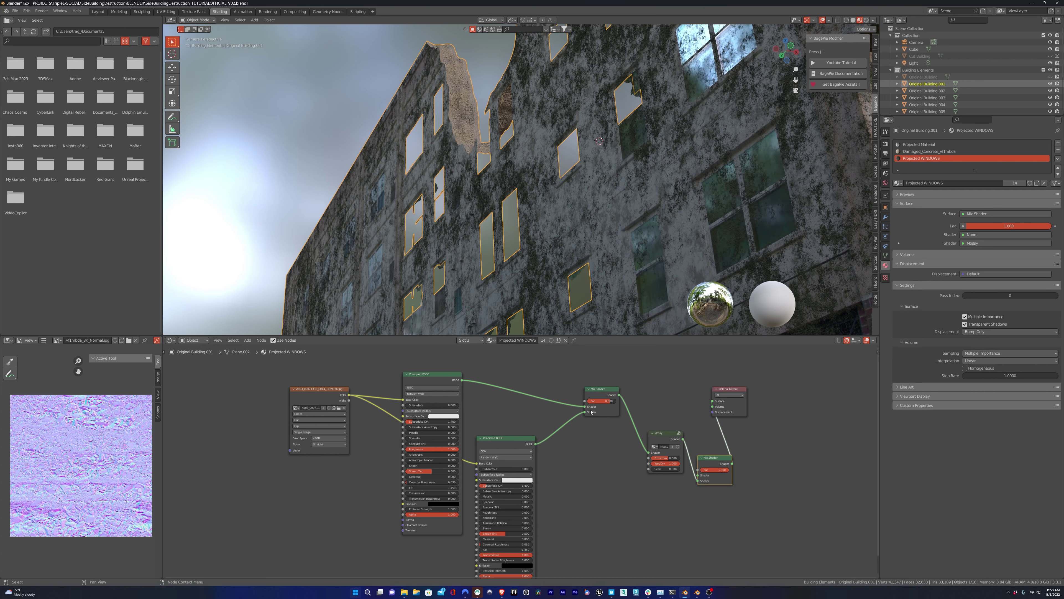
pyautogui.moveTo(597, 388); pyautogui.dragTo(698, 475)
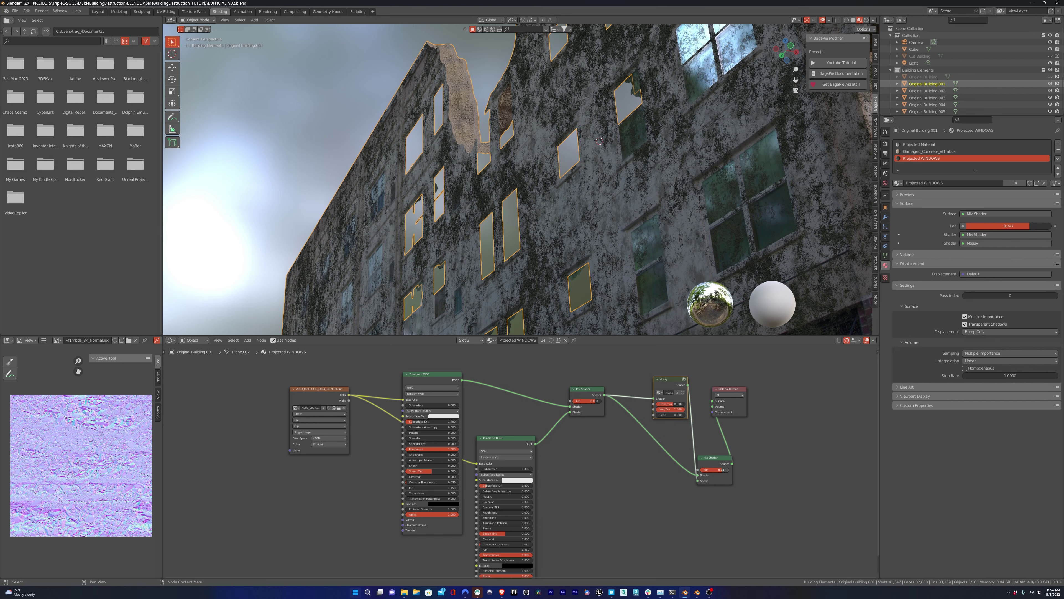
pyautogui.moveTo(702, 469); pyautogui.dragTo(724, 469)
pyautogui.click(752, 507)
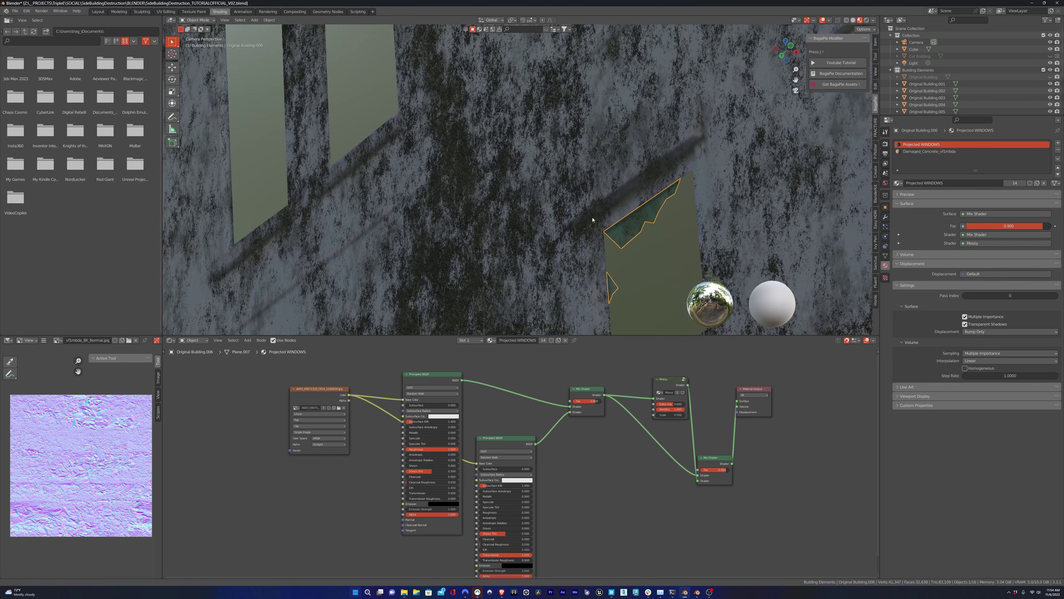
# Examine the moss on the broken window panes and surrounding wall up close in rendered shading.
pyautogui.keyDown('shift'); pyautogui.moveTo(560, 238); pyautogui.dragTo(739, 138, button='middle'); pyautogui.keyUp('shift')
pyautogui.keyDown('shift'); pyautogui.moveTo(510, 219); pyautogui.dragTo(587, 184, button='middle'); pyautogui.keyUp('shift')
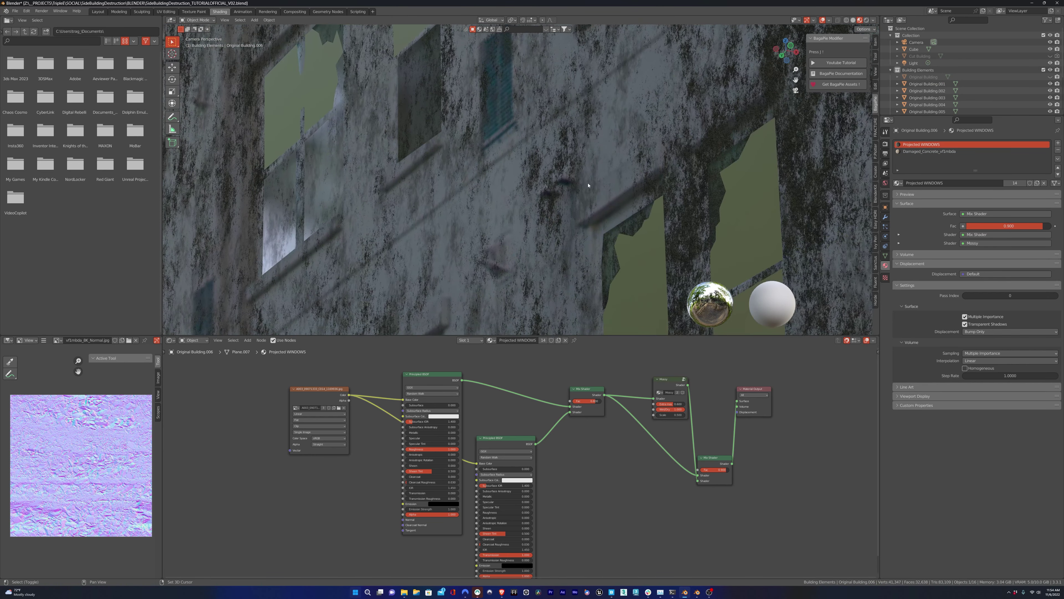
pyautogui.click(633, 232)
pyautogui.moveTo(633, 232); pyautogui.dragTo(662, 263, button='middle')
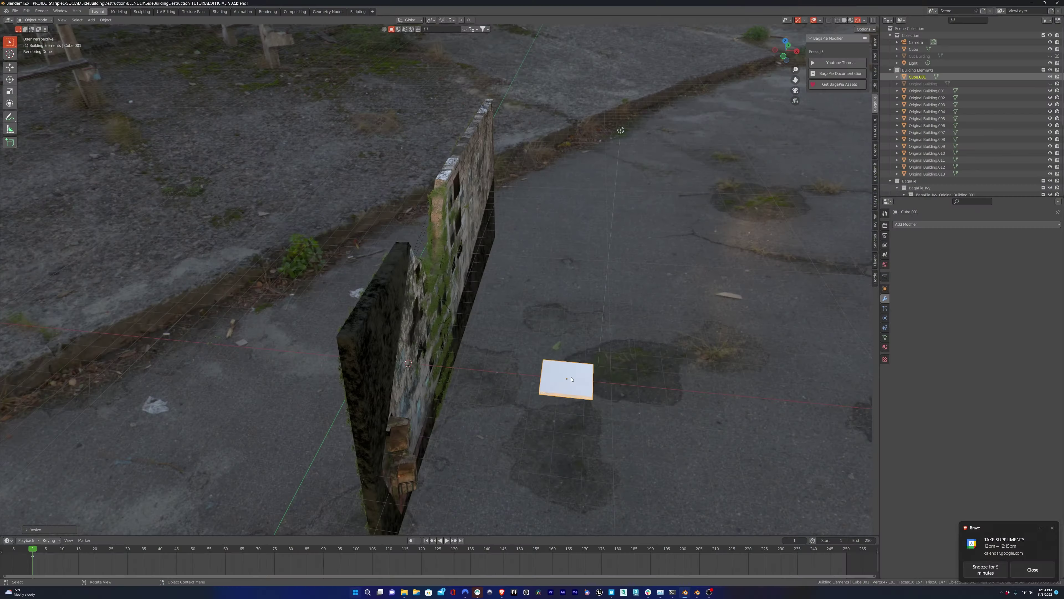
# Scale the flat cube into a floor slab behind the ruined facade, and duplicate it at two other floor heights.
pyautogui.press('s')
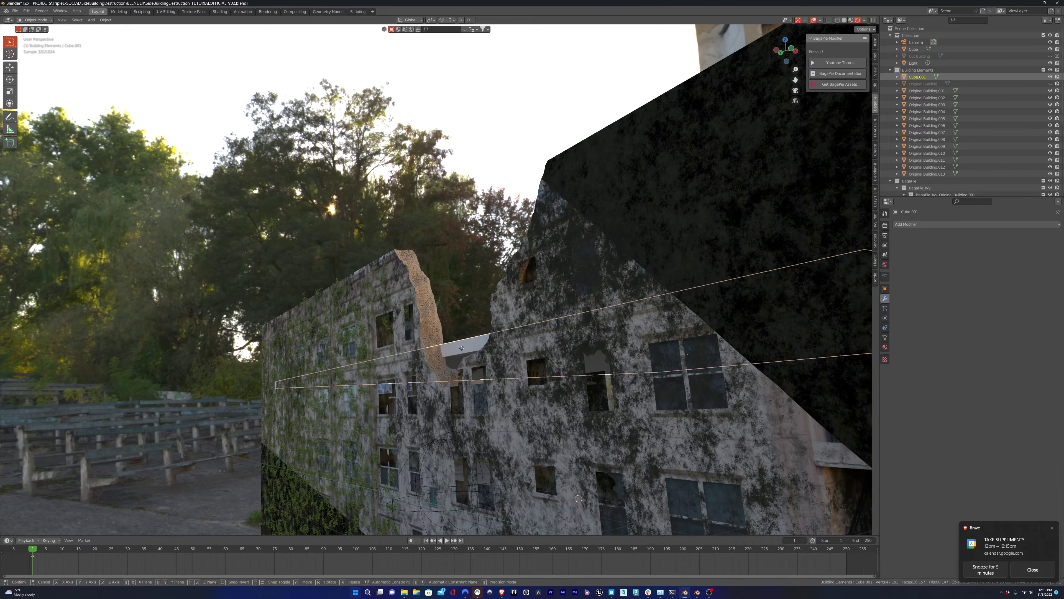
pyautogui.moveTo(524, 335); pyautogui.dragTo(528, 367, button='middle')
pyautogui.hotkey('shift', 'd')
pyautogui.press('z')
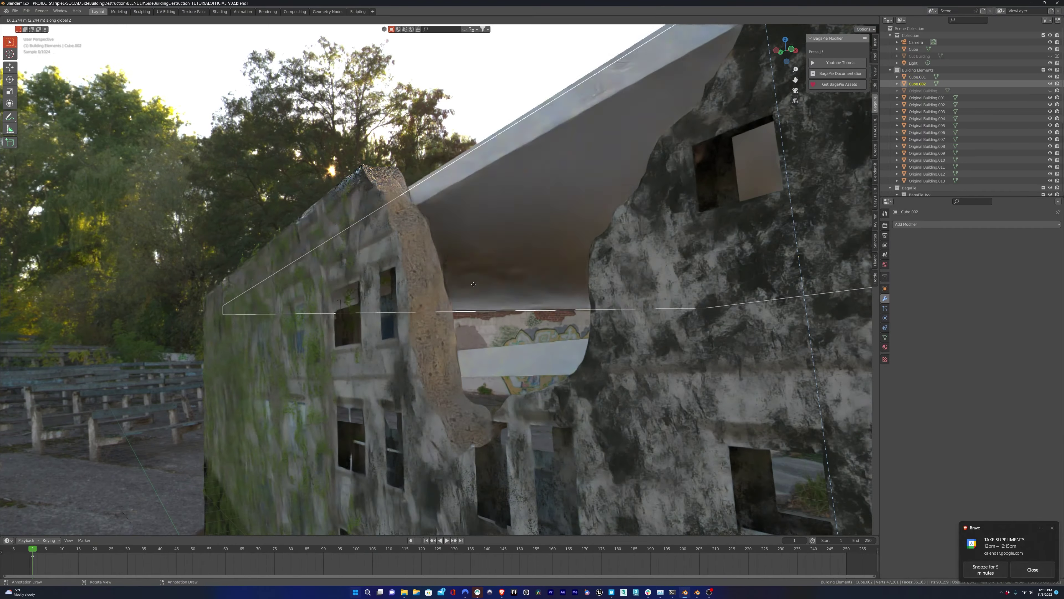
pyautogui.click(477, 283)
pyautogui.hotkey('shift', 'd')
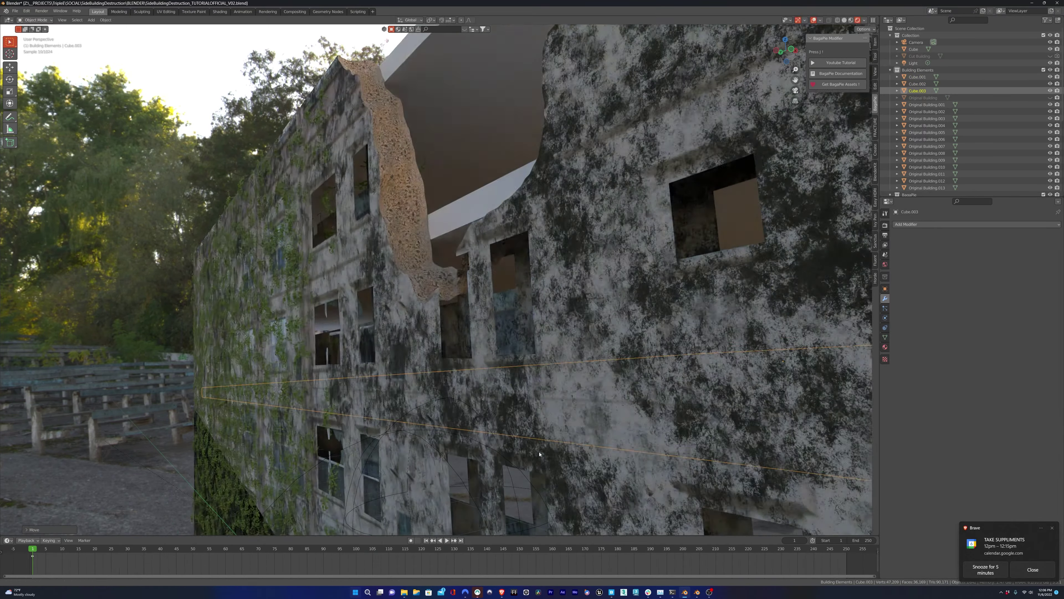